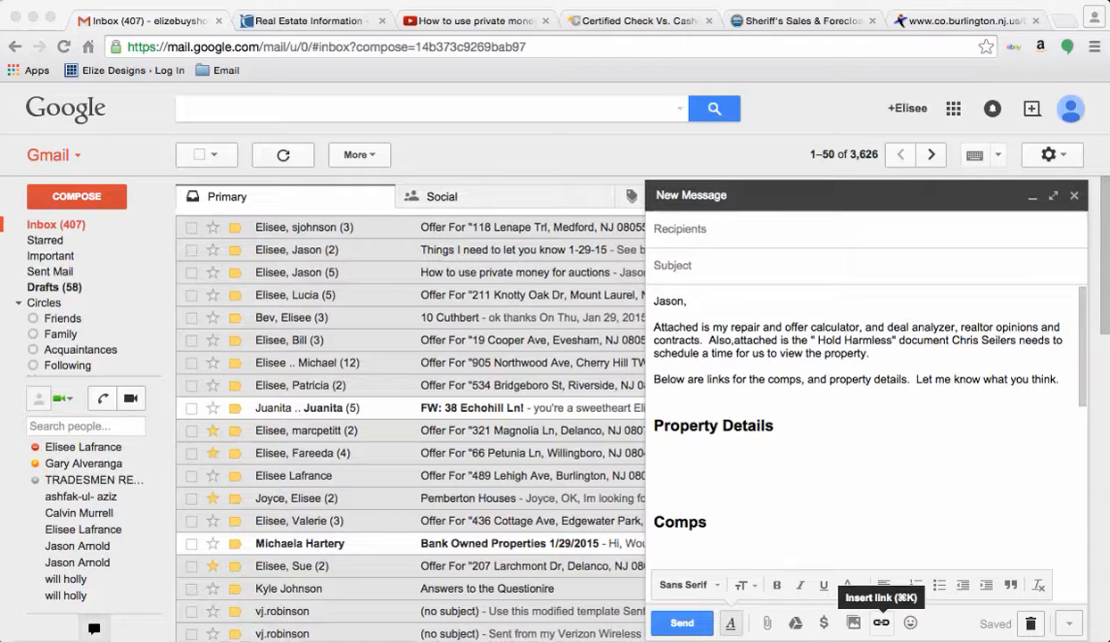
Step: Switch from the Gmail draft to the TREND MLS one-line report in Safari
key("super+Tab")
key("super+Tab")
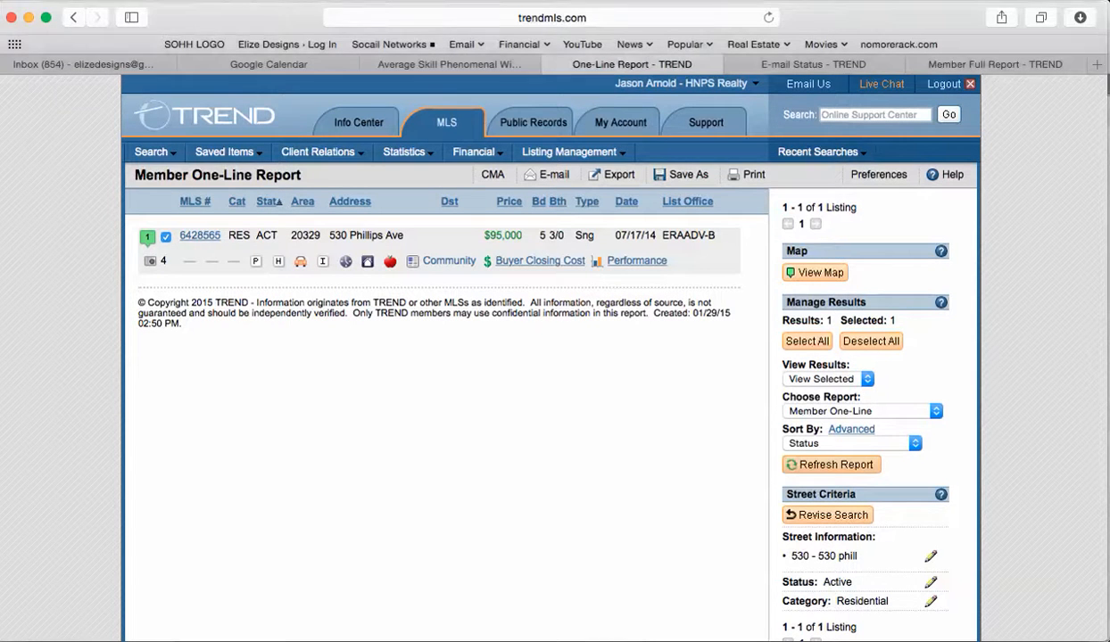
mouse_move(154, 153)
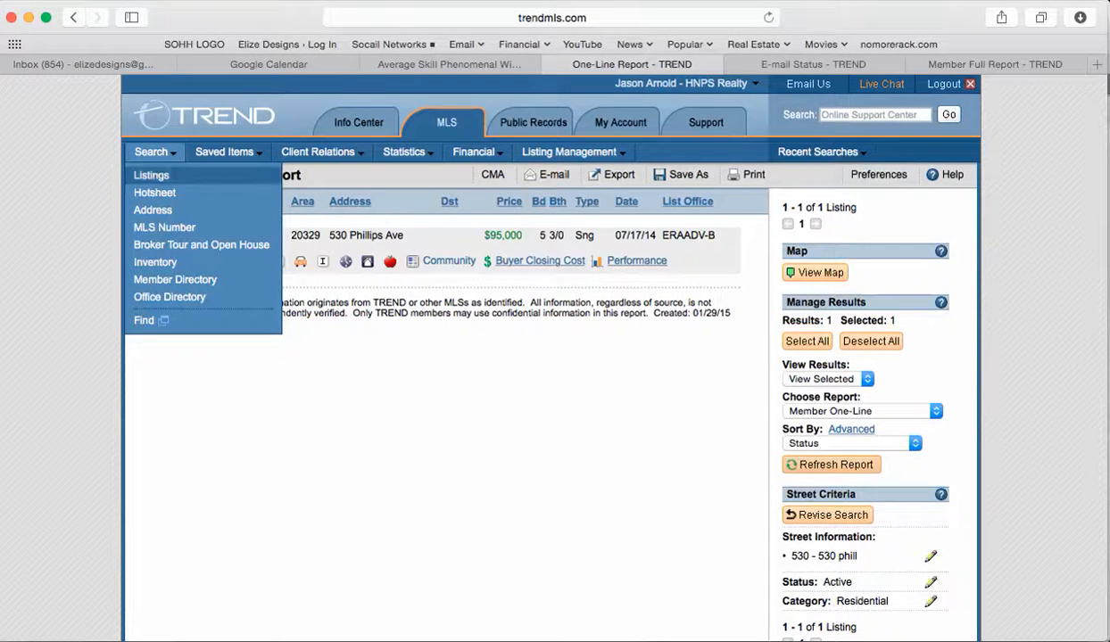
left_click(152, 209)
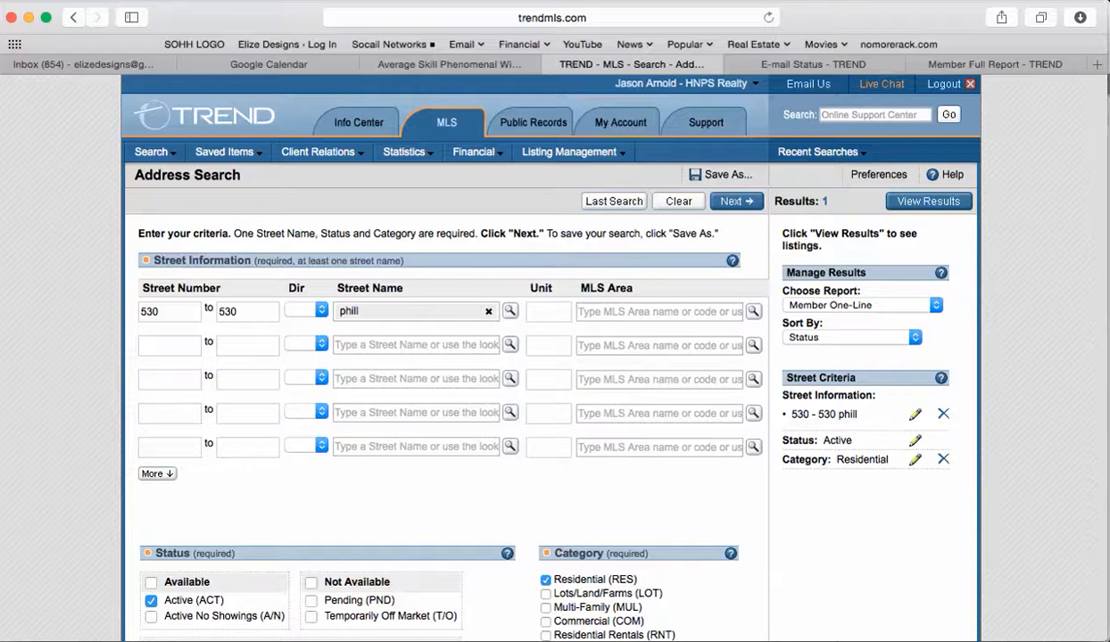
left_click(306, 310)
left_click(304, 311)
left_click(311, 602)
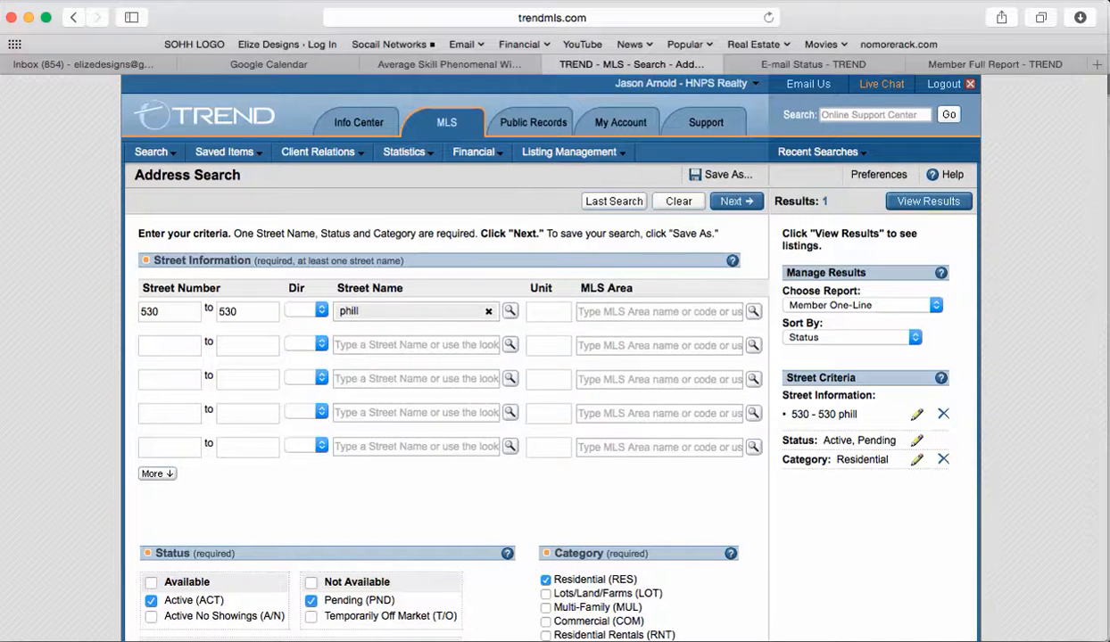
left_click(927, 201)
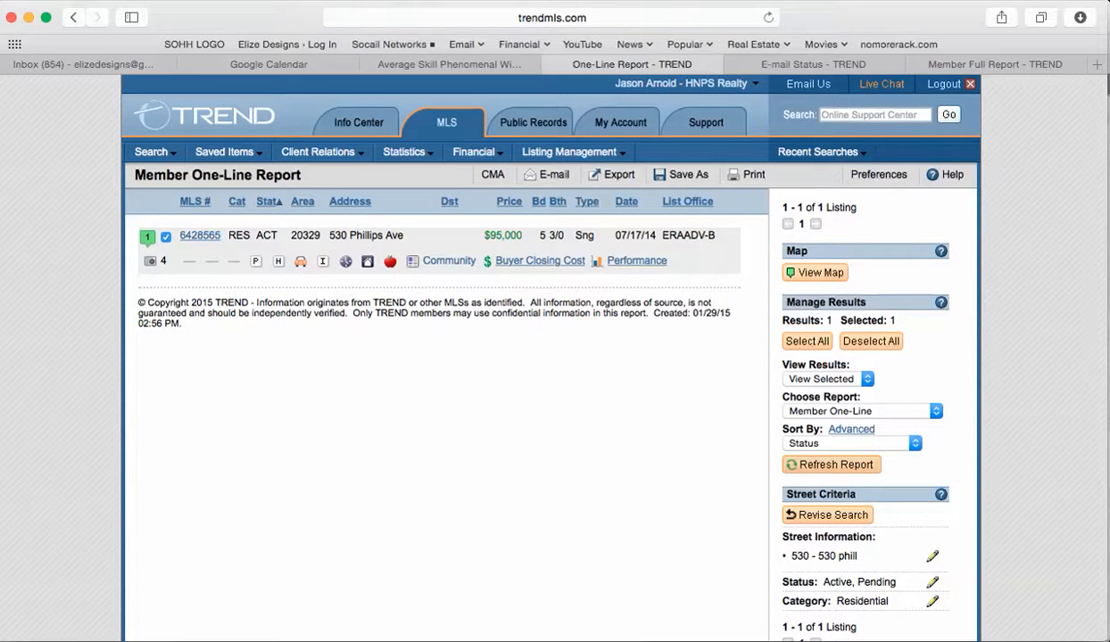
left_click(857, 410)
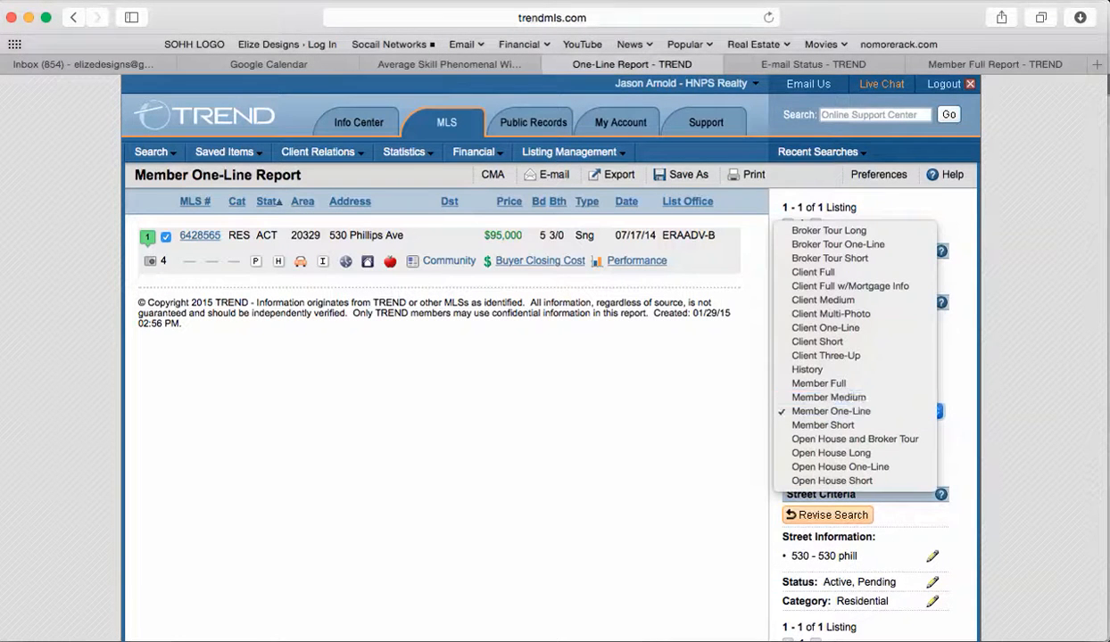
left_click(817, 383)
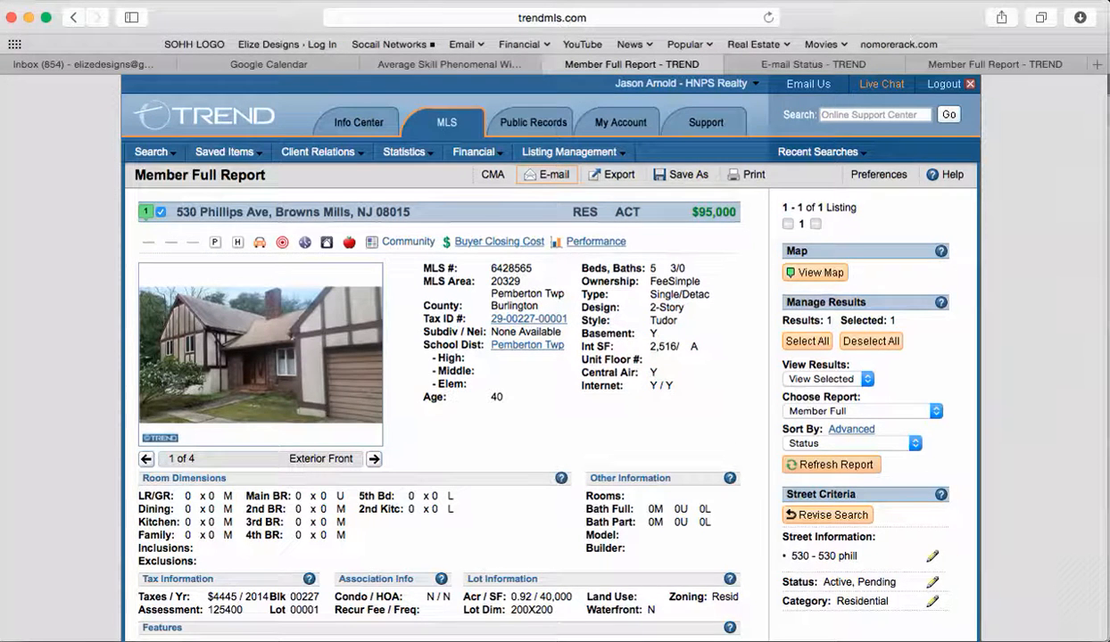
Step: E-mail the listing to the client's address with subject 'Property Details for' the pasted address, fixing 'Detials'
left_click(547, 174)
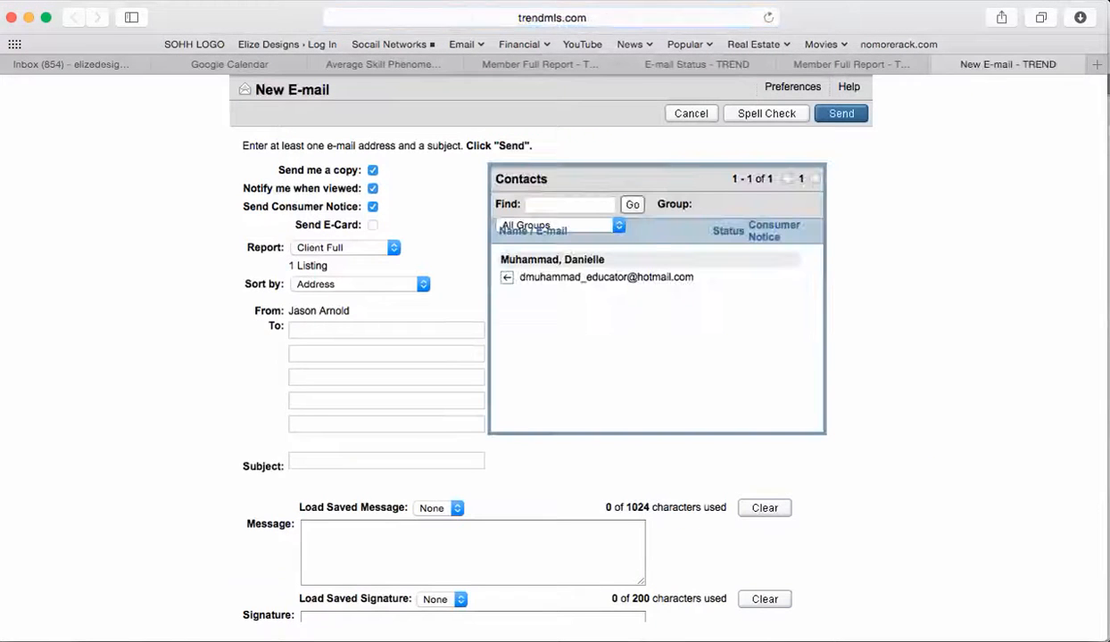
left_click(375, 330)
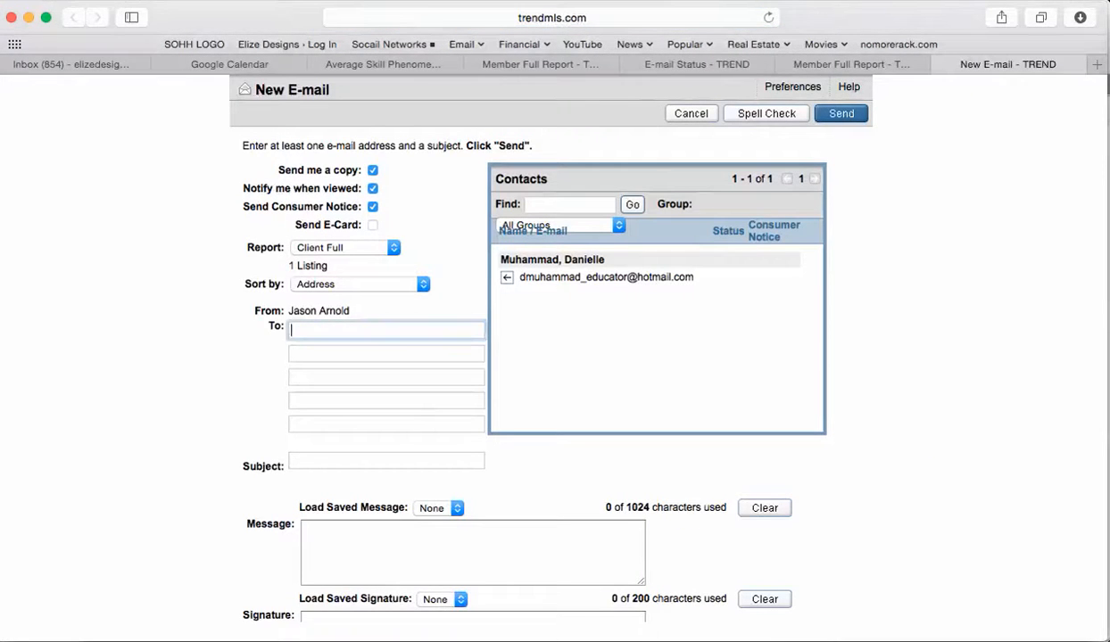
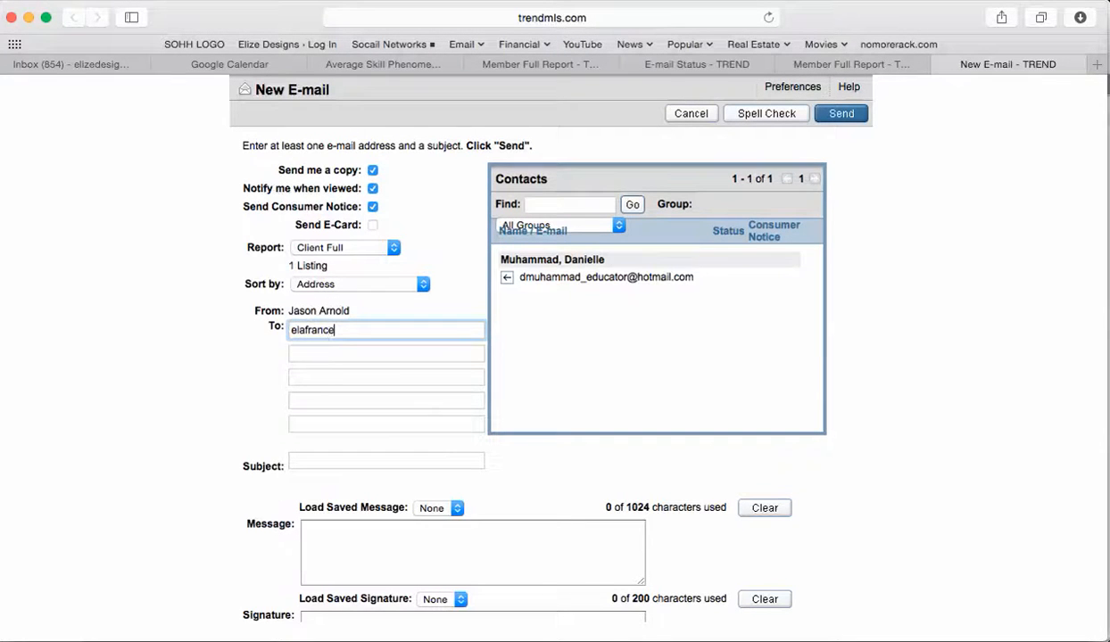
left_click(386, 461)
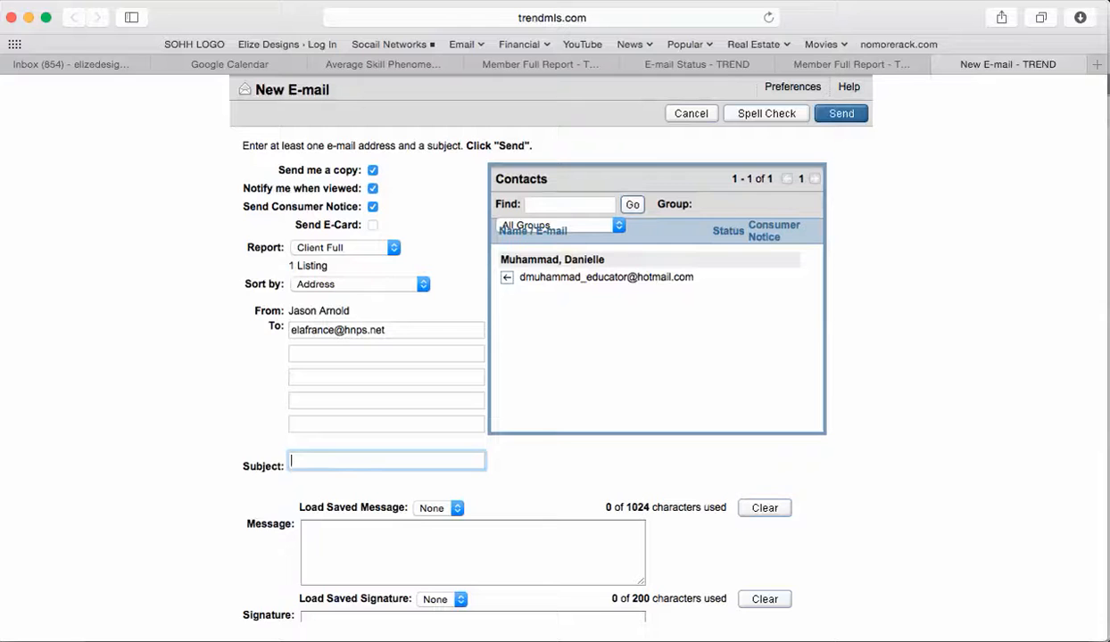
type("Property Detials for \"")
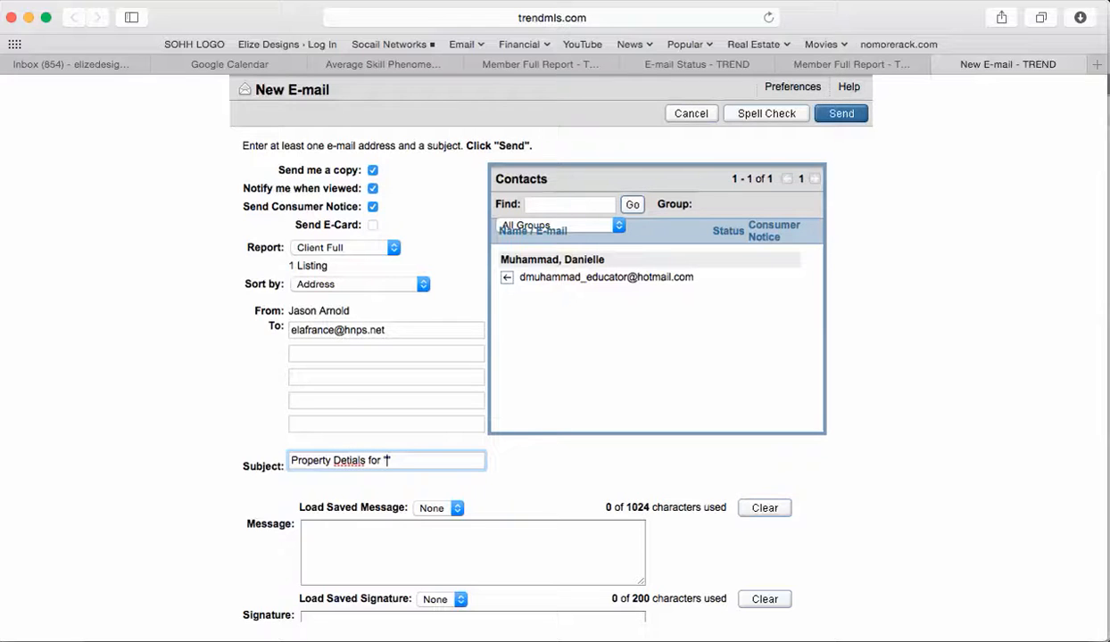
key("super+v")
type("\"")
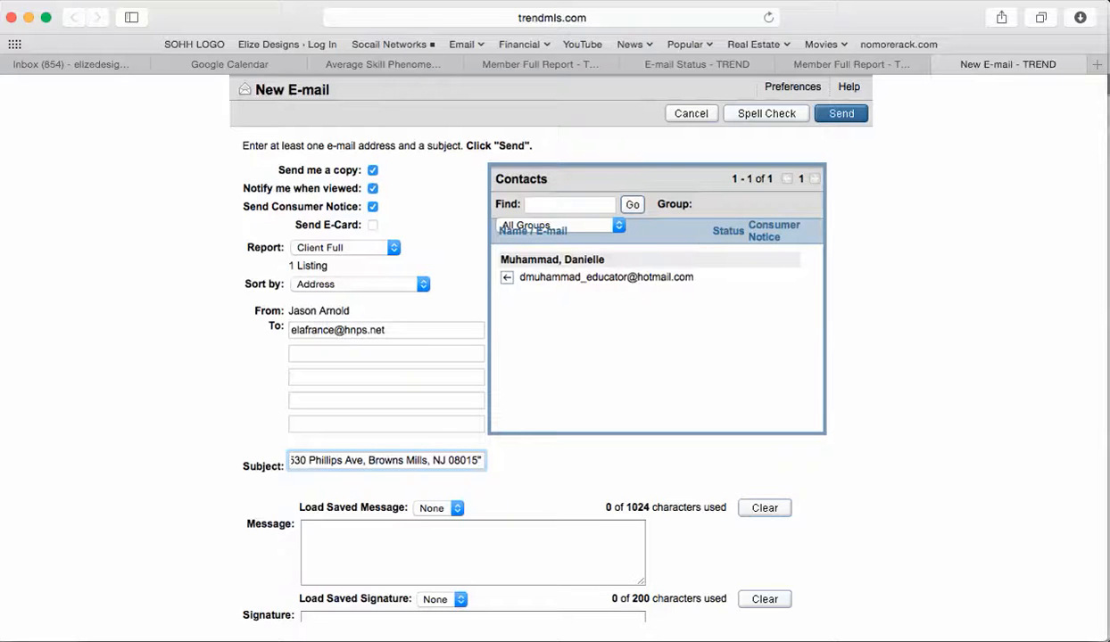
key("super+a")
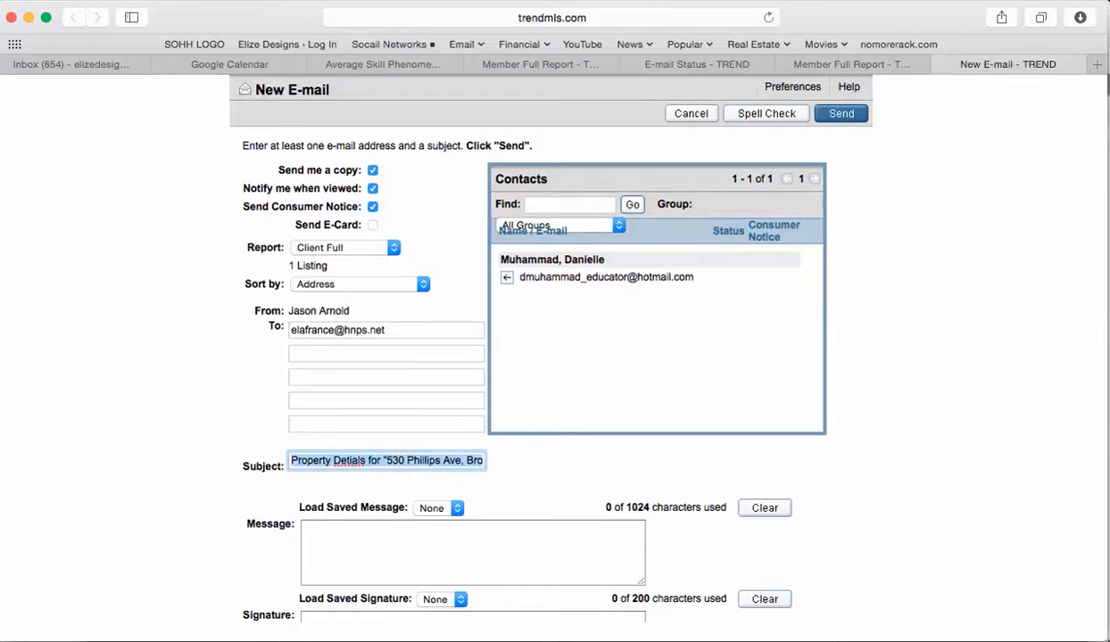
right_click(343, 461)
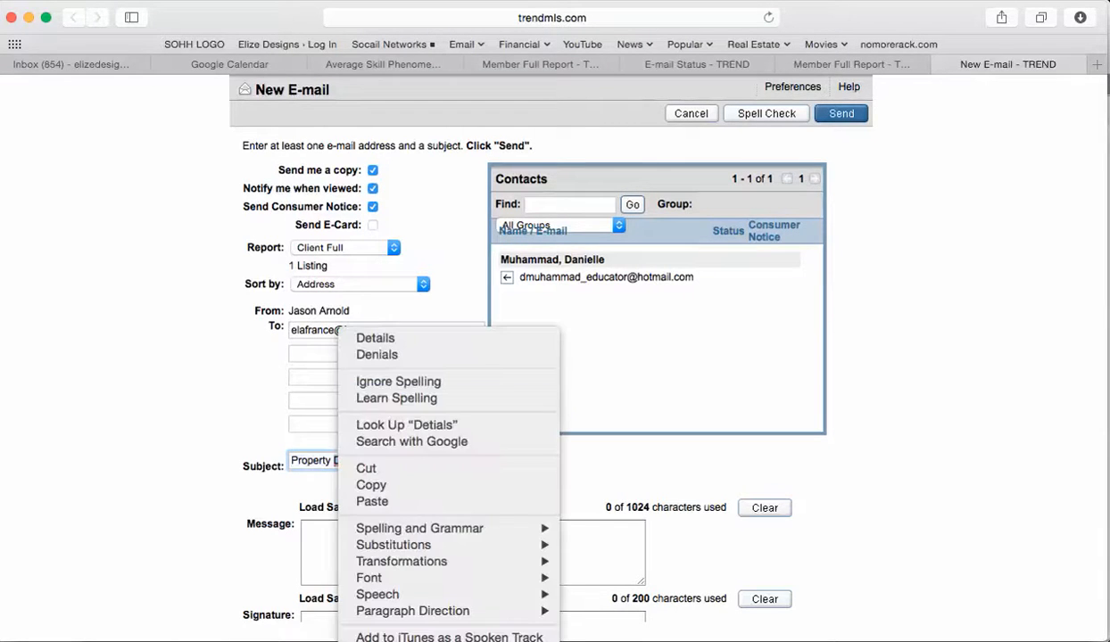
left_click(375, 338)
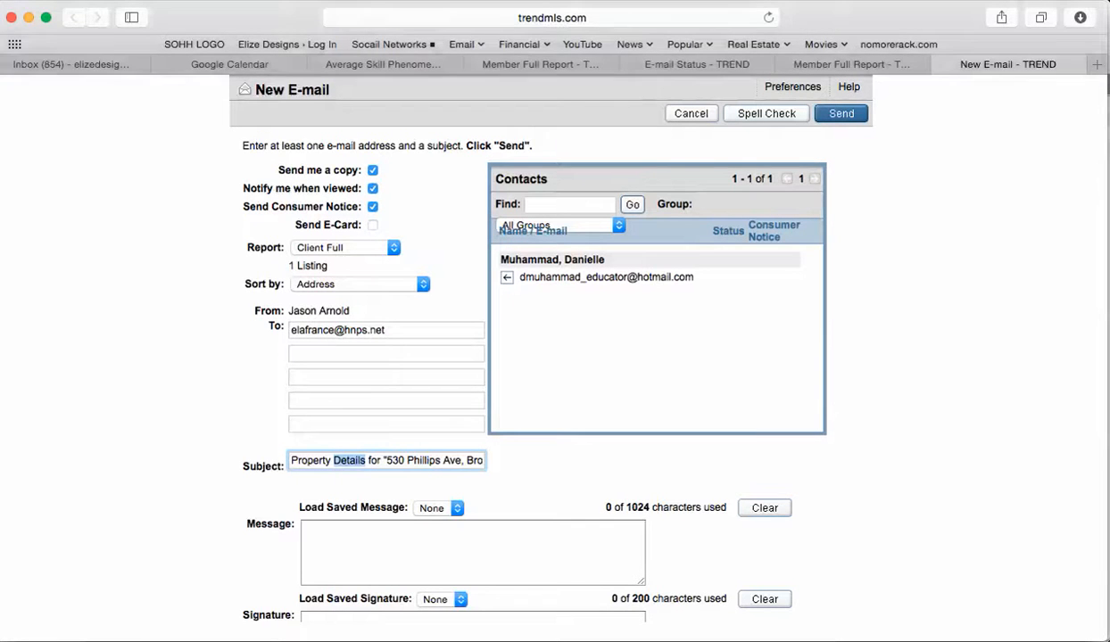
Step: Turn off the self-copy, view notification and consumer notice options, then send the e-mail
left_click(372, 170)
left_click(372, 189)
left_click(372, 206)
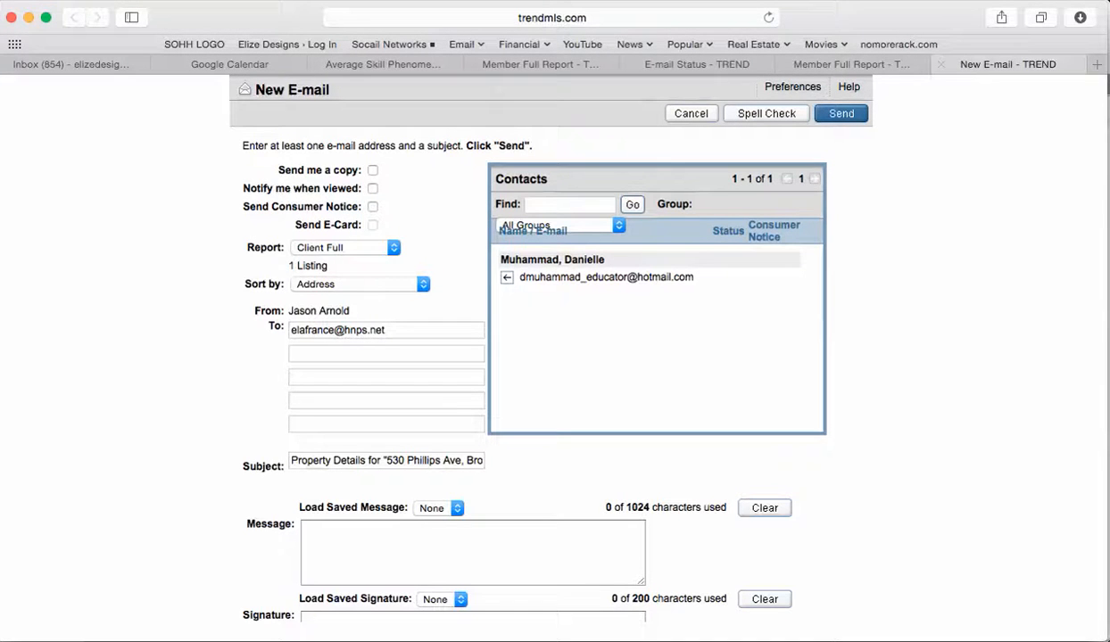
left_click(840, 114)
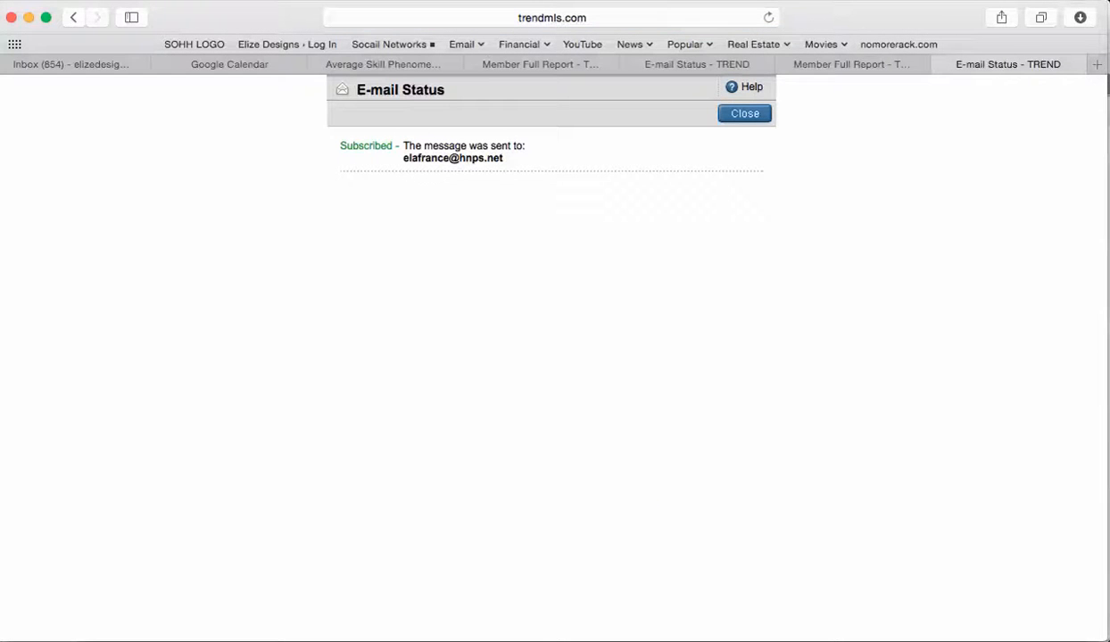
Step: Close the E-mail Status page and switch the listing back to the Member One-Line report
left_click(940, 64)
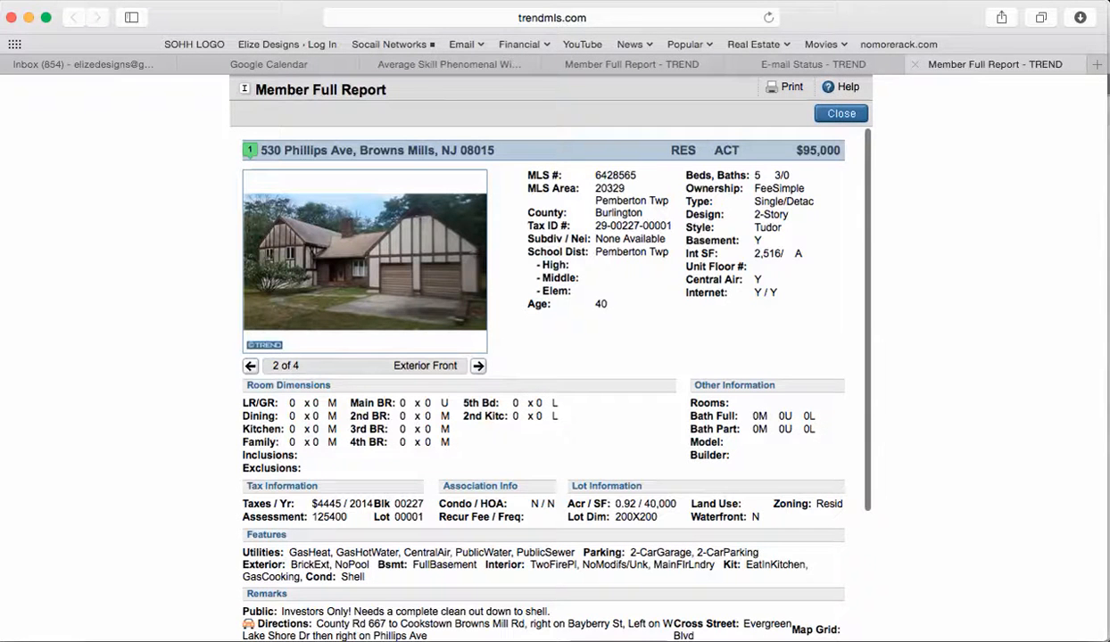
left_click(812, 64)
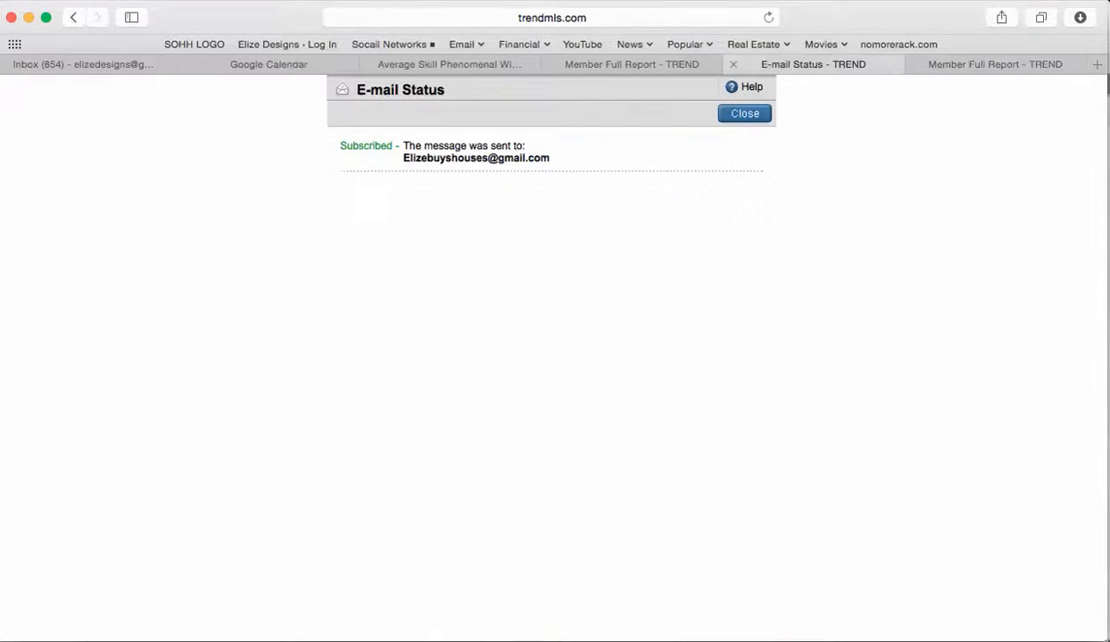
left_click(632, 64)
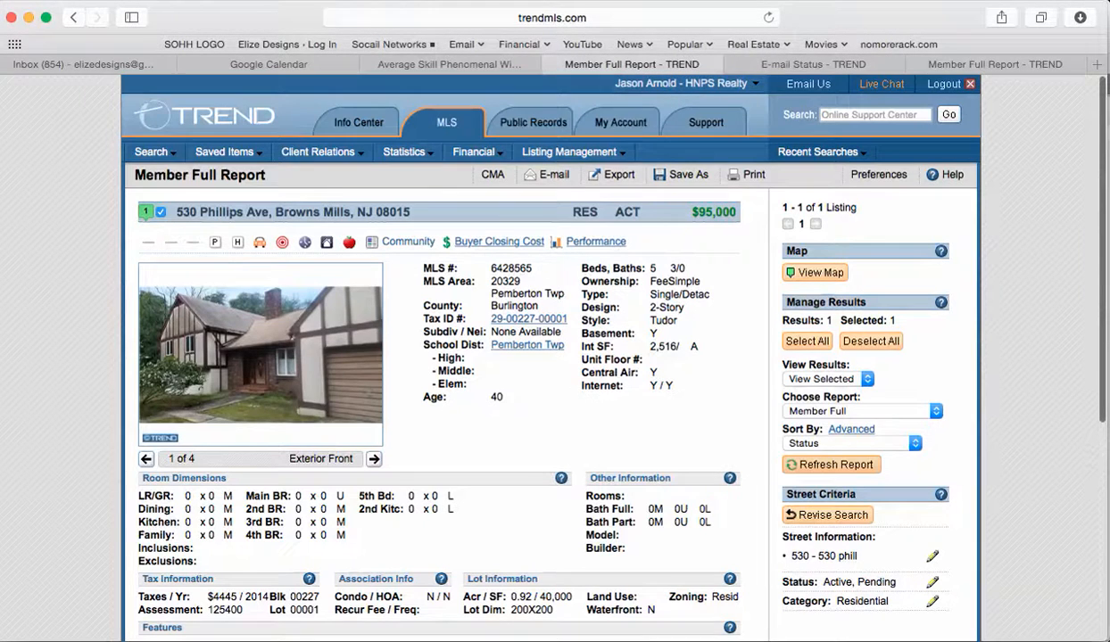
scroll(553, 357, "down", 2)
scroll(553, 357, "up", 1)
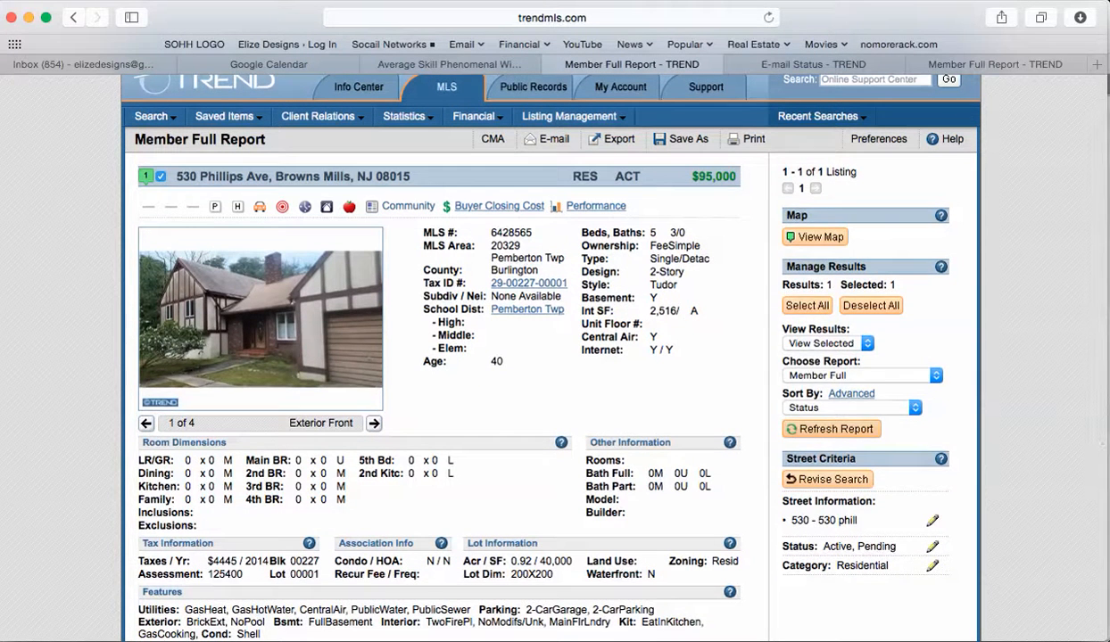
left_click(861, 375)
key("Down")
key("Down")
key("Return")
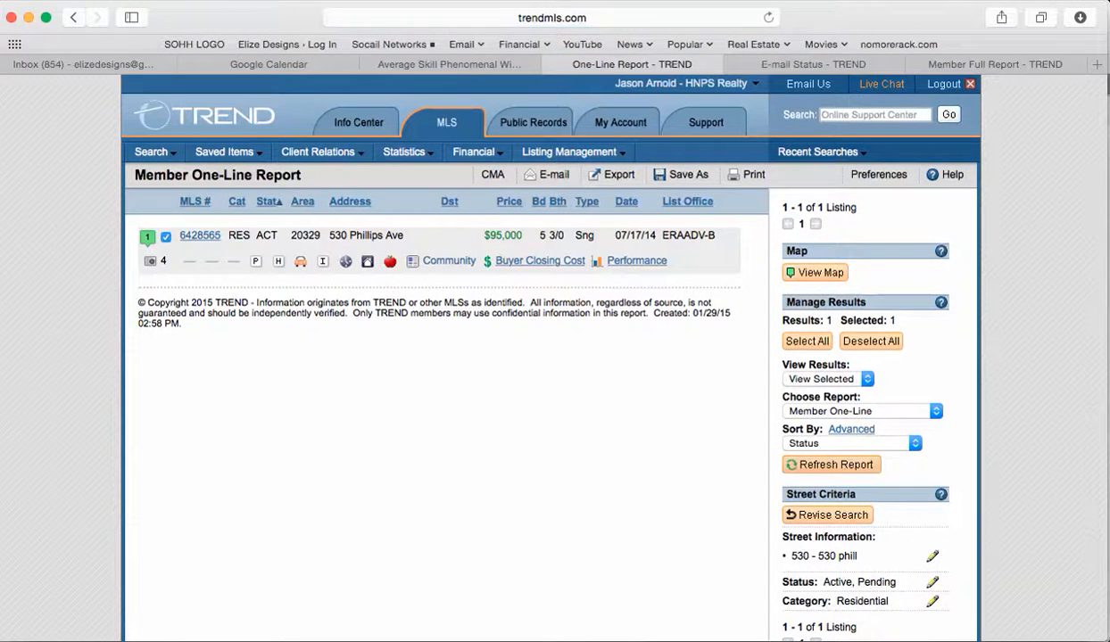
left_click(200, 236)
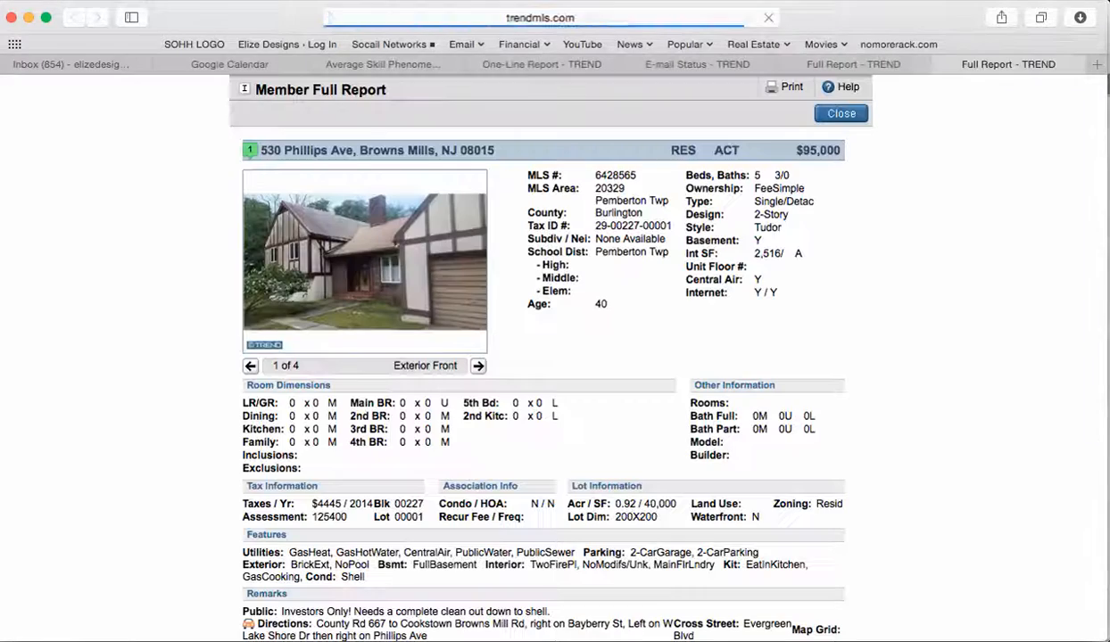
scroll(544, 357, "down", 5)
scroll(544, 357, "up", 5)
scroll(544, 357, "down", 5)
scroll(544, 357, "up", 5)
scroll(544, 357, "down", 5)
scroll(544, 357, "up", 5)
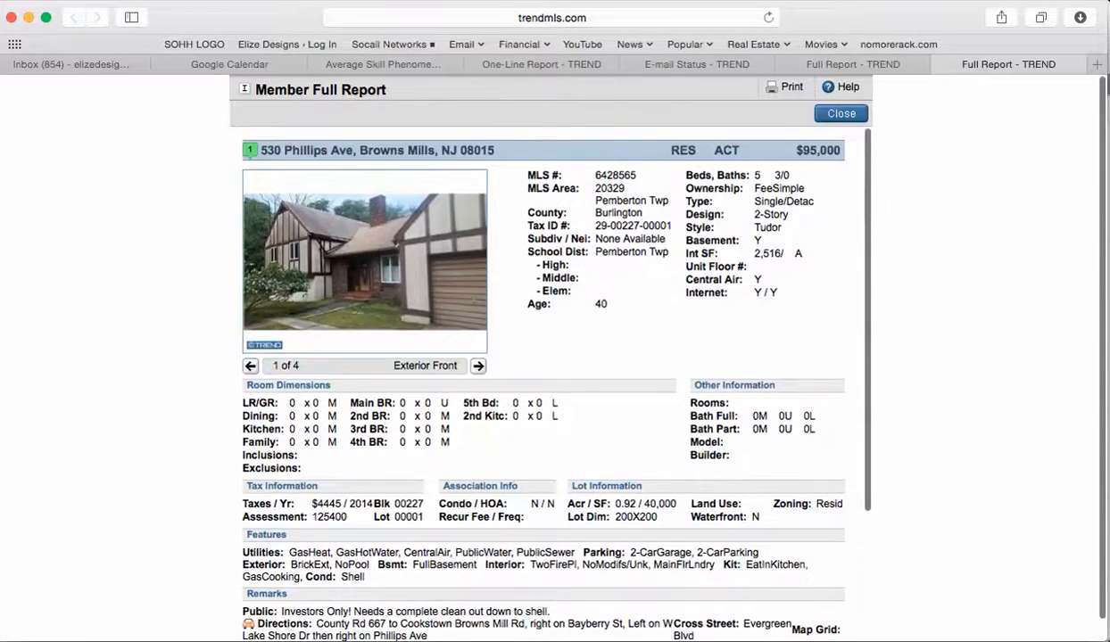
scroll(544, 357, "down", 4)
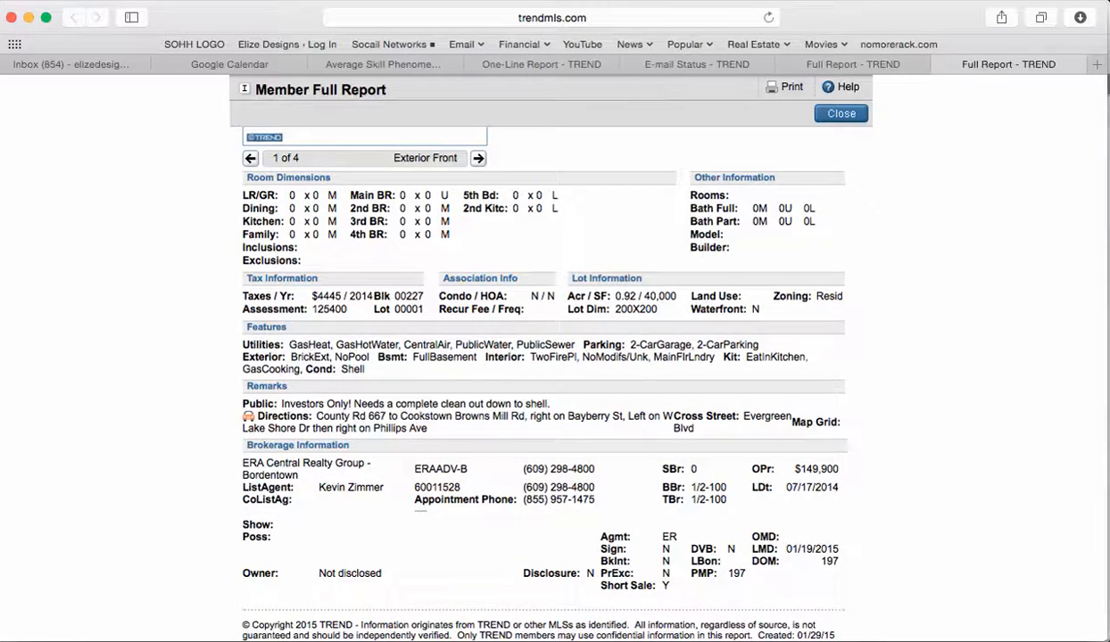
scroll(544, 357, "up", 4)
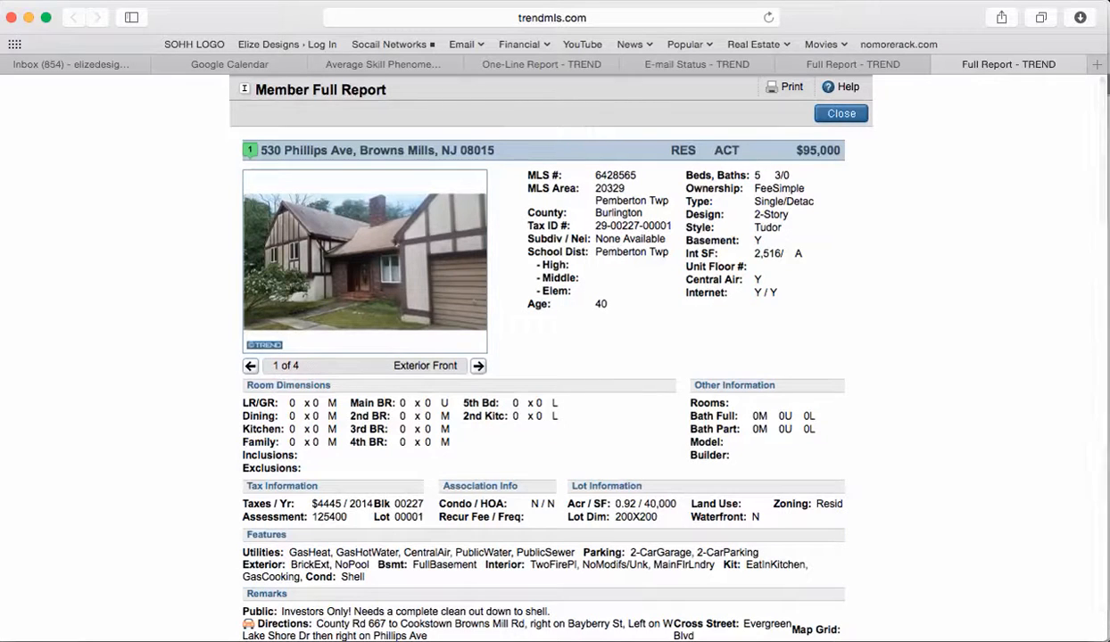
Step: Close the leftover e-mail confirmation pages and return to the One-Line Report tab
left_click(852, 64)
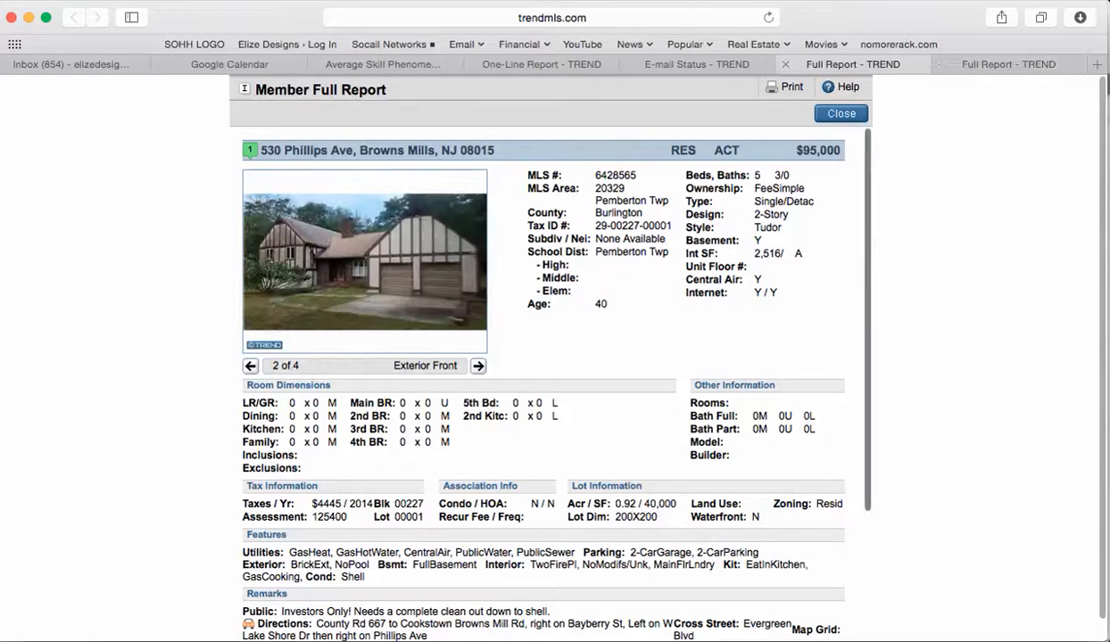
left_click(785, 64)
left_click(687, 65)
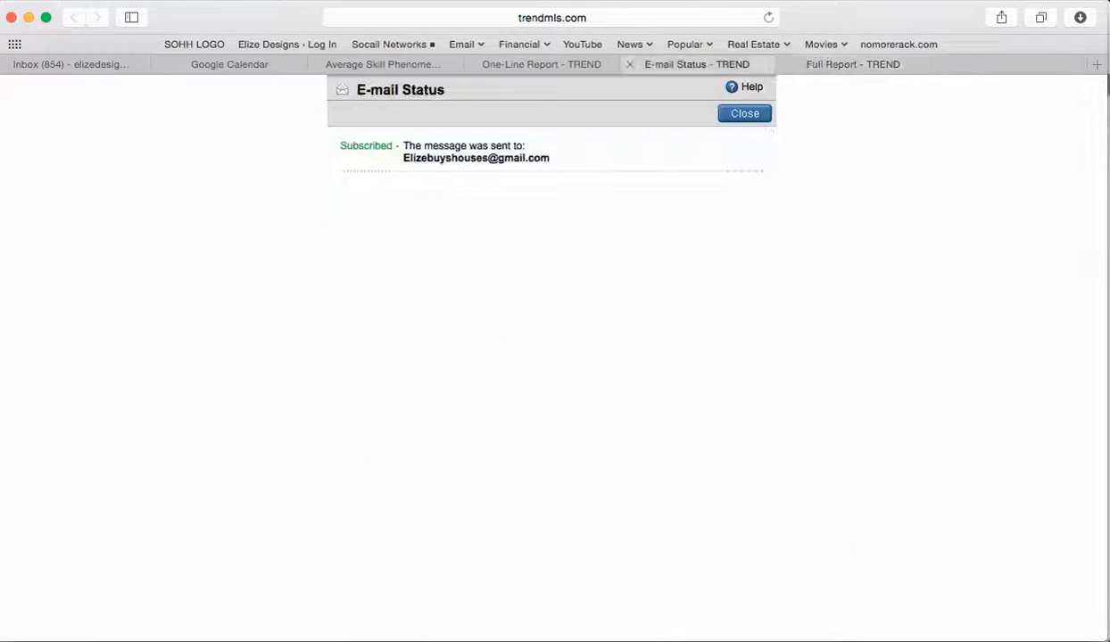
left_click(630, 65)
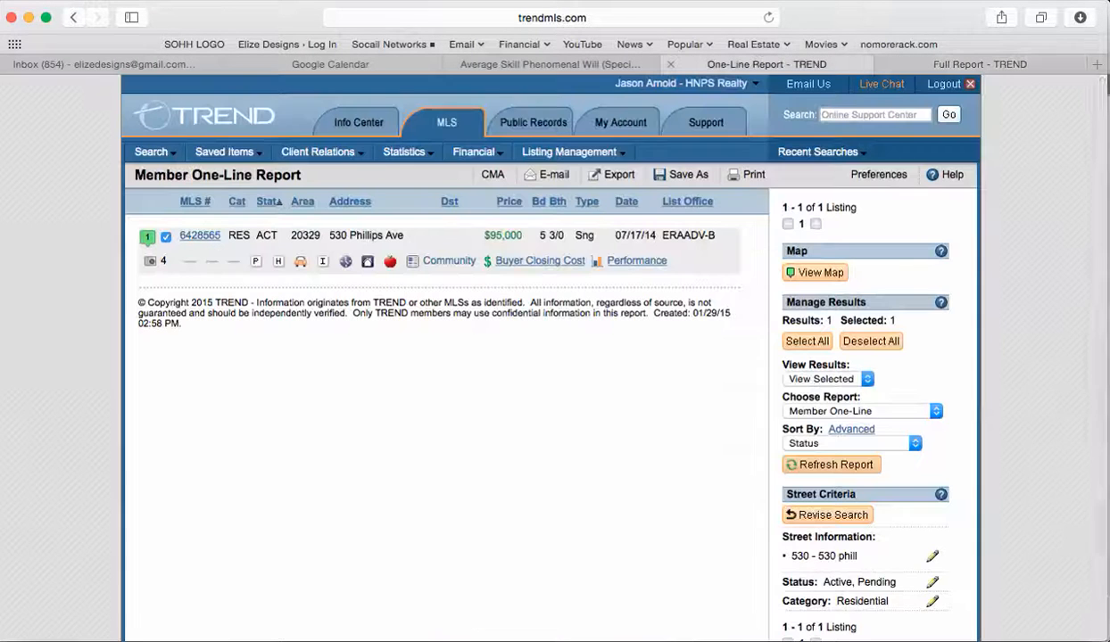
left_click(671, 64)
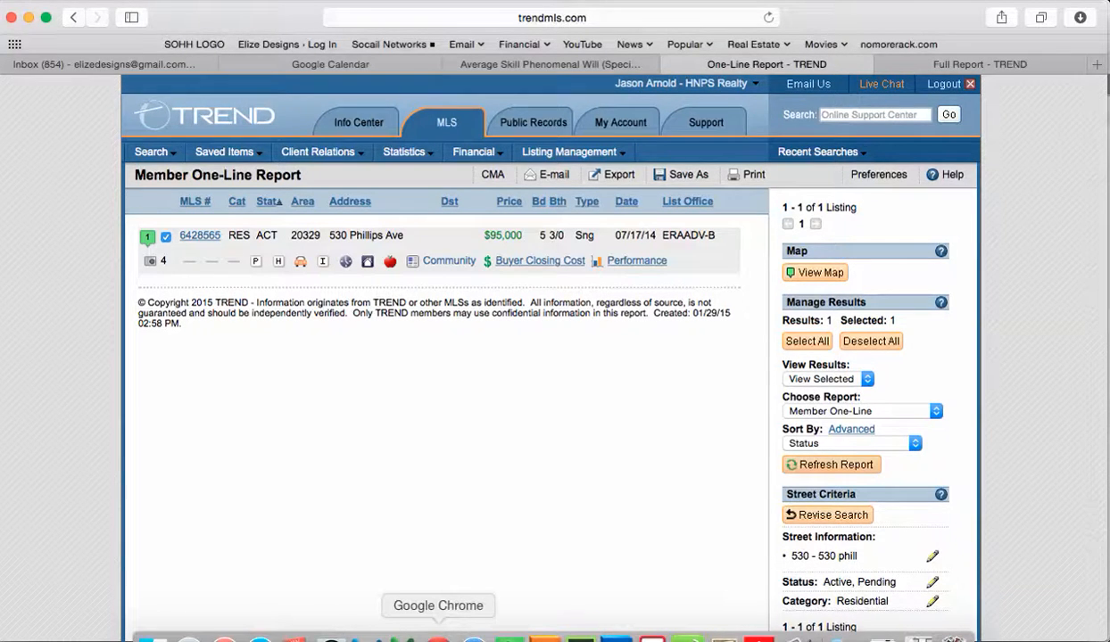
left_click(438, 637)
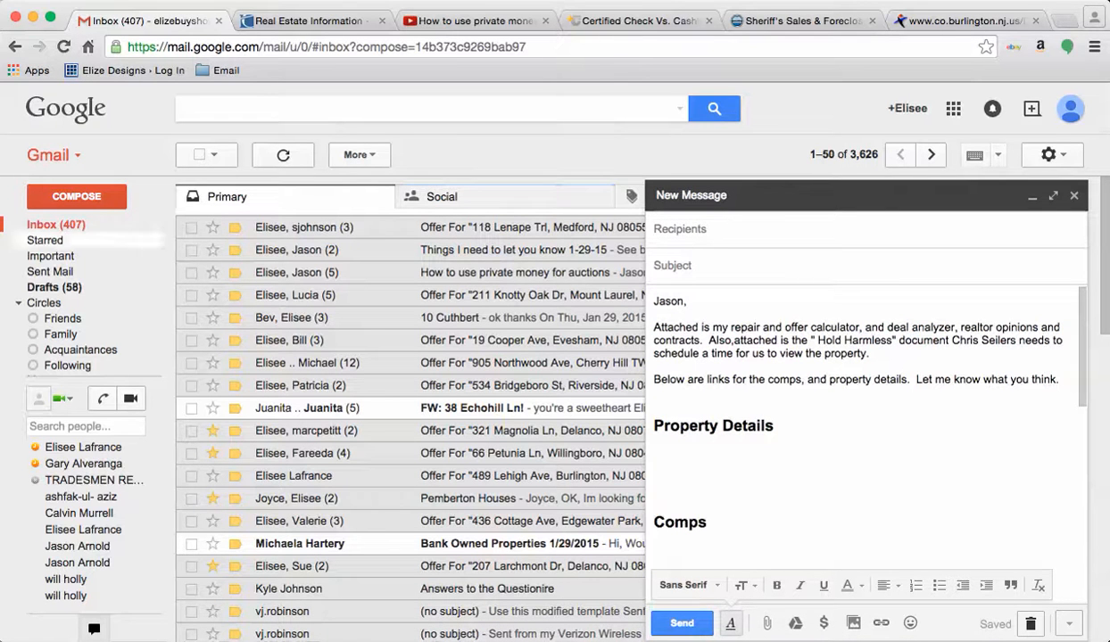
left_click(629, 196)
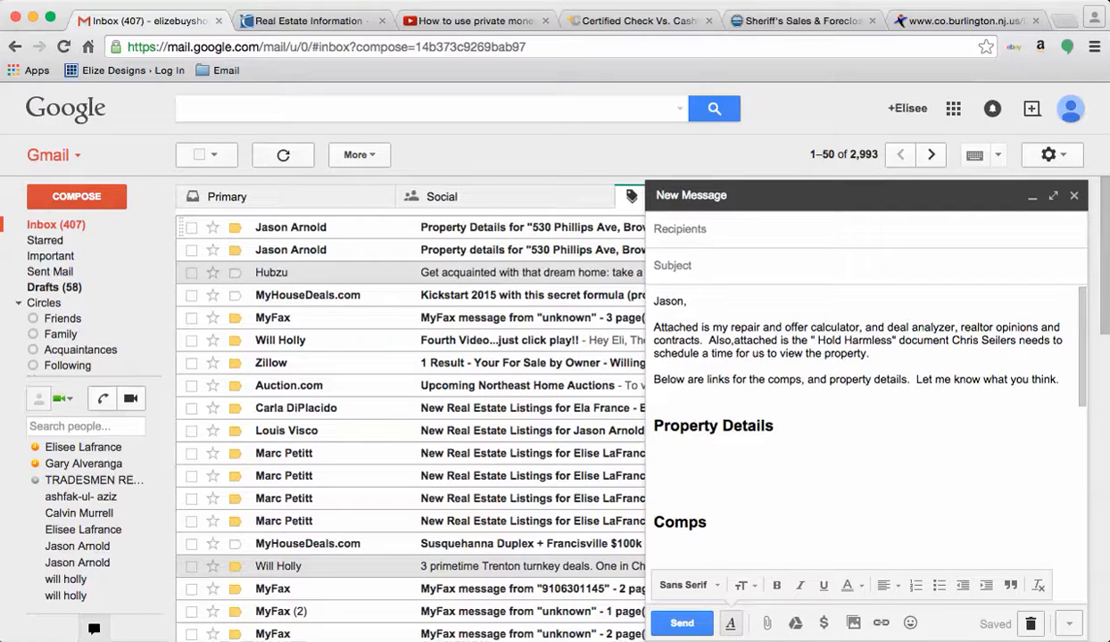
left_click(1032, 196)
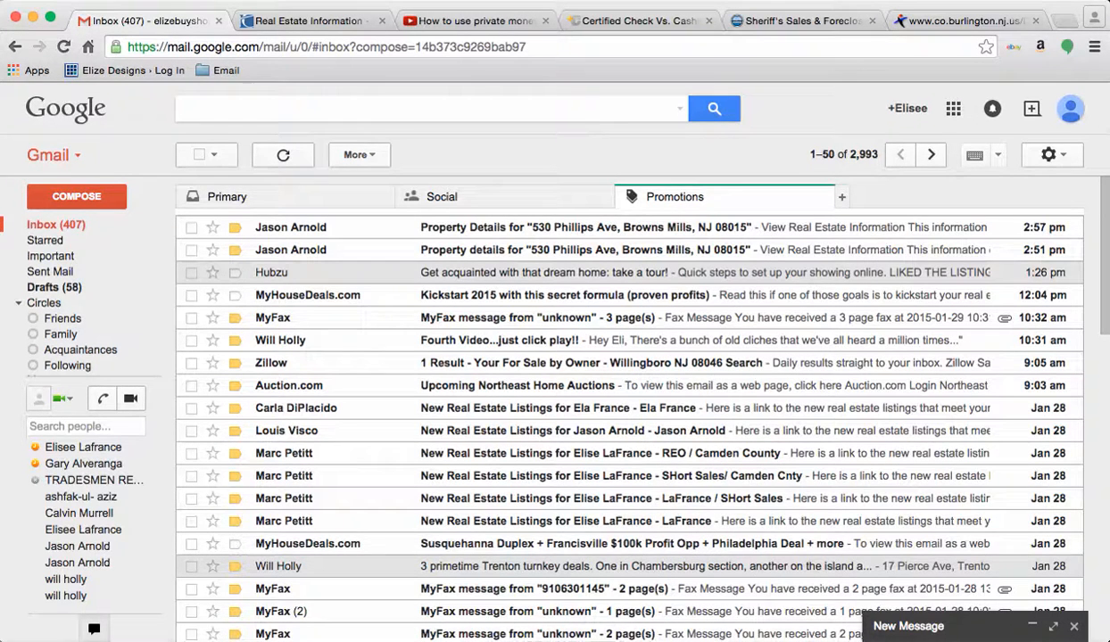
left_click(570, 227)
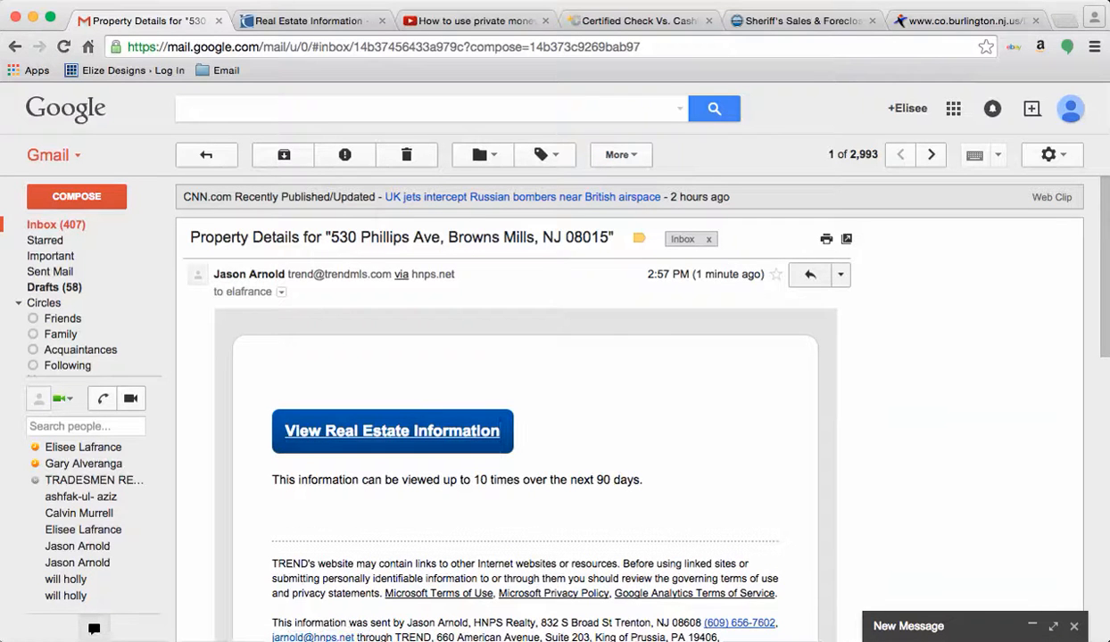
left_click_drag(382, 480, 283, 431)
key("super+c")
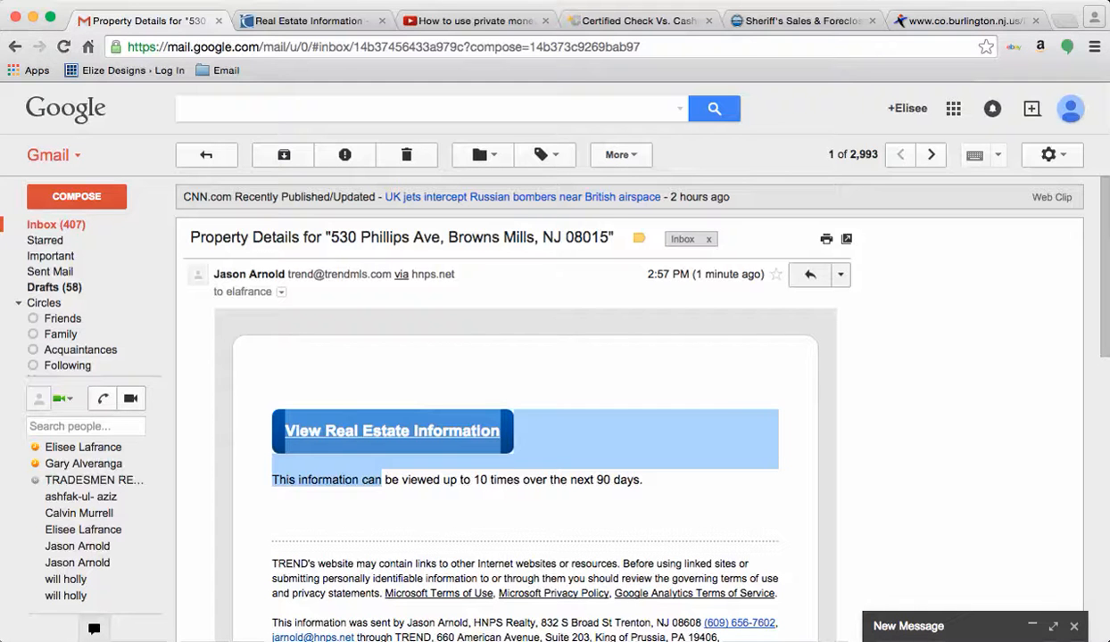
Step: Paste the link under the draft's Property Details heading and delete the leftover text and blank lines
left_click(1032, 626)
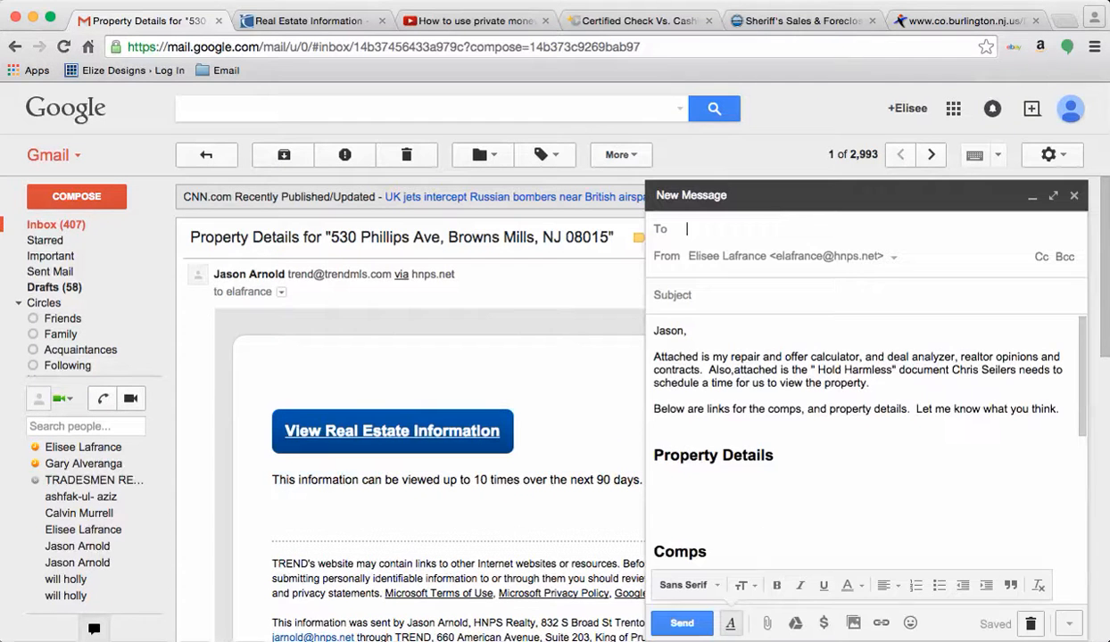
left_click(667, 455)
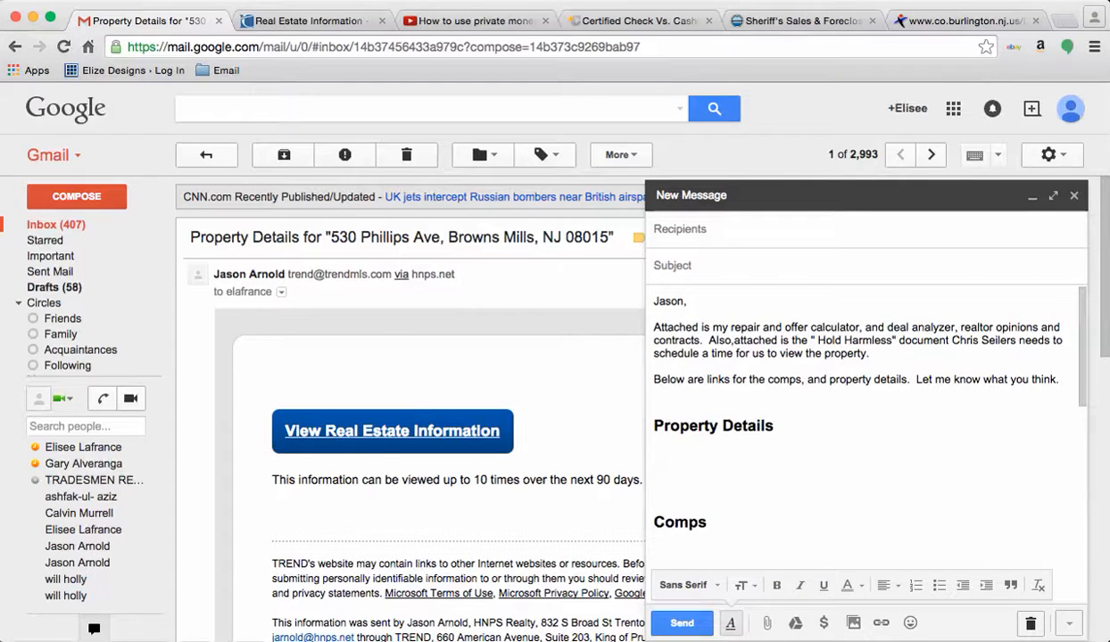
key("super+v")
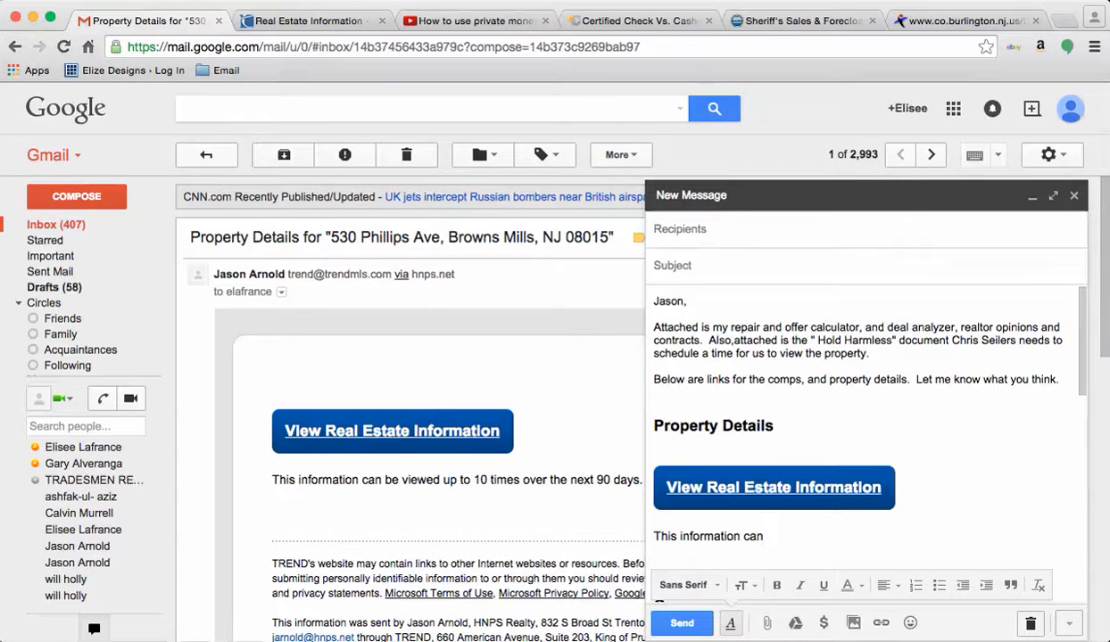
key("shift+Left")
key("shift+Left")
key("shift+Left")
key("shift+Left")
key("shift+Left")
key("shift+Left")
key("shift+Left")
key("shift+Left")
key("shift+Left")
key("shift+Left")
key("shift+Left")
key("shift+Left")
key("shift+Left")
key("shift+Left")
key("shift+Left")
key("shift+Left")
key("shift+Left")
key("shift+Left")
key("shift+Left")
key("shift+Left")
key("BackSpace")
type("Comps")
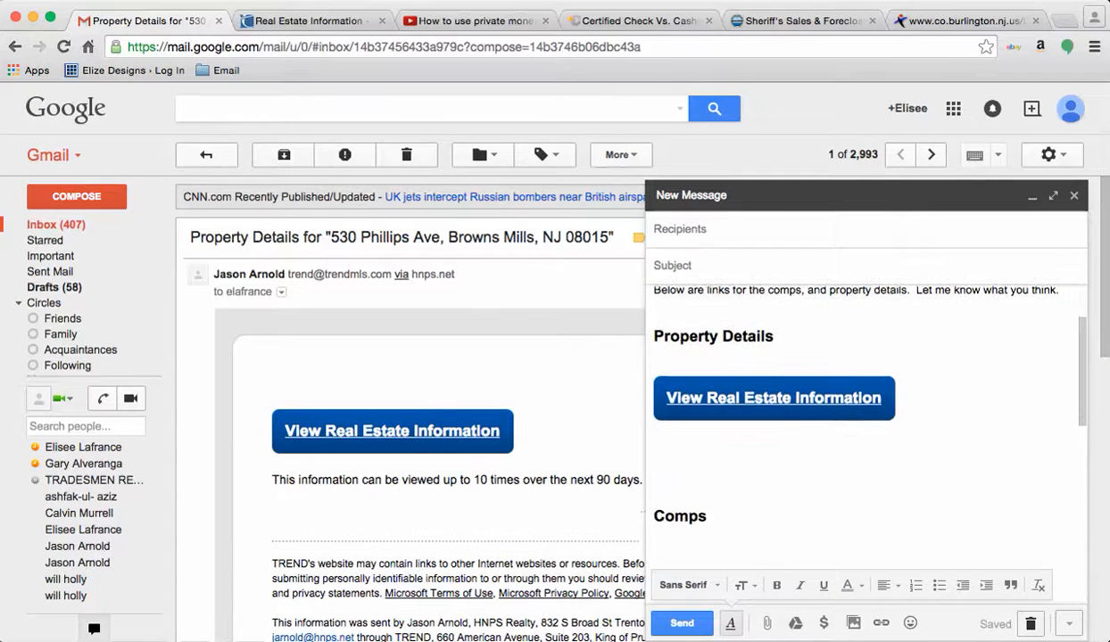
key("Delete")
key("Delete")
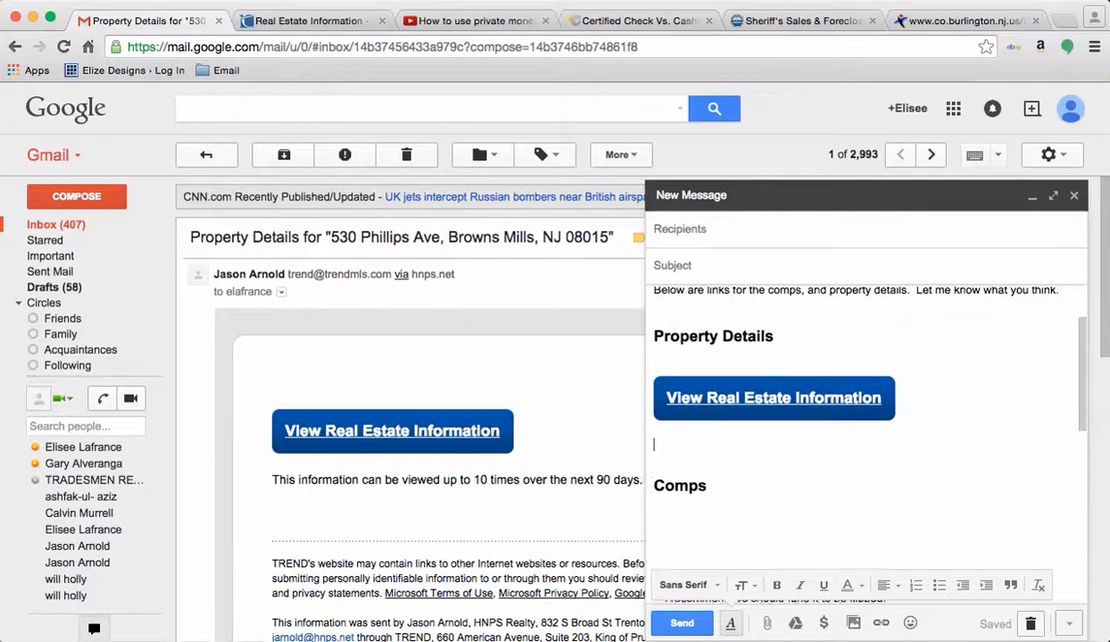
key("Delete")
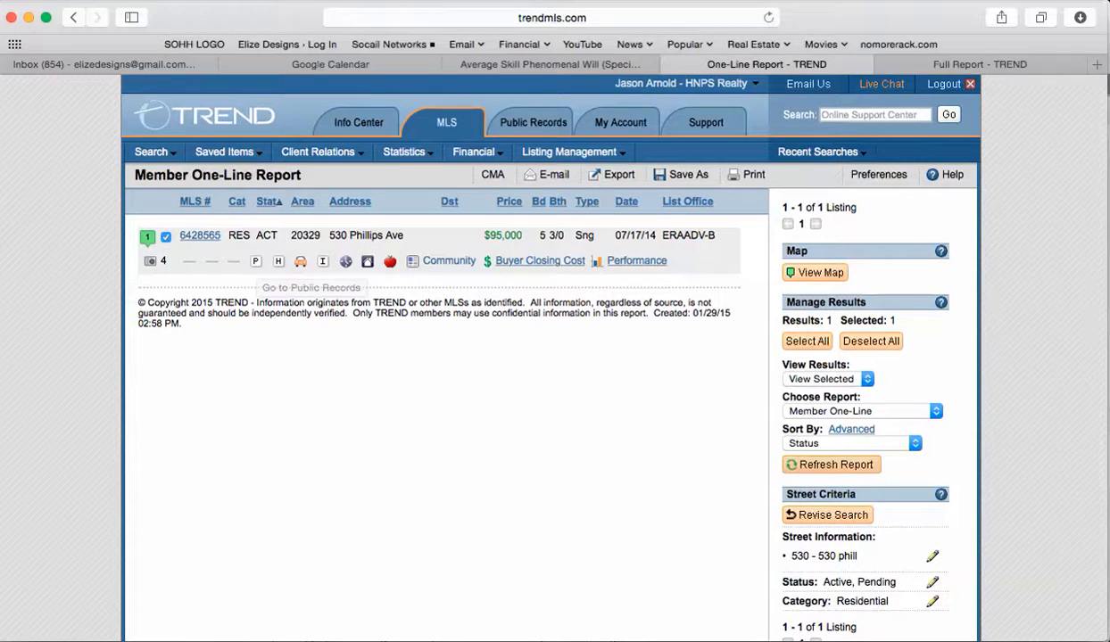
left_click(861, 410)
key("Return")
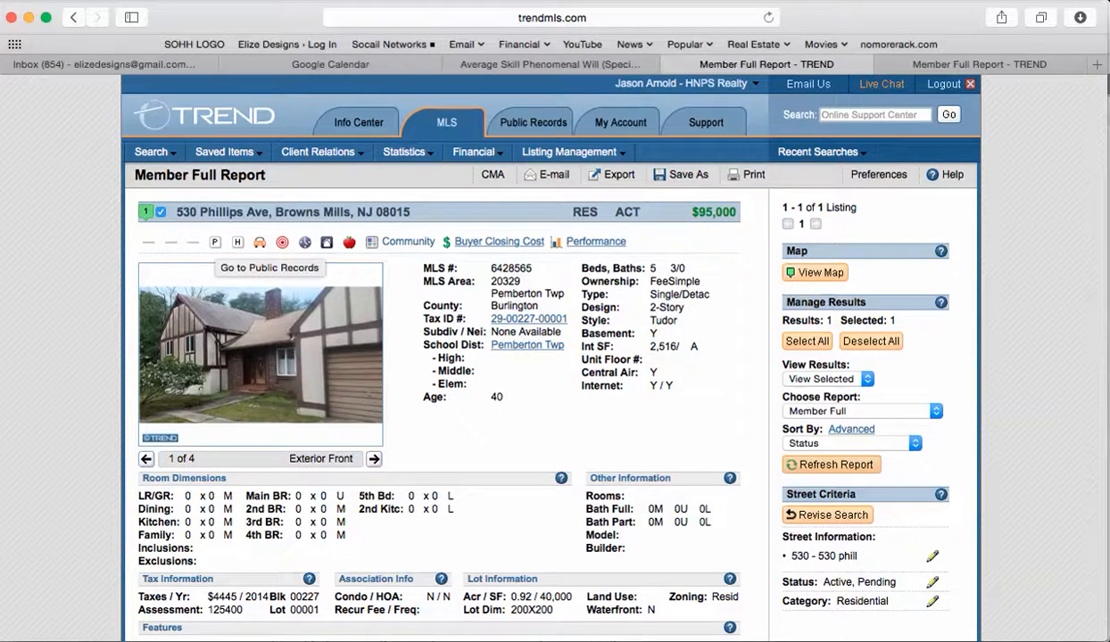
left_click(215, 243)
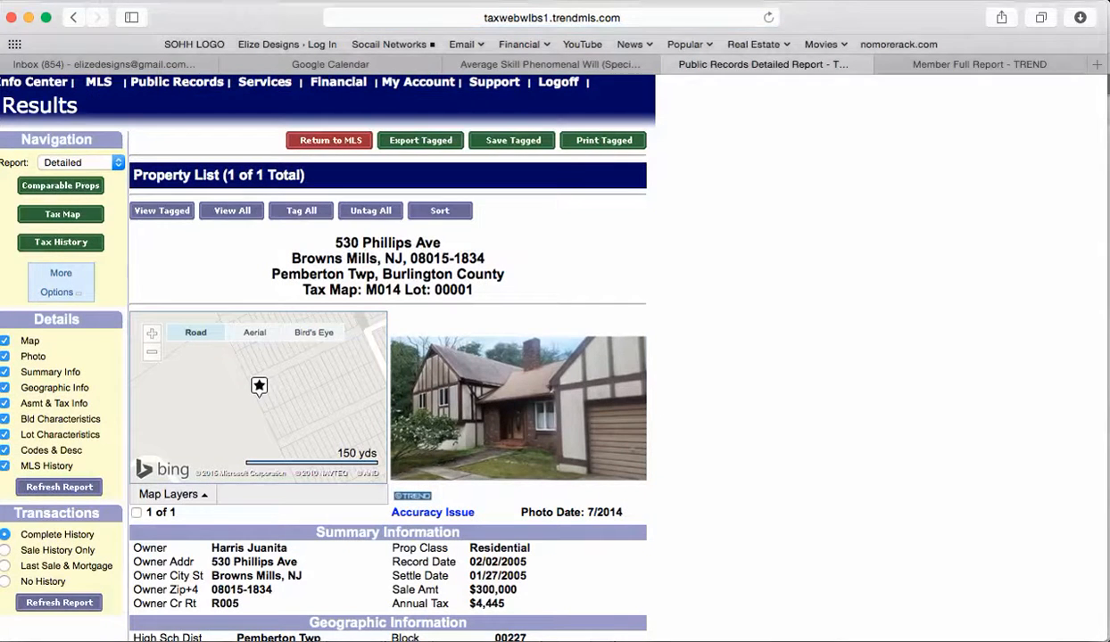
scroll(388, 357, "down", 3)
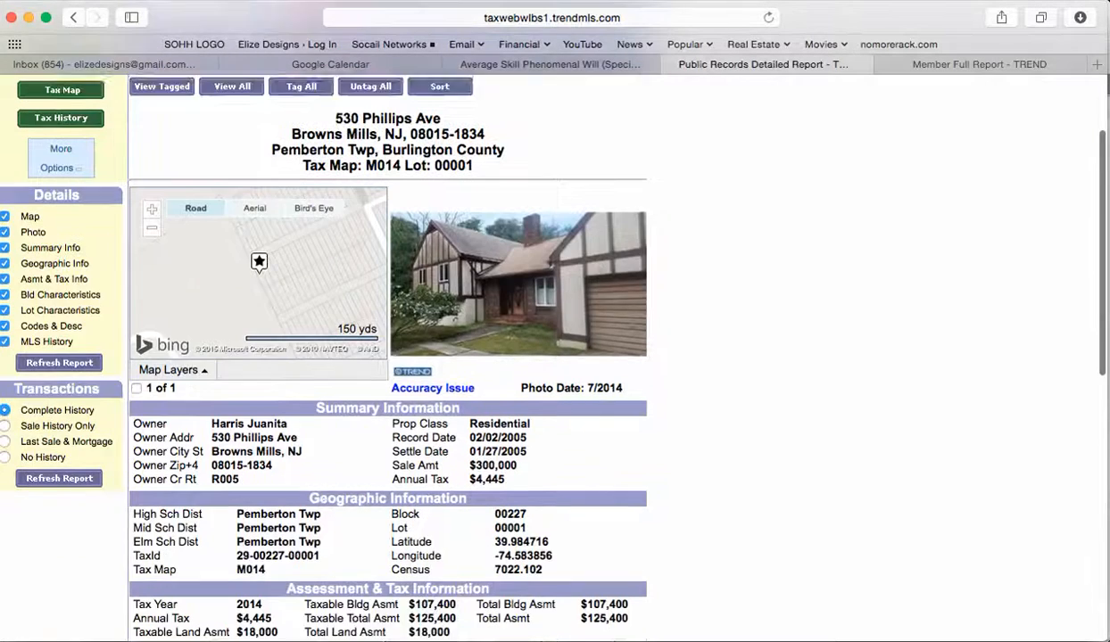
scroll(388, 356, "up", 2)
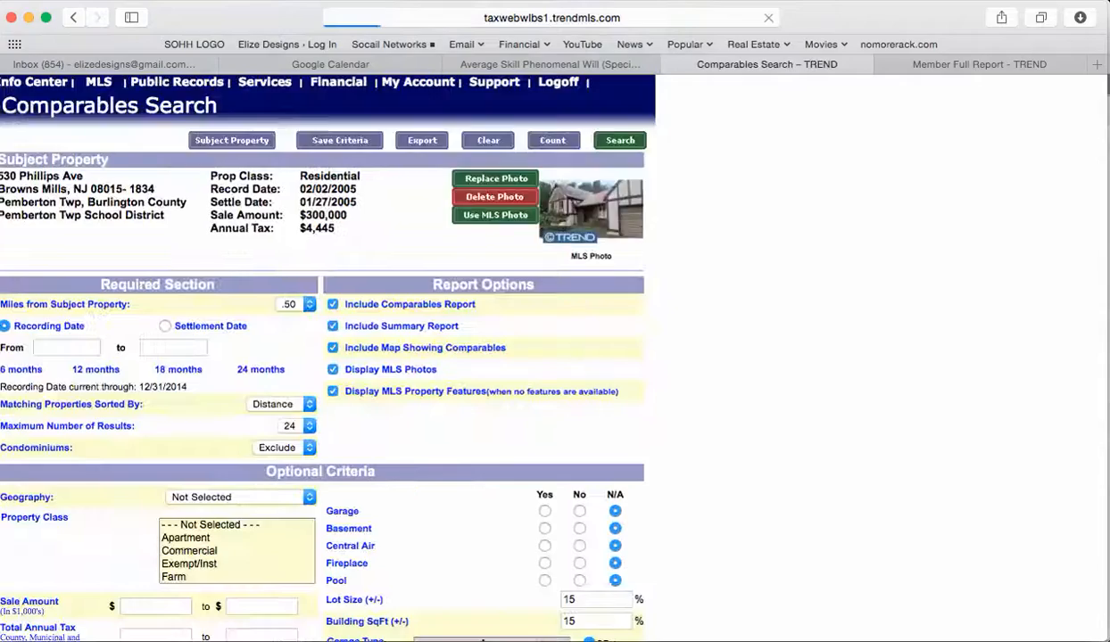
Step: Search comparables by Settlement Date over 24 months, sorted by SalePrice, within .60 miles
scroll(205, 325, "down", 1)
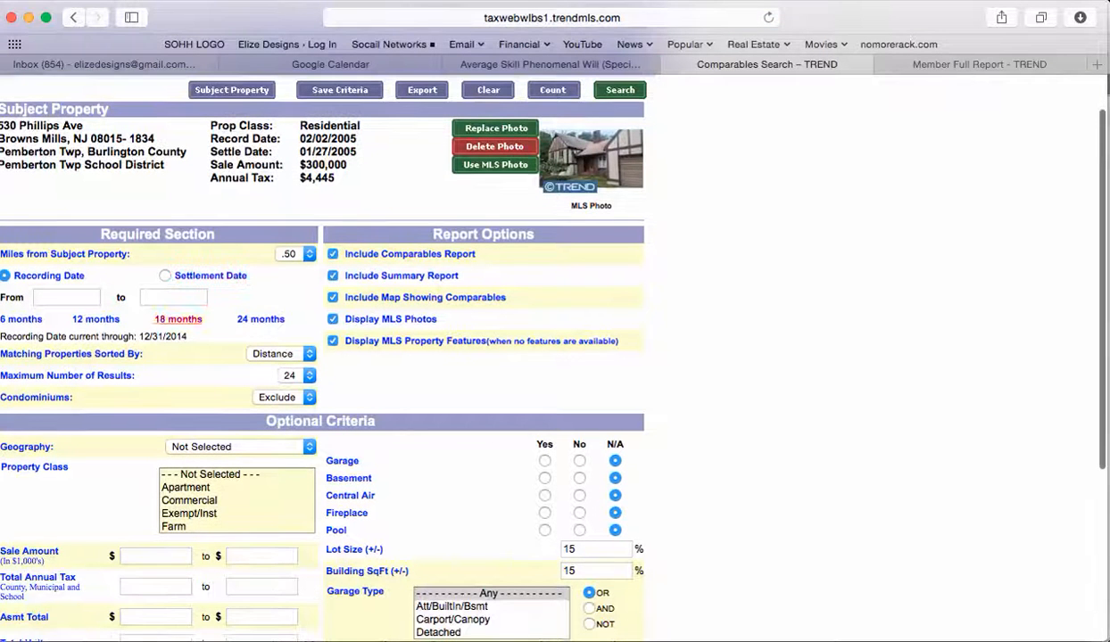
left_click(205, 275)
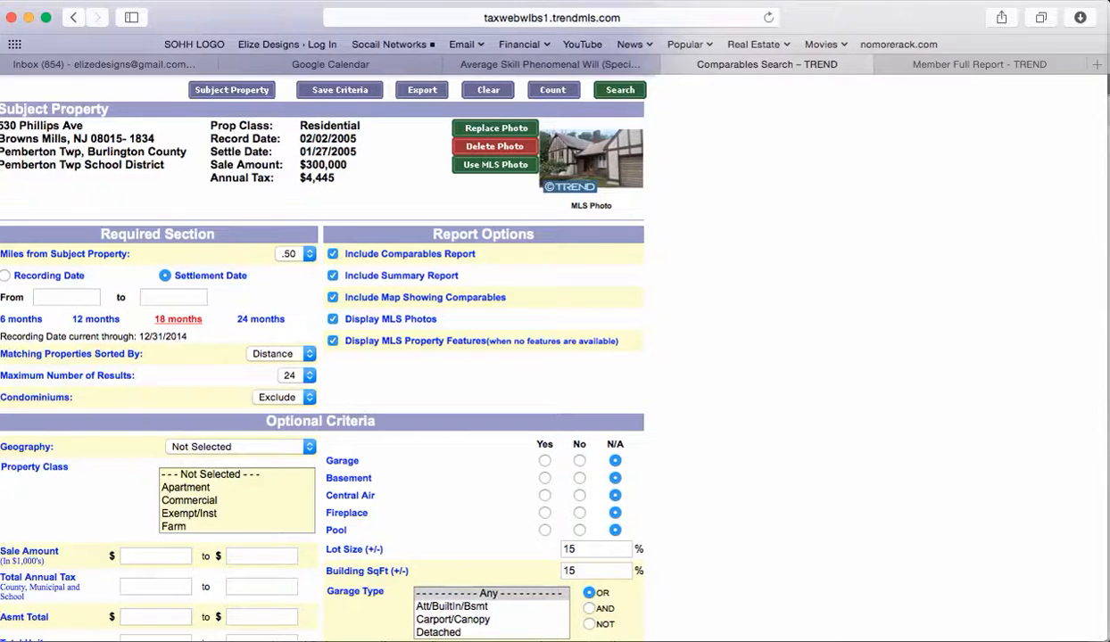
left_click(177, 318)
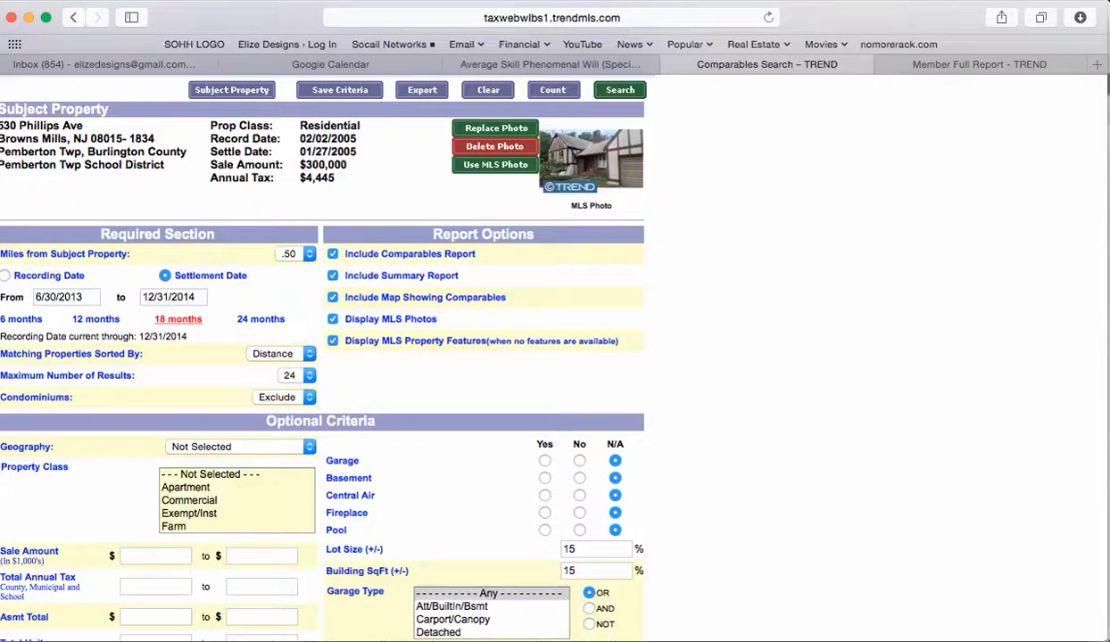
left_click(260, 319)
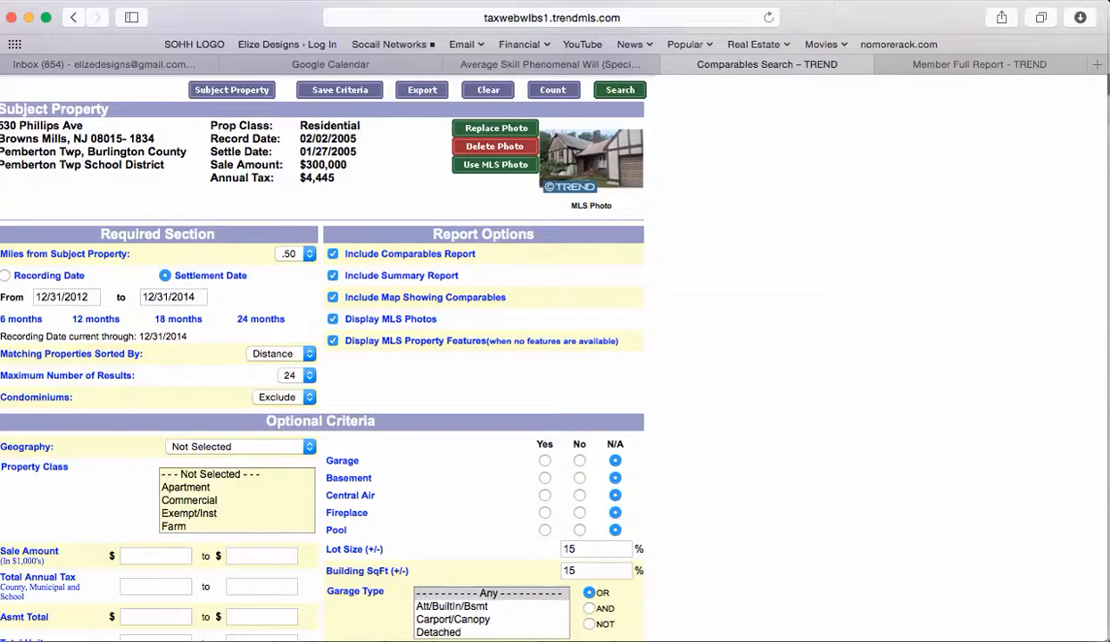
left_click(281, 353)
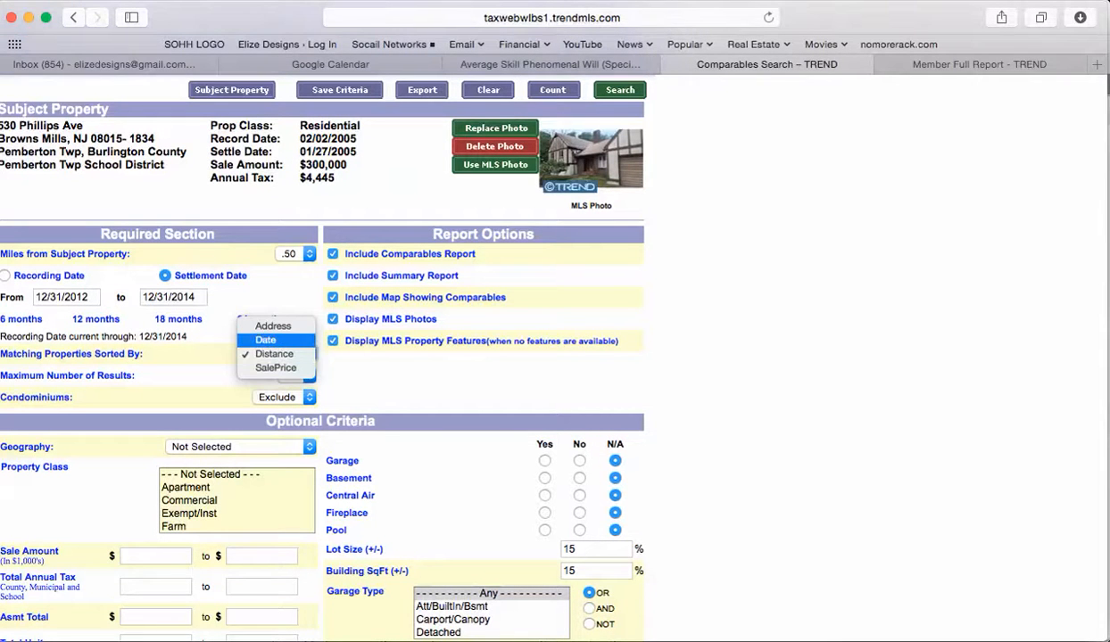
left_click(275, 367)
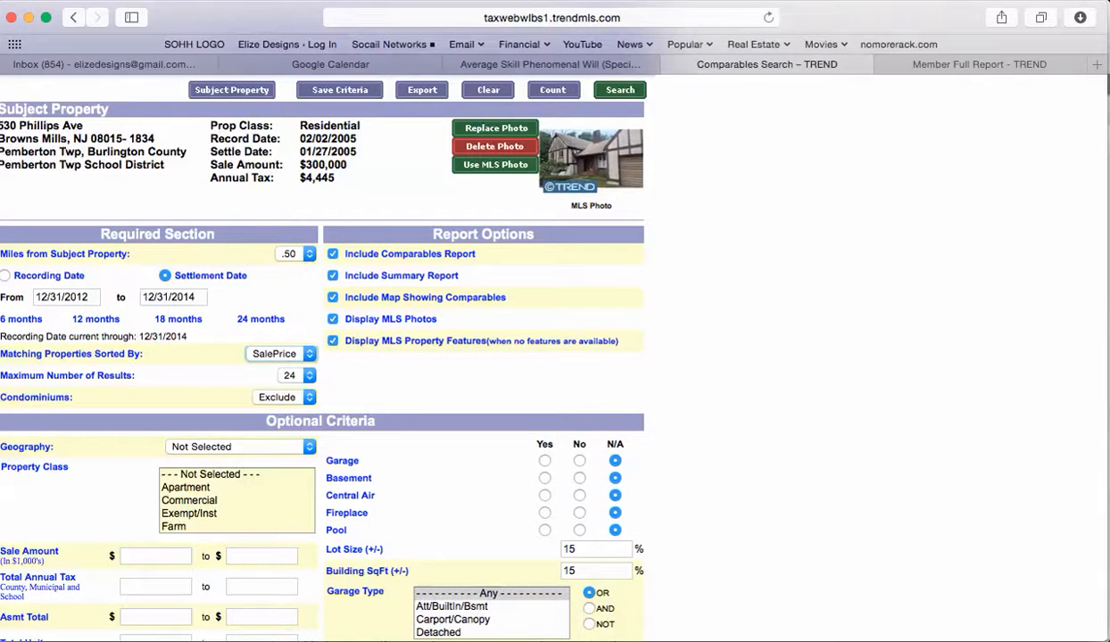
left_click(295, 254)
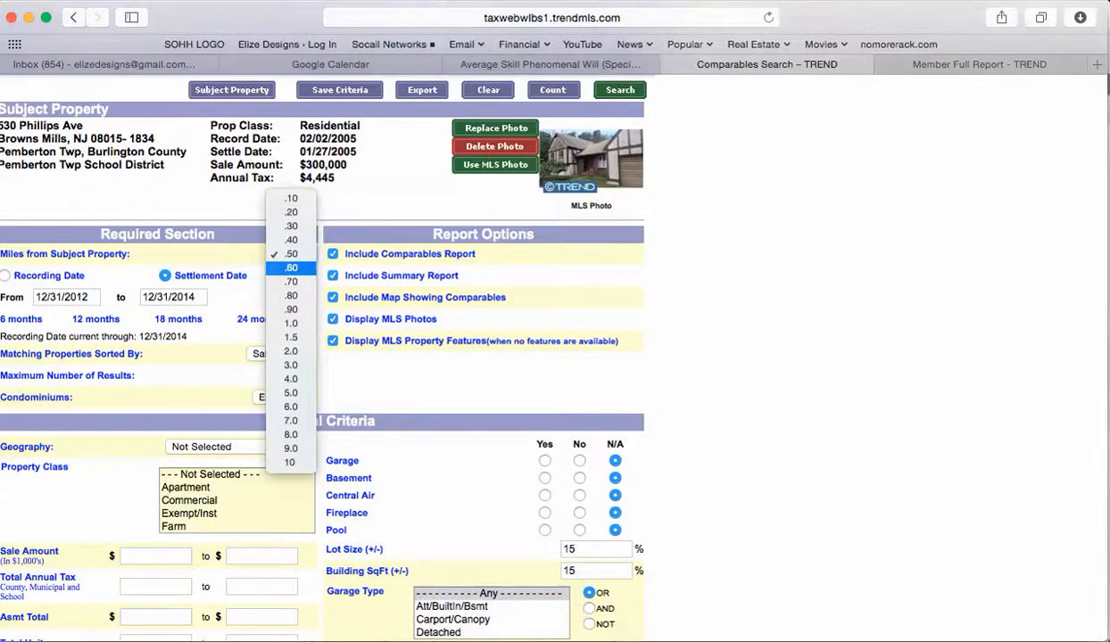
left_click(290, 267)
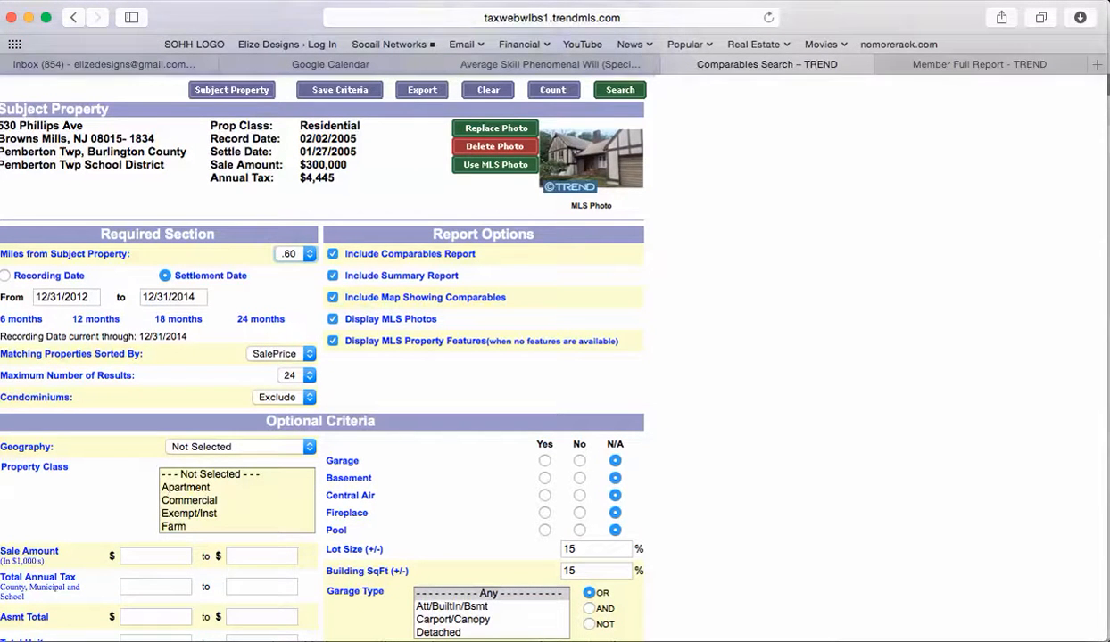
scroll(535, 357, "up", 1)
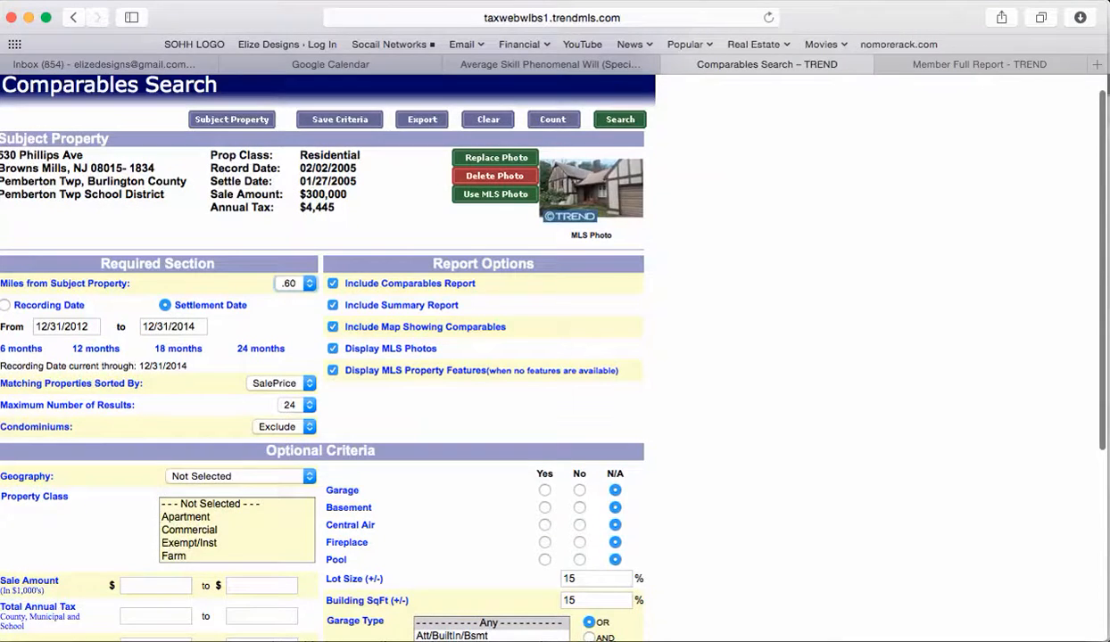
left_click(620, 120)
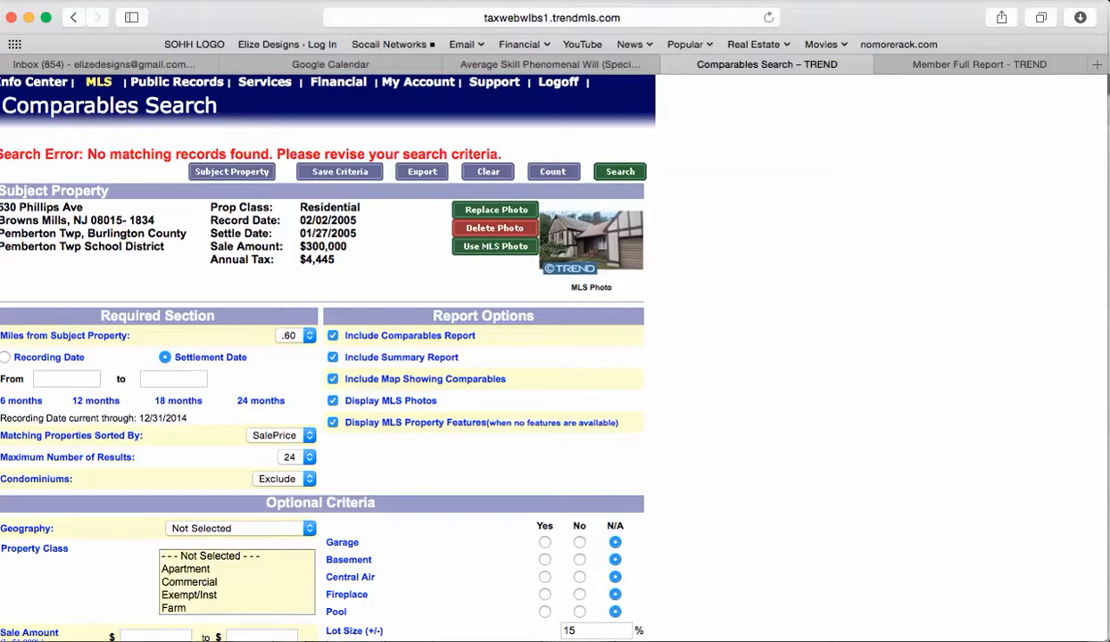
left_click(98, 81)
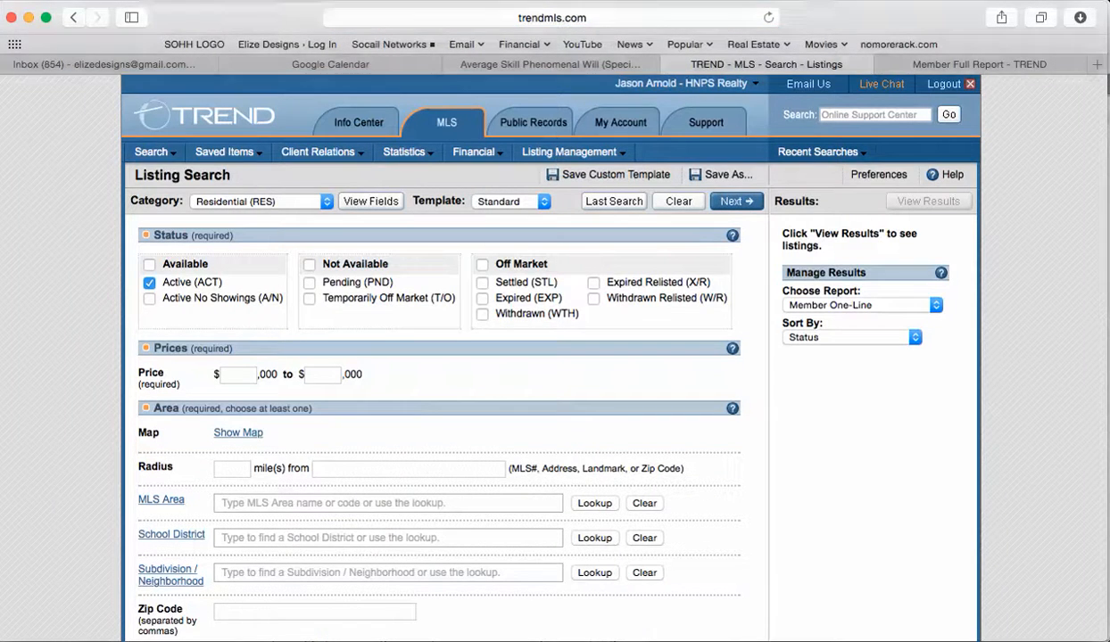
mouse_move(155, 153)
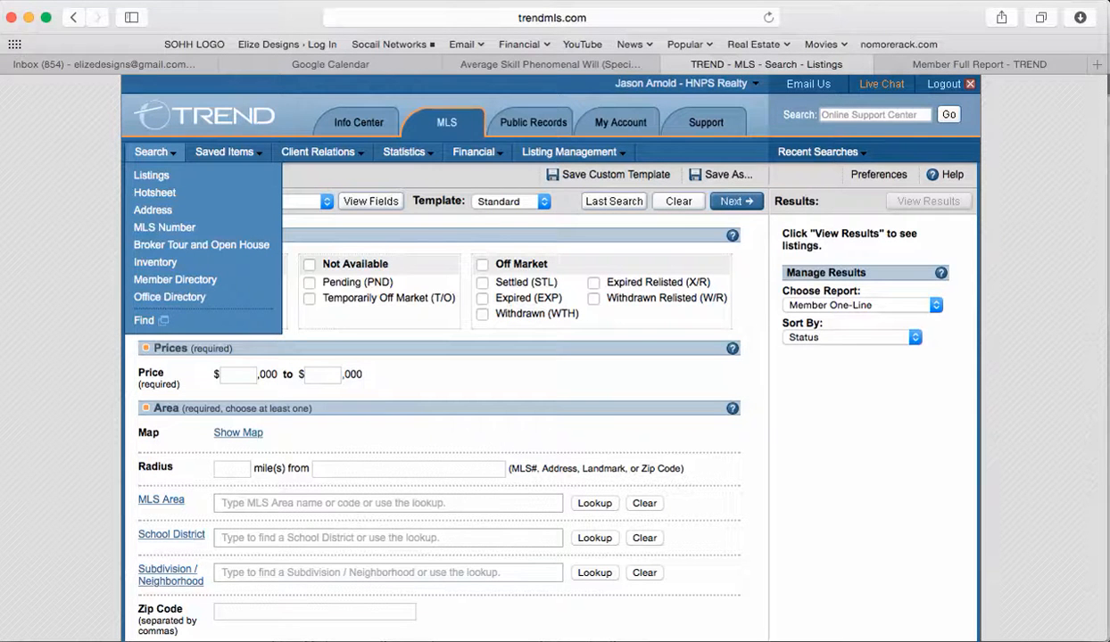
left_click(161, 175)
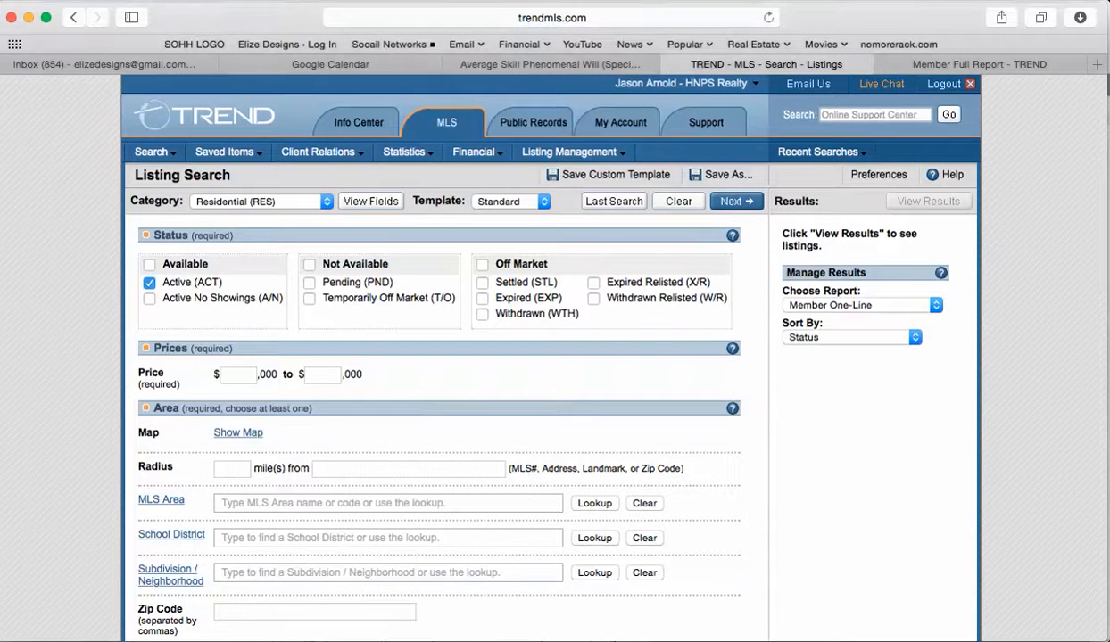
left_click(408, 469)
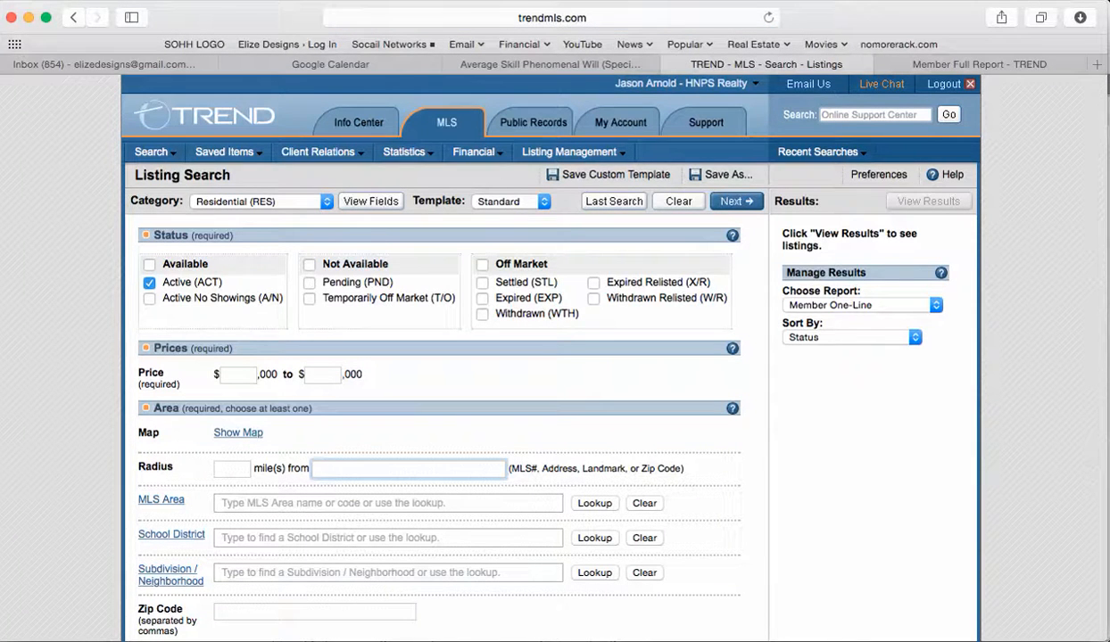
key("super+v")
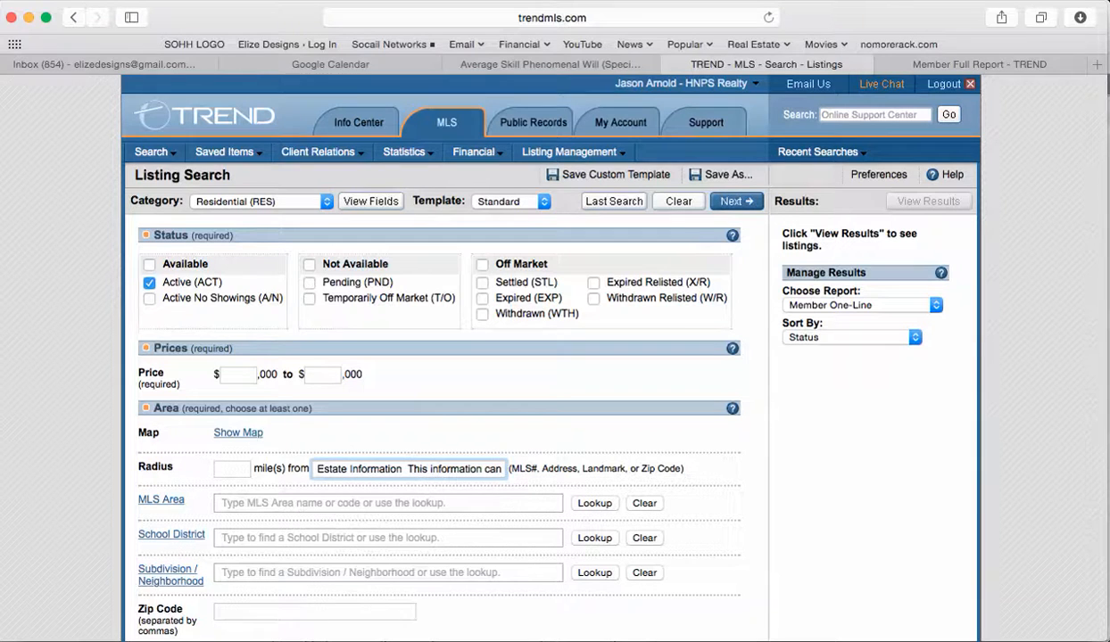
key("super+a")
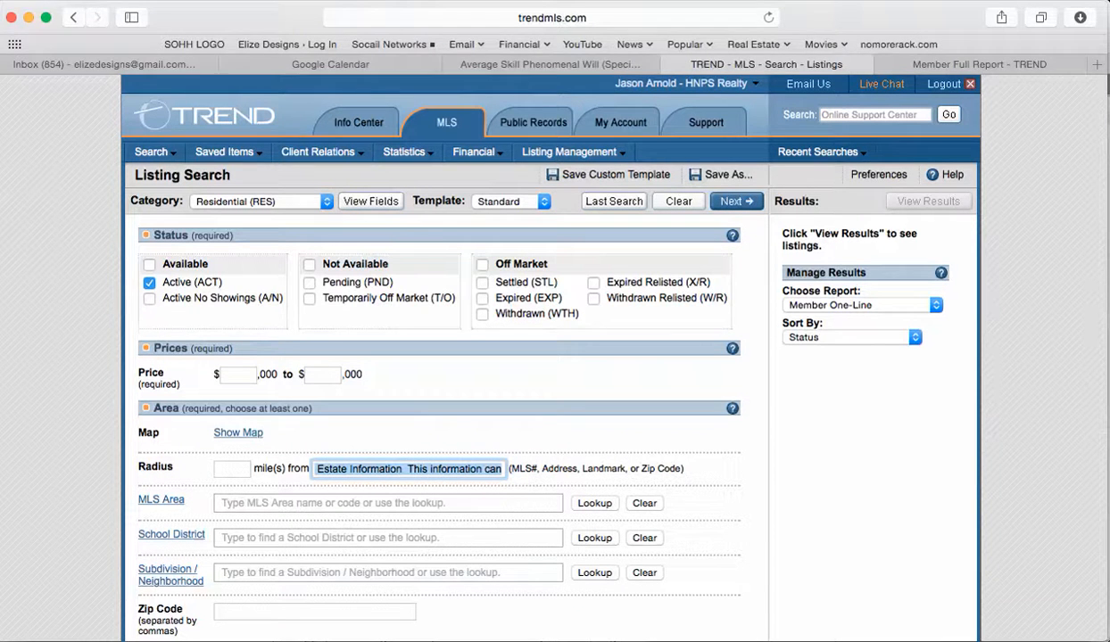
key("BackSpace")
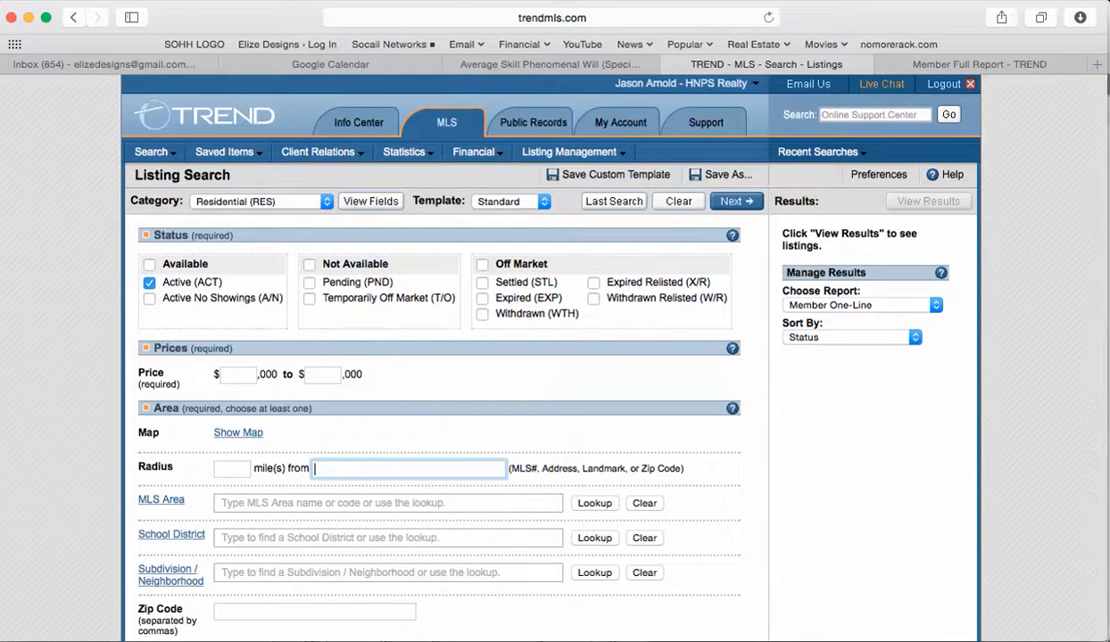
key("super+Tab")
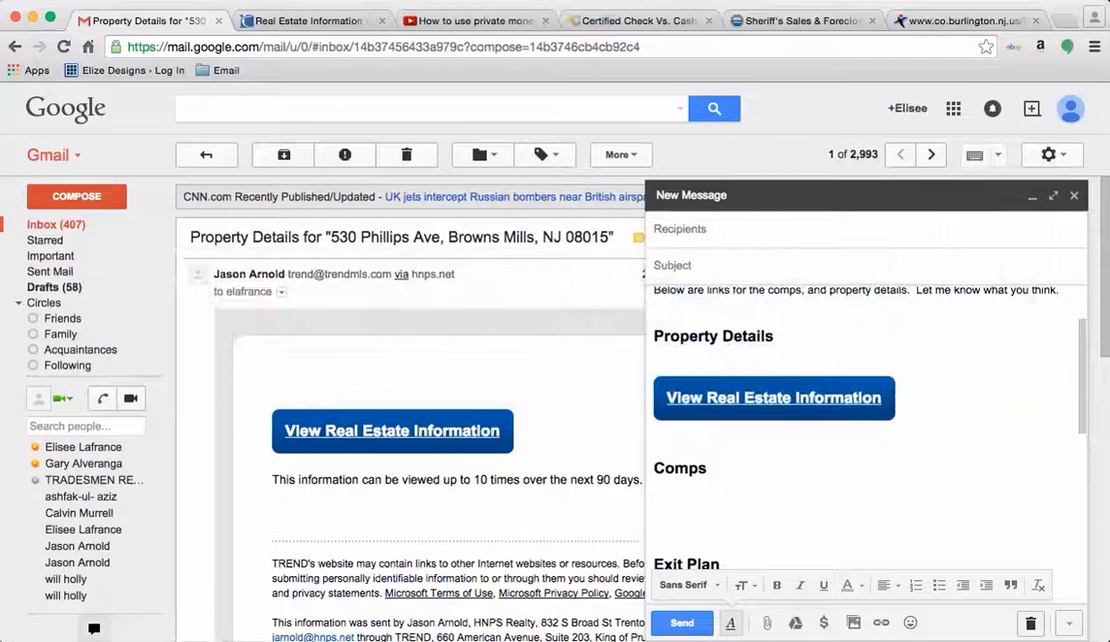
left_click_drag(330, 238, 612, 238)
key("super+c")
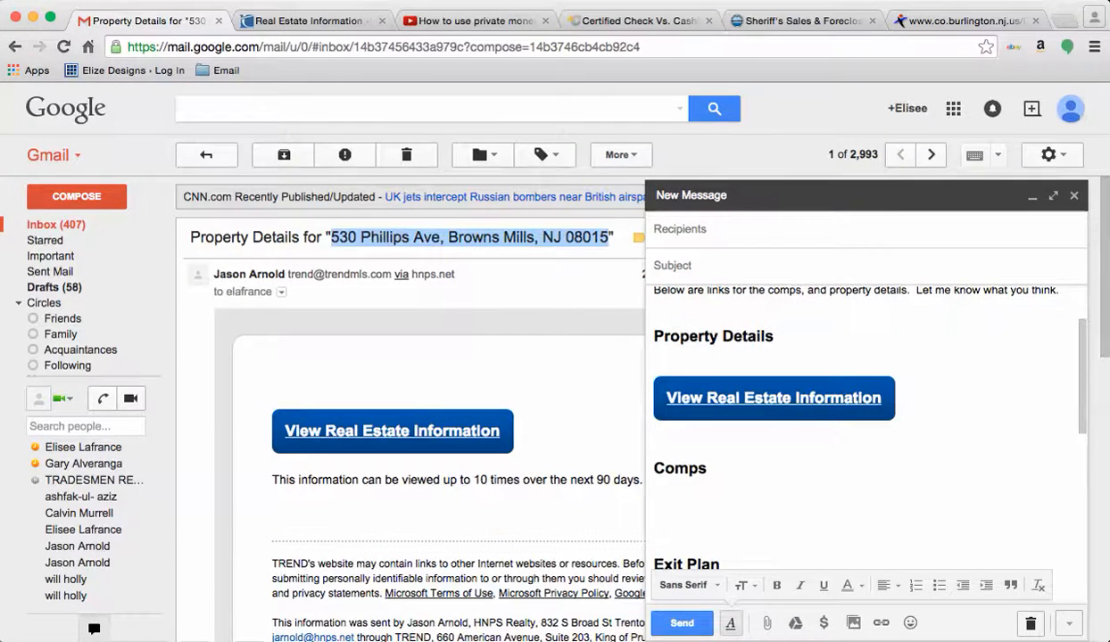
key("super+Tab")
key("super+v")
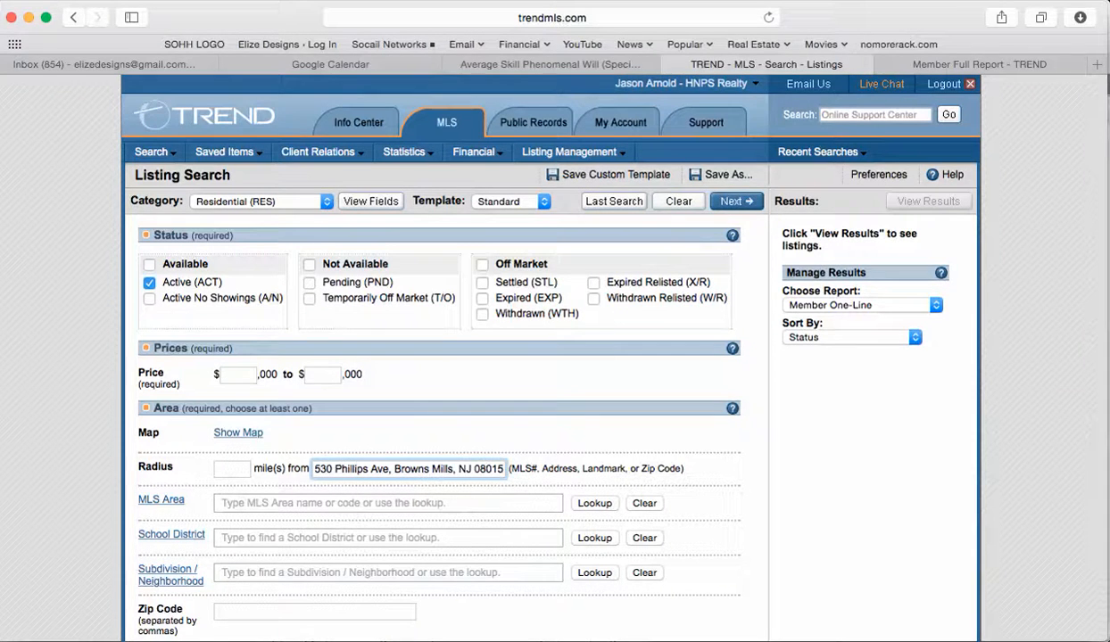
Step: Set the radius to .6 miles and include Pending and Settled listings while excluding Active
left_click(231, 469)
type(".6")
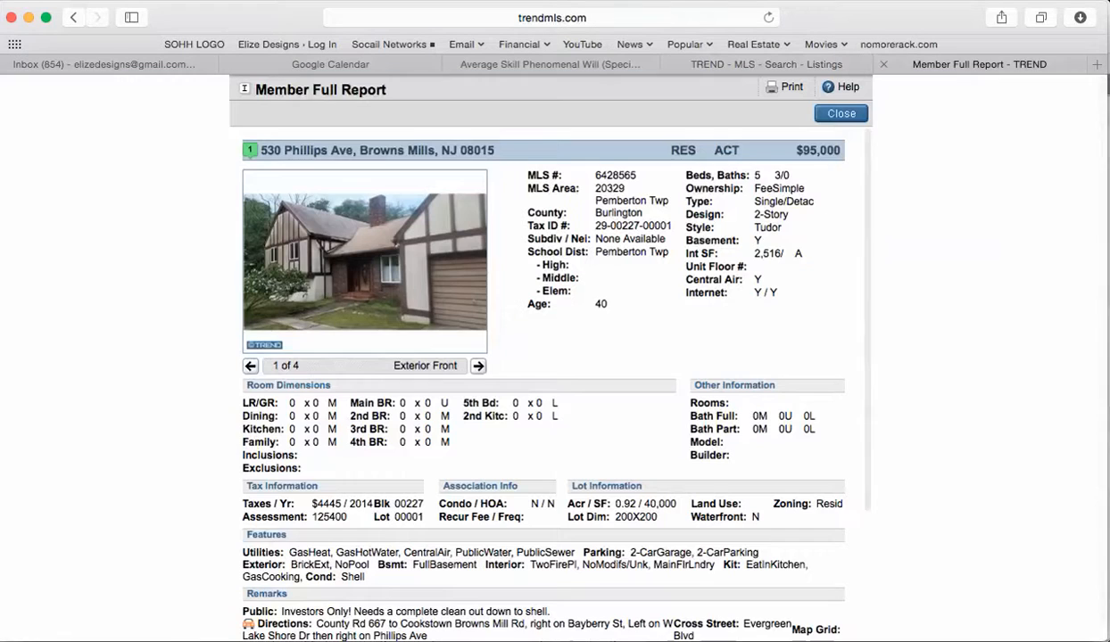
left_click(972, 64)
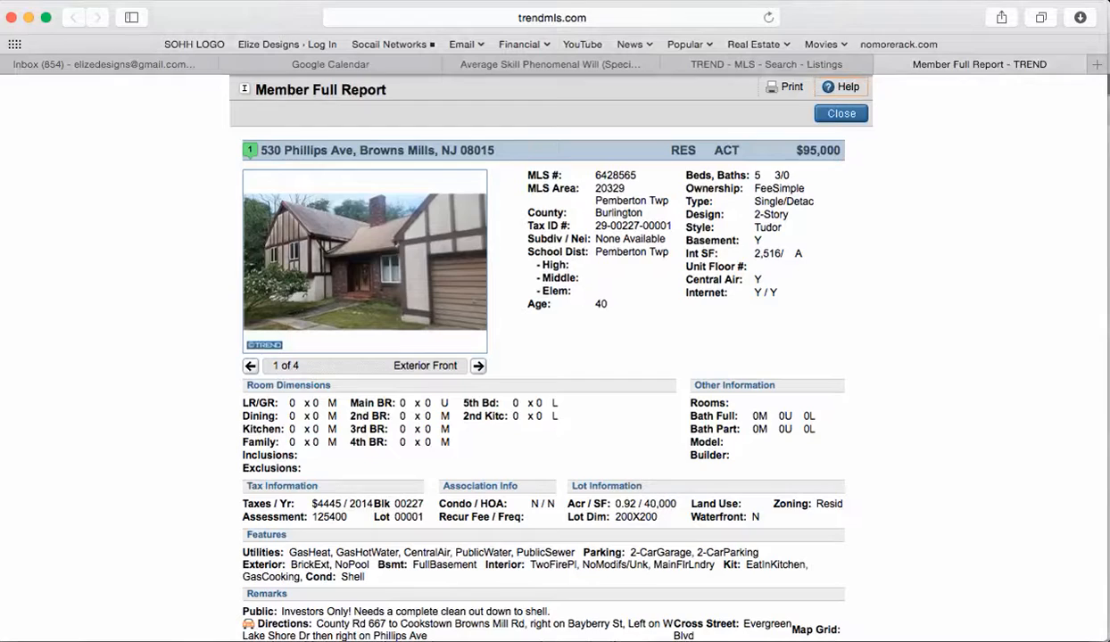
left_click(765, 64)
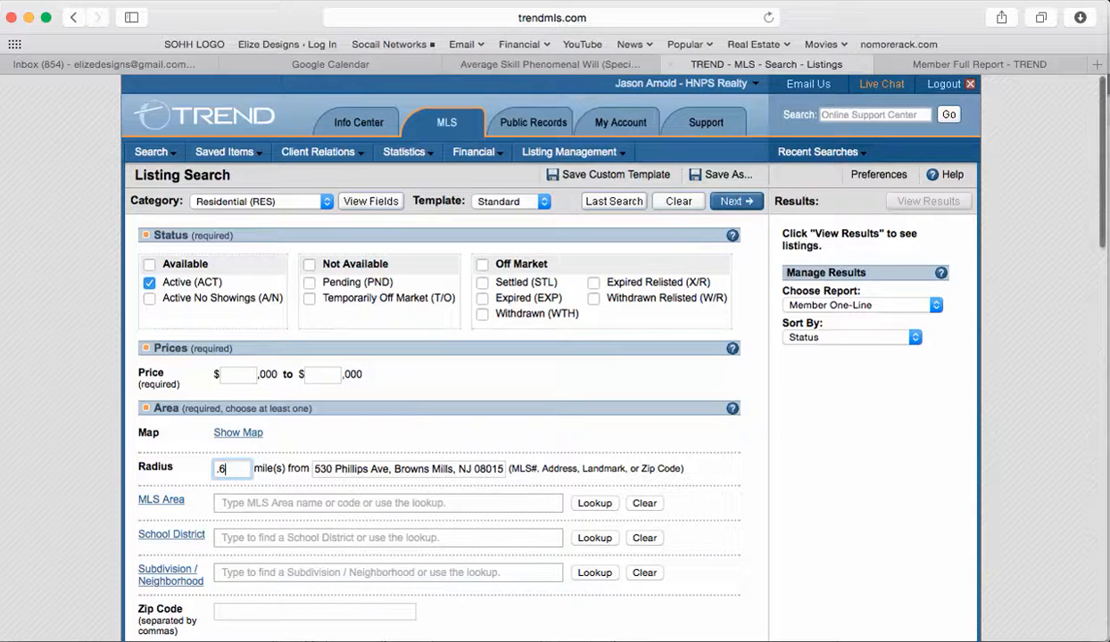
left_click(310, 283)
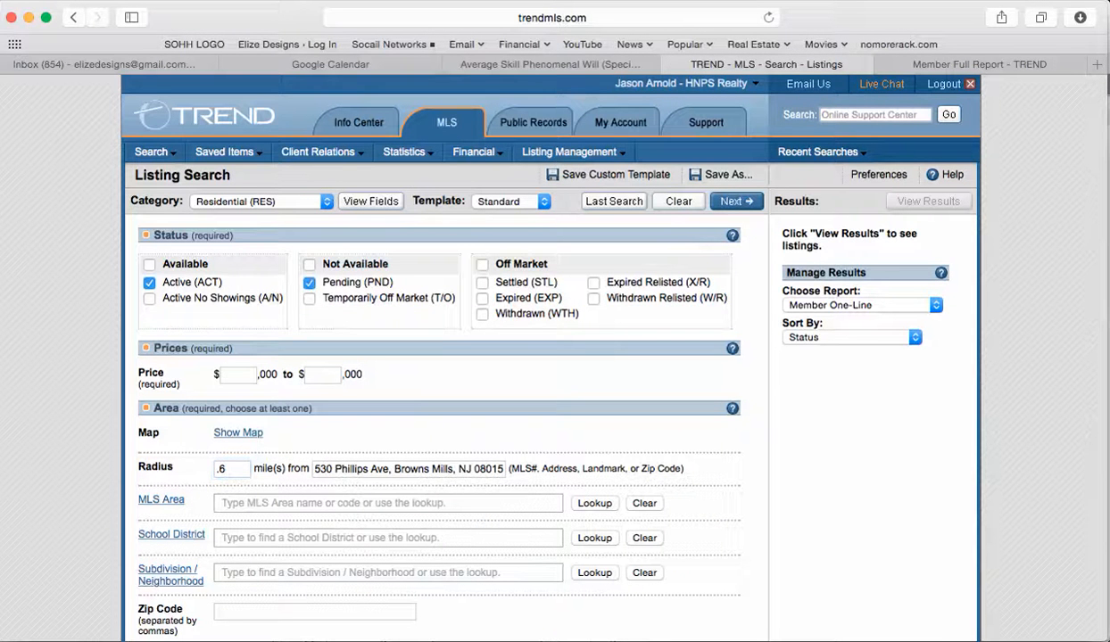
left_click(482, 283)
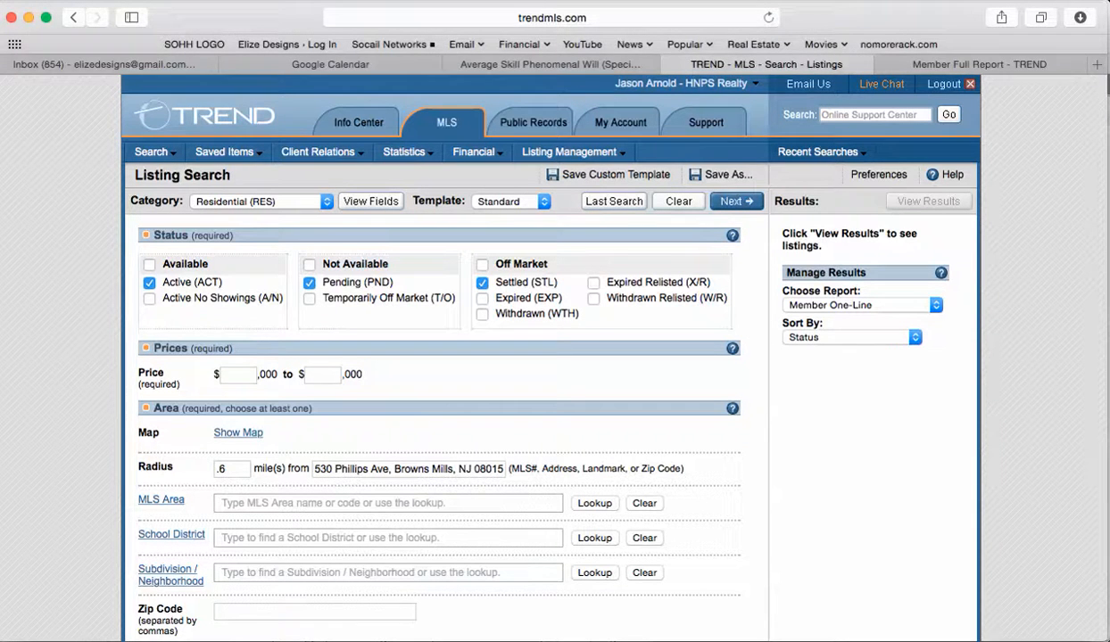
left_click(237, 375)
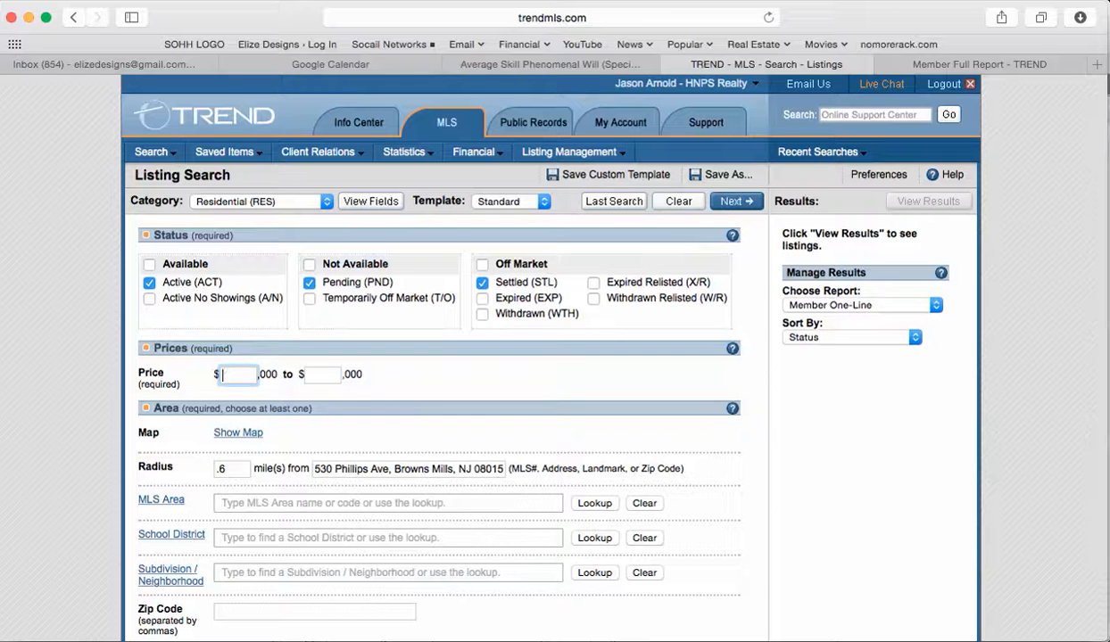
left_click(149, 282)
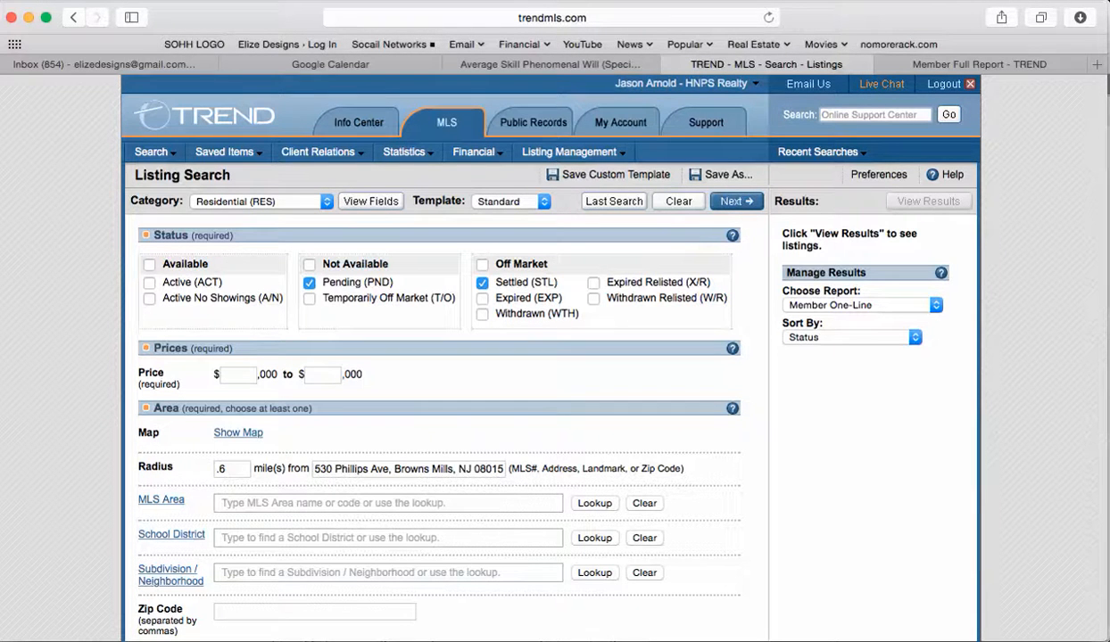
Step: Enter a price range of 100 to 400 (thousand)
left_click(238, 374)
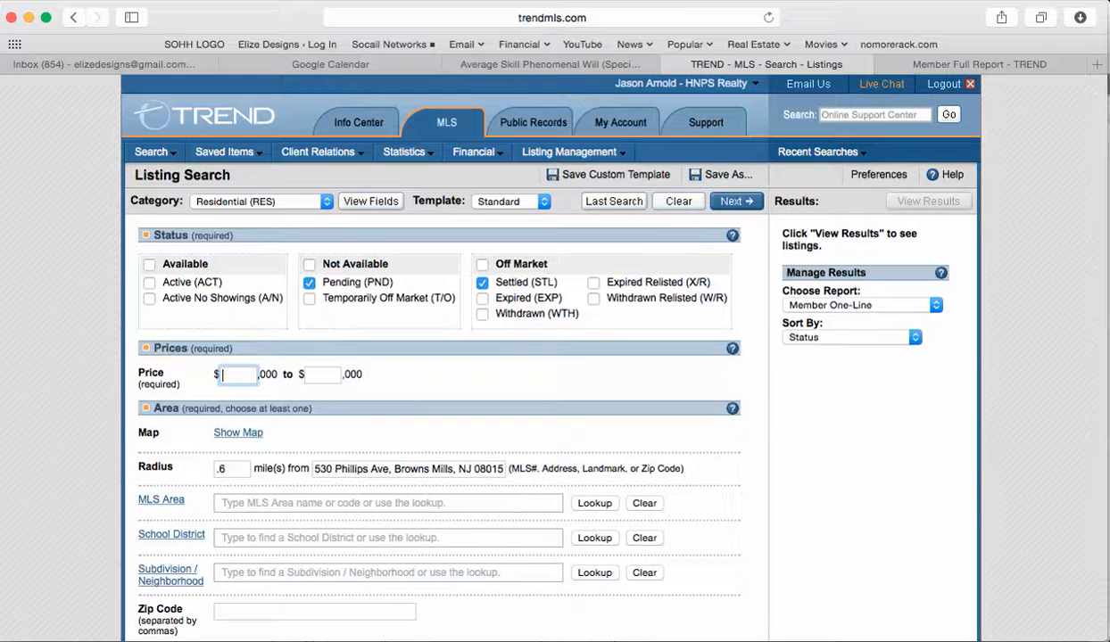
type("100")
key("Tab")
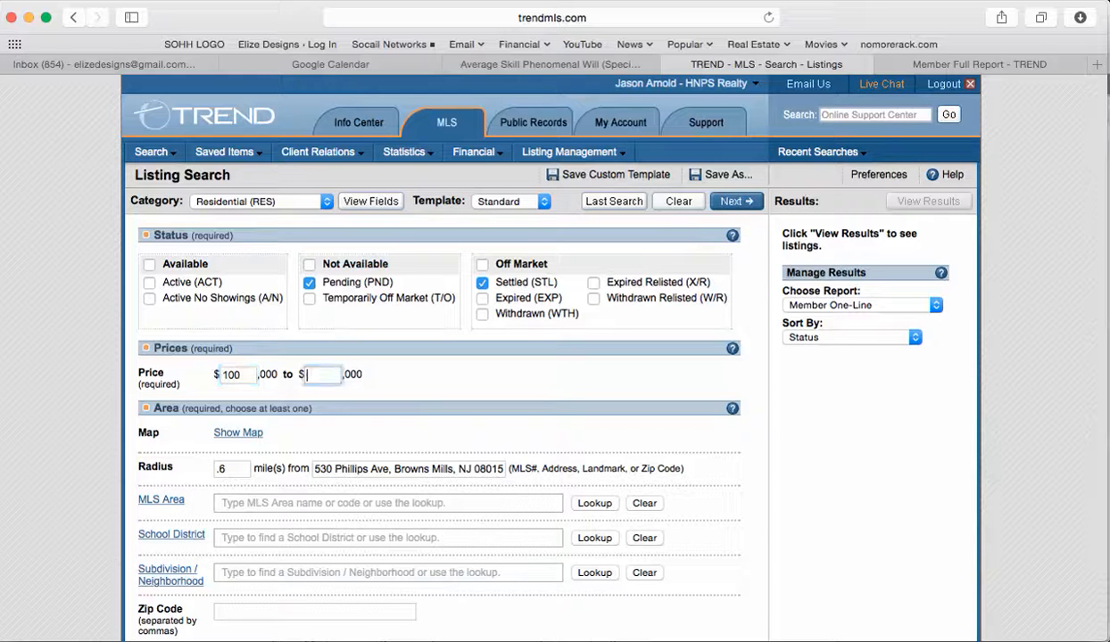
type("400")
Step: Copy 'Pemberton Twp' from the property report and add Pemberton Twp - Burlington County (20329) as the MLS Area
scroll(553, 356, "down", 3)
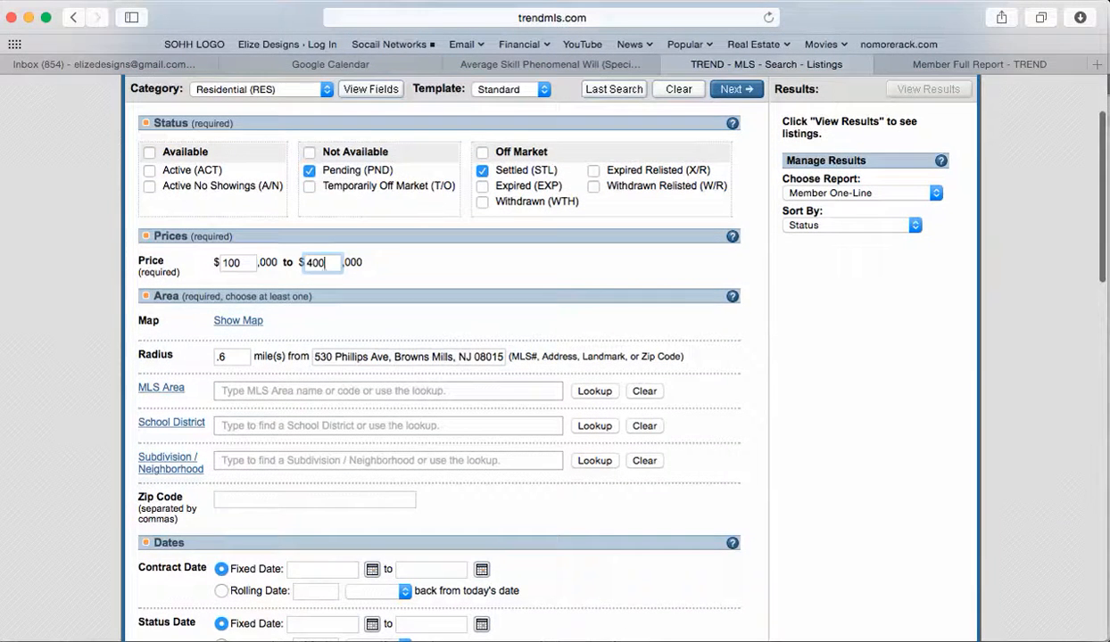
left_click(979, 65)
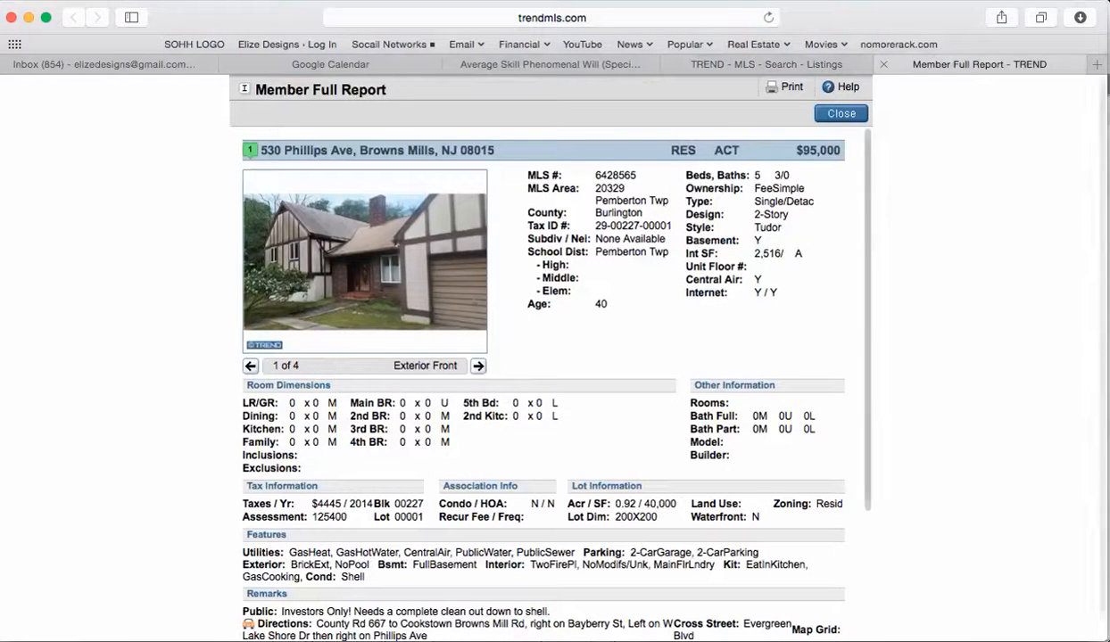
left_click_drag(596, 201, 668, 202)
key("super+c")
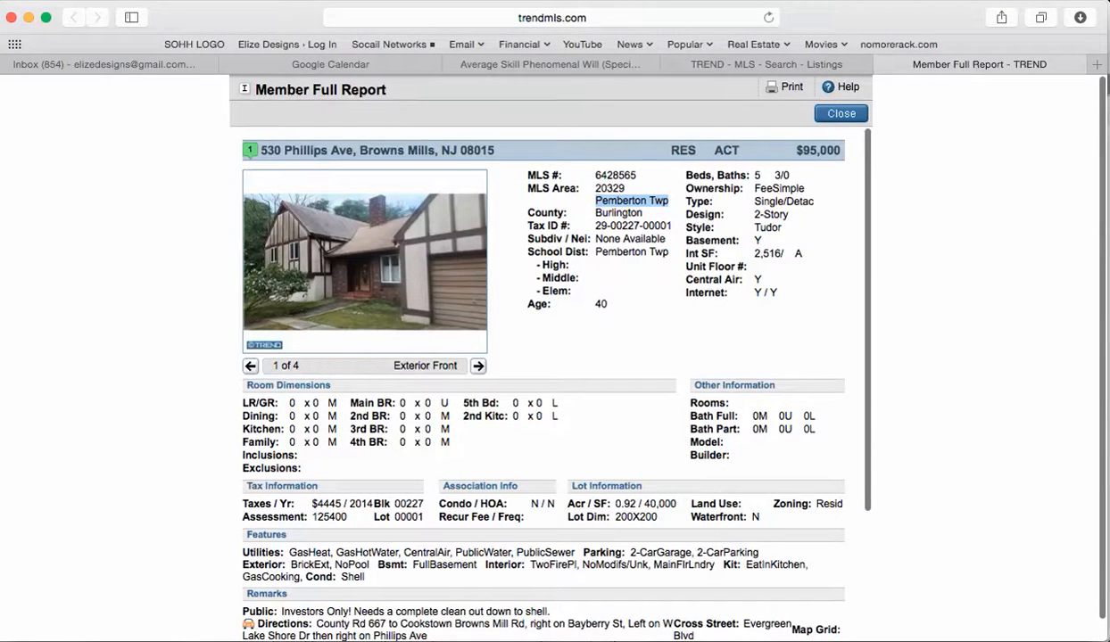
left_click(766, 64)
left_click(388, 391)
key("super+v")
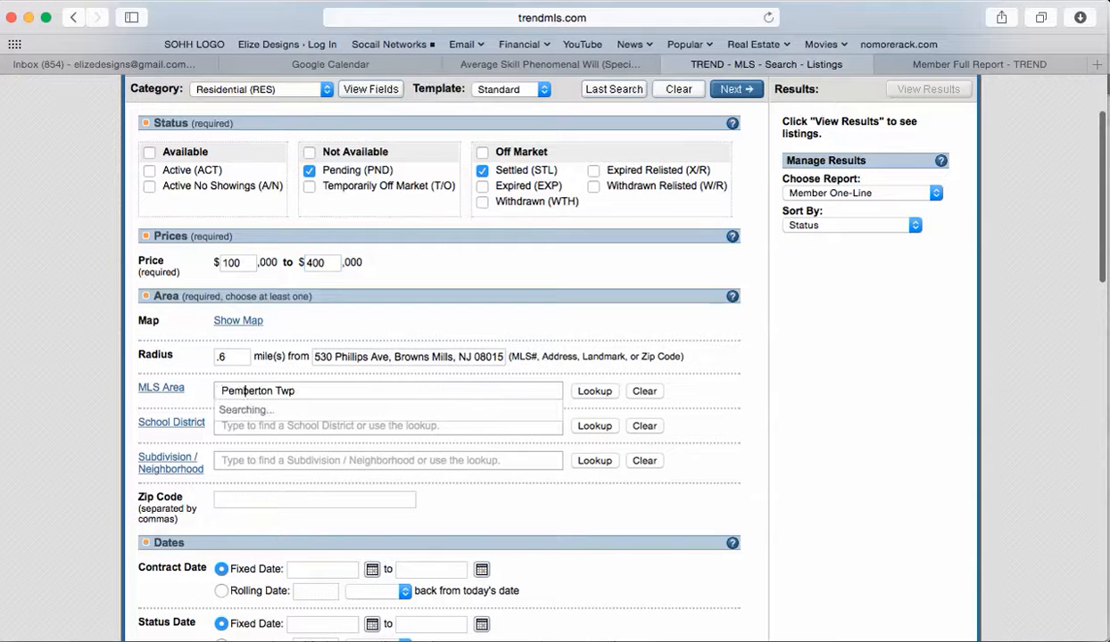
left_click(505, 410)
Step: Check the property report again against the listing search form
left_click(978, 64)
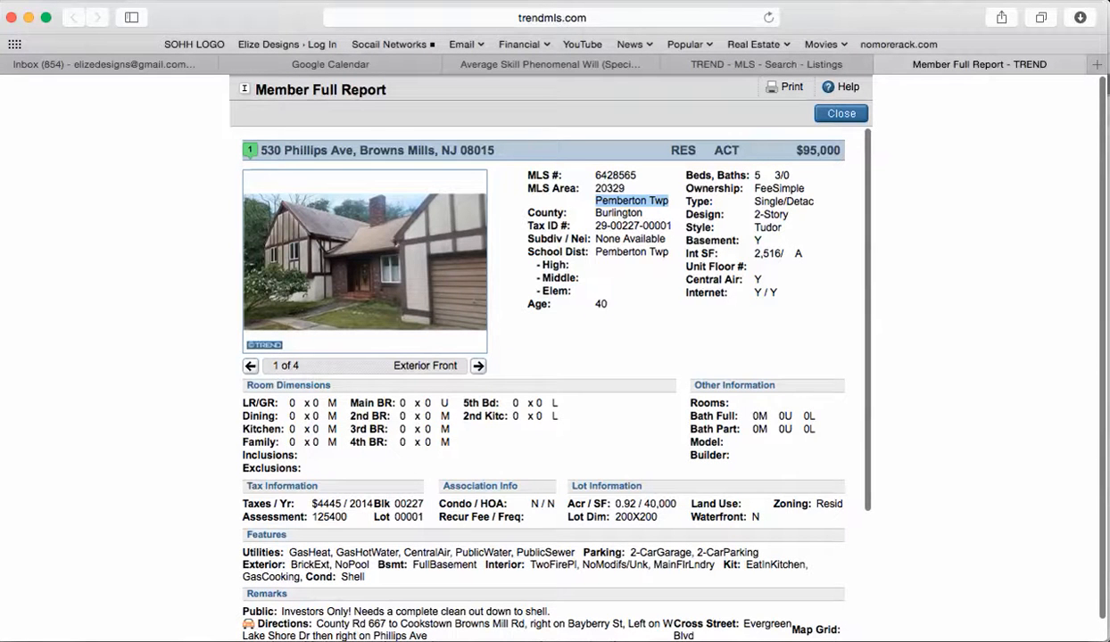
left_click(766, 64)
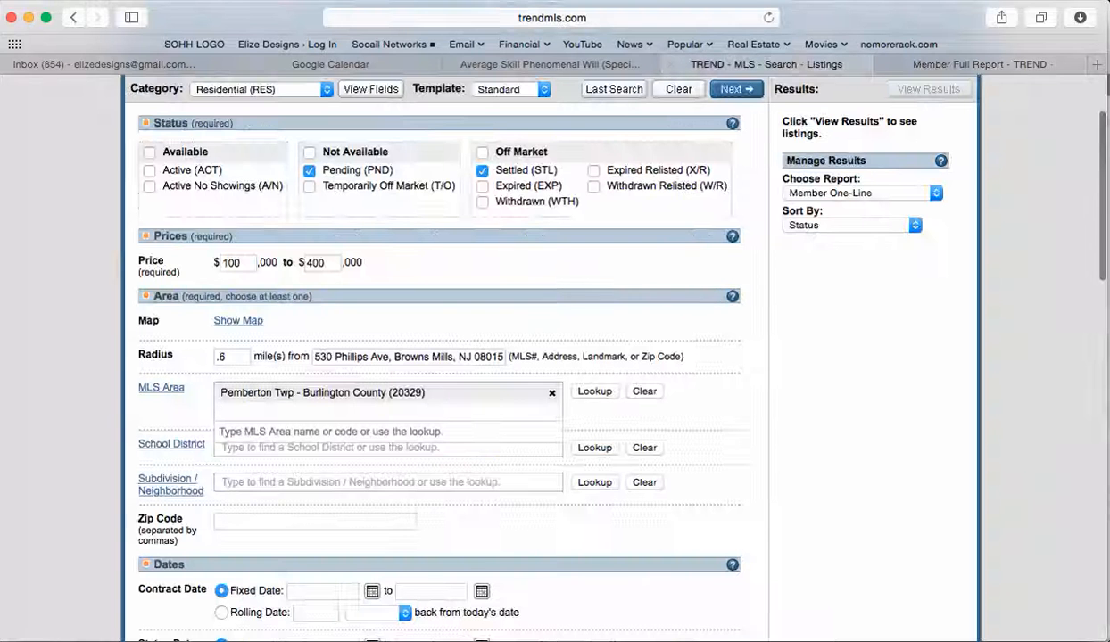
left_click(388, 482)
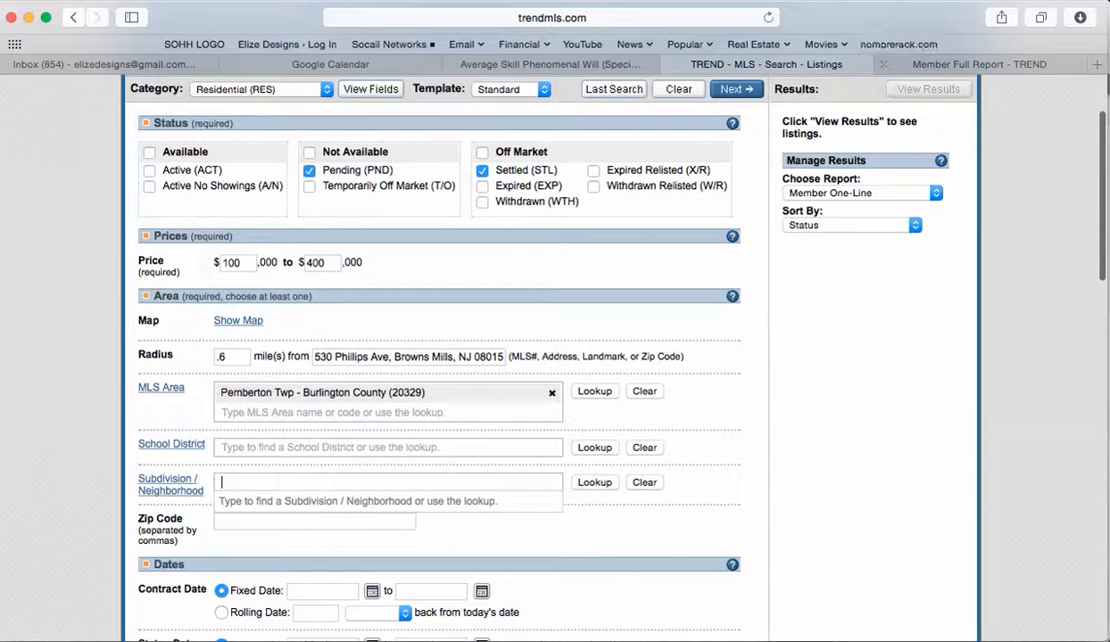
left_click(952, 65)
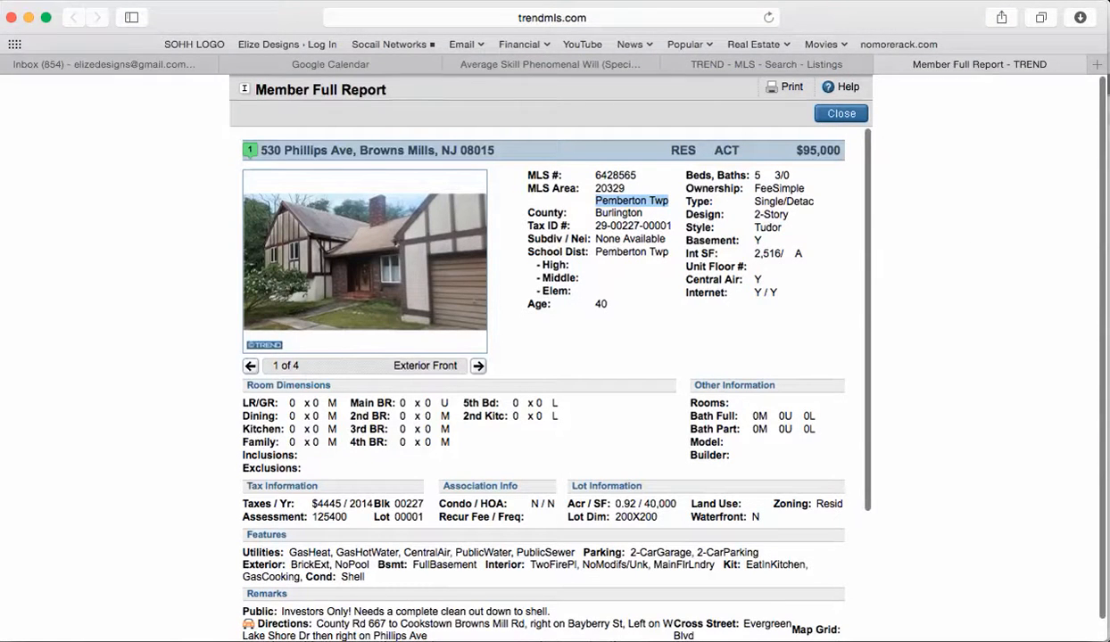
left_click(767, 64)
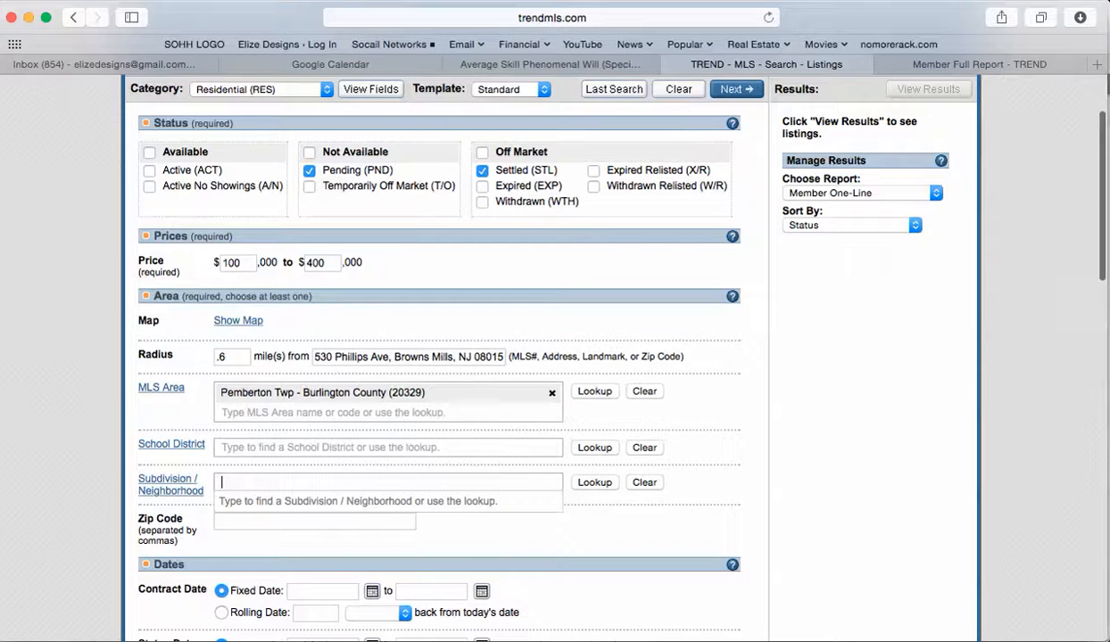
Step: Set the settled-date rolling window to 24 months
scroll(553, 357, "down", 5)
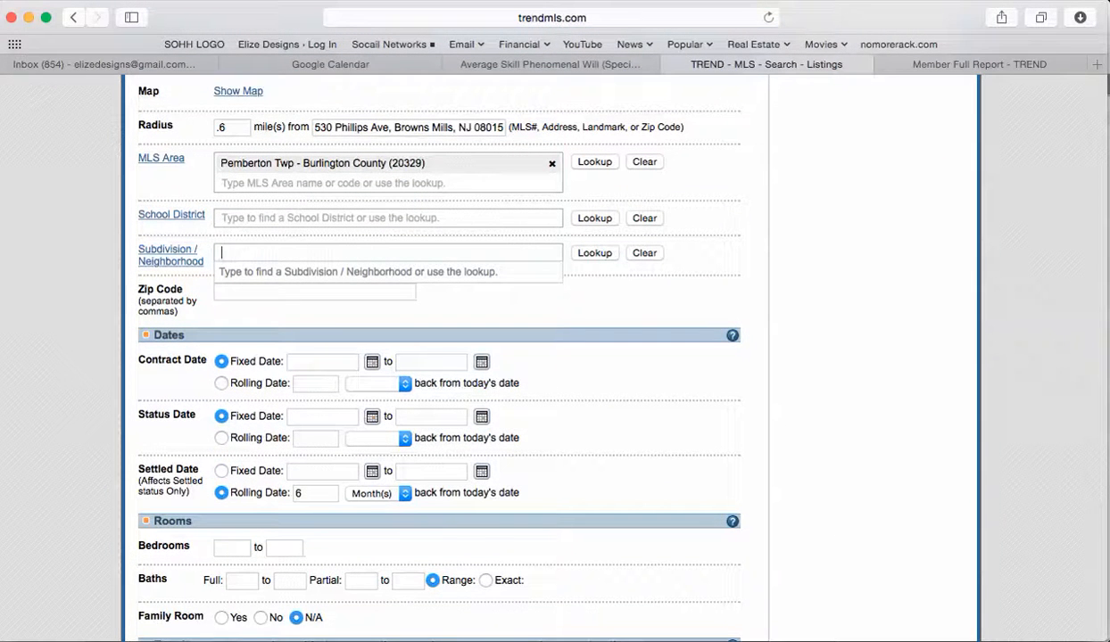
double_click(299, 494)
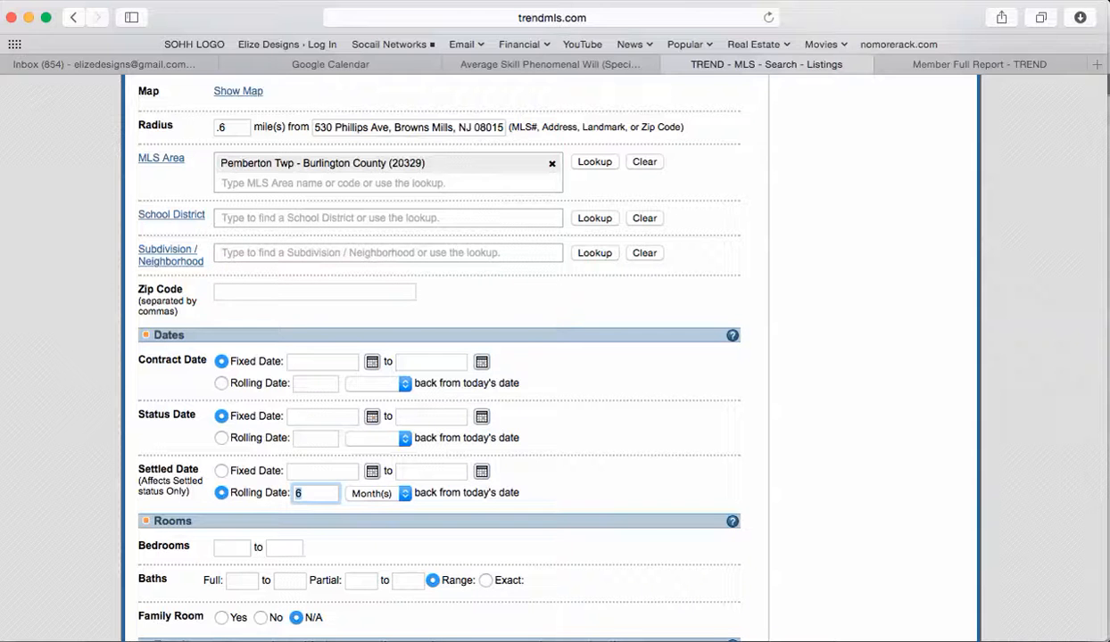
type("24")
scroll(553, 357, "down", 3)
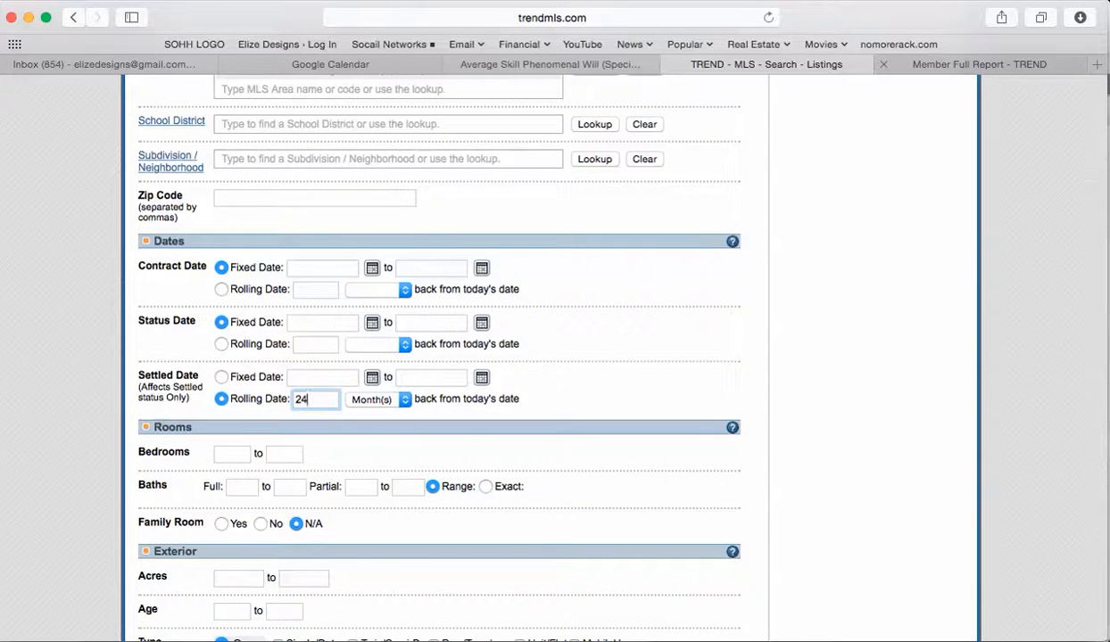
Step: After checking the subject's Member Full Report, enter 4 as the minimum bedrooms
left_click(978, 65)
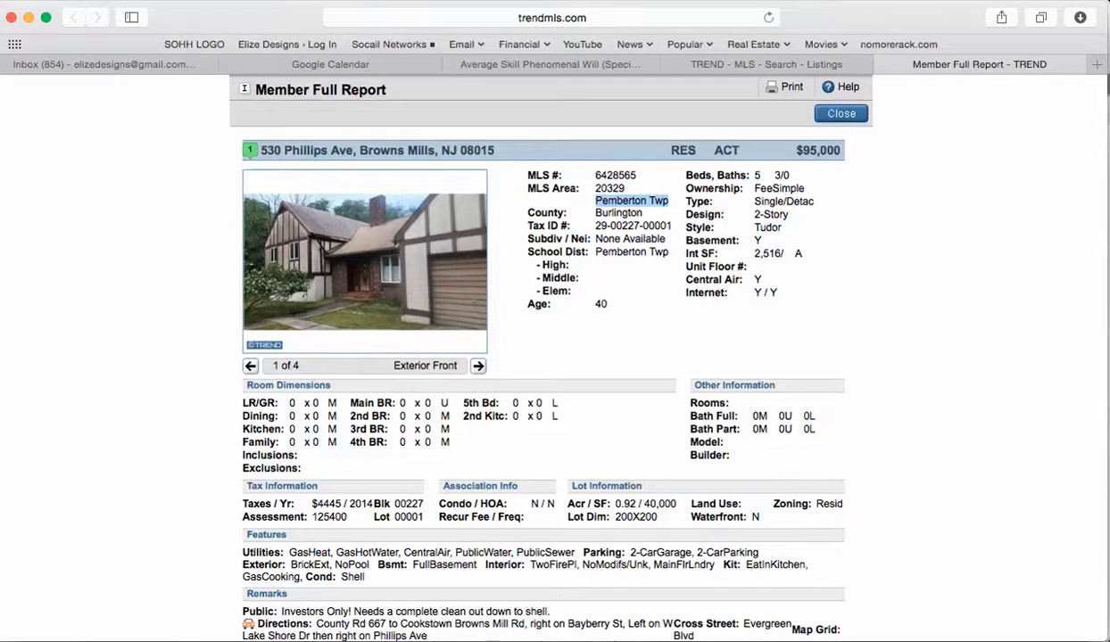
left_click(767, 64)
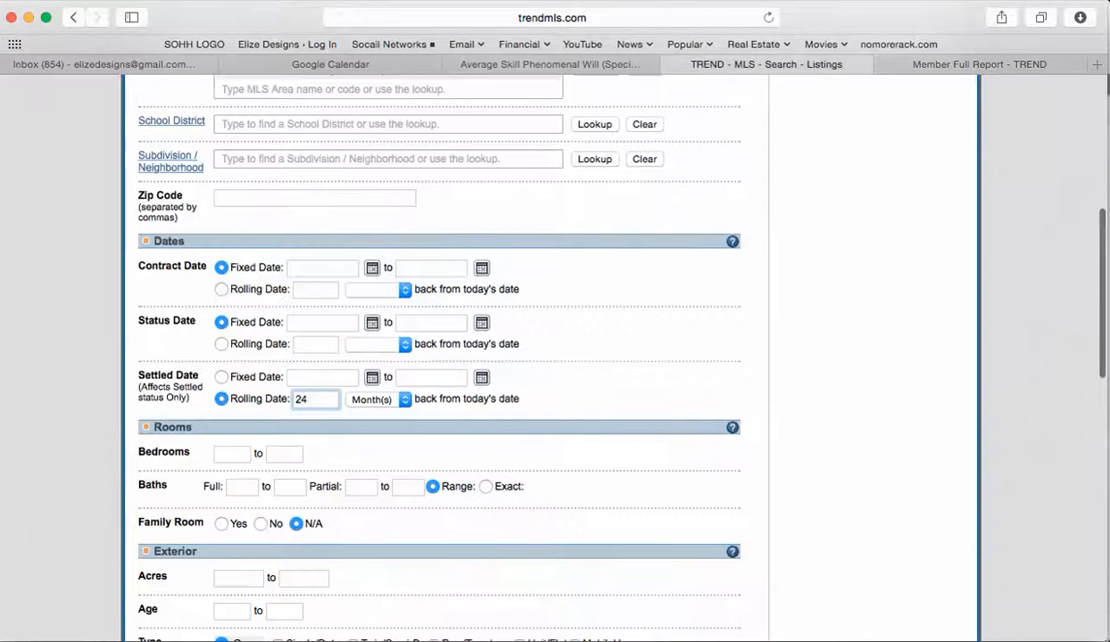
left_click(232, 454)
type("4")
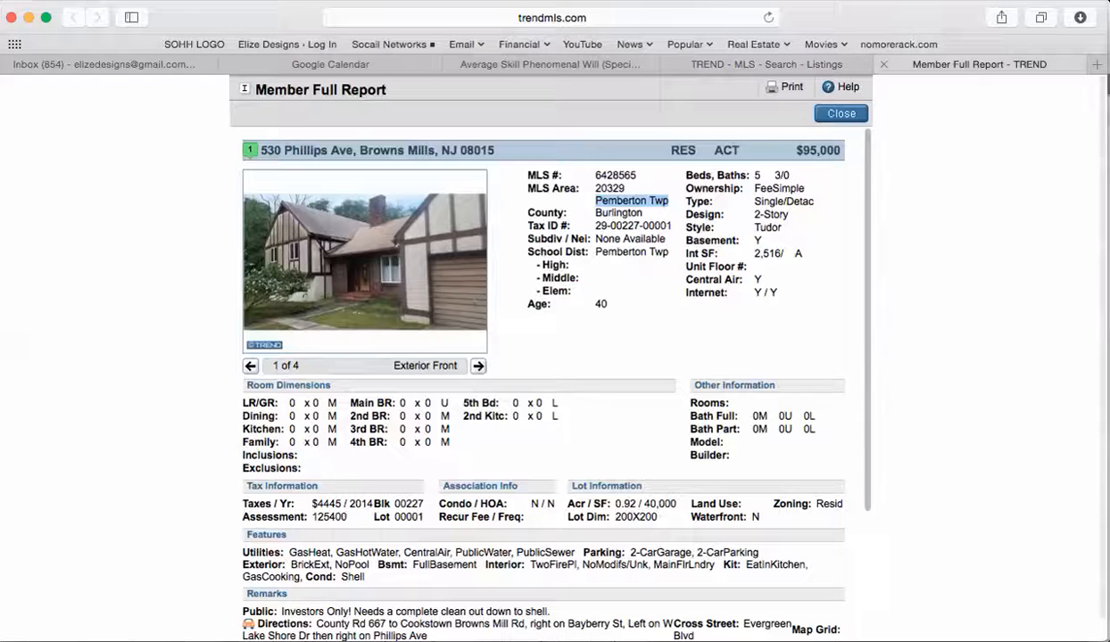
Step: Recheck the subject's report, then enter 2 as the maximum bedrooms
left_click(892, 64)
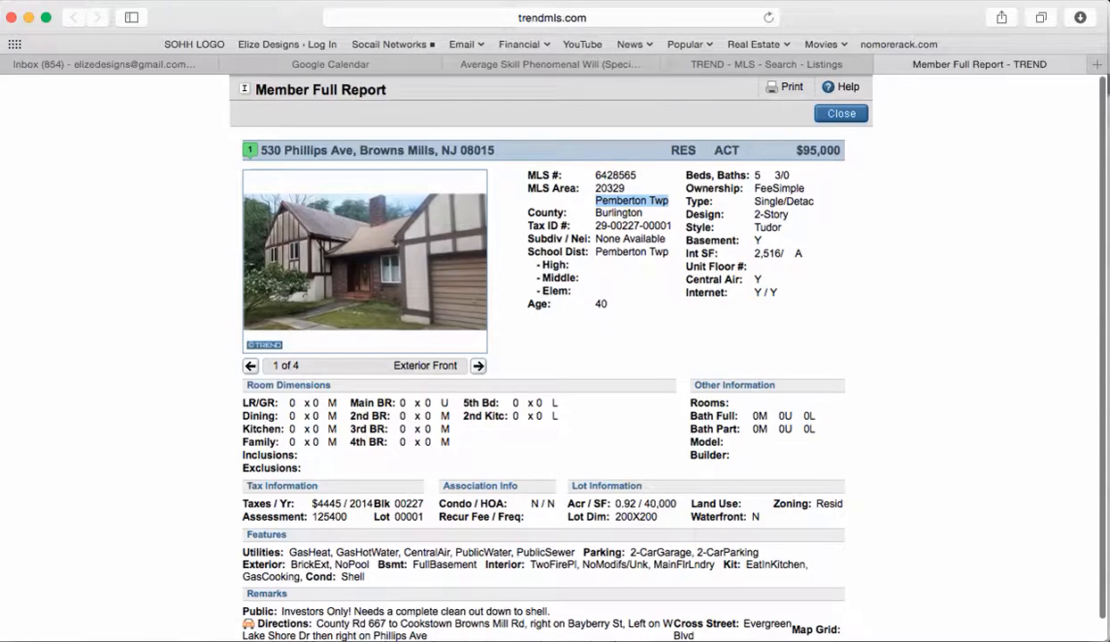
left_click(766, 64)
key("Tab")
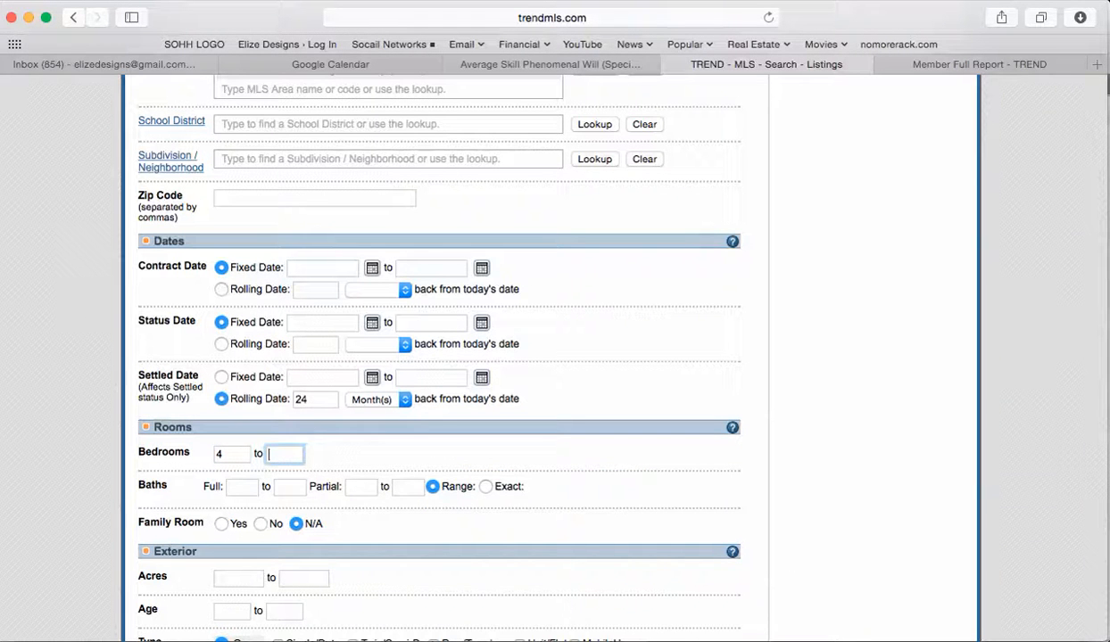
type("2")
Step: Compare against the subject's report, noting its 5-bedroom count, and return to the search form
key("ctrl+Tab")
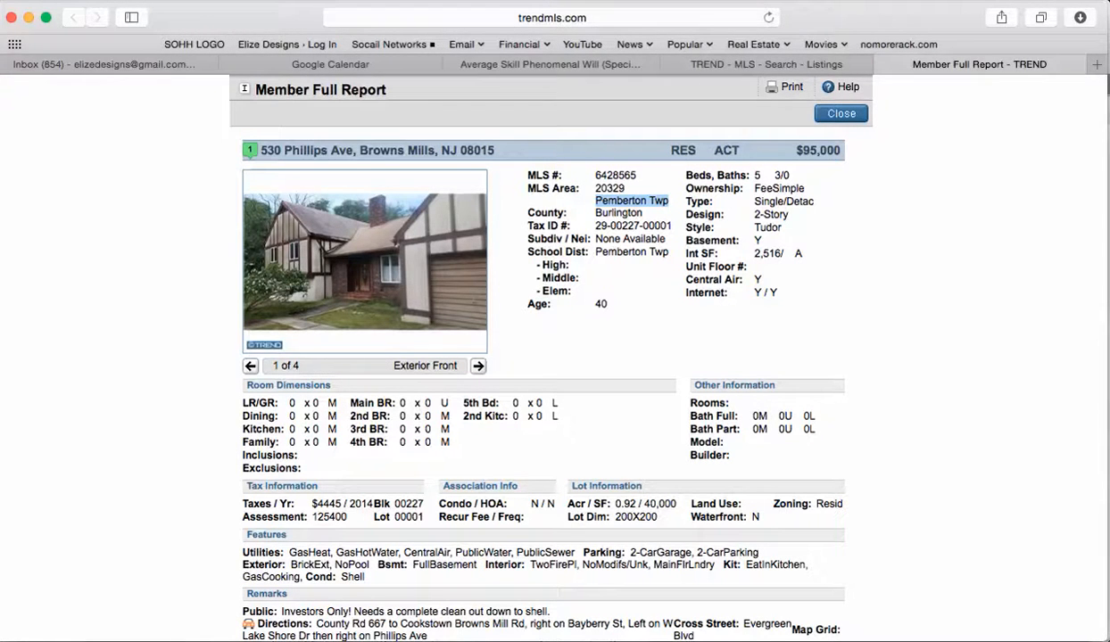
left_click_drag(753, 175, 762, 176)
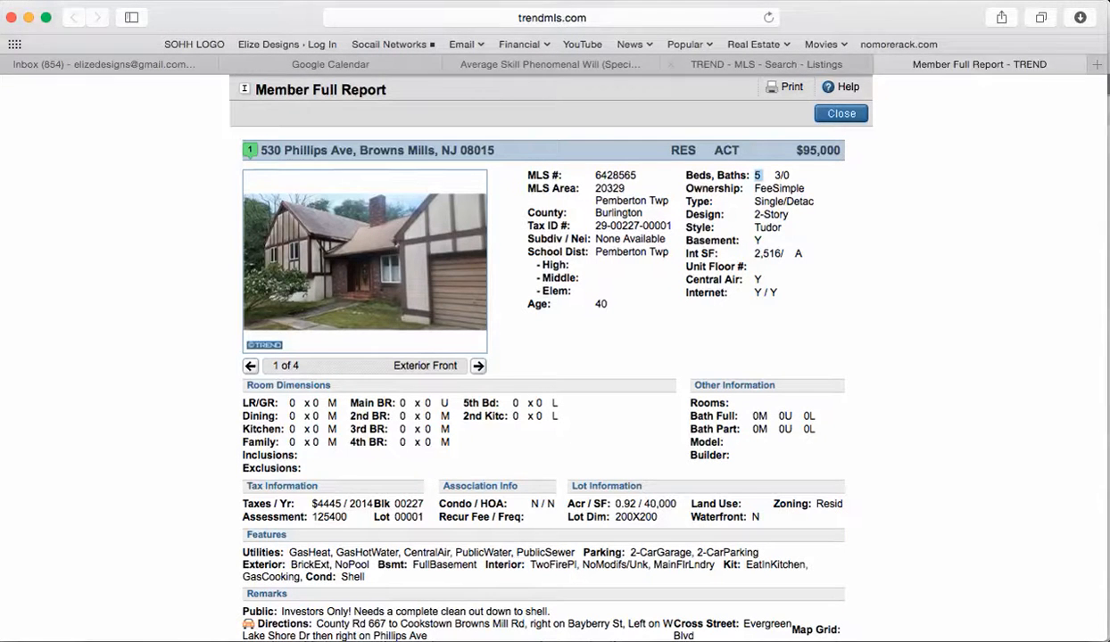
left_click(766, 64)
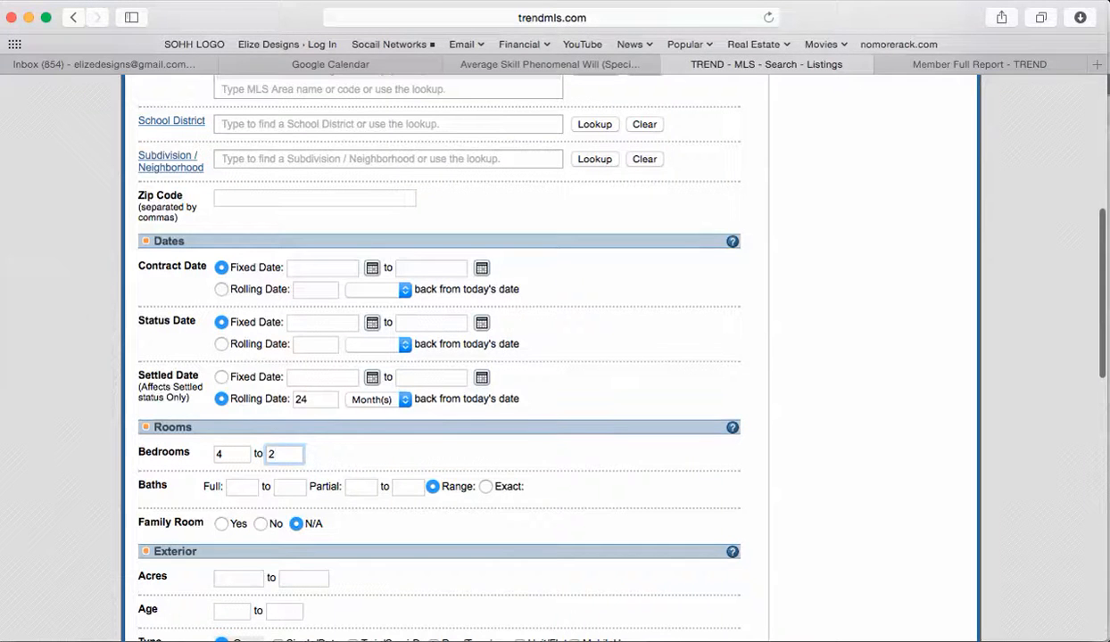
left_click(1046, 64)
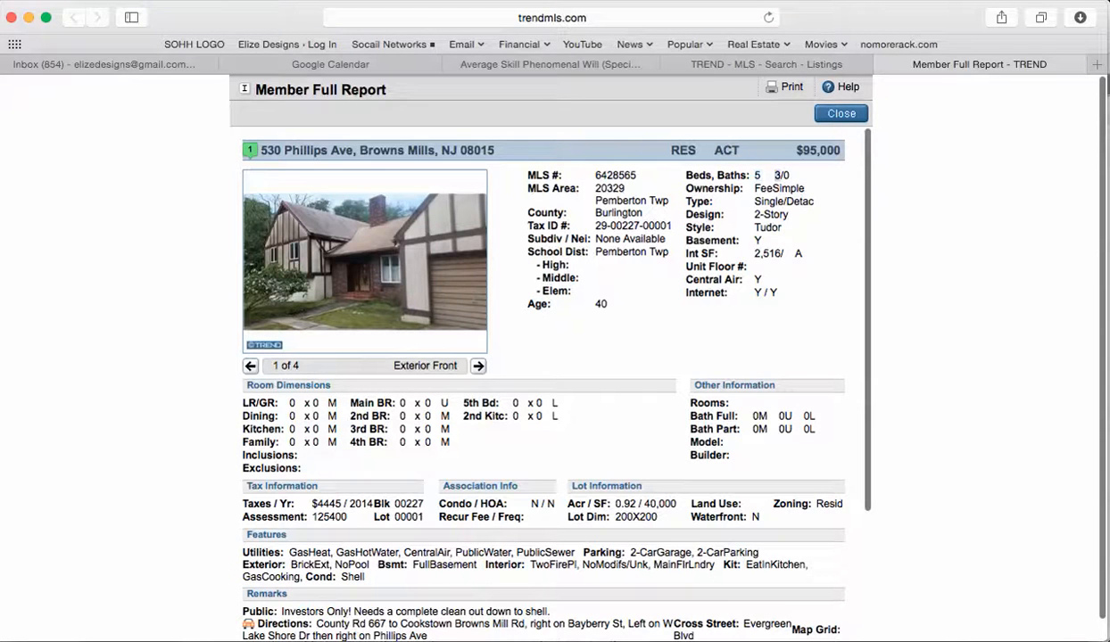
left_click(839, 64)
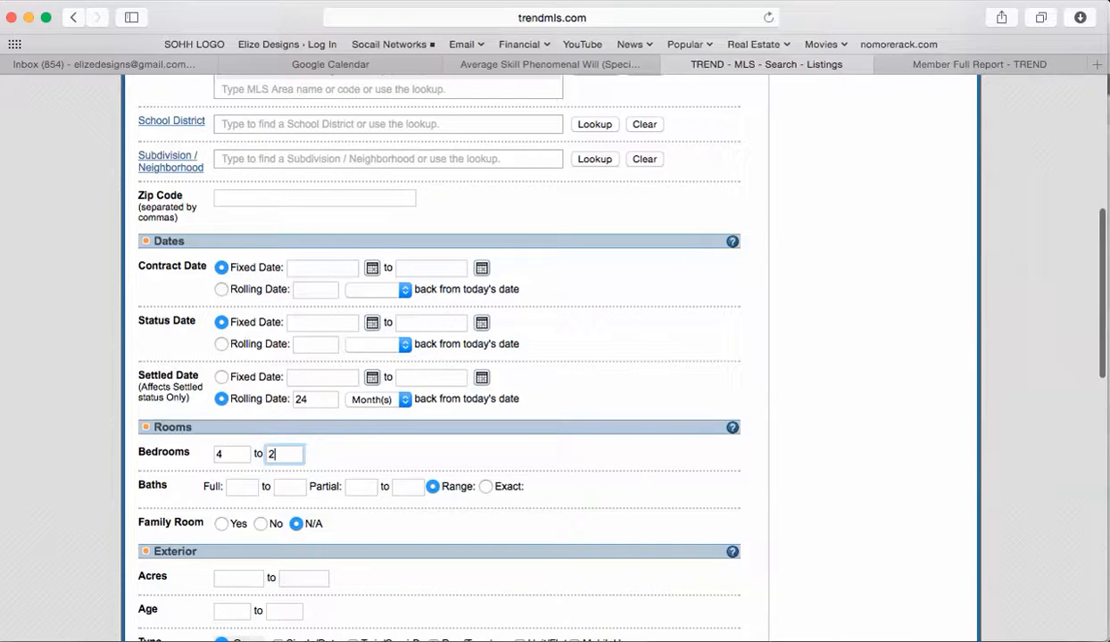
left_click(979, 65)
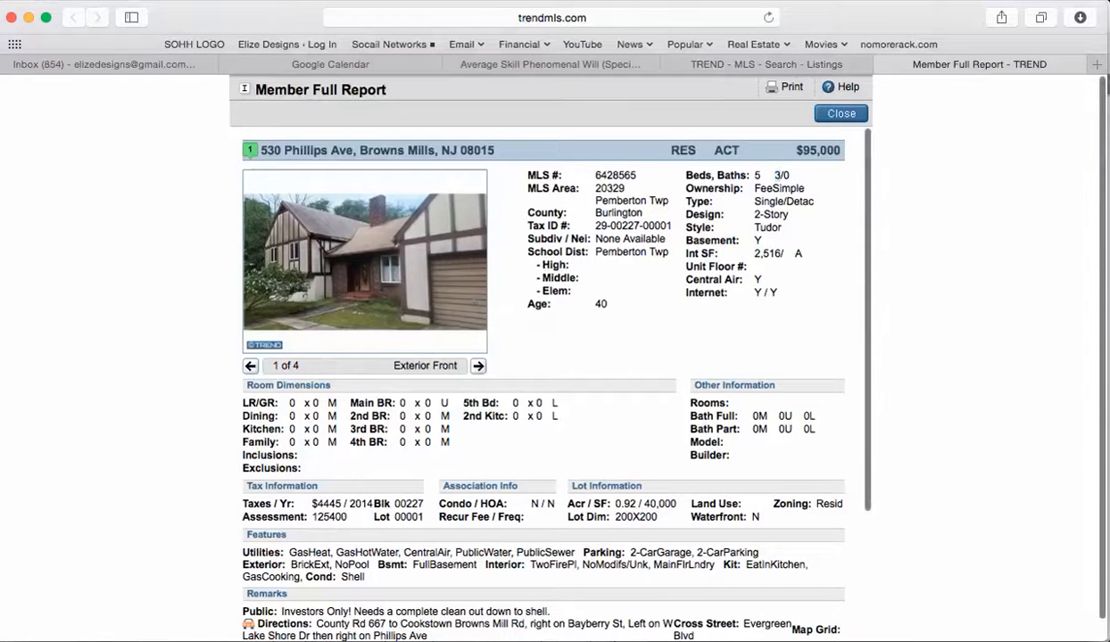
left_click(766, 64)
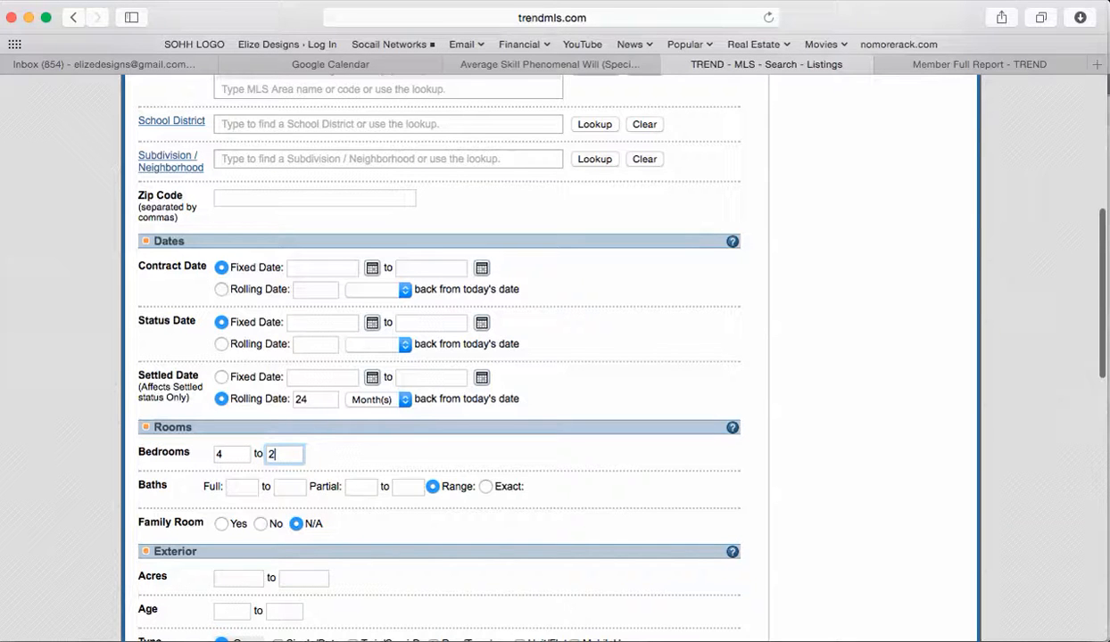
Step: Set bedrooms to 3 to 3 and full baths to 1 to 1
key("shift+Tab")
type("3")
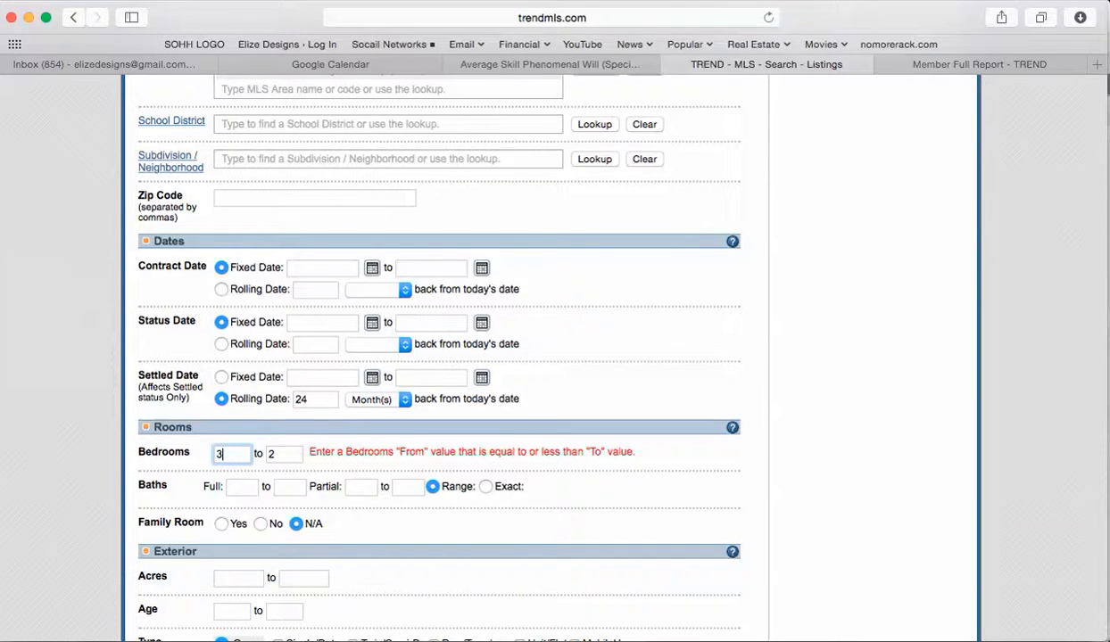
key("Tab")
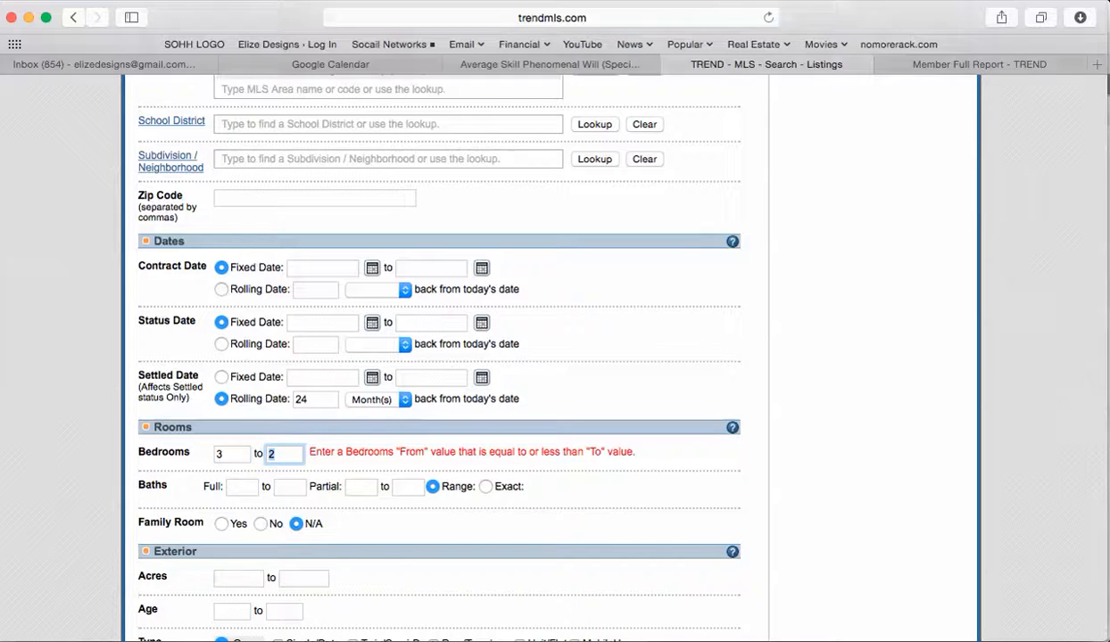
type("3")
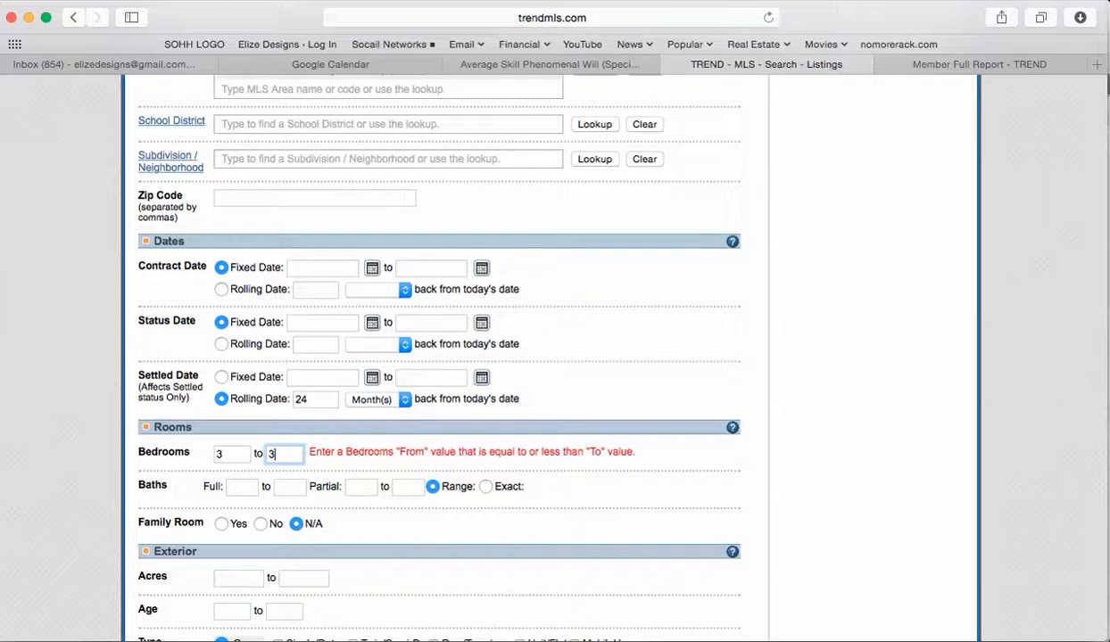
key("Tab")
type("1")
key("Tab")
type("1")
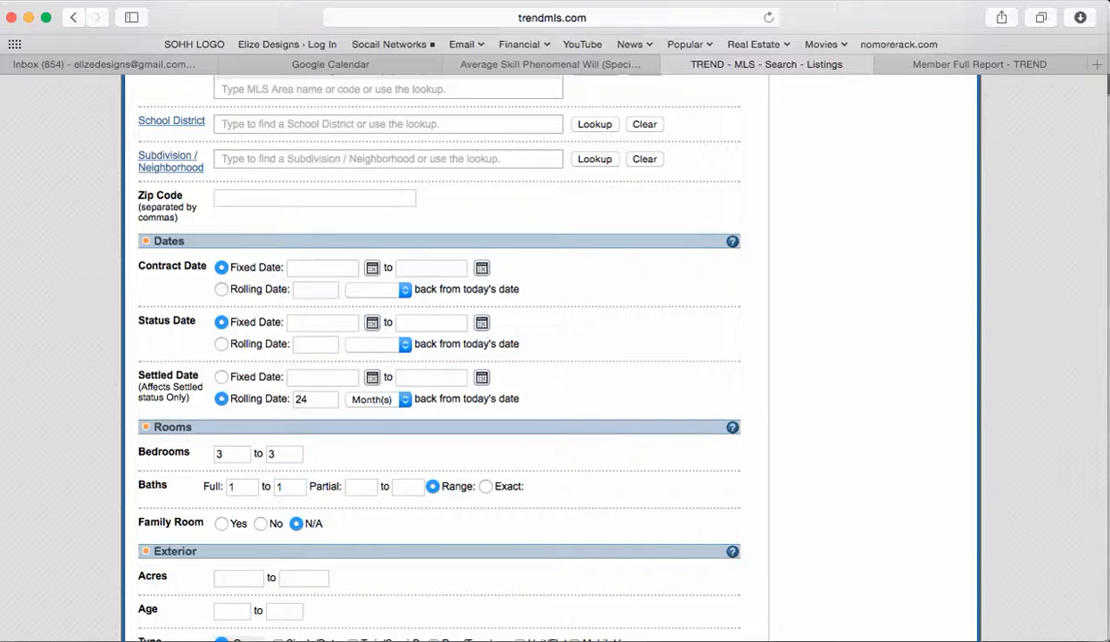
left_click(230, 454)
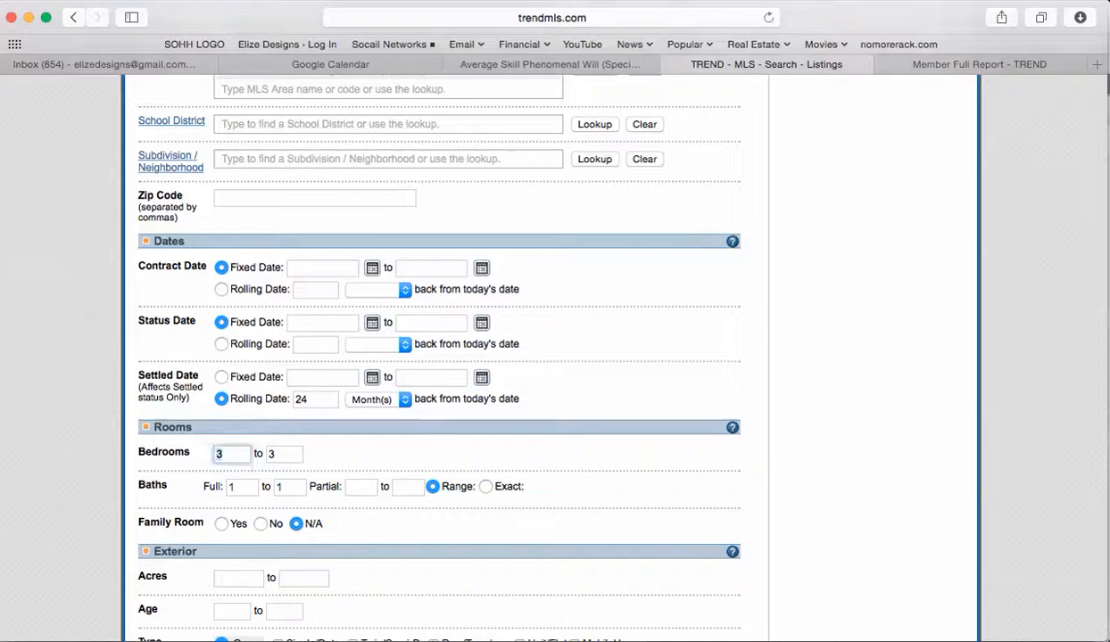
Step: Change the bedroom range to 4 to 5
key("BackSpace")
type("4")
key("Tab")
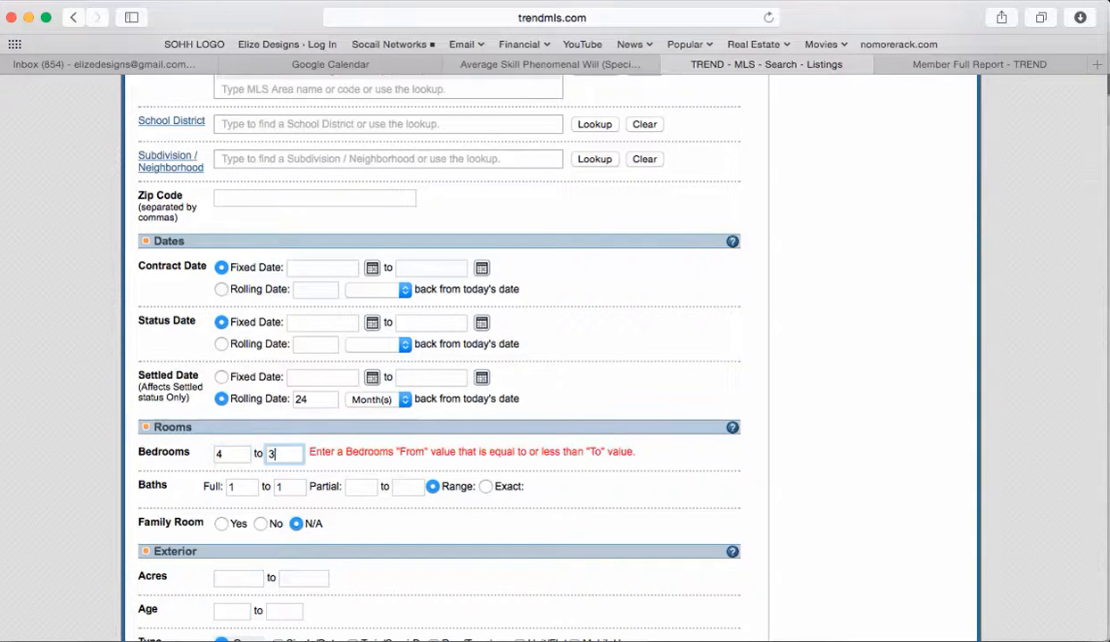
key("BackSpace")
type("5")
Step: After confirming the subject's 3 full baths, set full baths to 2 to 3
left_click(242, 487)
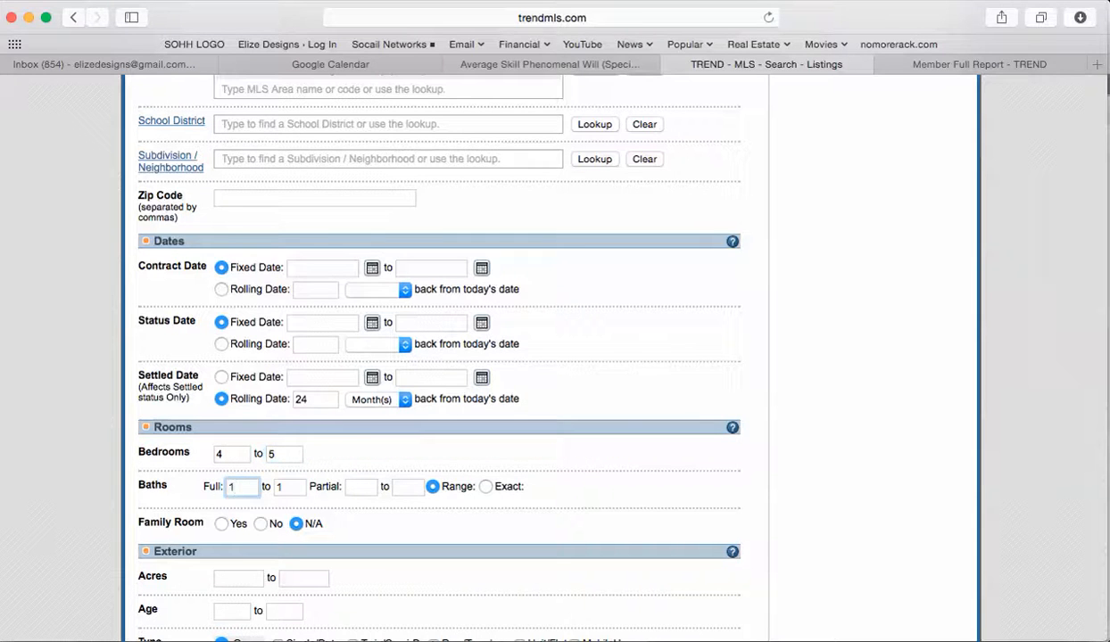
left_click(980, 65)
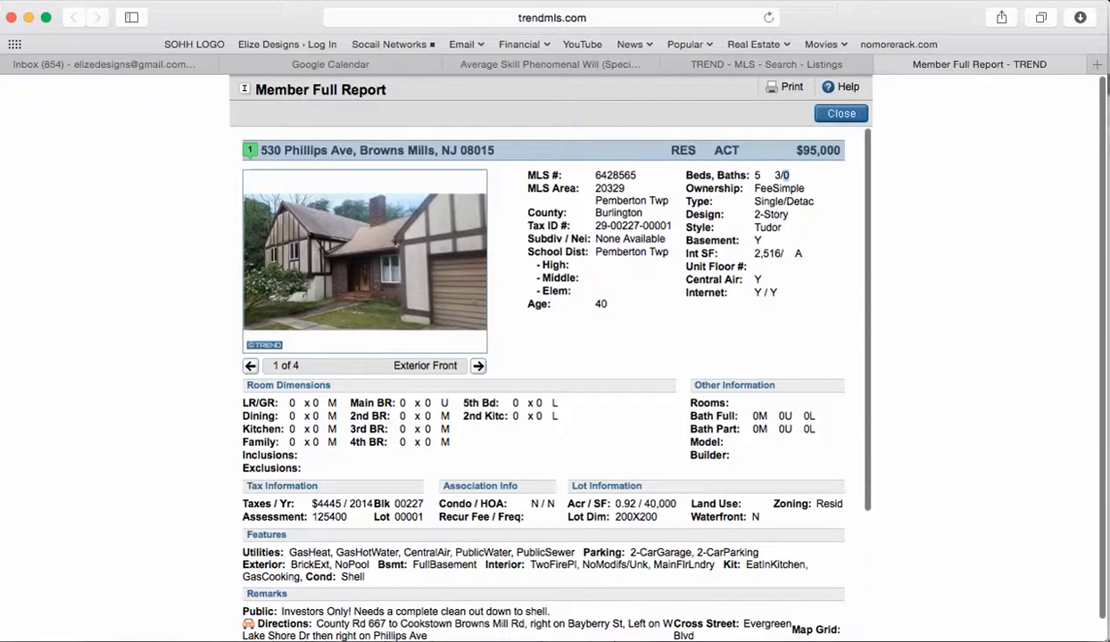
double_click(776, 175)
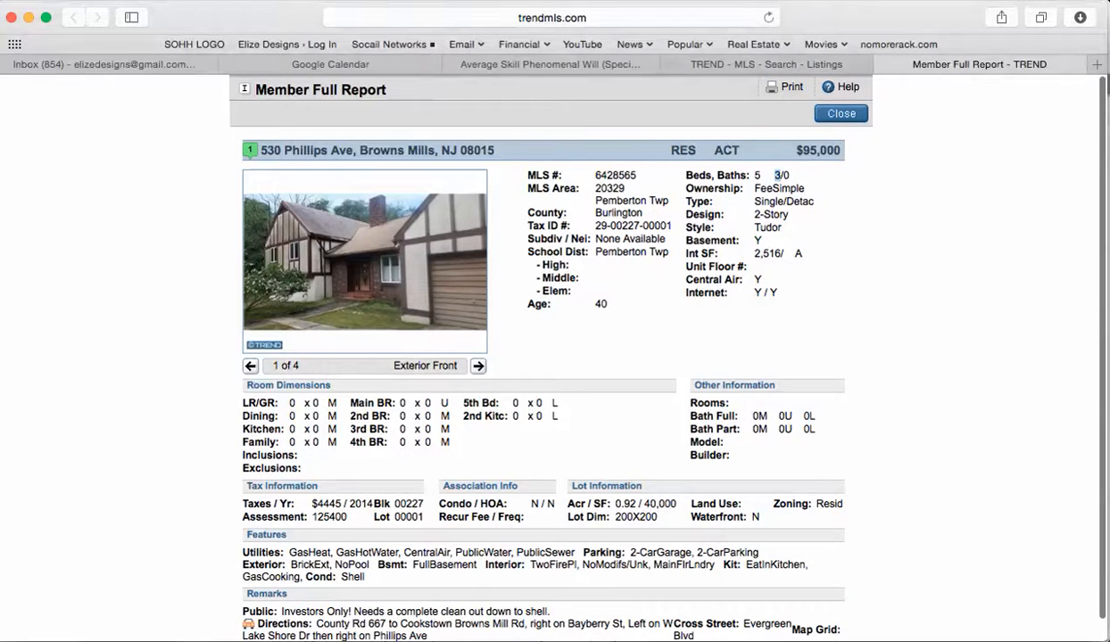
left_click(766, 64)
key("BackSpace")
type("2")
key("Tab")
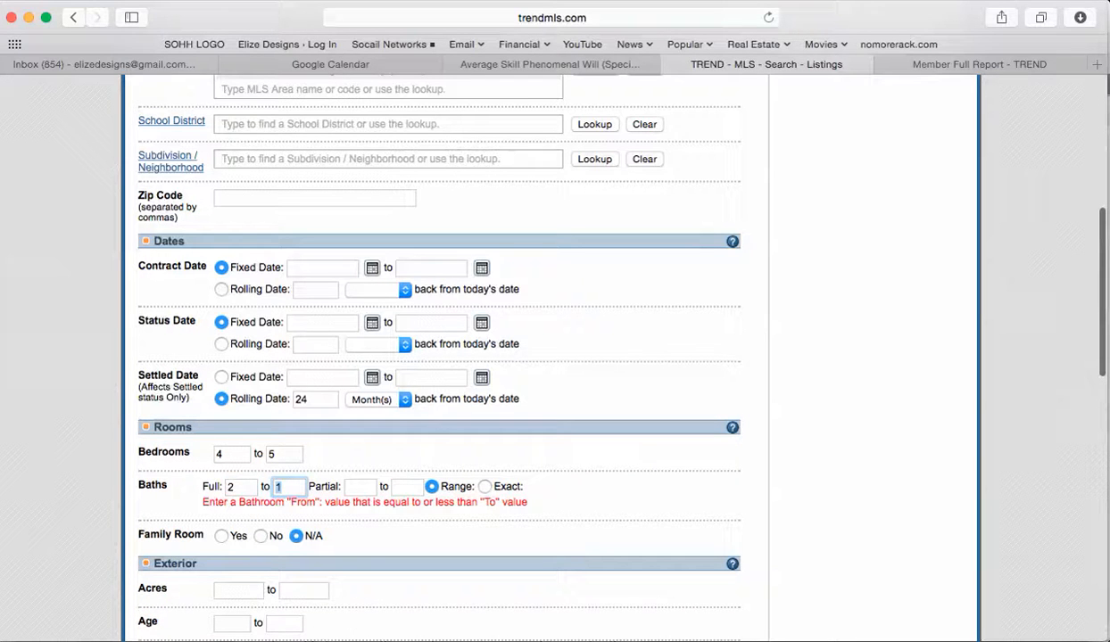
type("3")
Step: Restrict the search to Single/Detached, Tudor-style homes, matching the subject's report
scroll(437, 357, "down", 5)
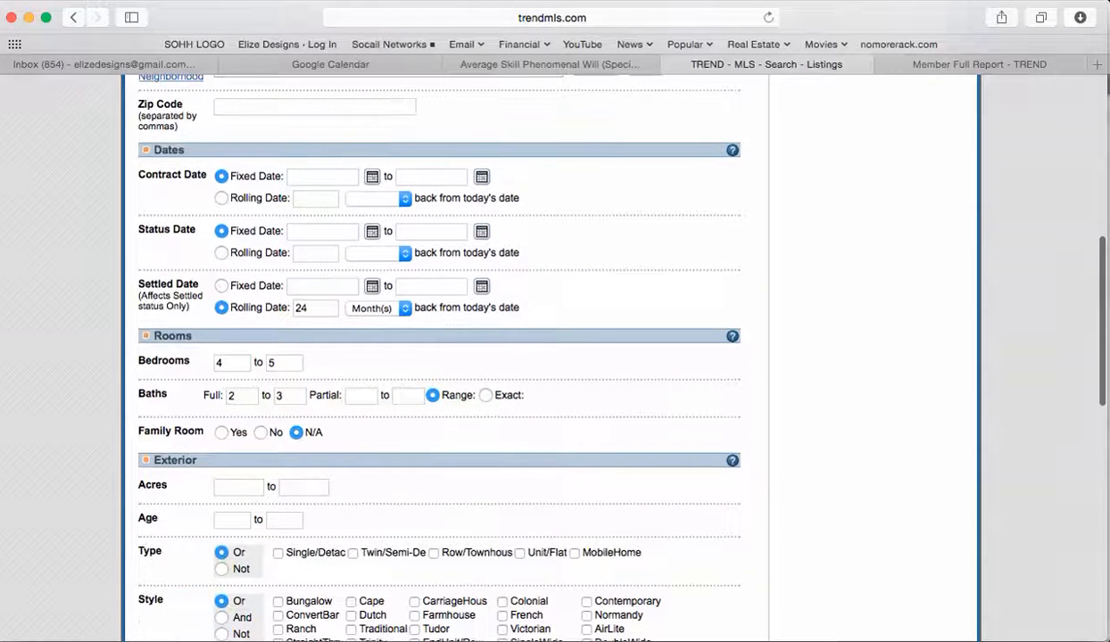
scroll(437, 357, "down", 9)
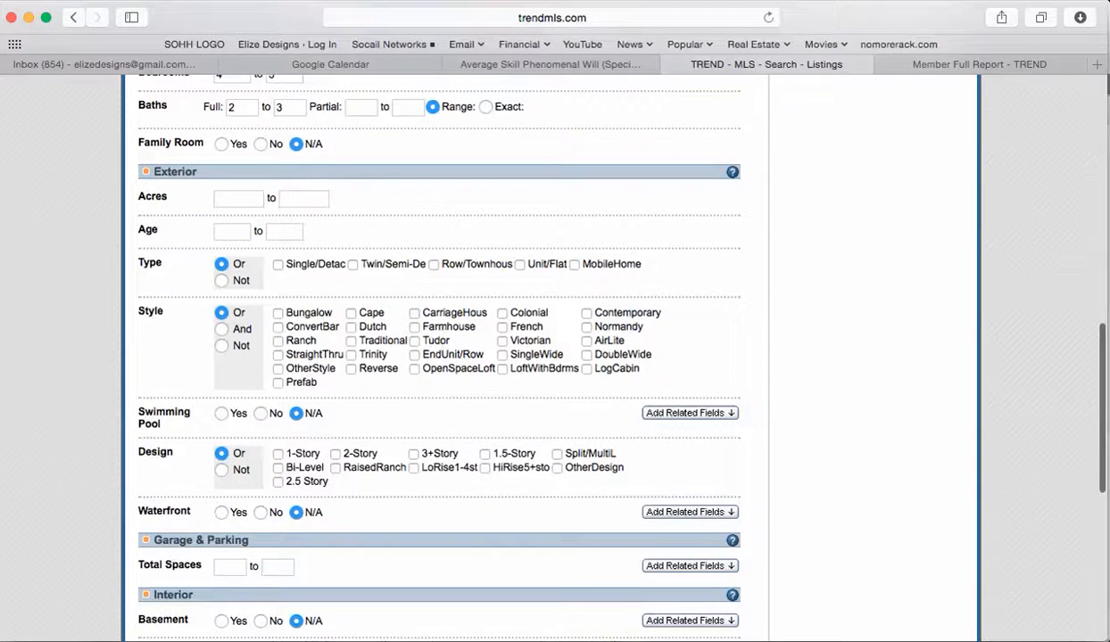
left_click(278, 265)
left_click(978, 65)
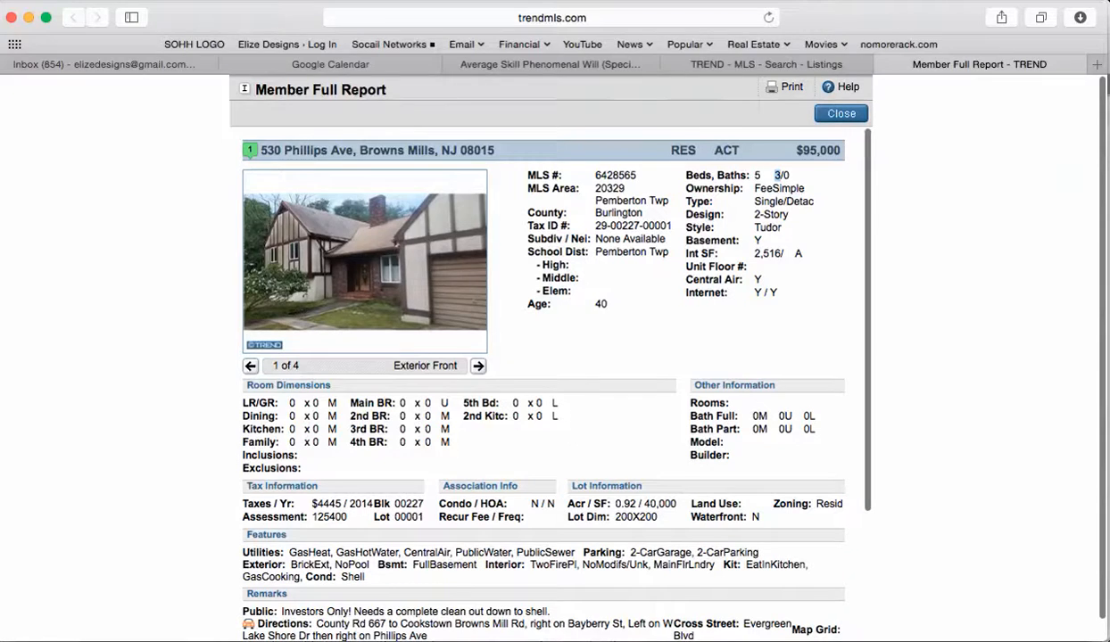
left_click(766, 64)
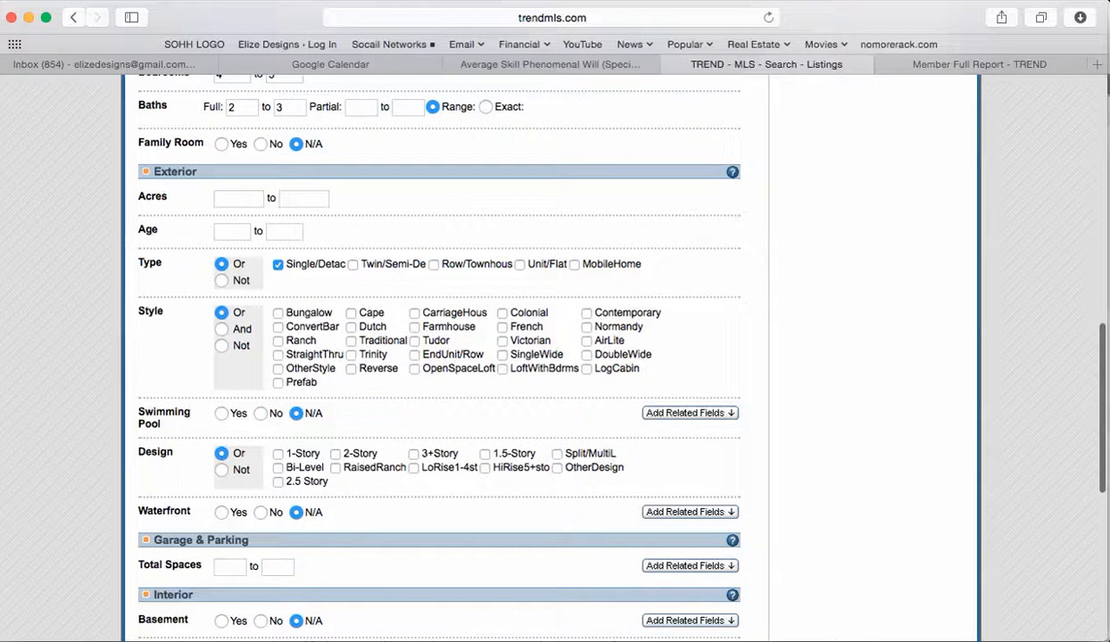
left_click(979, 64)
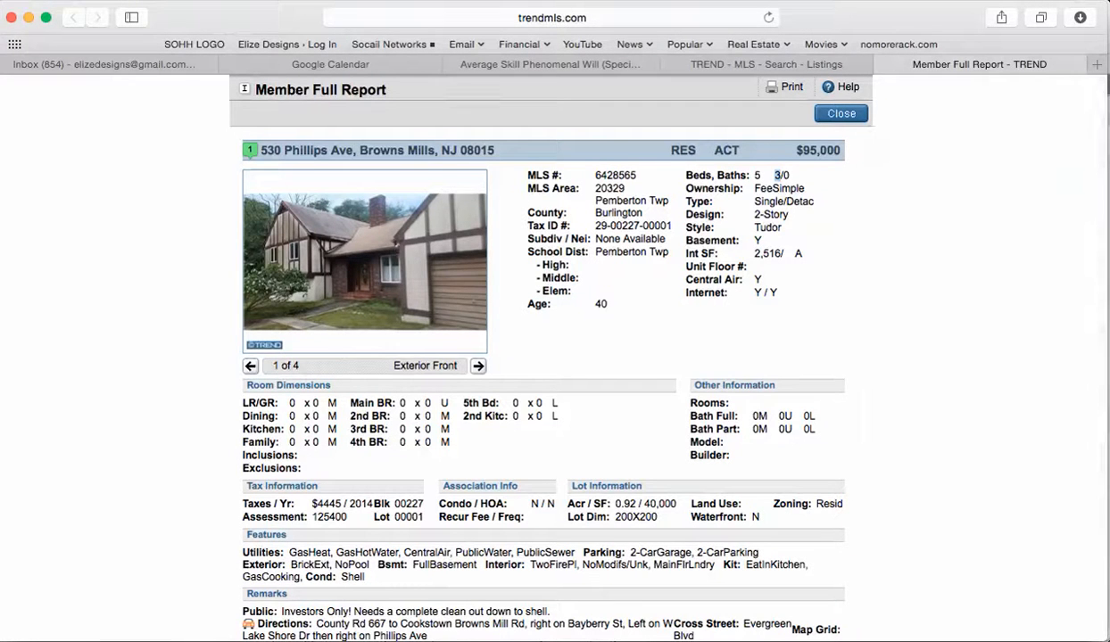
left_click(766, 65)
left_click(414, 341)
left_click(978, 64)
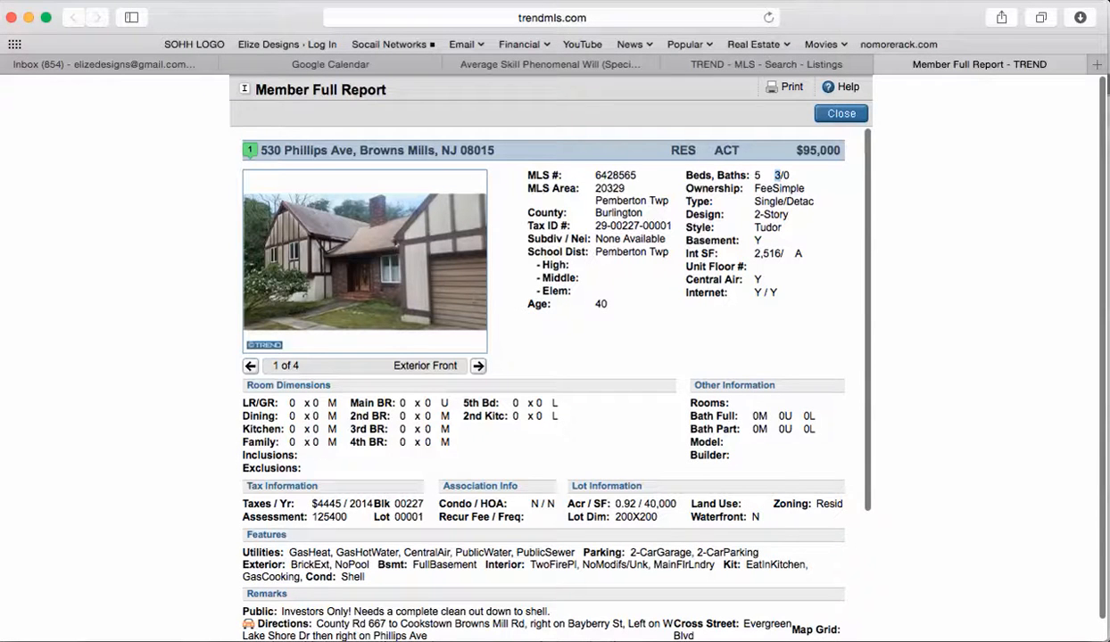
left_click(767, 64)
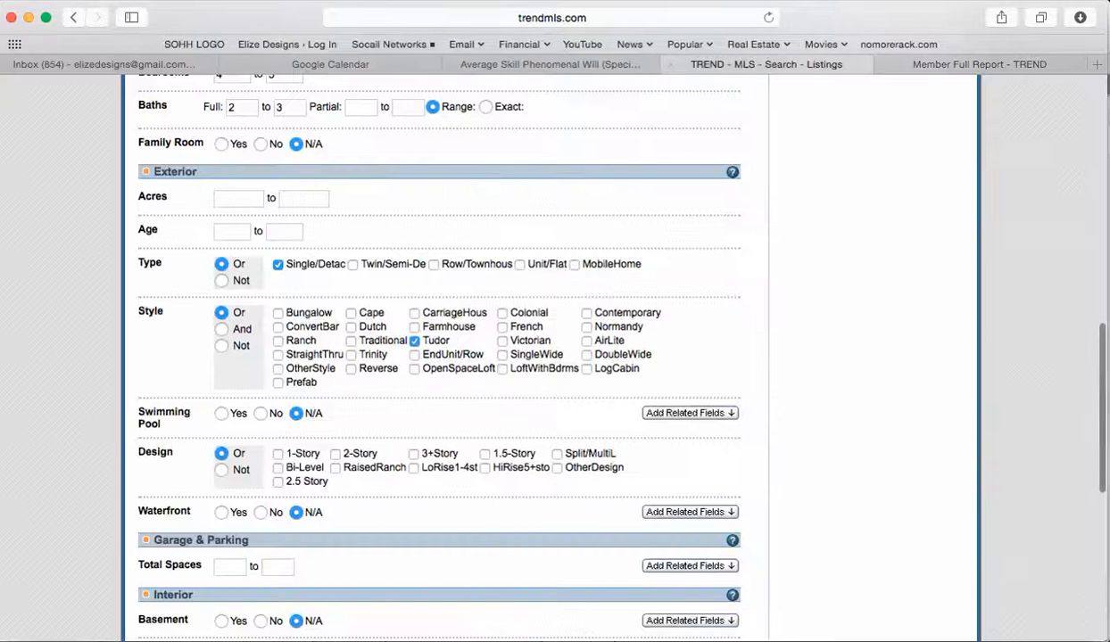
Step: Tick 2-Story under Design, verifying it against the subject's full listing
left_click(334, 454)
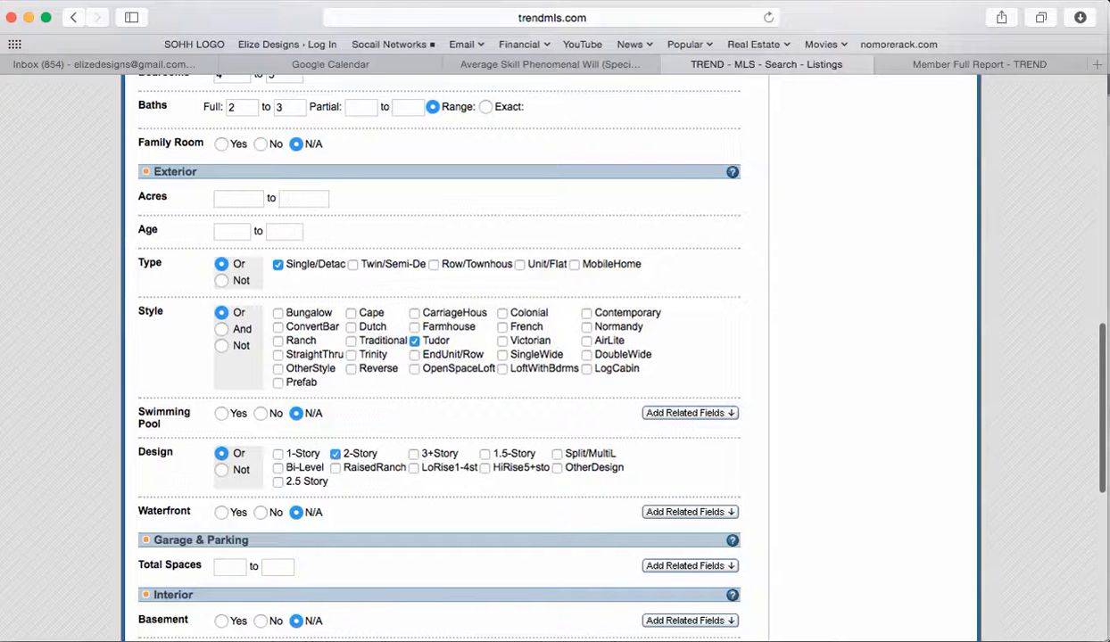
left_click(979, 65)
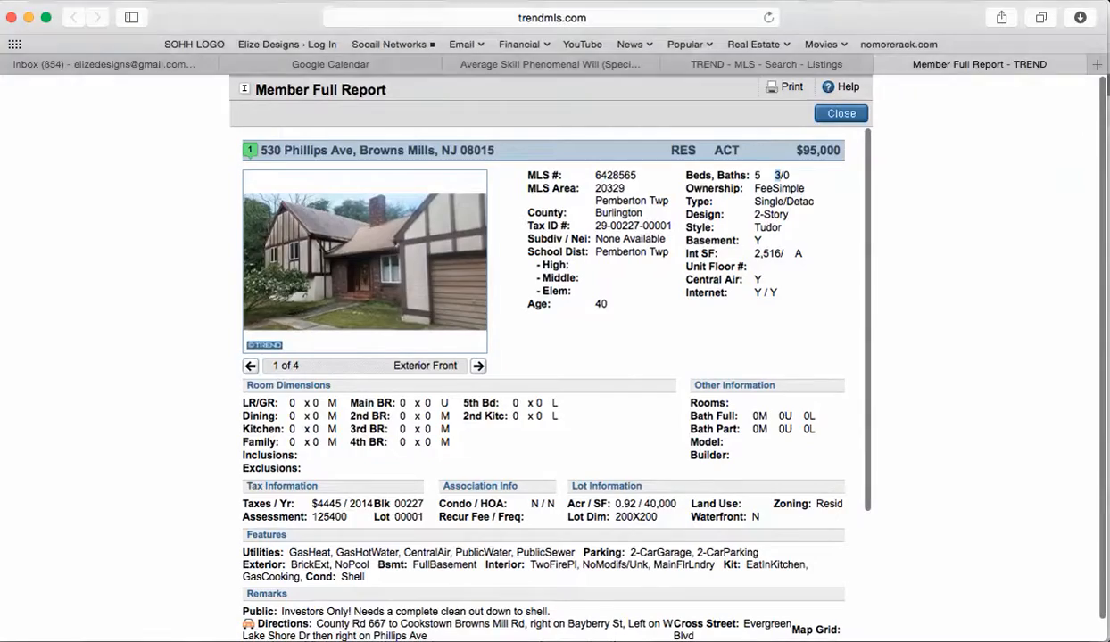
left_click(758, 64)
scroll(439, 357, "down", 8)
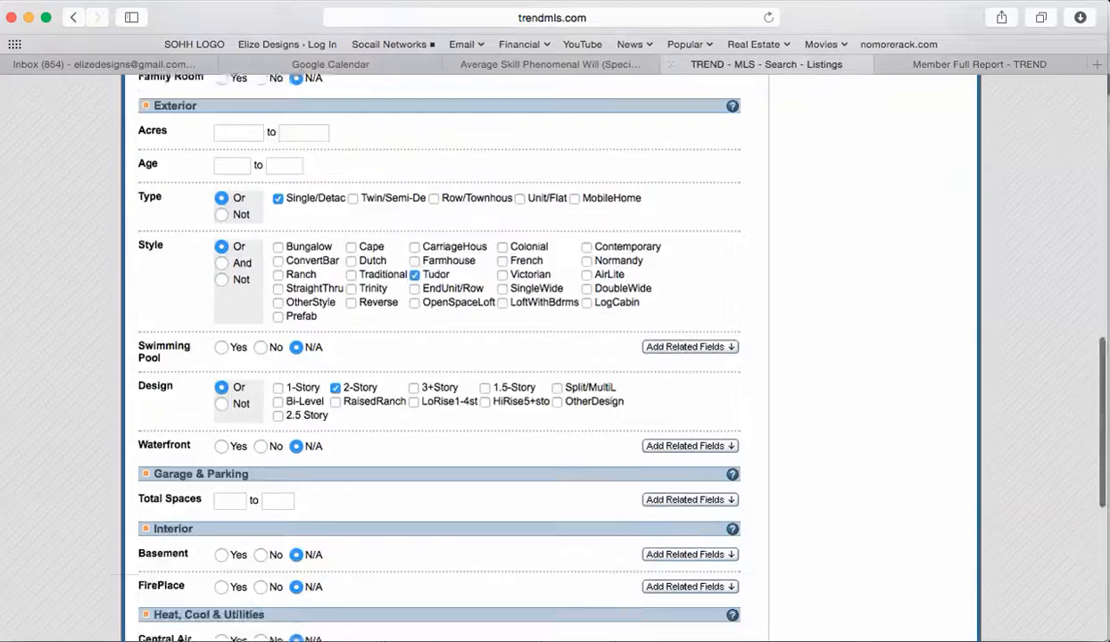
scroll(439, 357, "up", 15)
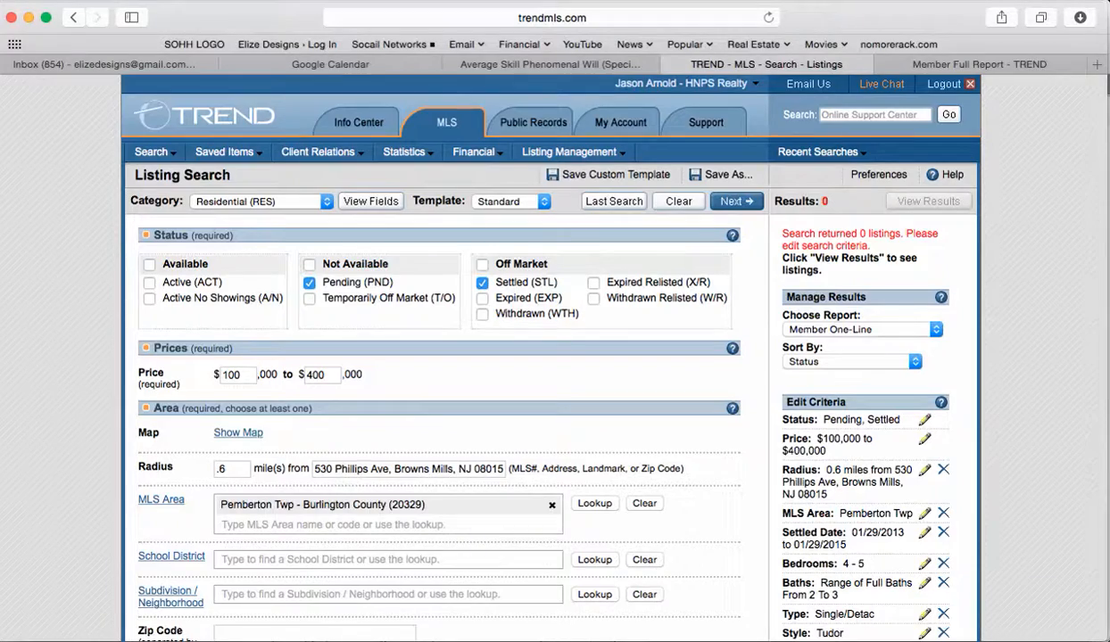
Step: Uncheck Tudor in the Style section
scroll(437, 402, "down", 15)
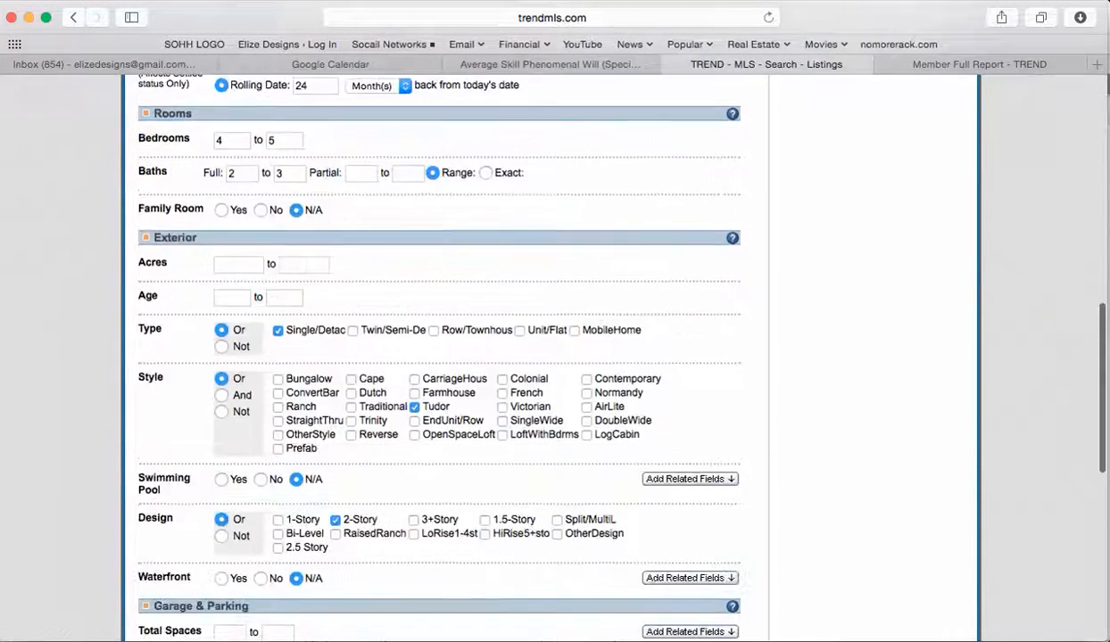
scroll(437, 356, "down", 12)
scroll(437, 357, "up", 12)
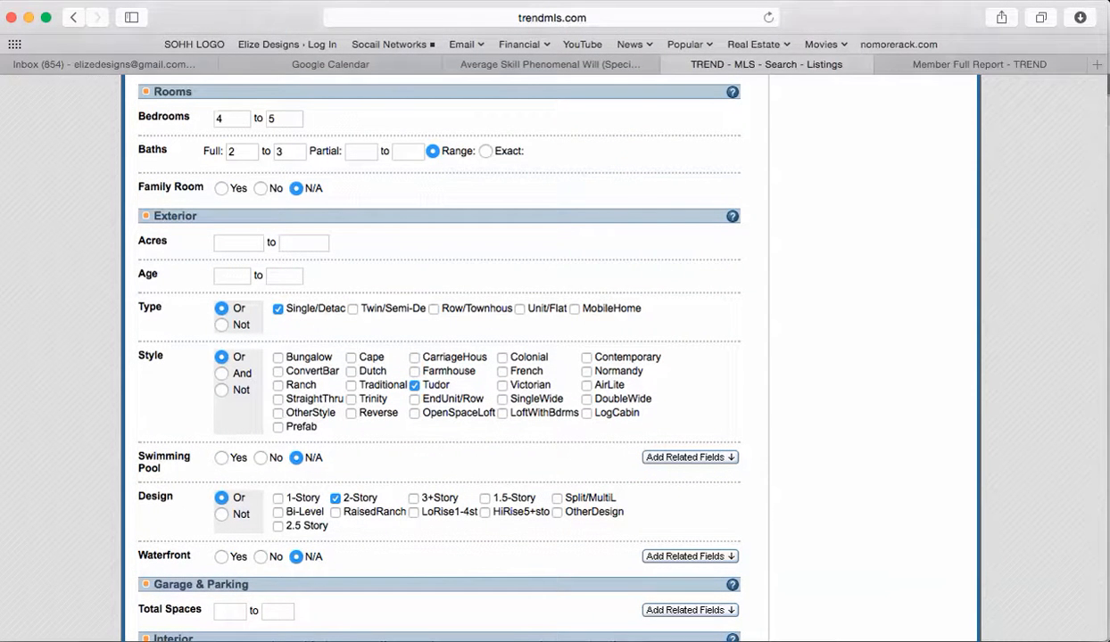
left_click(414, 385)
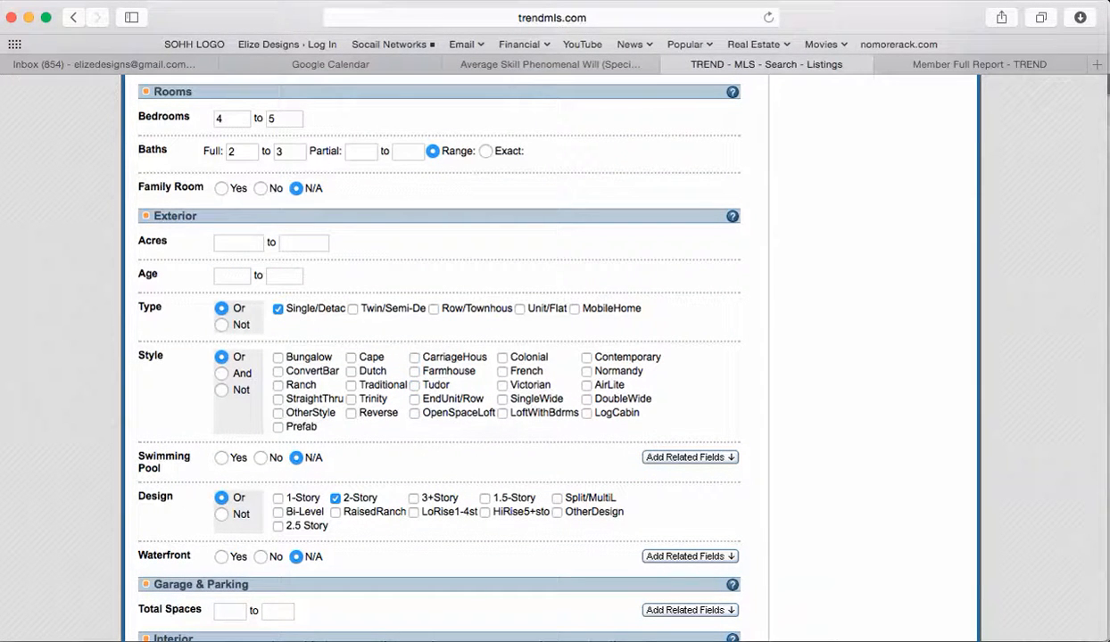
Step: Run the search to get the Member One-Line Report of three settled comps
scroll(437, 357, "up", 5)
scroll(551, 356, "up", 4)
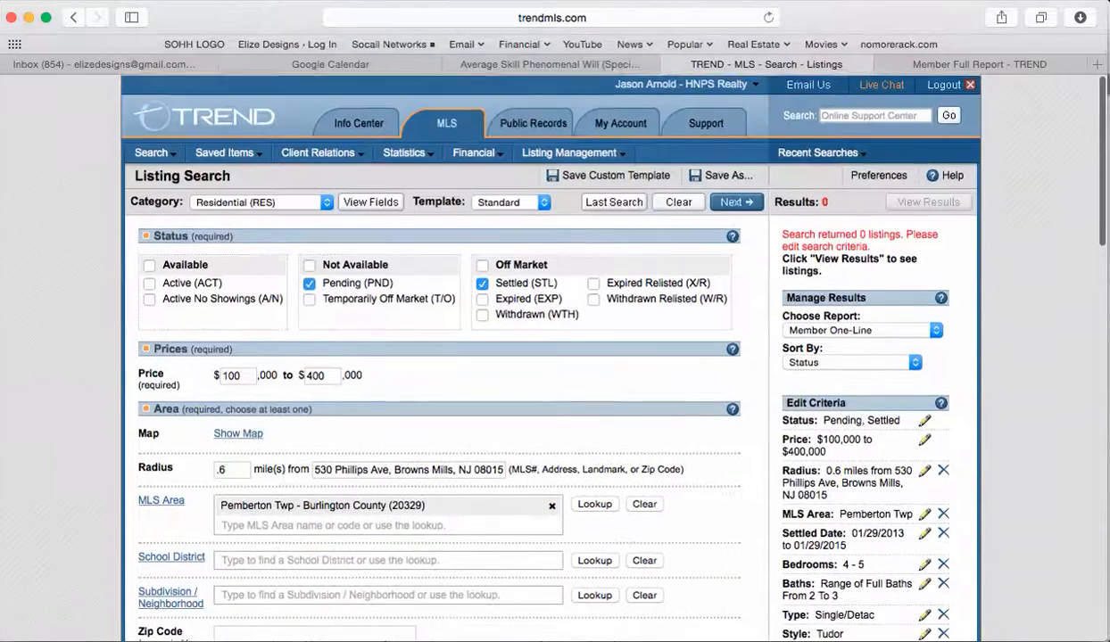
left_click(737, 202)
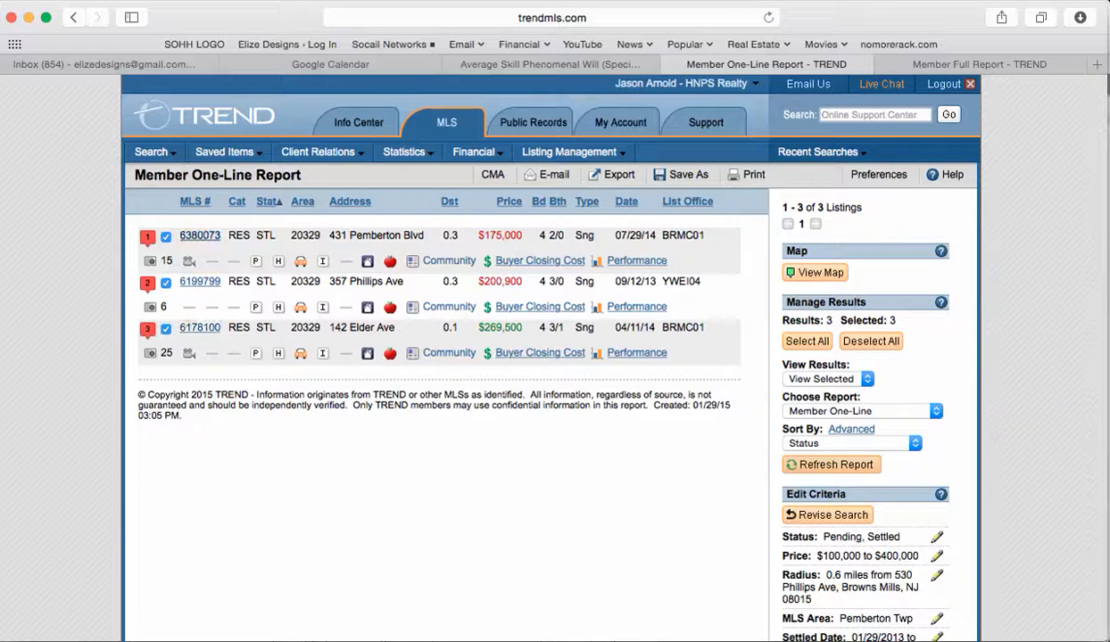
Step: Switch the comps results to the Member Full report format
left_click(856, 411)
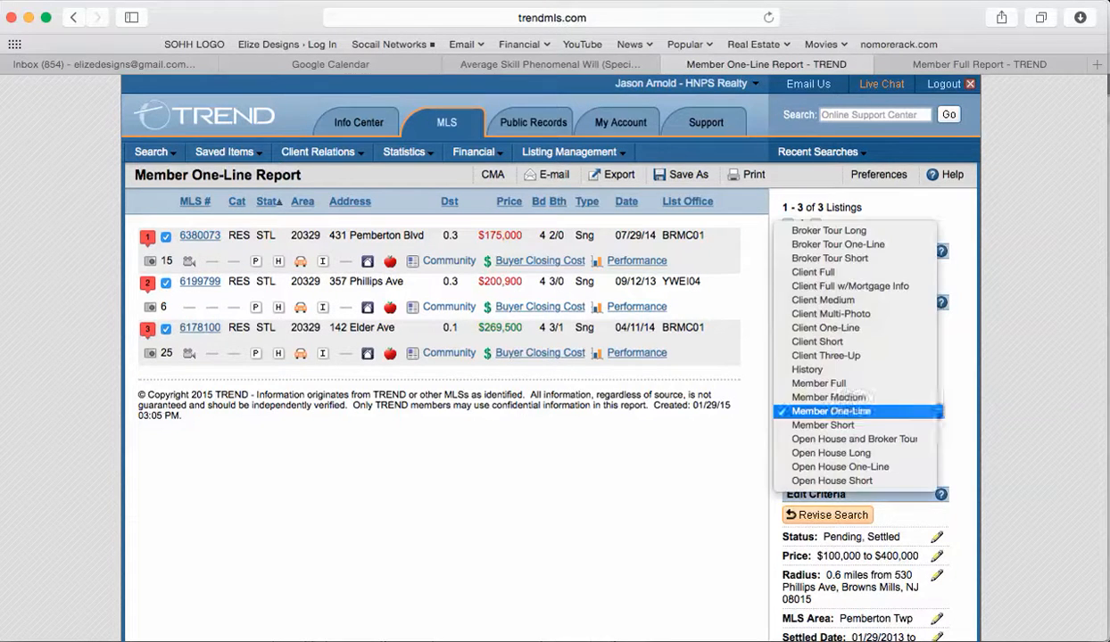
left_click(819, 383)
left_click(831, 465)
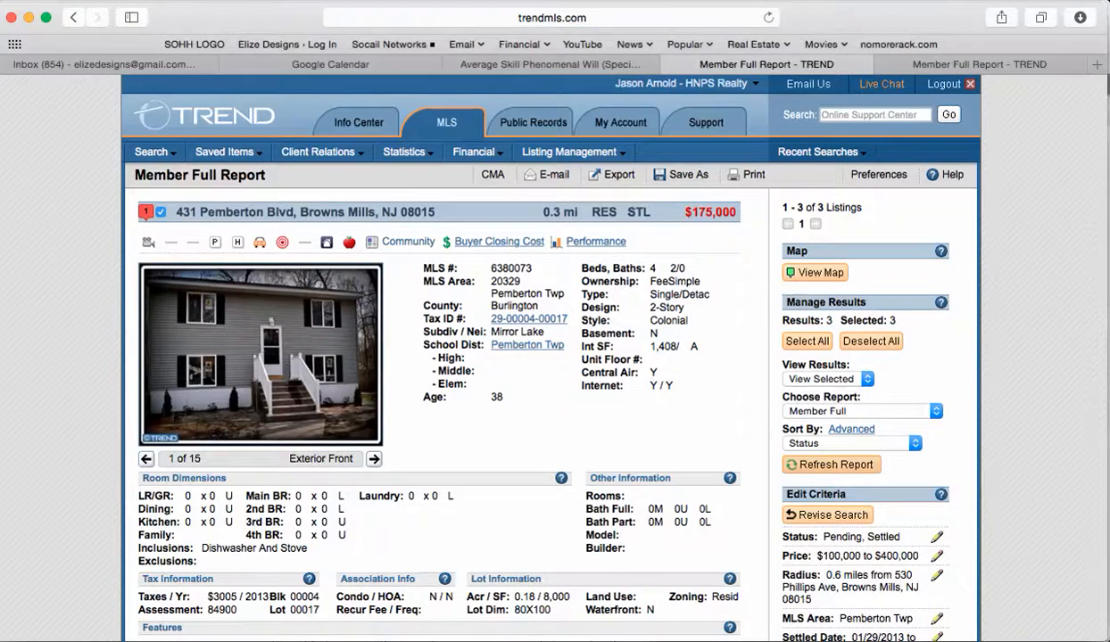
scroll(553, 356, "down", 2)
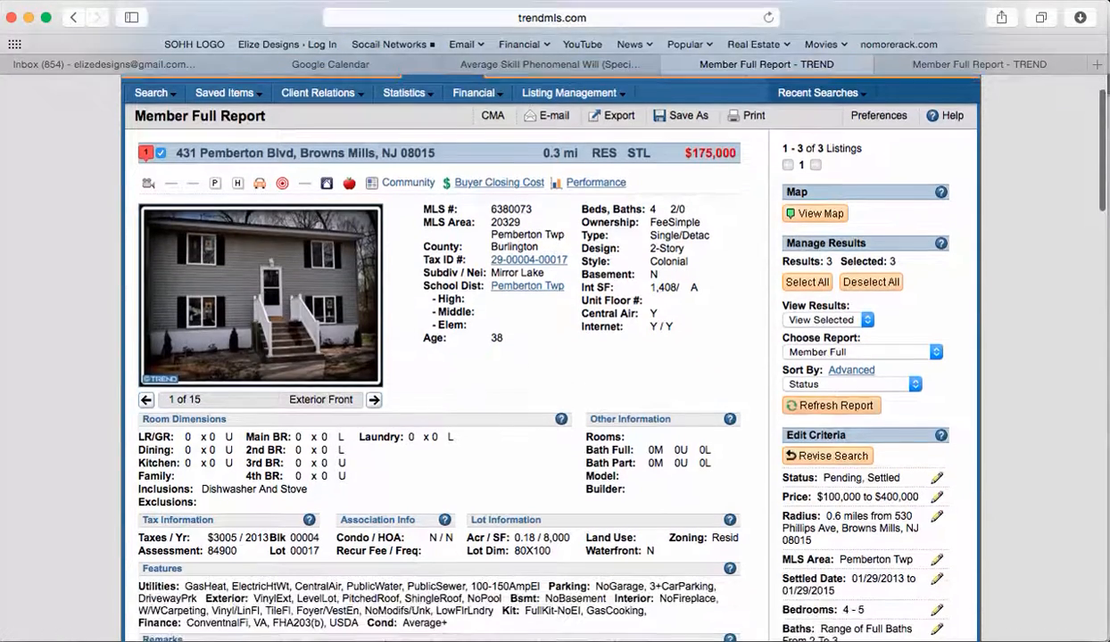
scroll(553, 357, "down", 15)
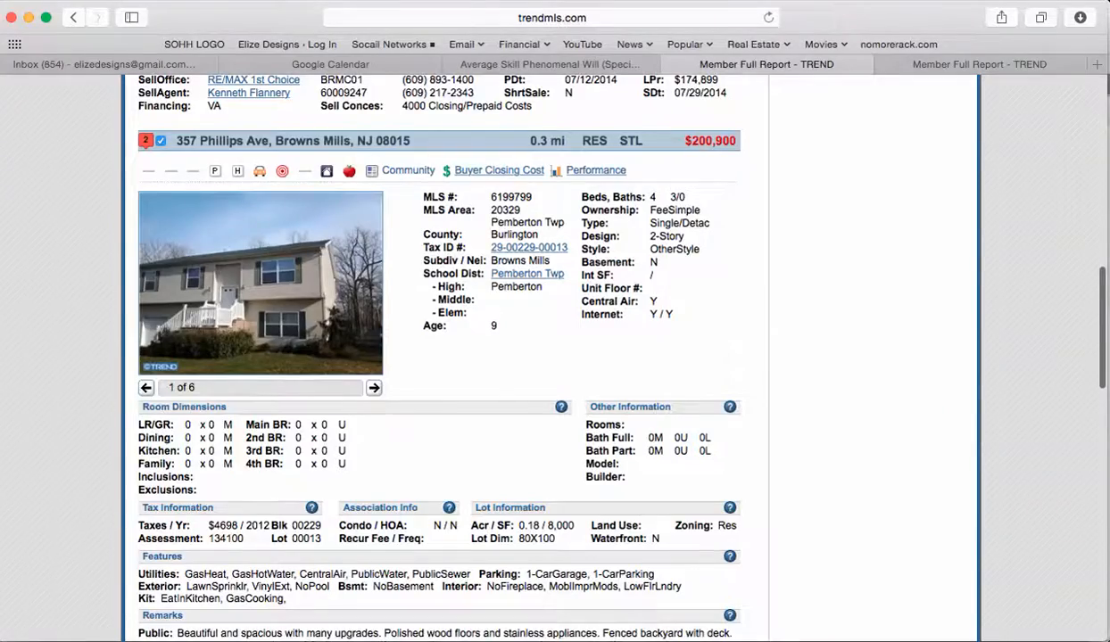
scroll(553, 356, "down", 10)
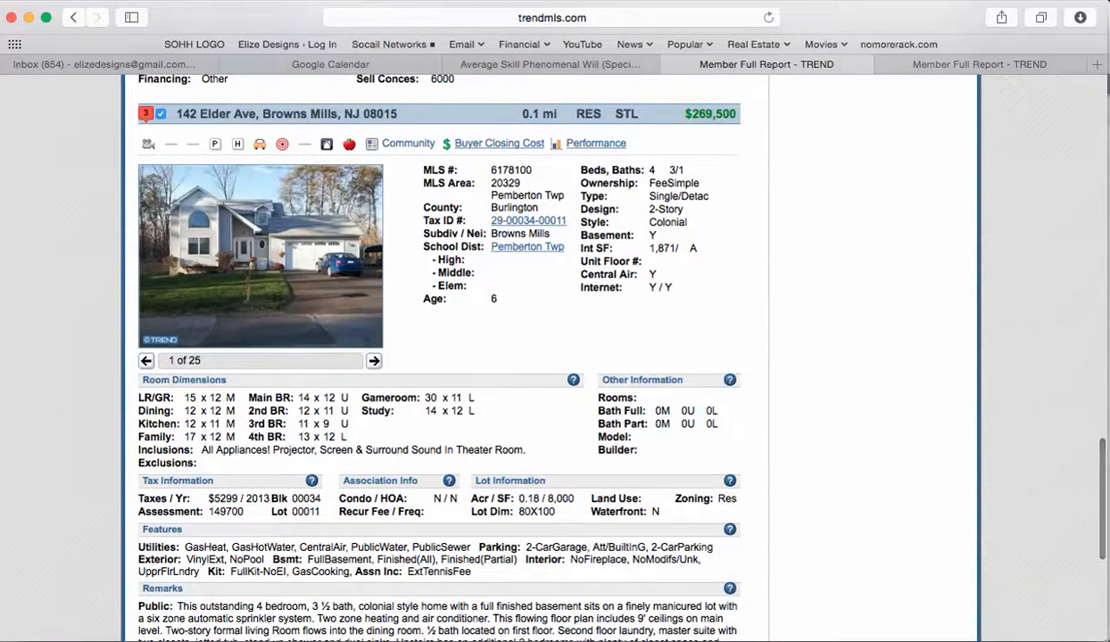
scroll(553, 357, "down", 5)
scroll(553, 356, "up", 6)
scroll(553, 356, "down", 5)
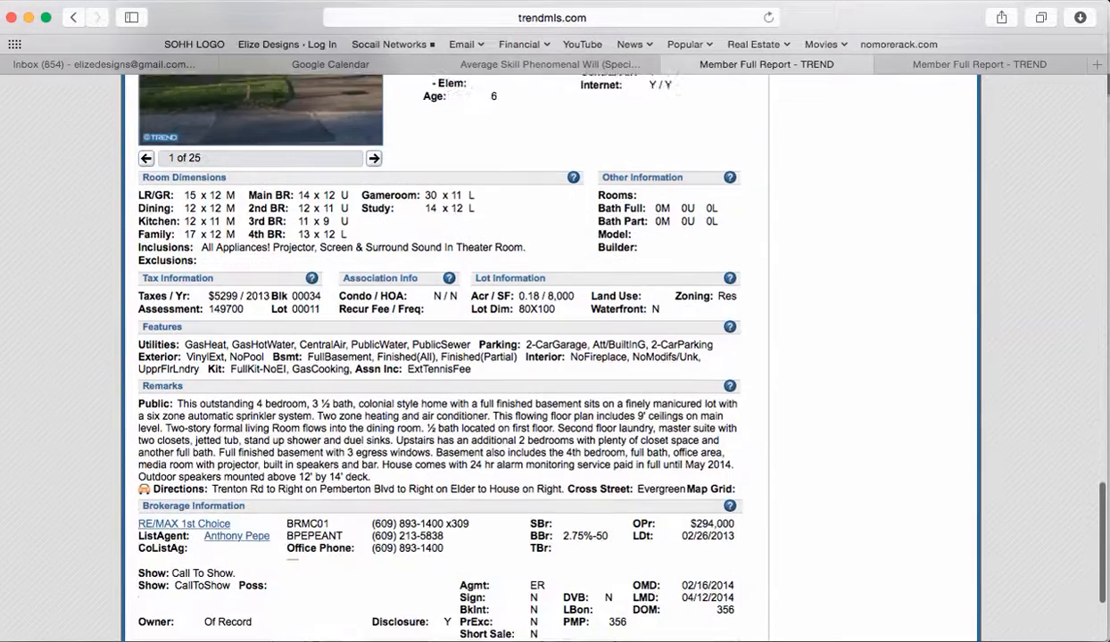
scroll(553, 357, "down", 3)
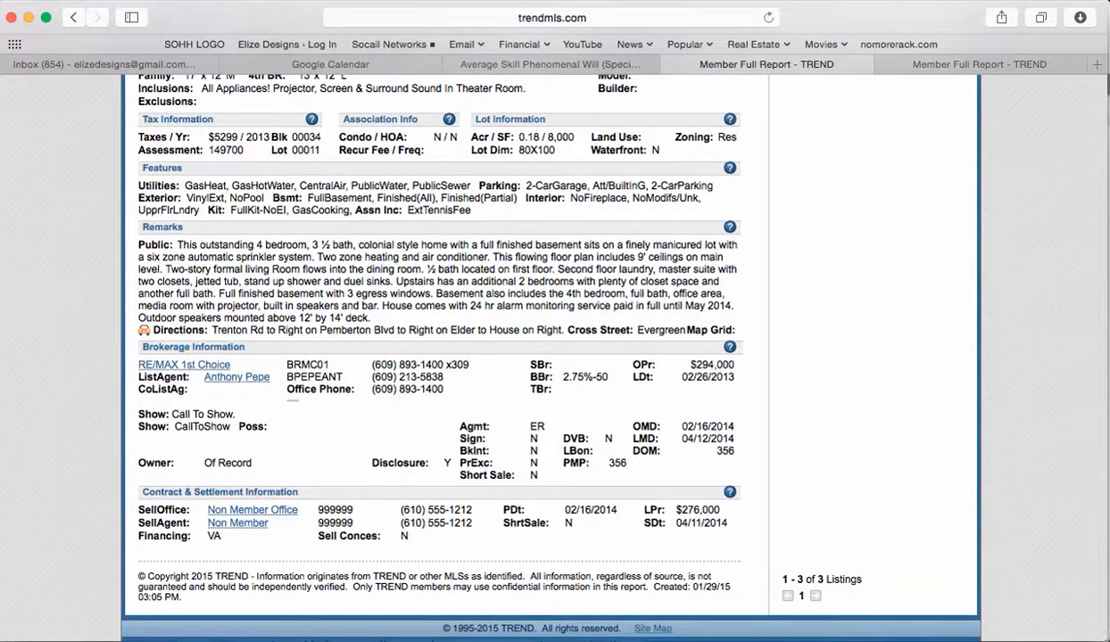
scroll(553, 357, "up", 20)
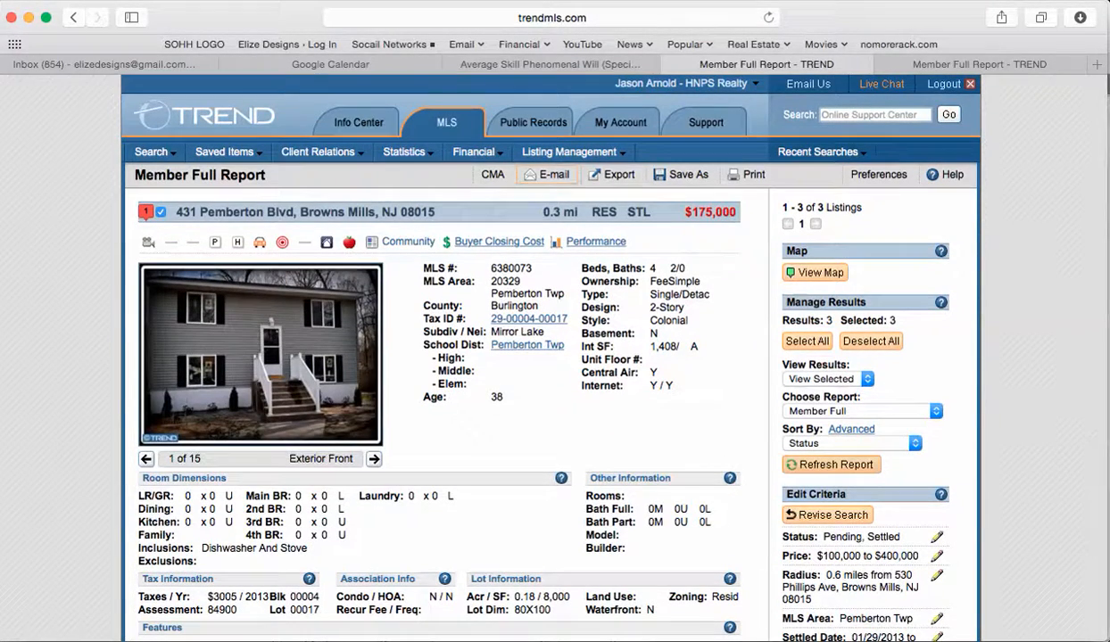
left_click(547, 174)
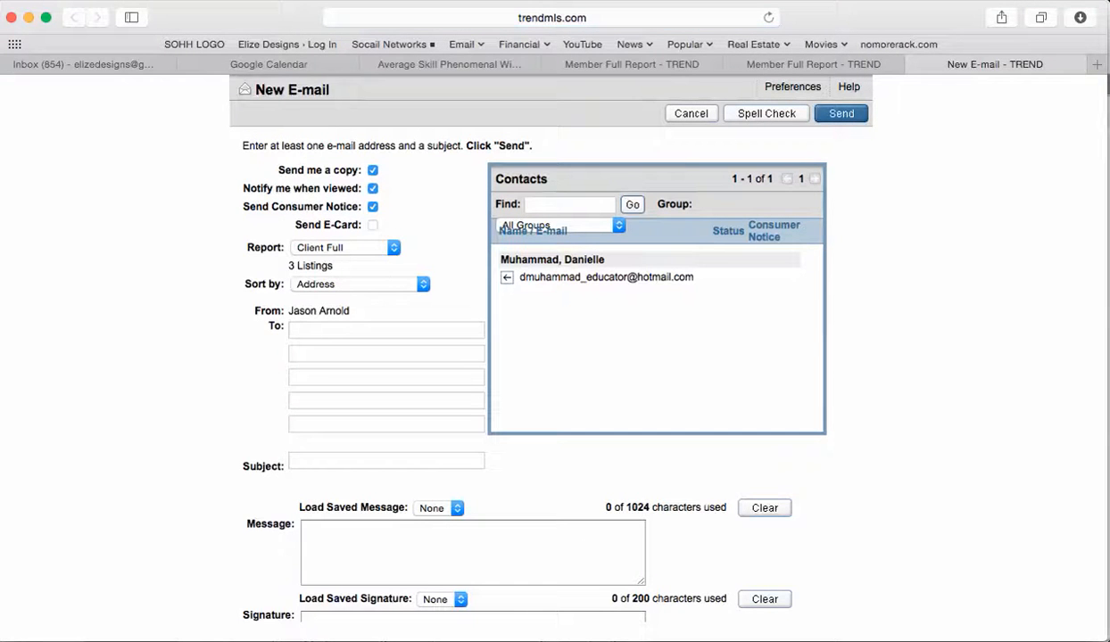
left_click(385, 330)
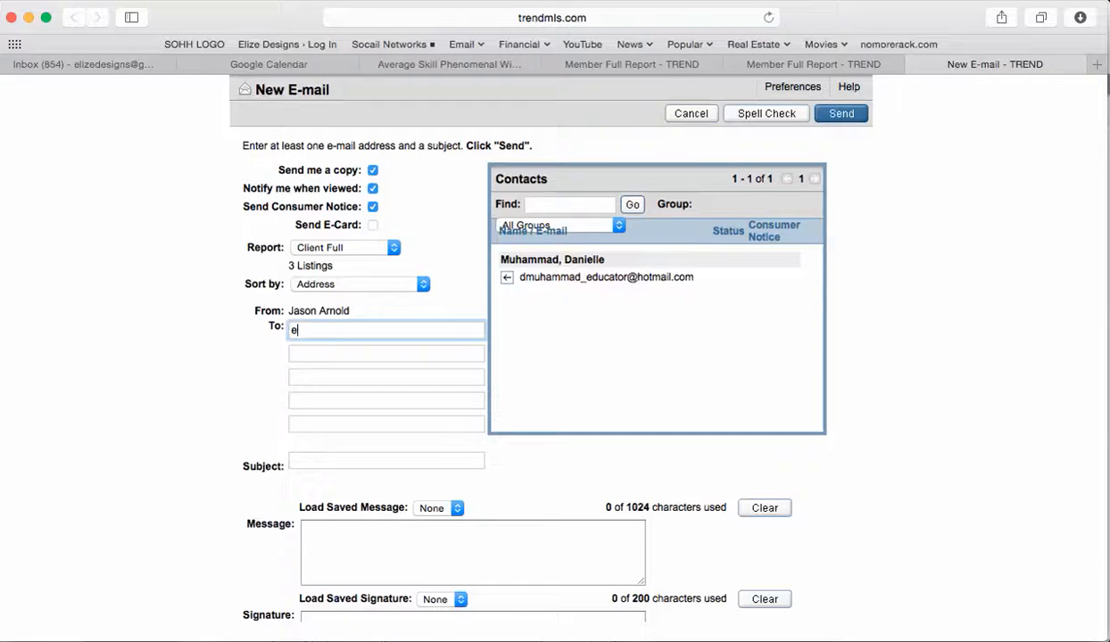
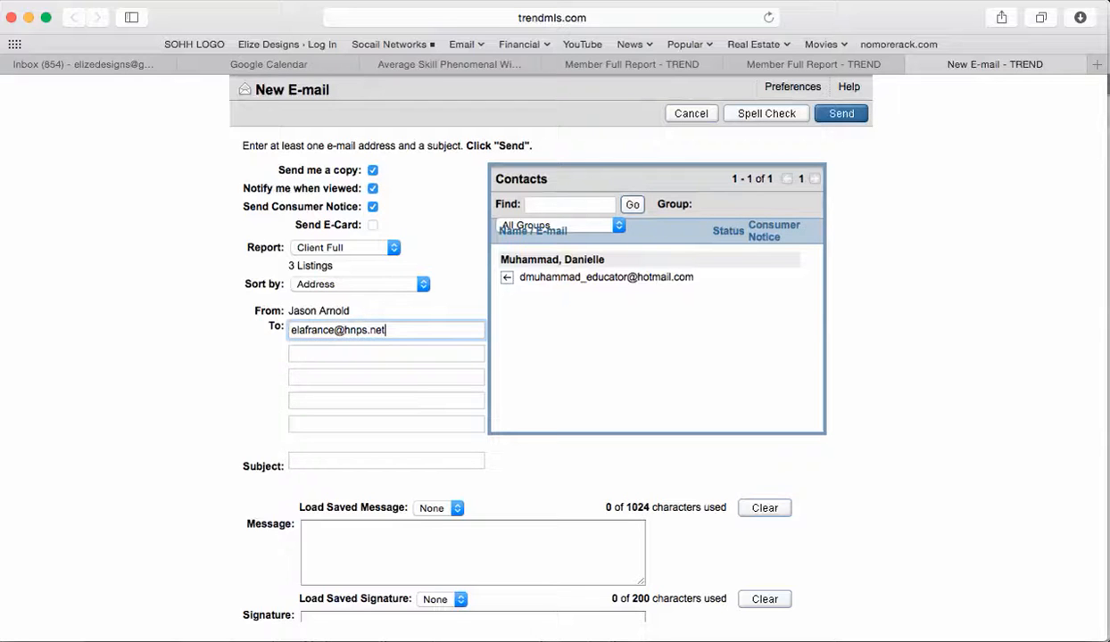
left_click(385, 461)
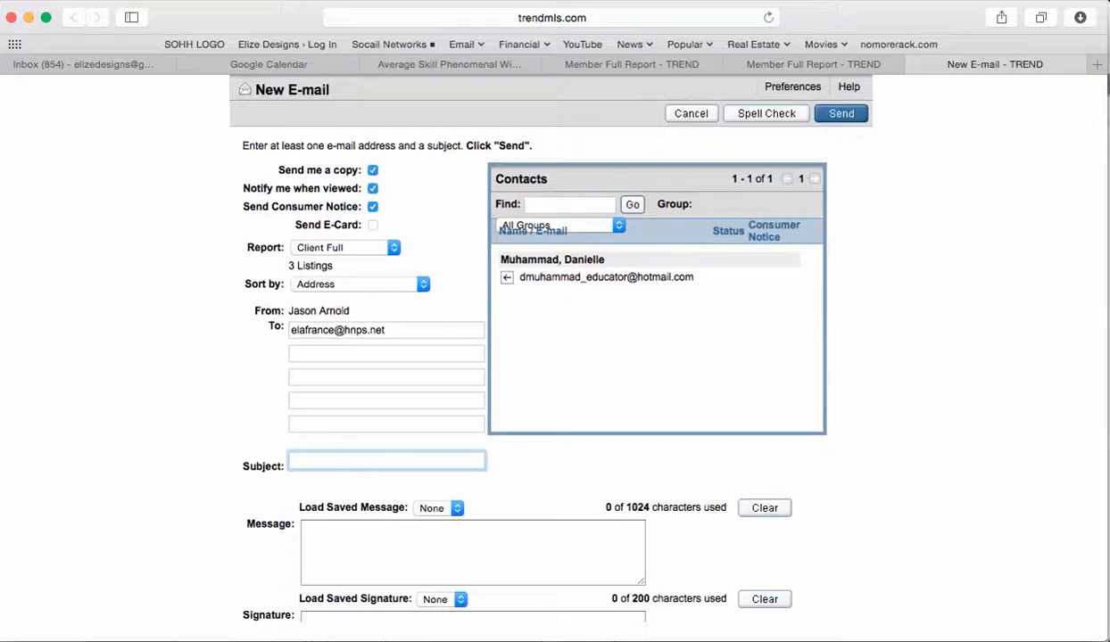
type("Comps for \"")
key("super+Tab")
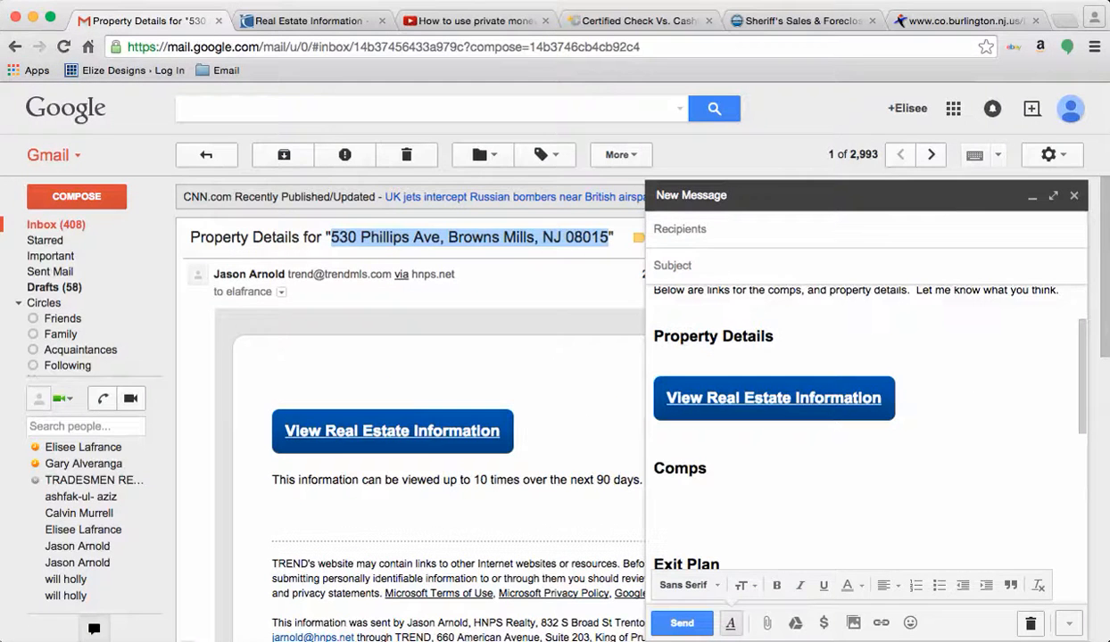
key("super+c")
key("super+Tab")
key("super+v")
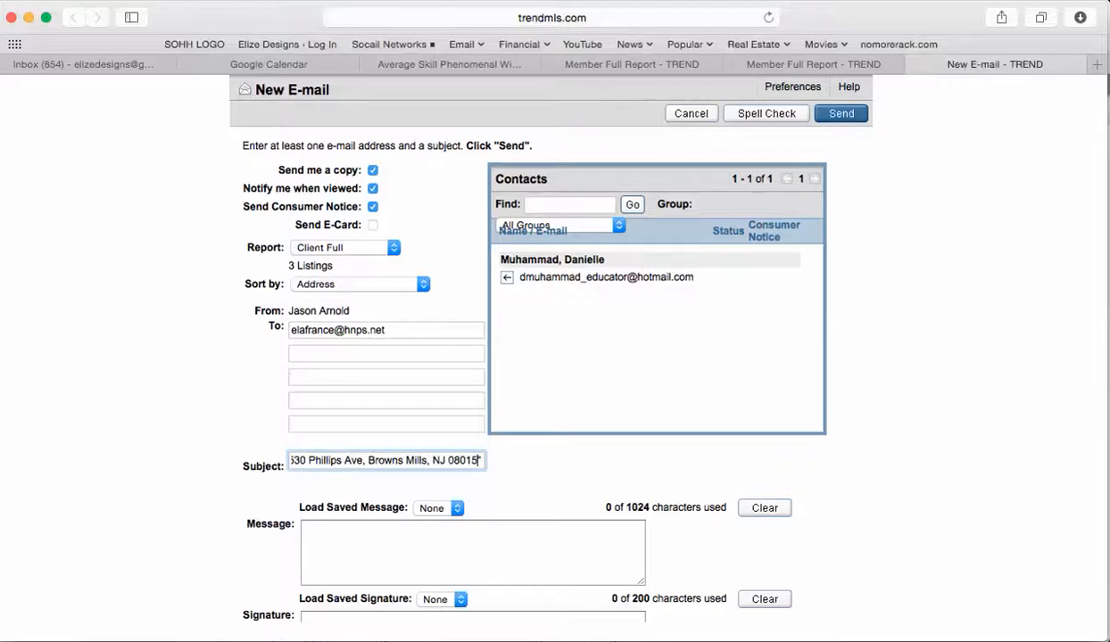
type("\"")
Step: Turn off self-copy, view notification and consumer notice, send, and close the confirmation
left_click(372, 170)
left_click(372, 188)
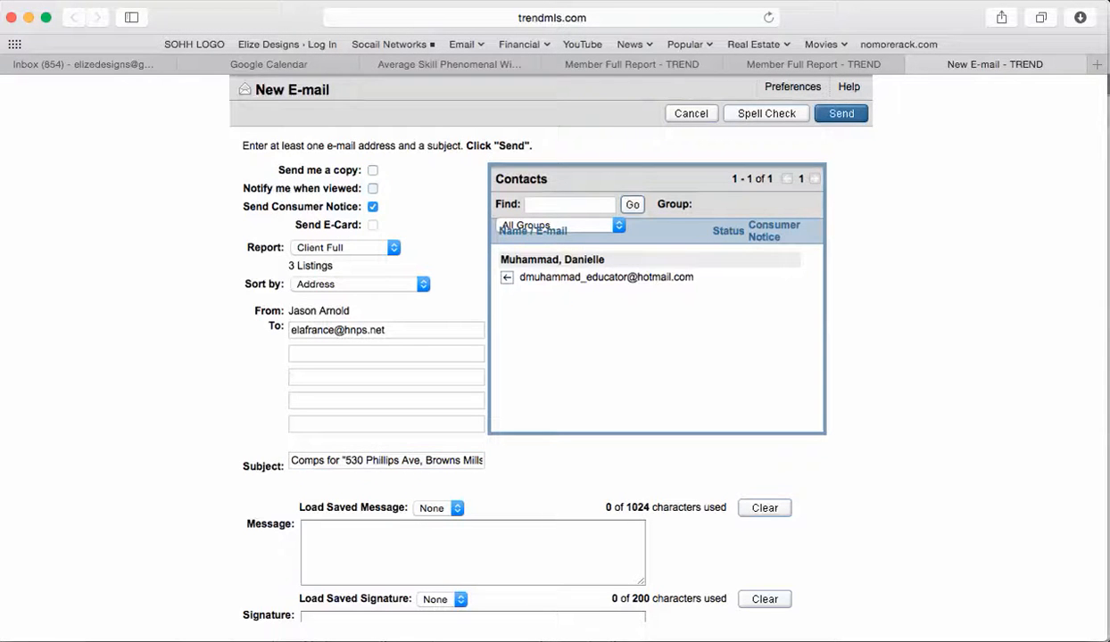
left_click(372, 206)
left_click(840, 114)
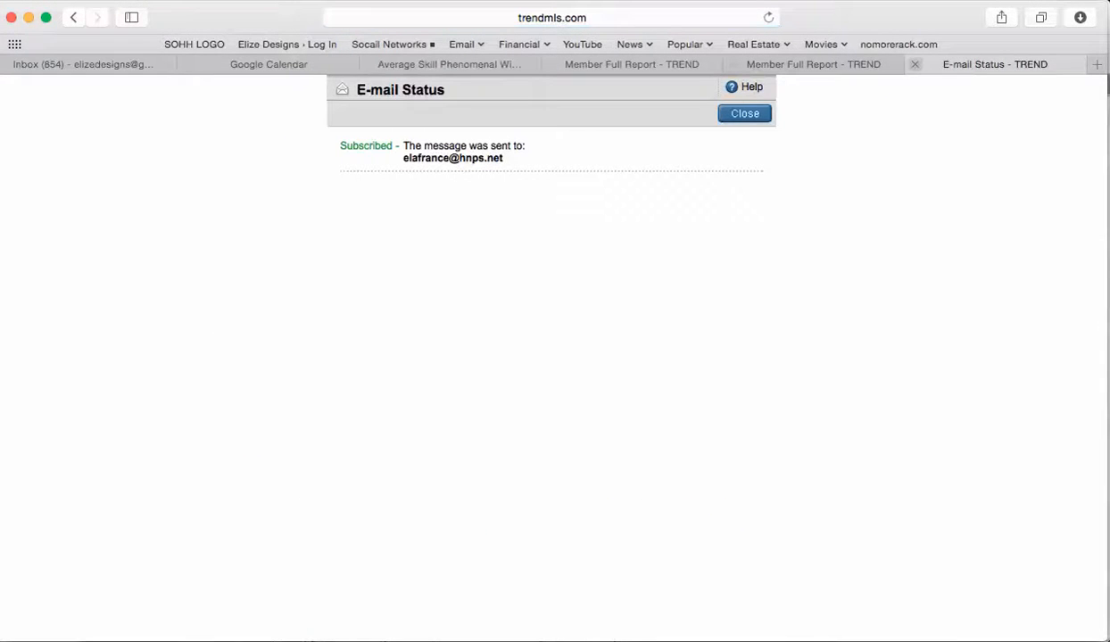
left_click(914, 64)
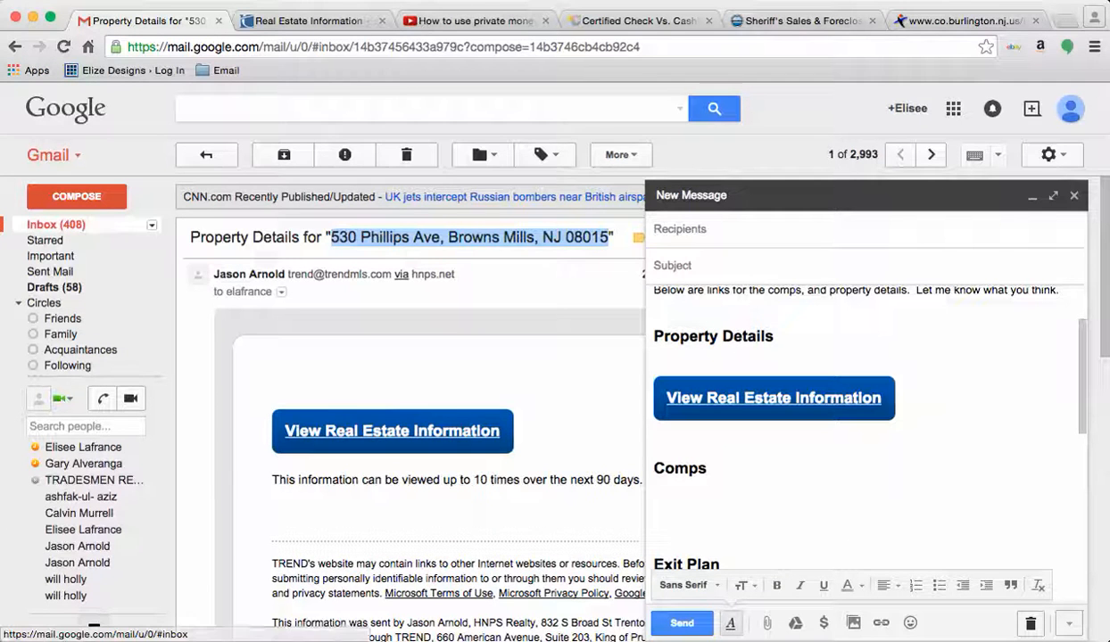
left_click(49, 224)
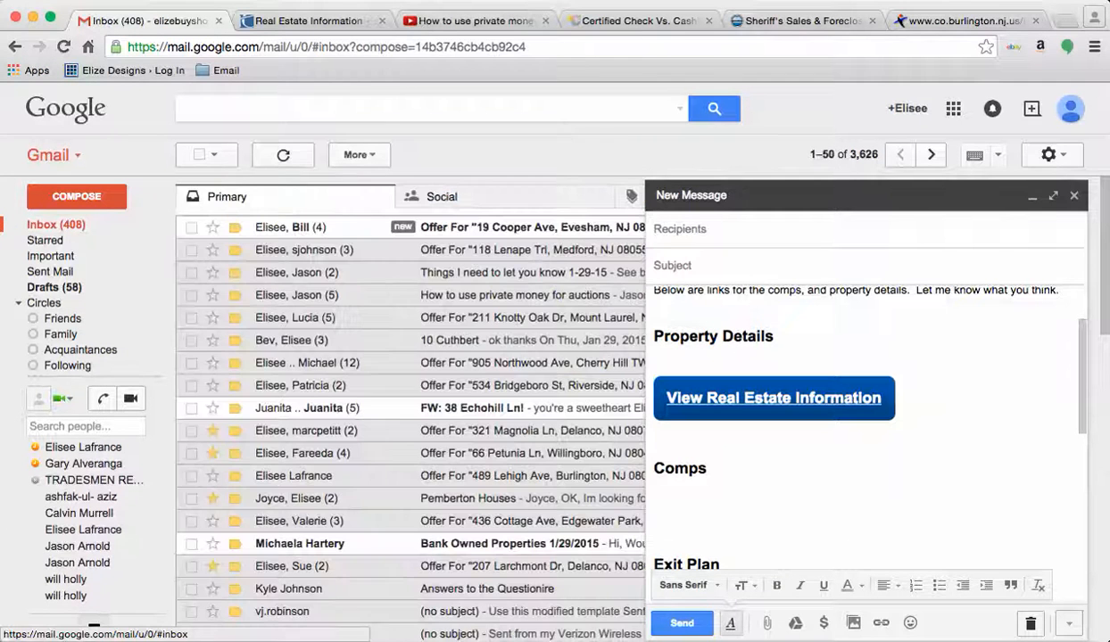
left_click(631, 196)
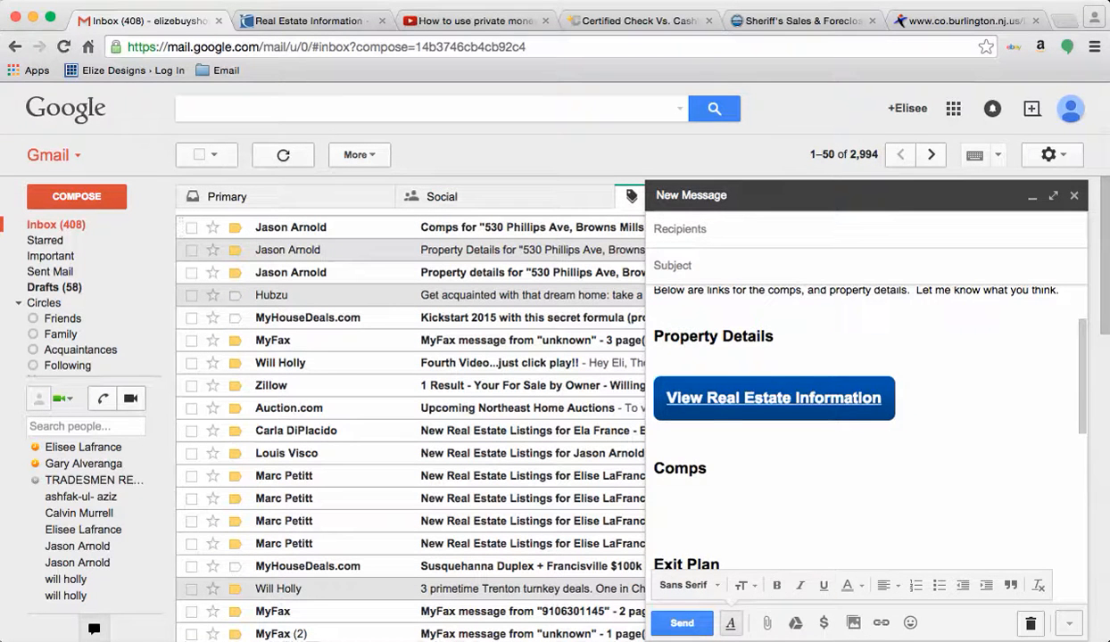
left_click(1032, 197)
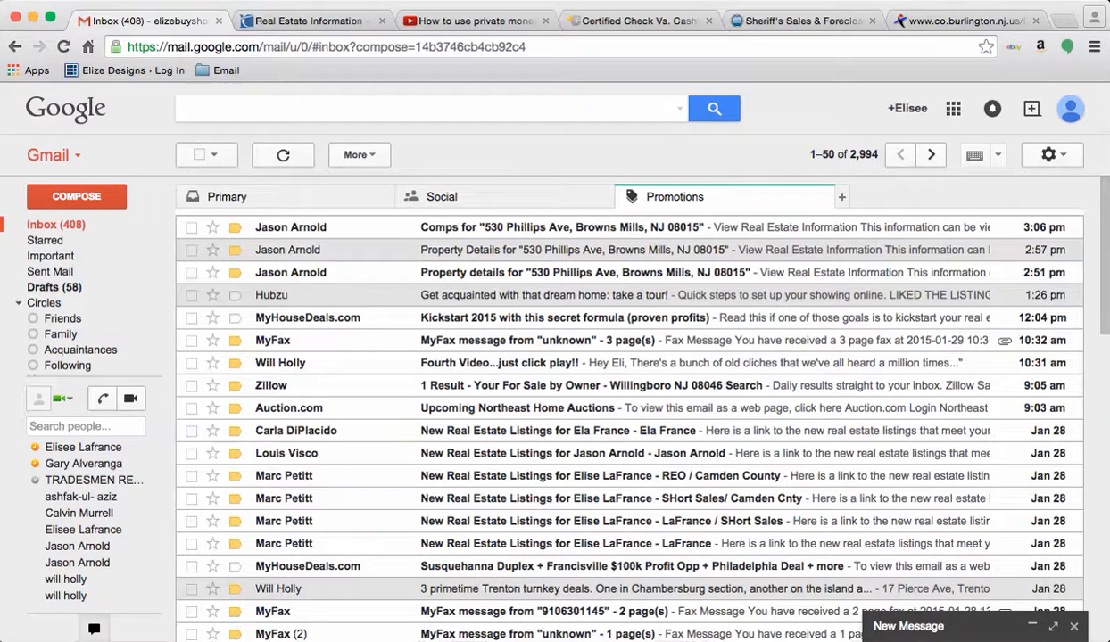
left_click(561, 228)
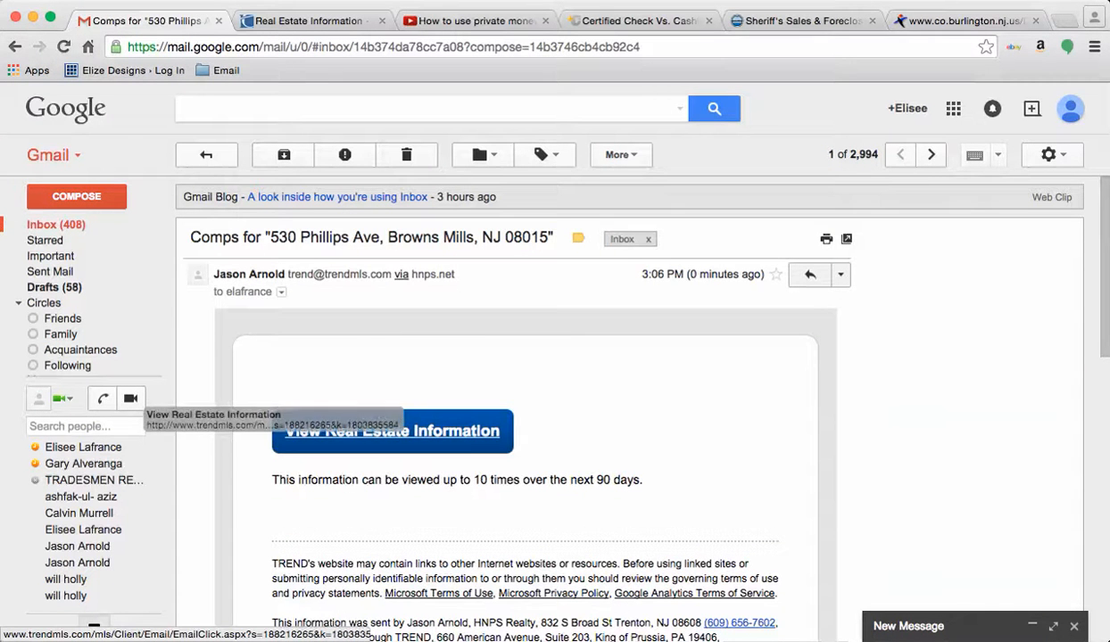
Step: Select the View Real Estate Information link and its caption
left_click_drag(339, 481, 272, 393)
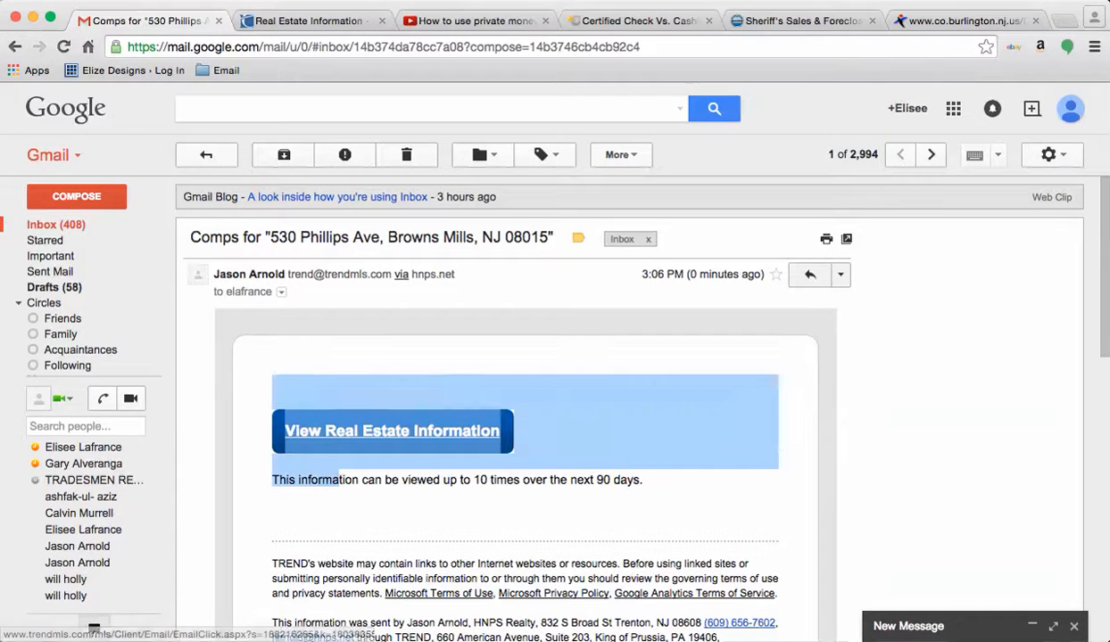
left_click(342, 481)
left_click_drag(342, 480, 273, 389)
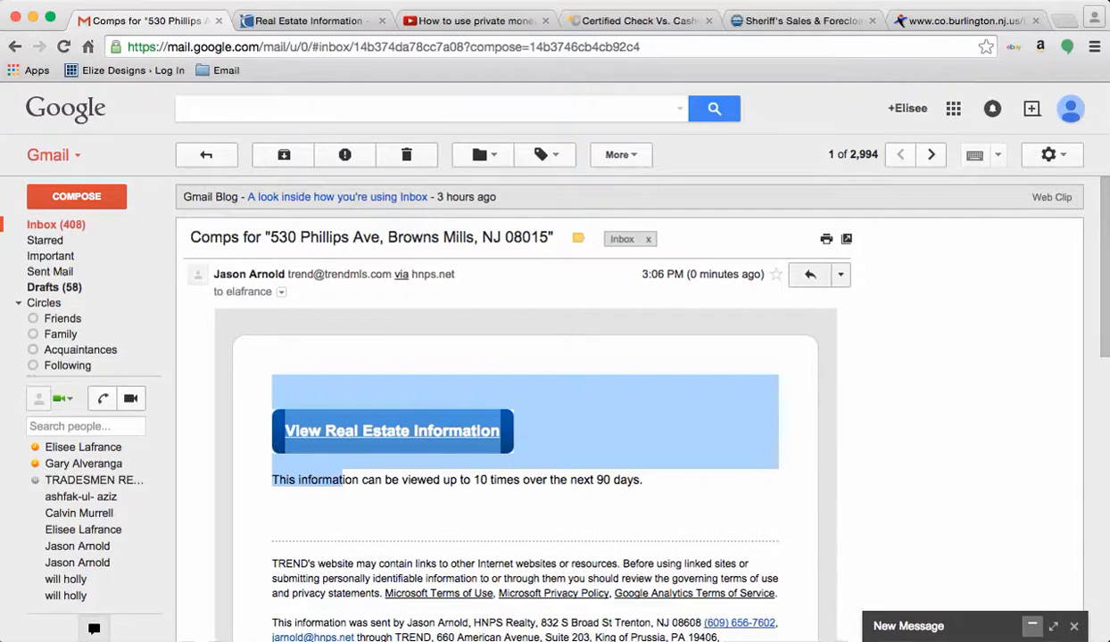
left_click(963, 626)
Step: Paste the report link under Comps in the draft and delete the extra blank lines and stray text
left_click(785, 546)
scroll(785, 535, "down", 1)
scroll(865, 402, "down", 2)
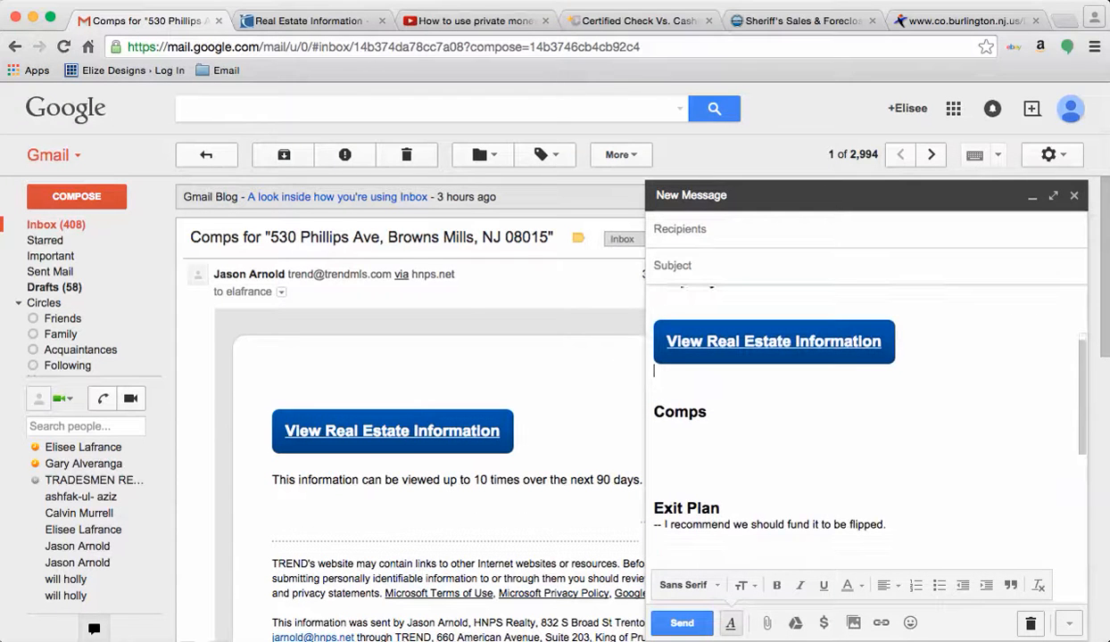
key("ctrl+v")
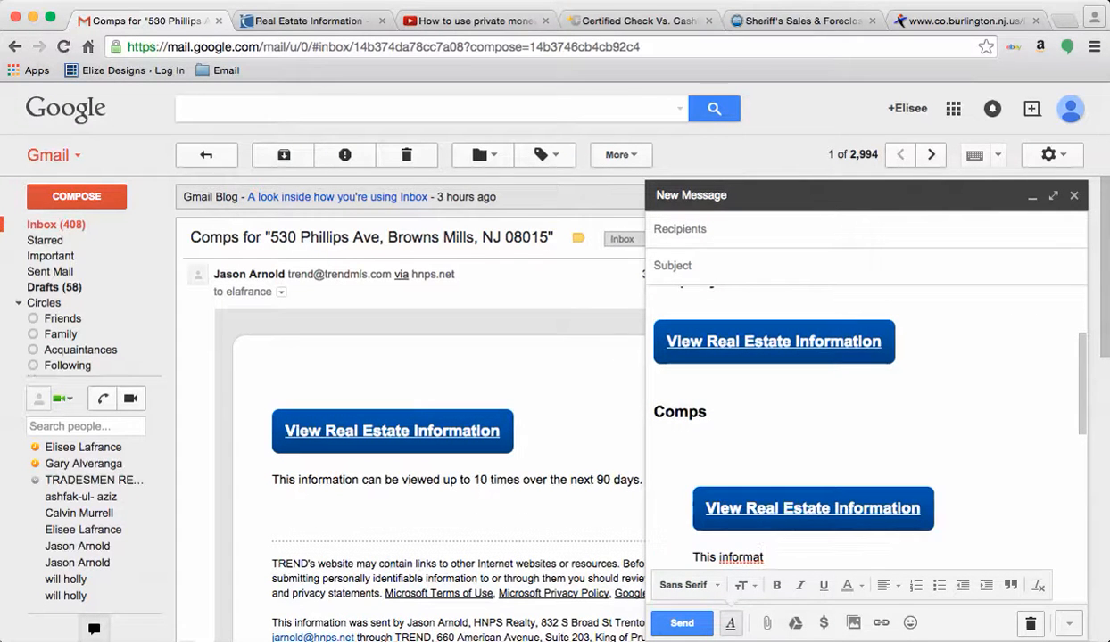
key("BackSpace")
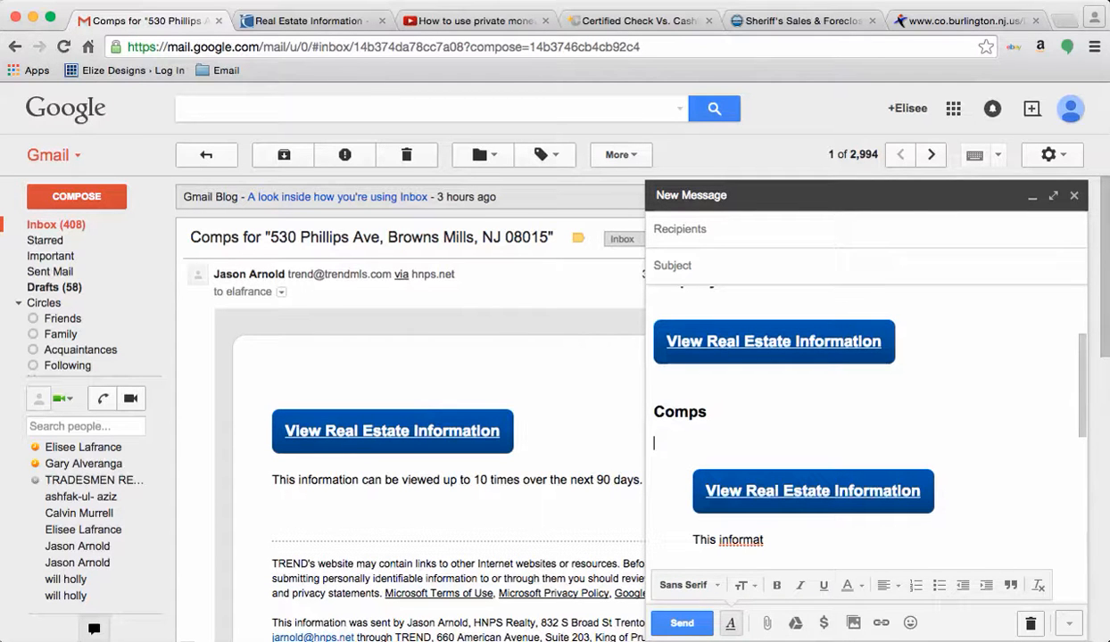
key("BackSpace")
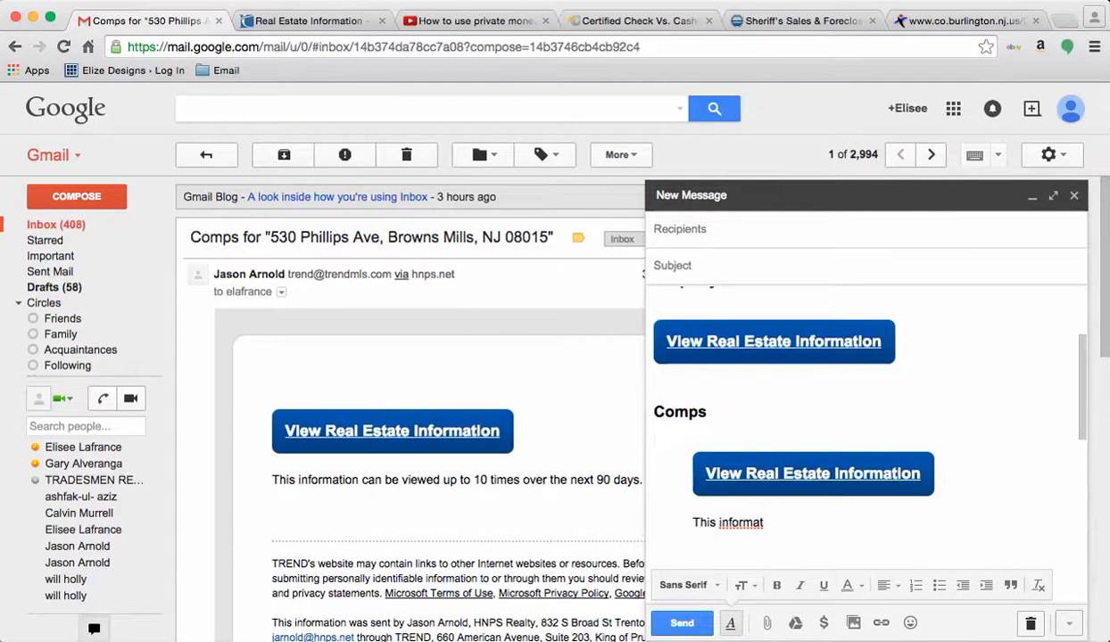
key("BackSpace")
key("BackSpace")
key("BackSpace")
key("BackSpace")
key("BackSpace")
key("BackSpace")
key("BackSpace")
key("BackSpace")
key("BackSpace")
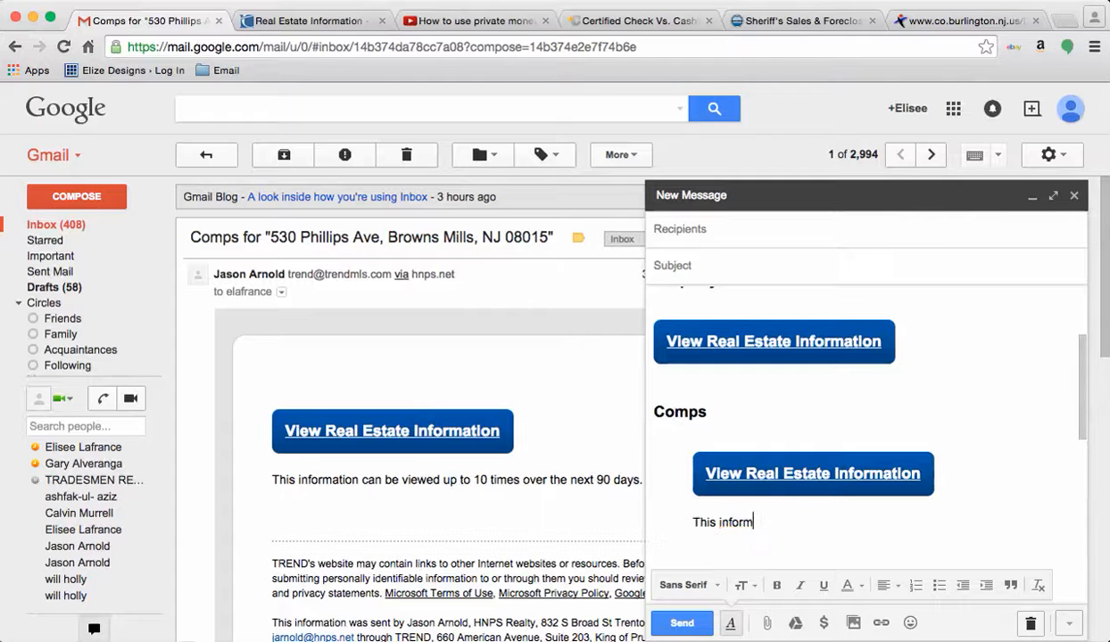
key("BackSpace")
key("BackSpace")
key("BackSpace")
key("BackSpace")
key("BackSpace")
key("BackSpace")
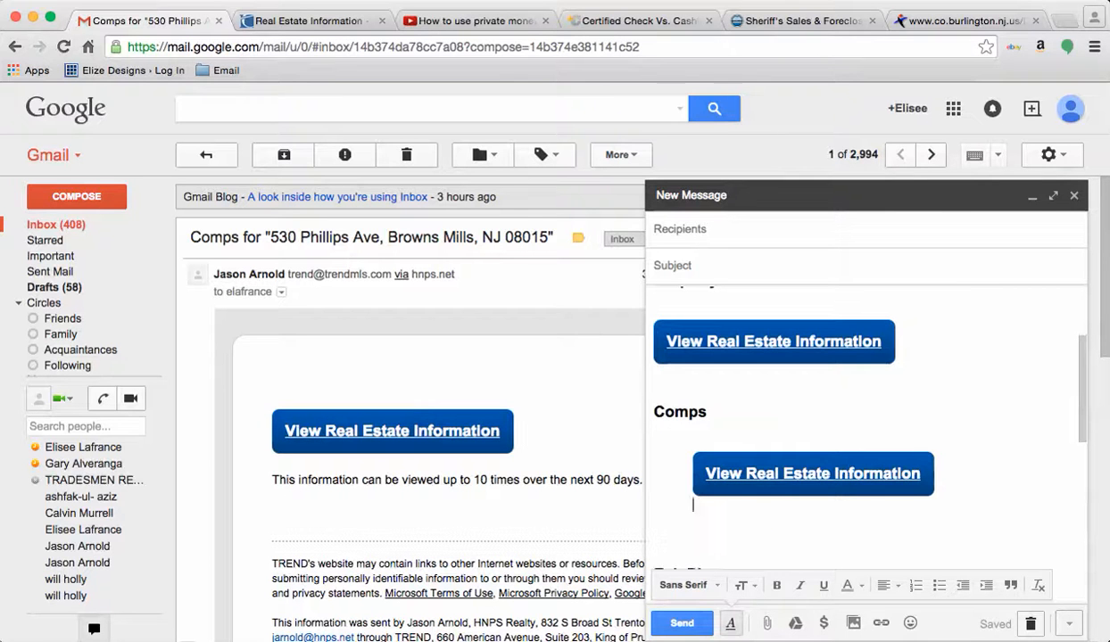
Step: Place the cursor below the pasted link and switch back to the TREND report
left_click(655, 559)
scroll(865, 437, "up", 3)
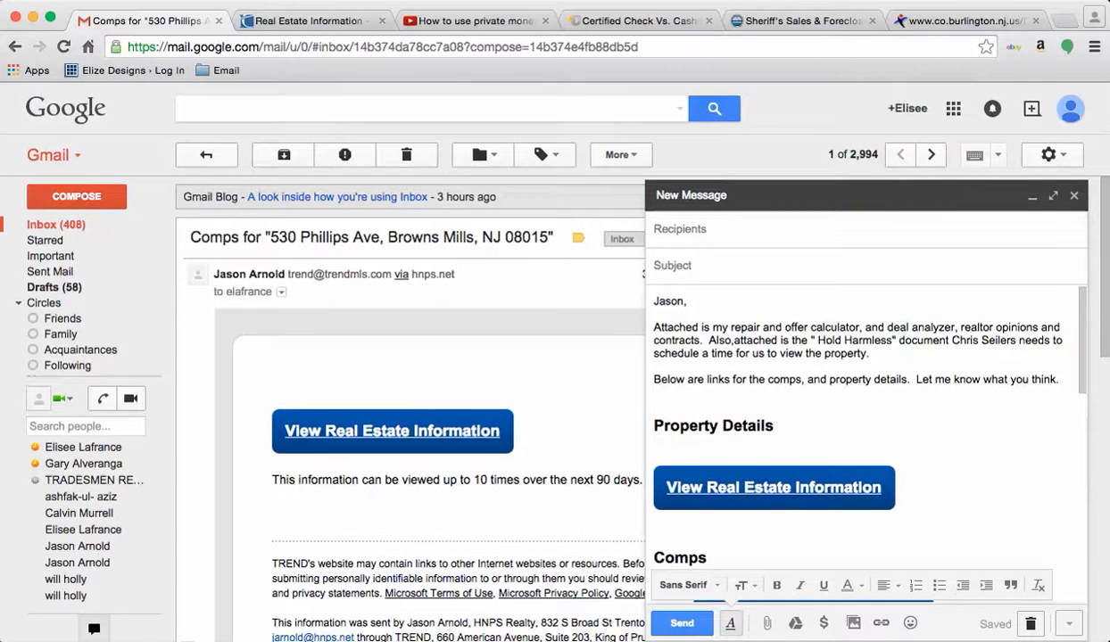
left_click(608, 1)
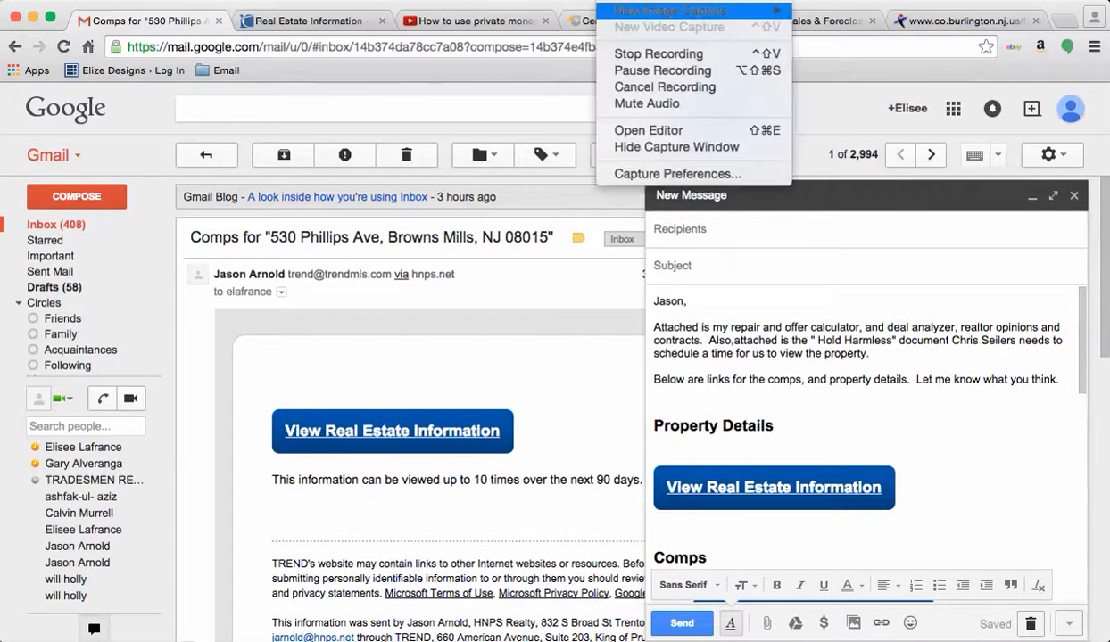
left_click(663, 71)
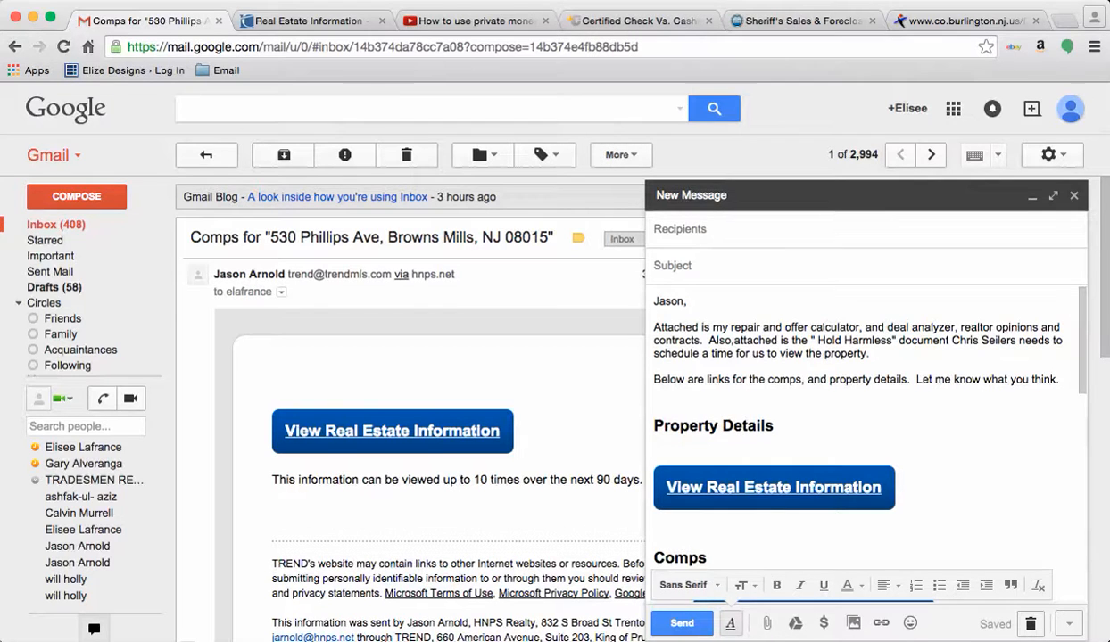
key("super+Tab")
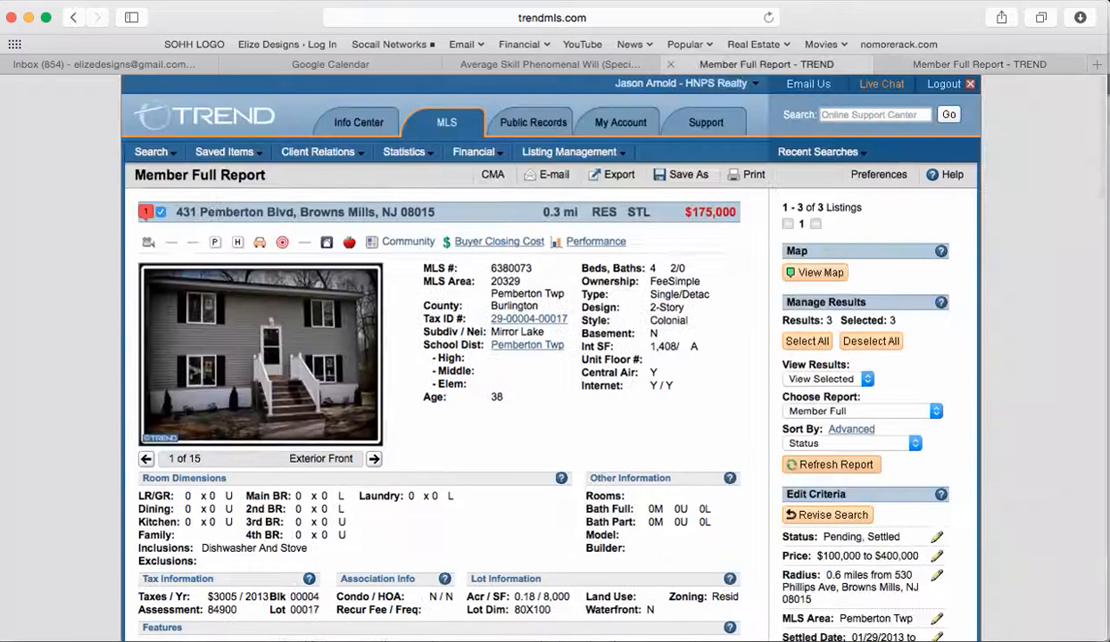
Step: Scroll through the three comparable sales in the full comps report
left_click(704, 65)
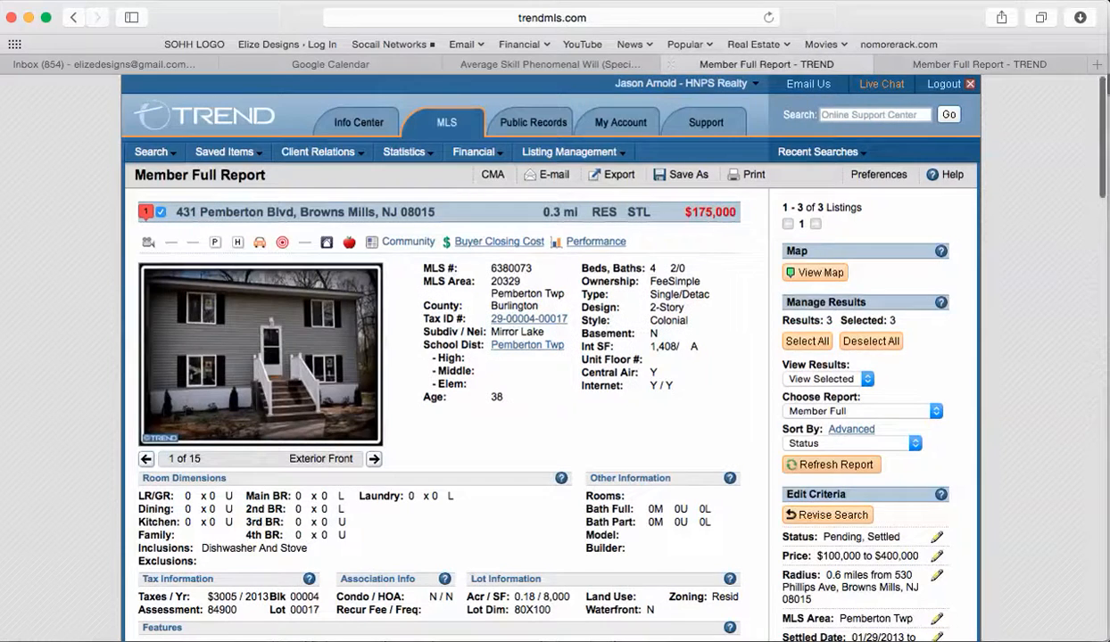
scroll(553, 357, "down", 5)
scroll(553, 357, "up", 5)
scroll(553, 356, "down", 6)
scroll(437, 357, "down", 4)
scroll(553, 357, "down", 4)
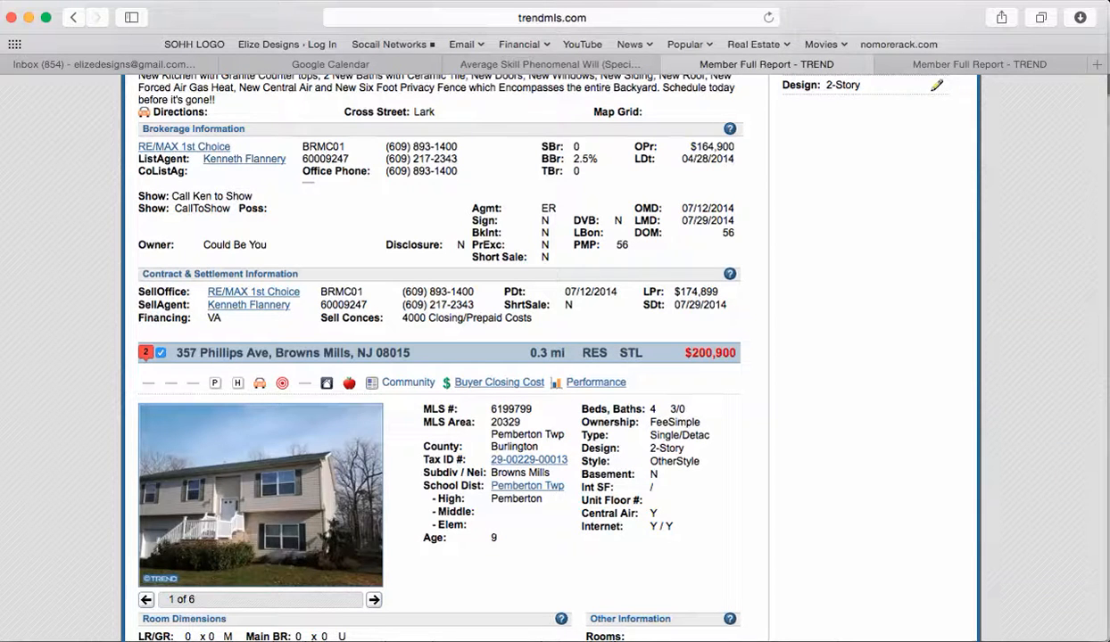
scroll(553, 356, "down", 10)
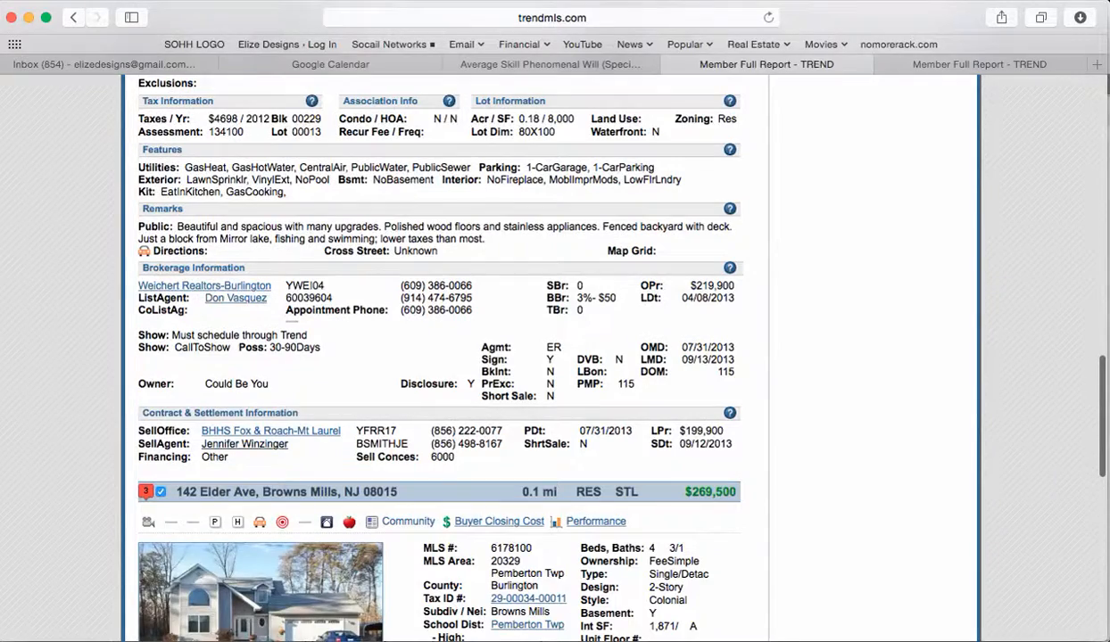
scroll(553, 357, "down", 3)
scroll(553, 356, "up", 10)
scroll(553, 357, "down", 15)
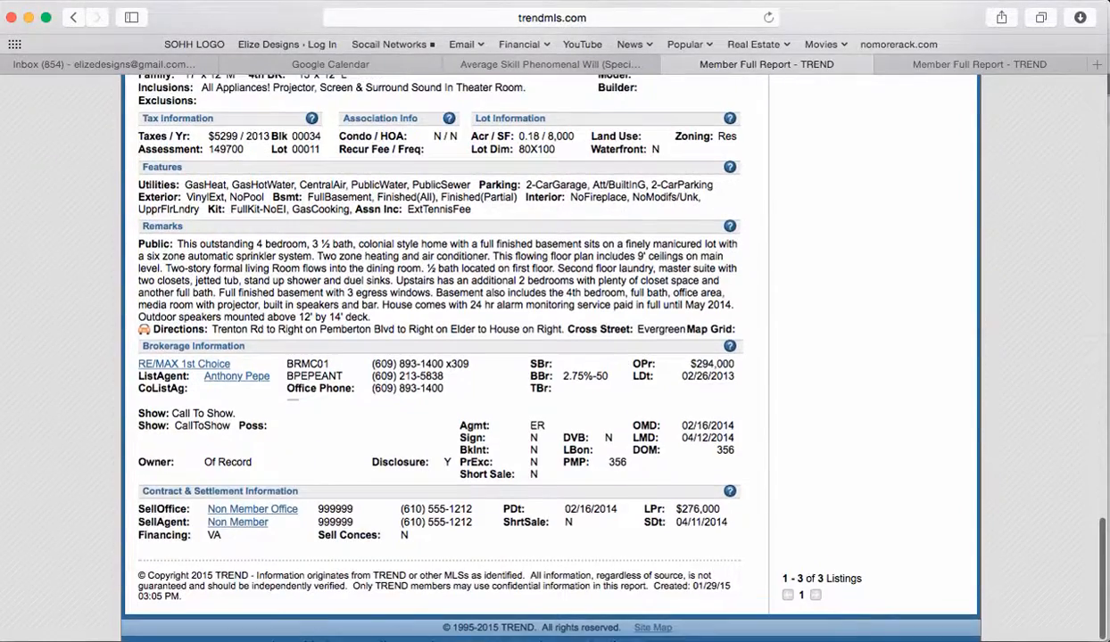
scroll(553, 357, "up", 20)
Step: Open the listing agent's member details, then return to the Gmail draft
scroll(553, 357, "down", 10)
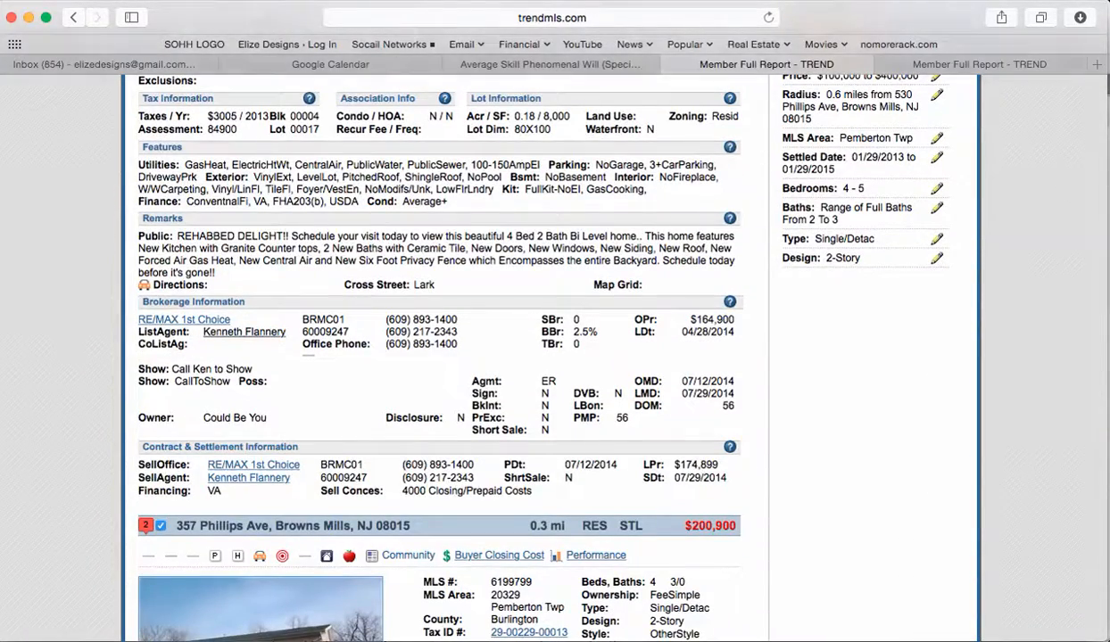
scroll(553, 357, "up", 5)
scroll(553, 357, "down", 4)
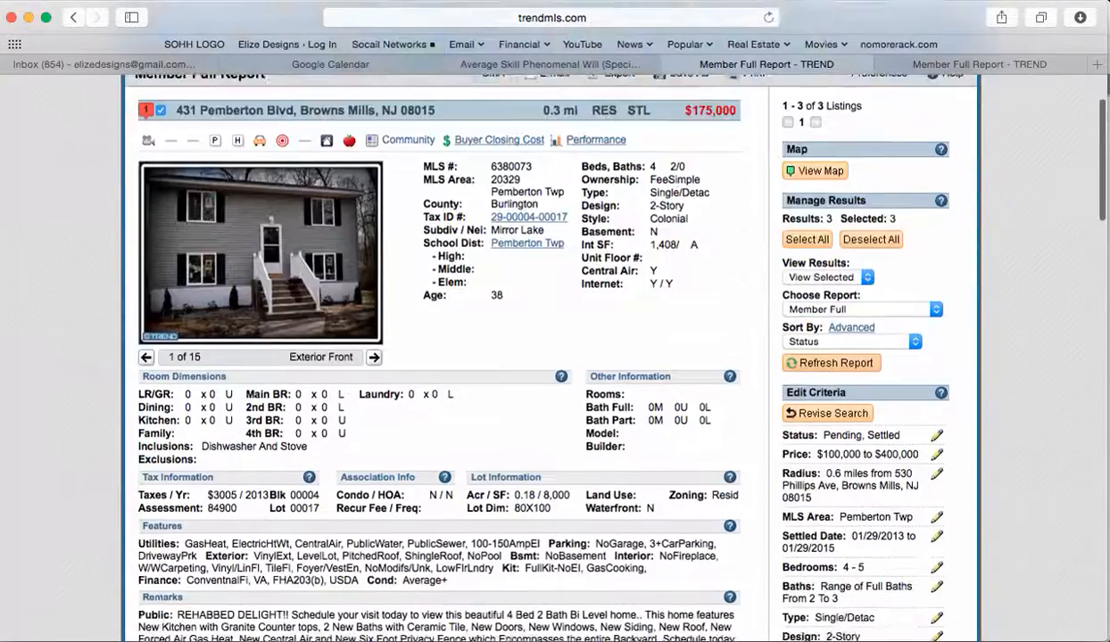
scroll(239, 293, "down", 3)
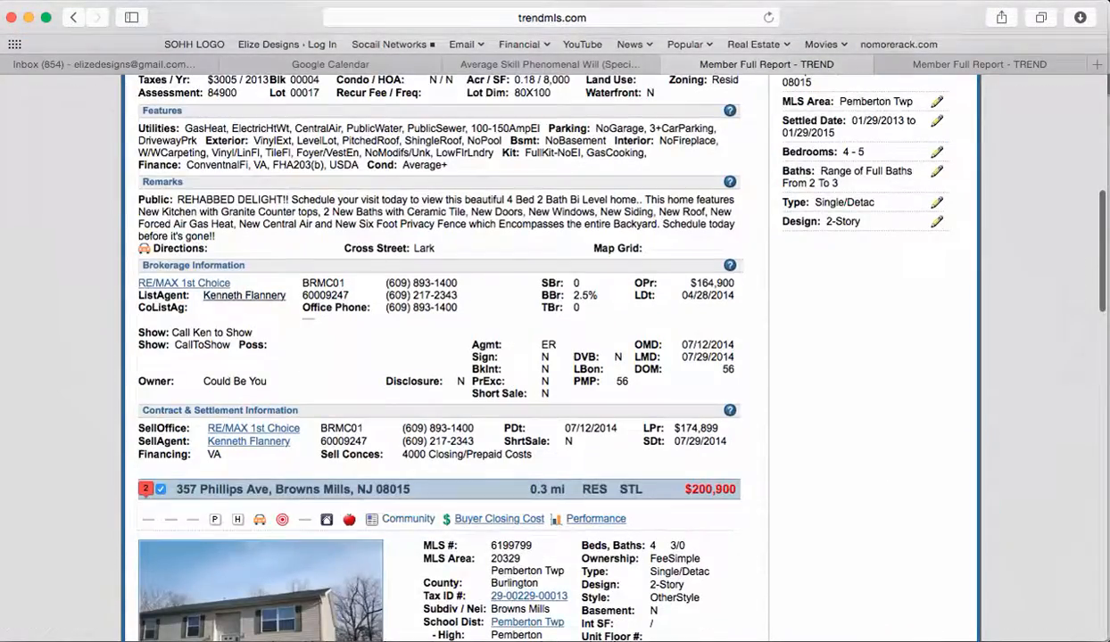
left_click(239, 292)
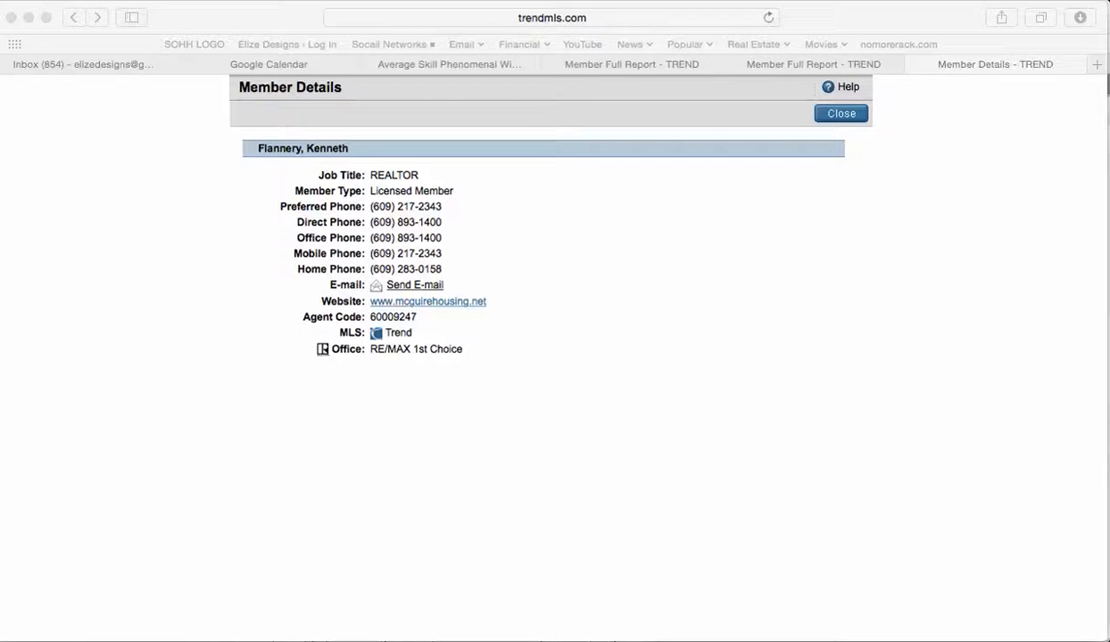
key("super+Tab")
key("super+Tab")
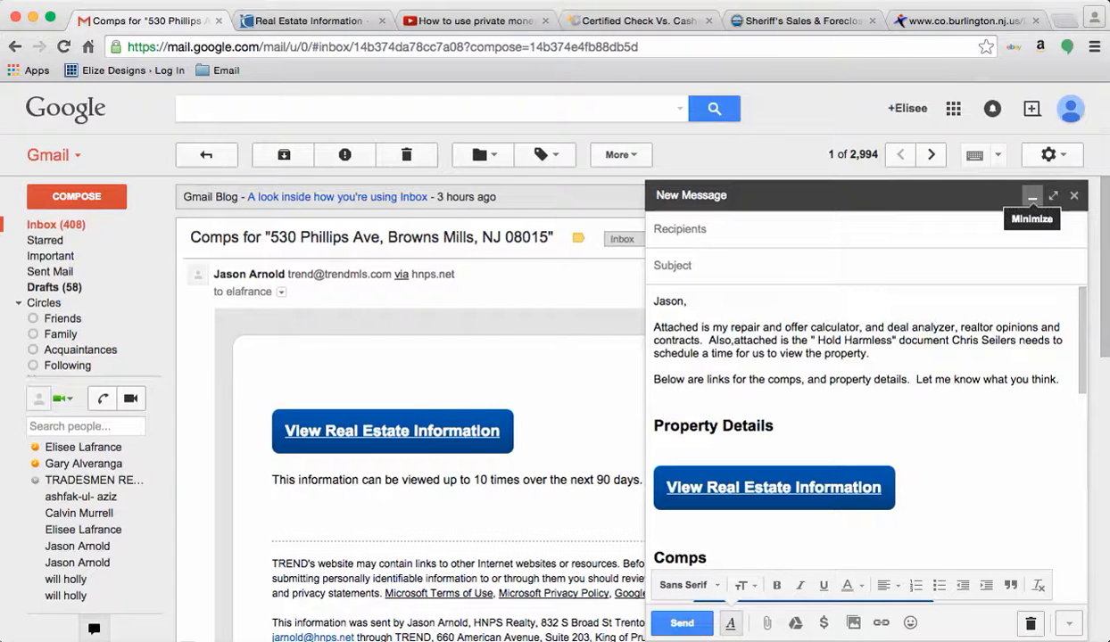
Step: Set the current draft aside, start a new email, and search the mailbox for 'value needed'
left_click(1032, 197)
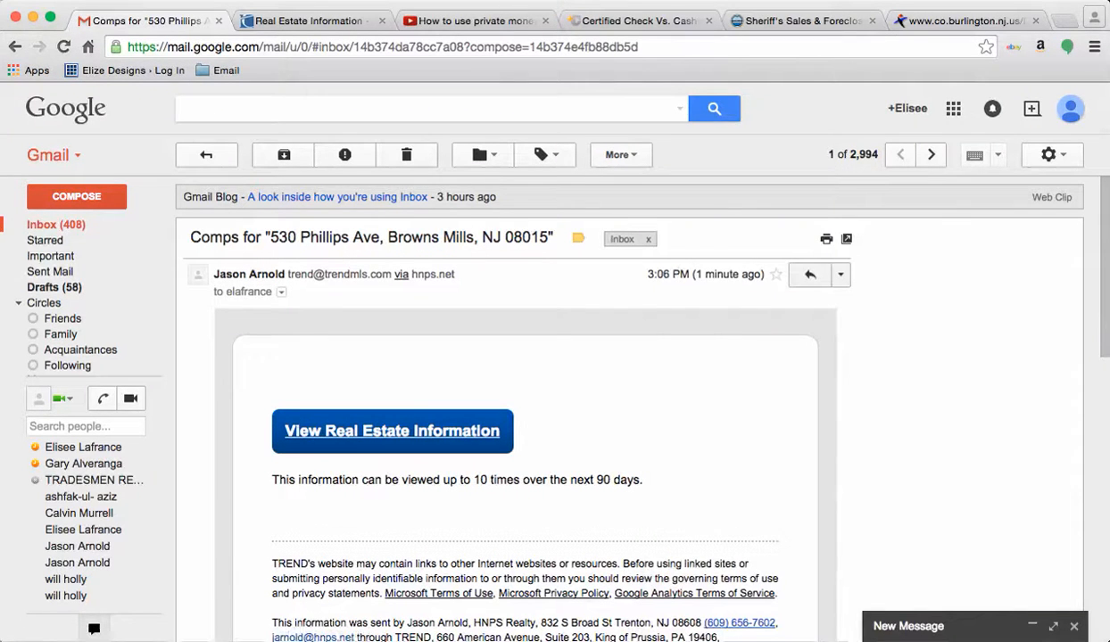
left_click(77, 196)
left_click(250, 108)
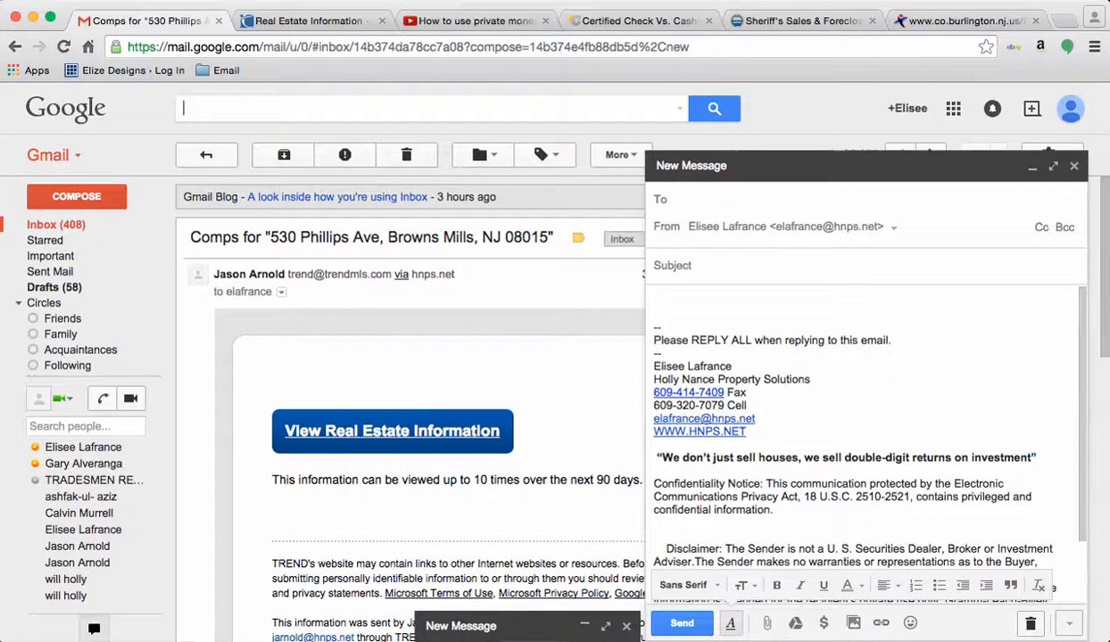
type("val")
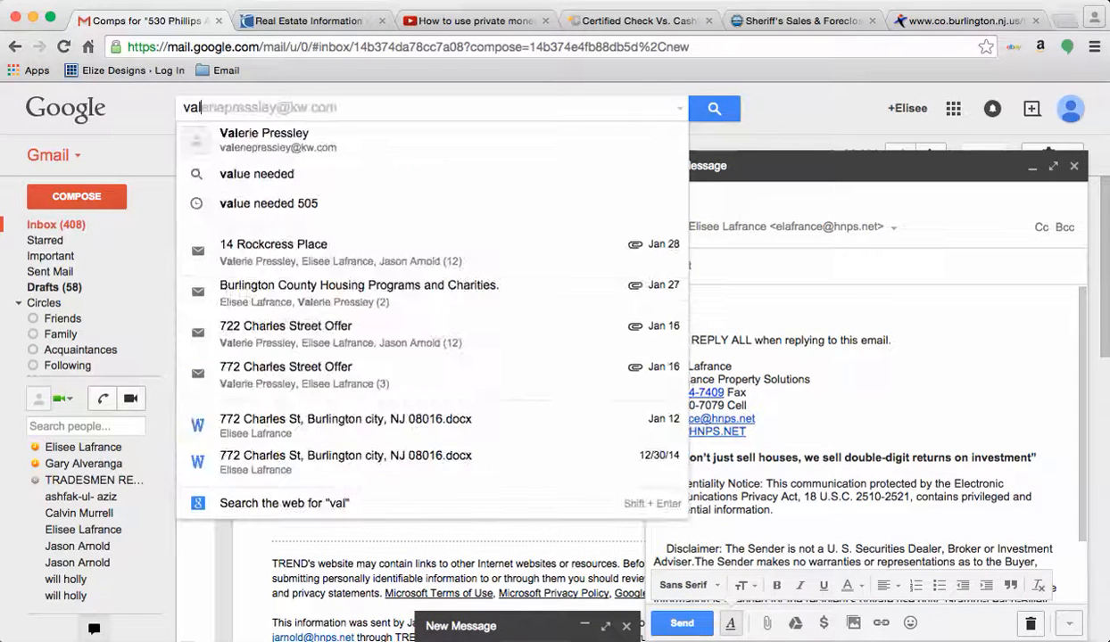
type("ue needed")
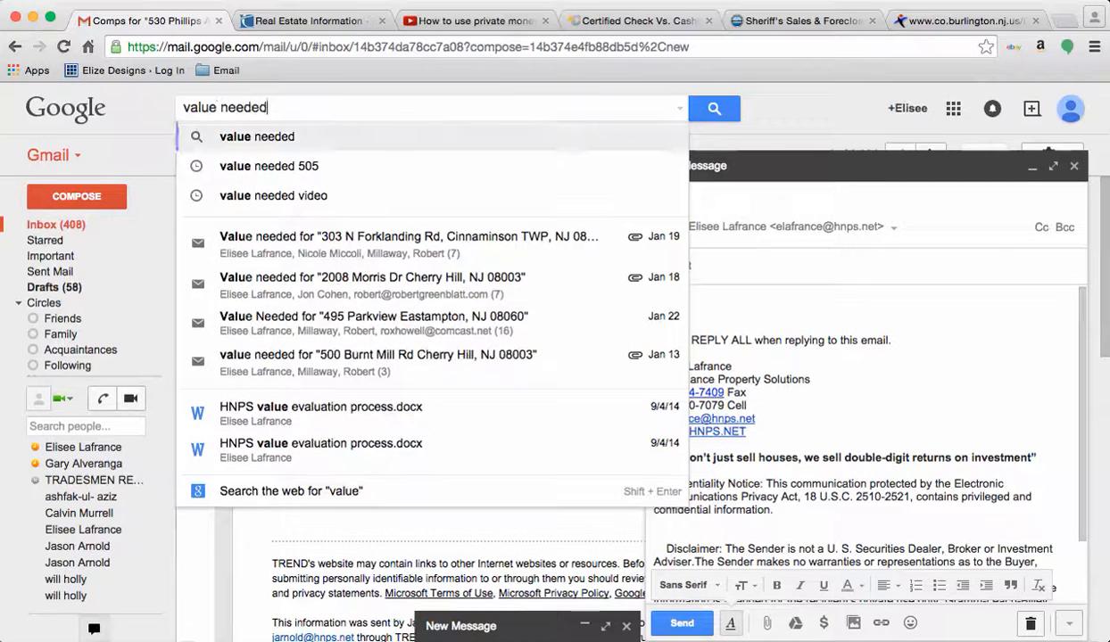
key("Return")
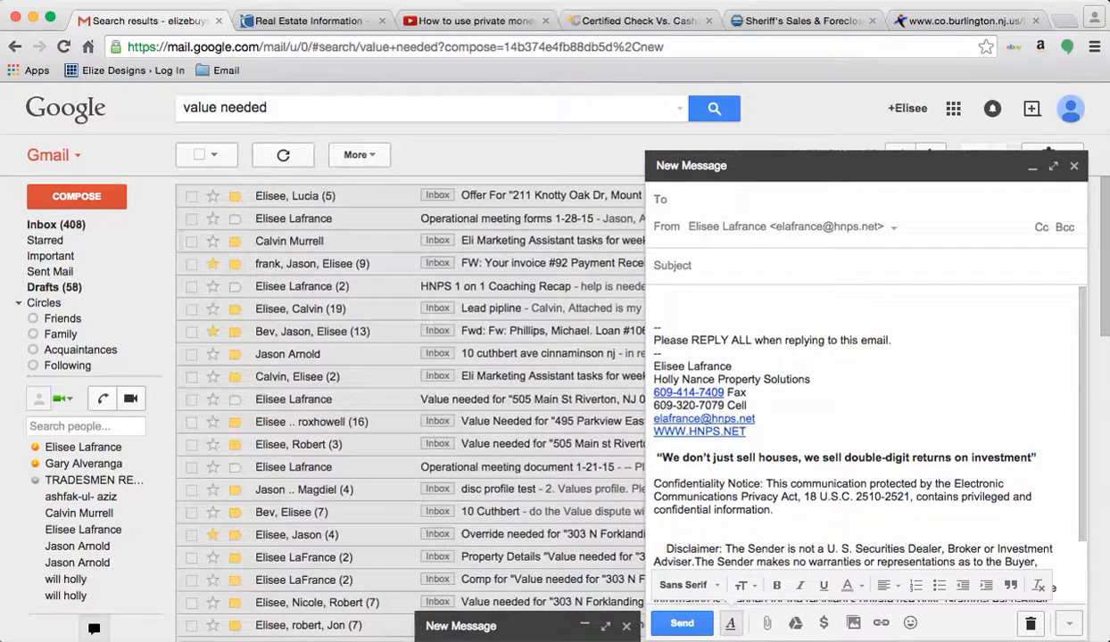
Step: Copy the 'Value Needed for' prefix from an earlier email into the new draft's subject
scroll(410, 401, "down", 2)
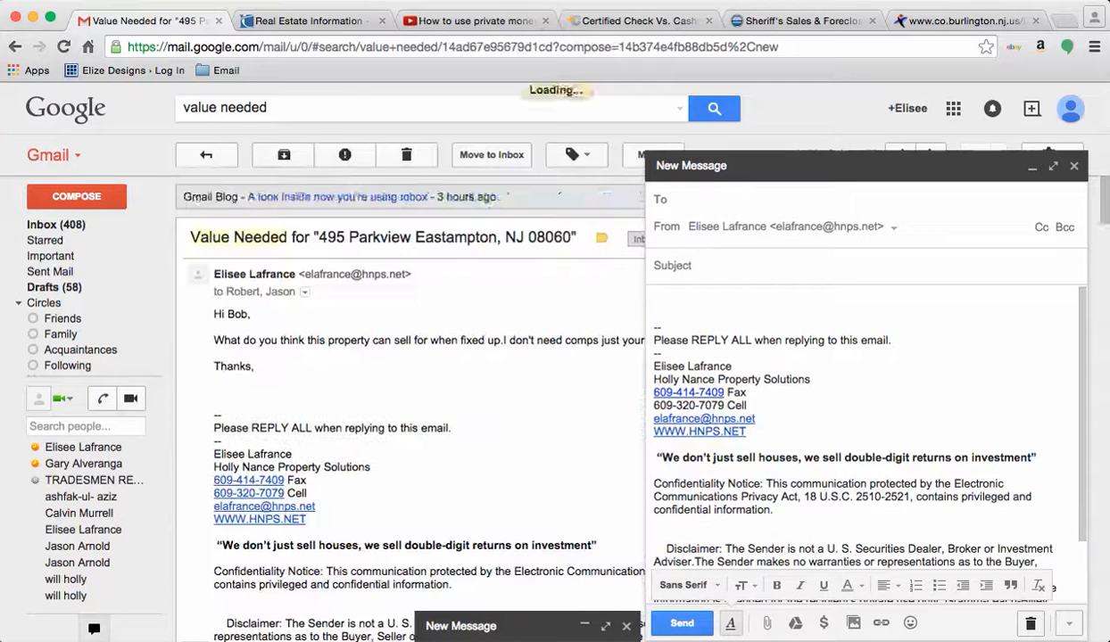
left_click_drag(190, 238, 312, 238)
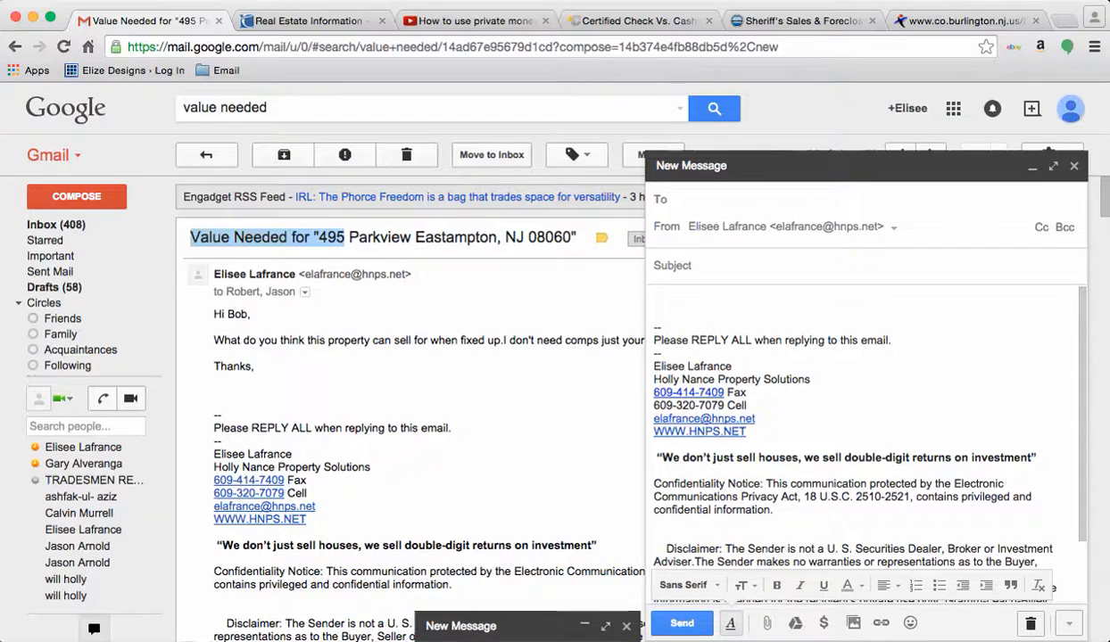
left_click(330, 272)
left_click_drag(318, 237, 190, 238)
key("super+c")
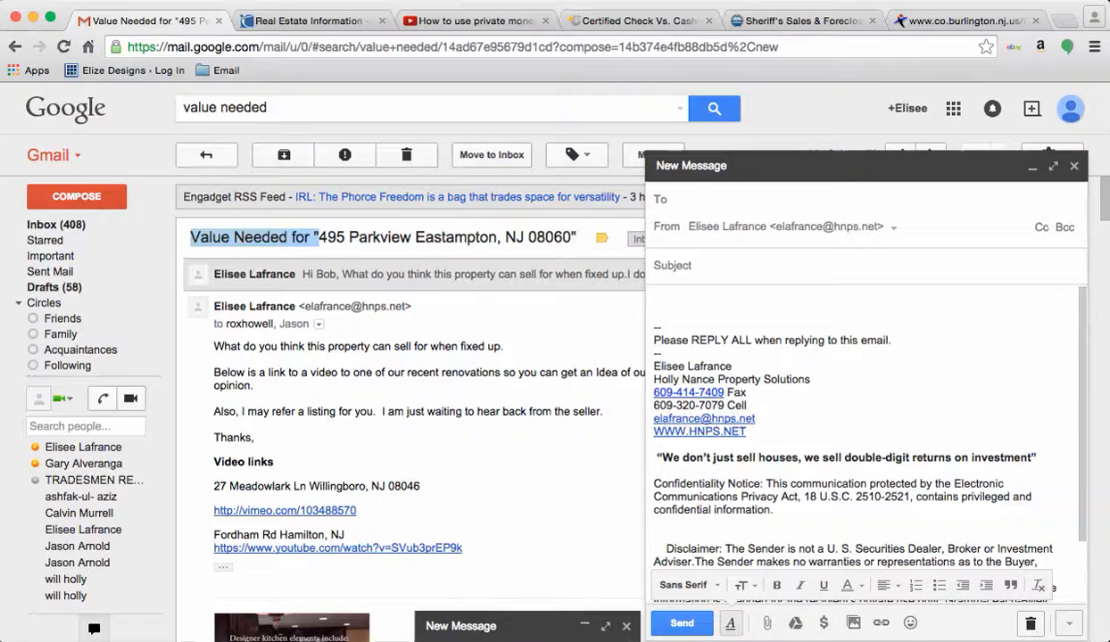
left_click(705, 265)
key("super+v")
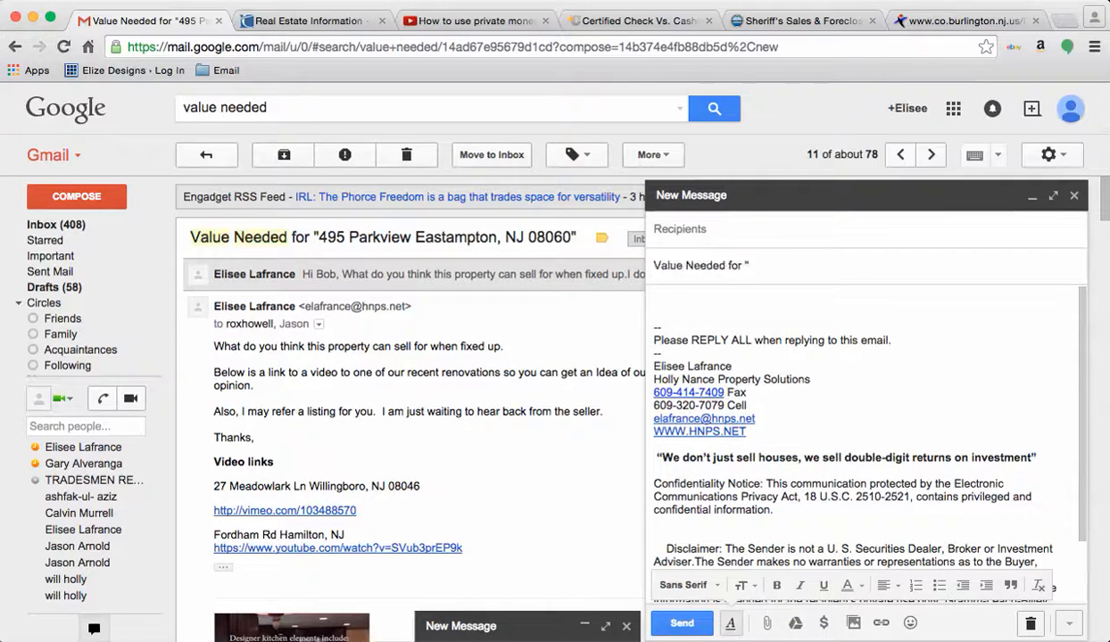
key("super+Tab")
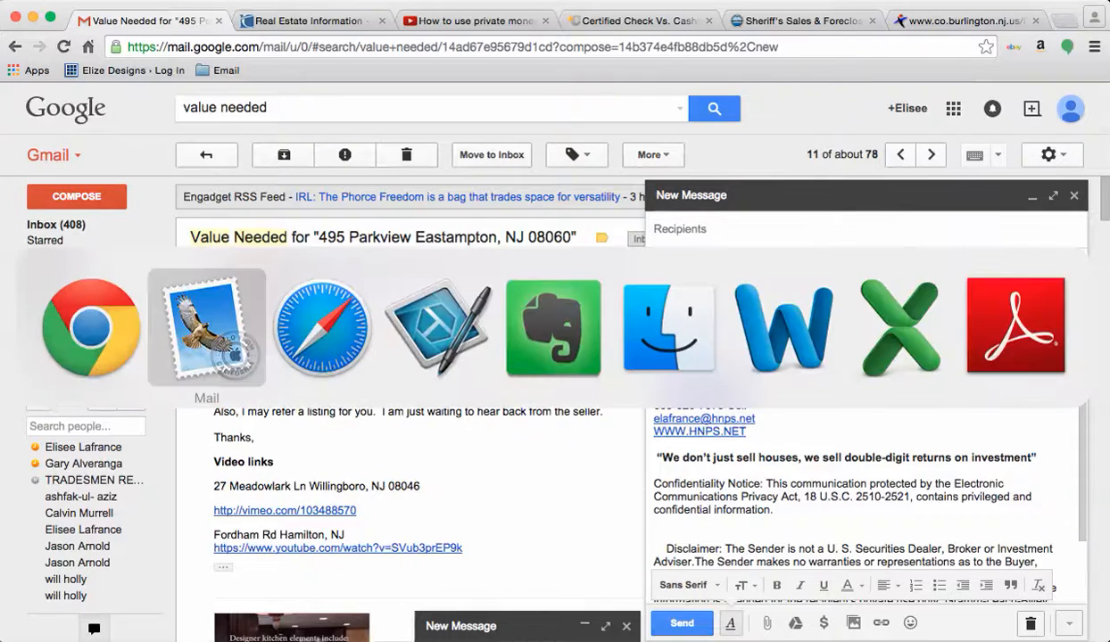
key("super+Tab")
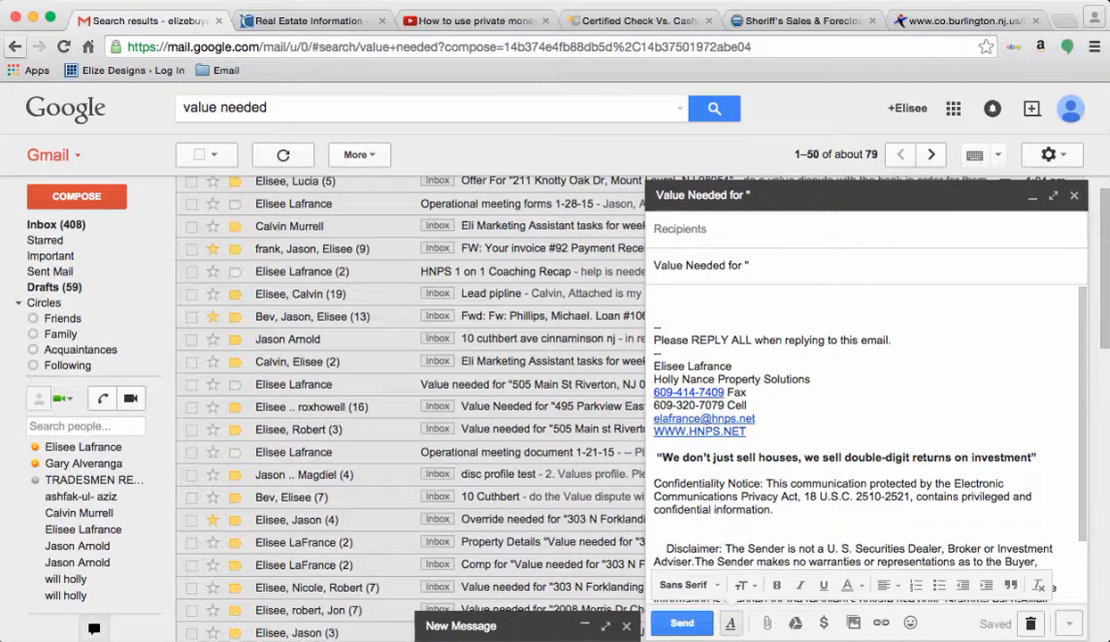
left_click(15, 46)
left_click(267, 88)
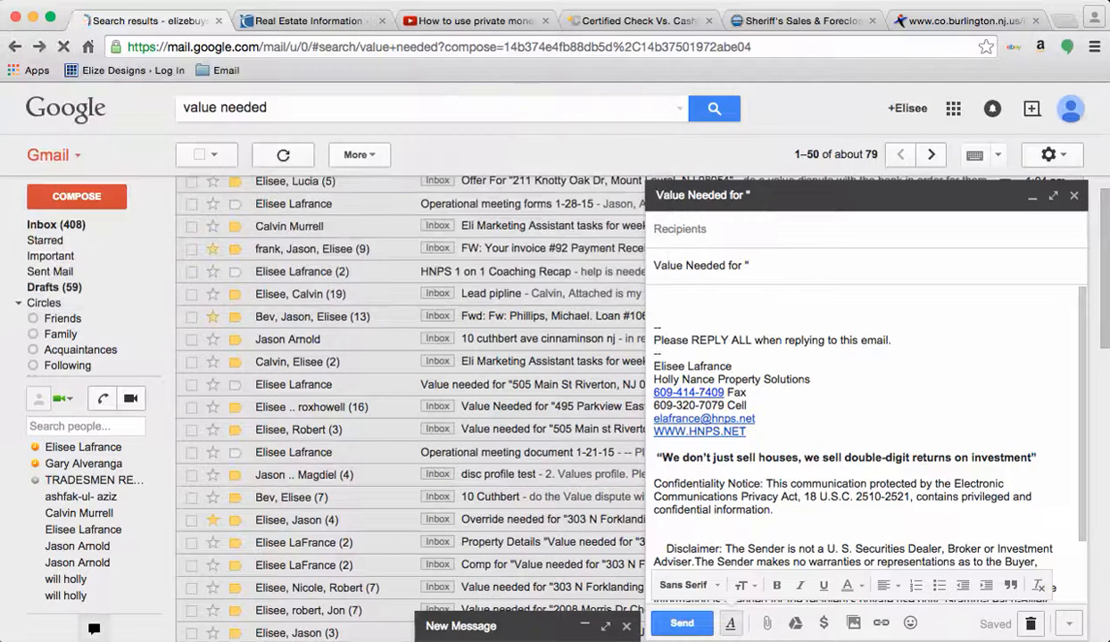
left_click_drag(269, 237, 548, 238)
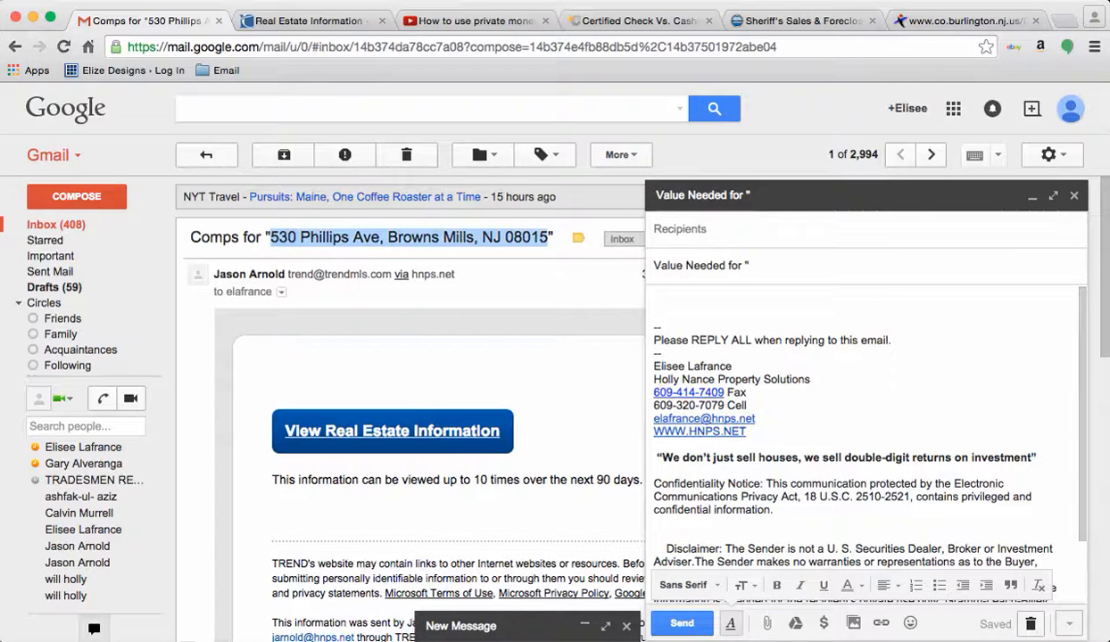
left_click(751, 265)
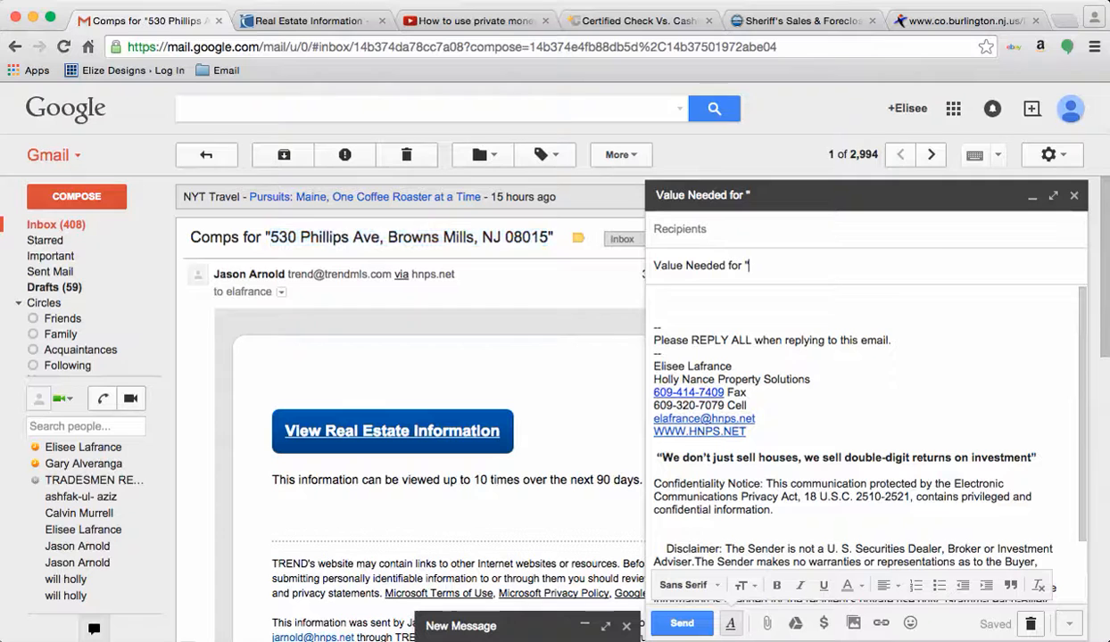
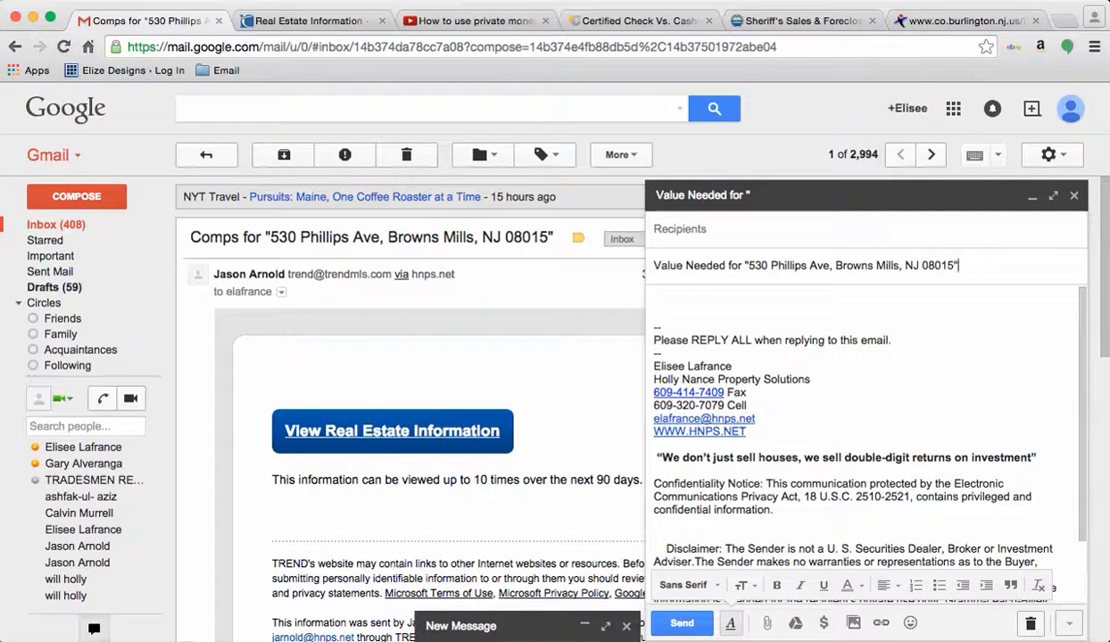
Step: Search the mailbox again for 'value needed' emails
left_click(390, 108)
type("vale")
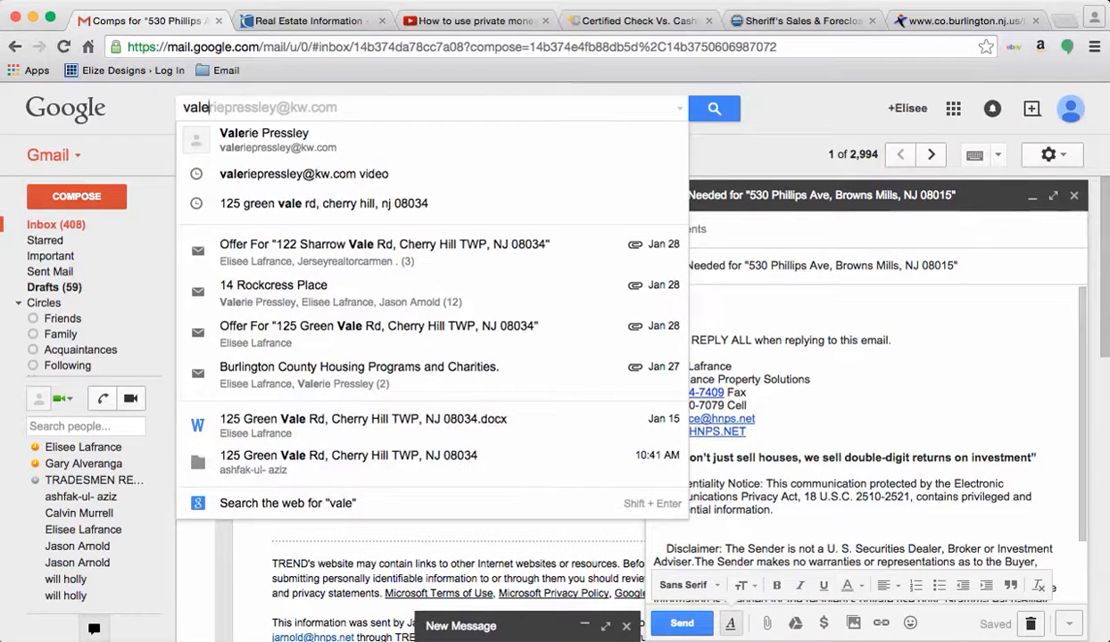
key("BackSpace")
type("ue needed")
key("Down")
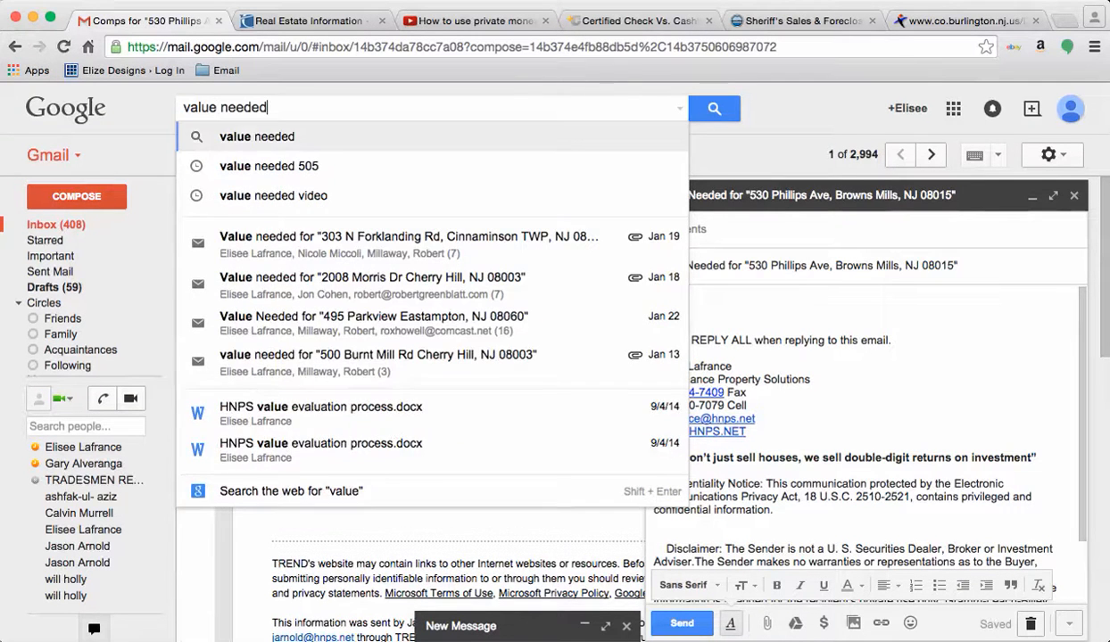
key("Return")
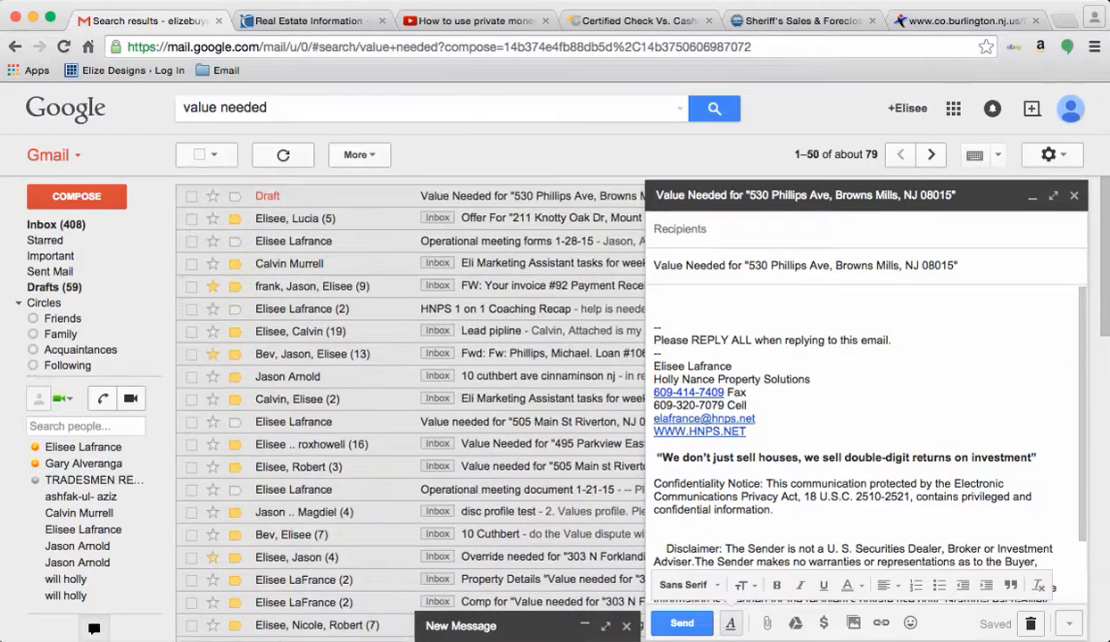
left_click(535, 444)
scroll(535, 444, "down", 1)
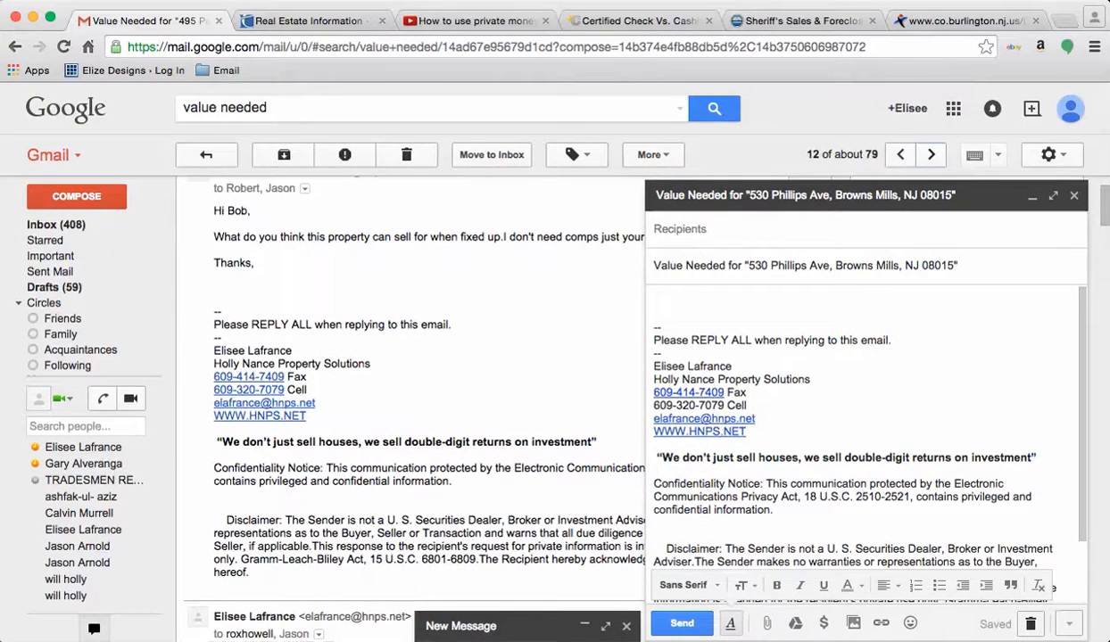
left_click(930, 154)
left_click(930, 154)
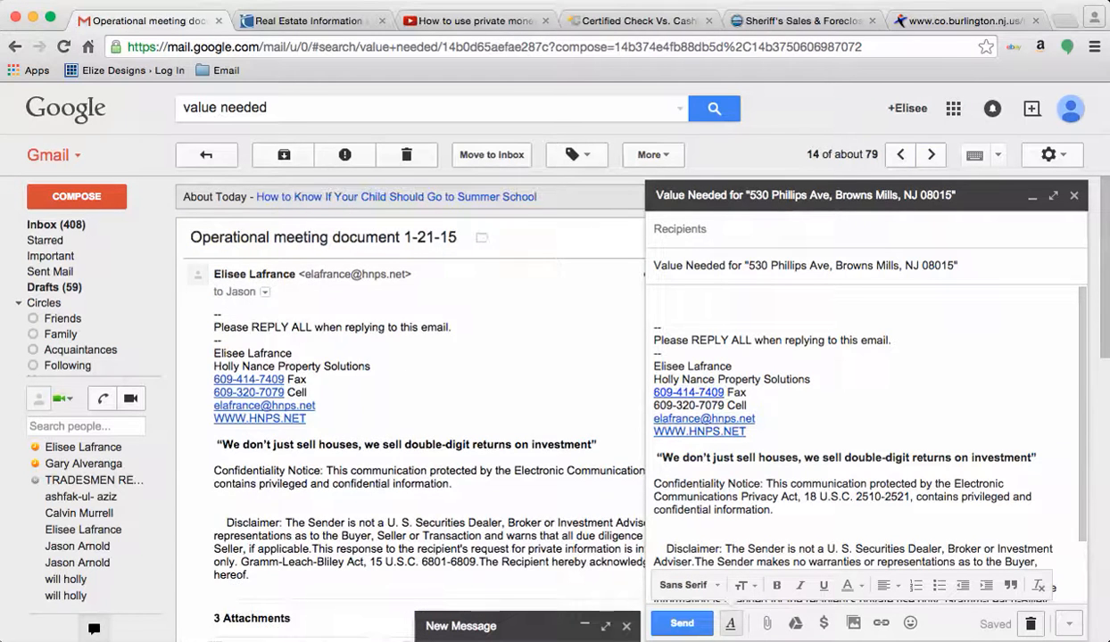
left_click(930, 155)
left_click(930, 154)
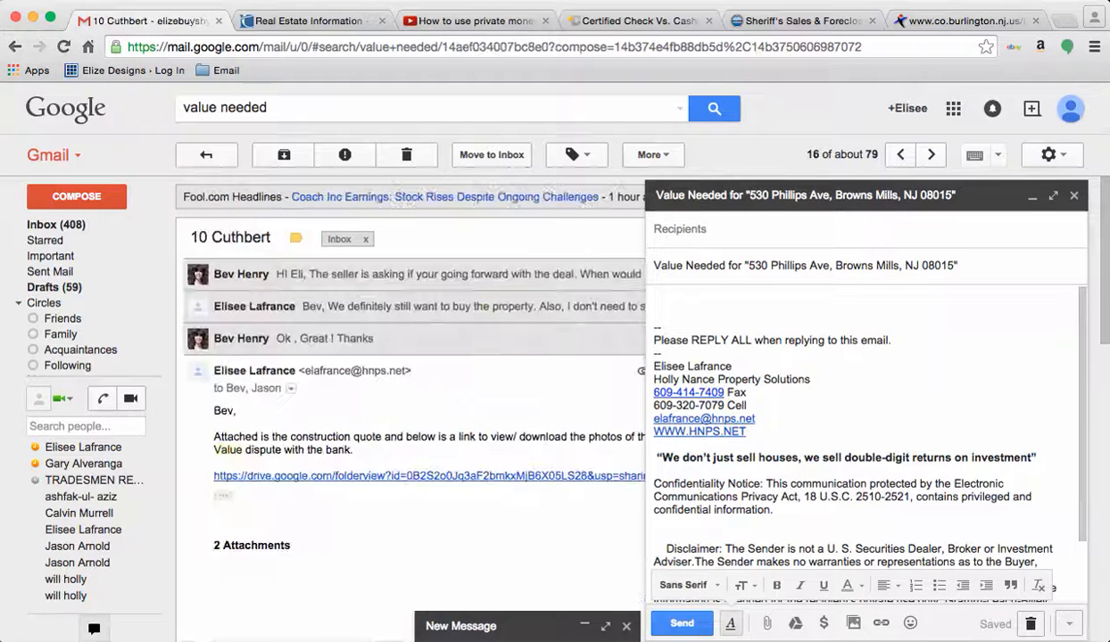
left_click(930, 154)
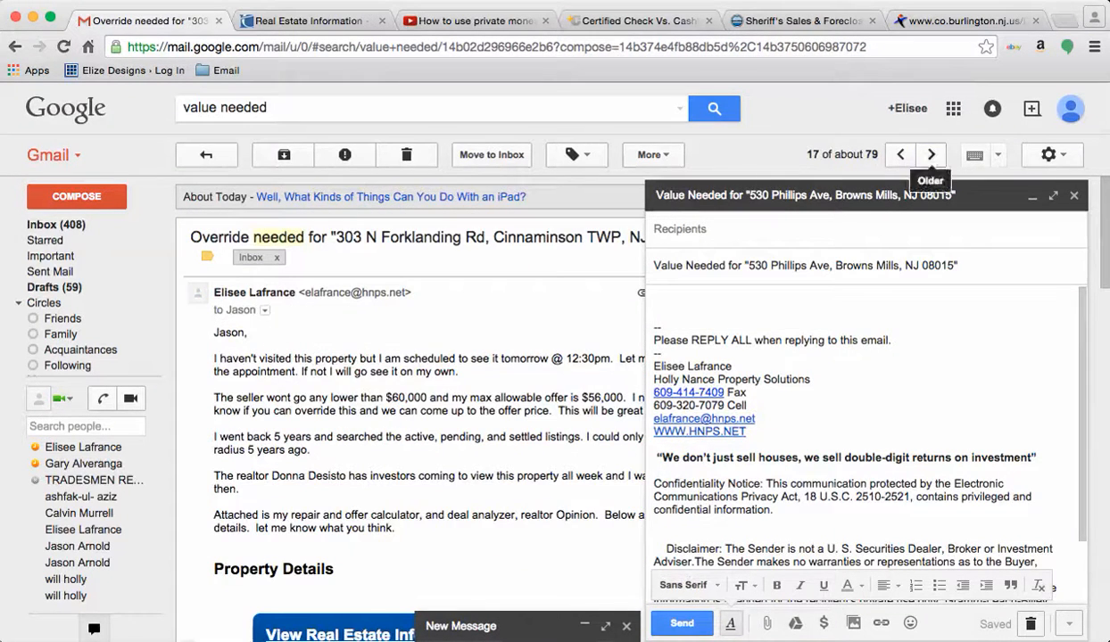
left_click(931, 155)
left_click(931, 154)
left_click(931, 154)
left_click(930, 155)
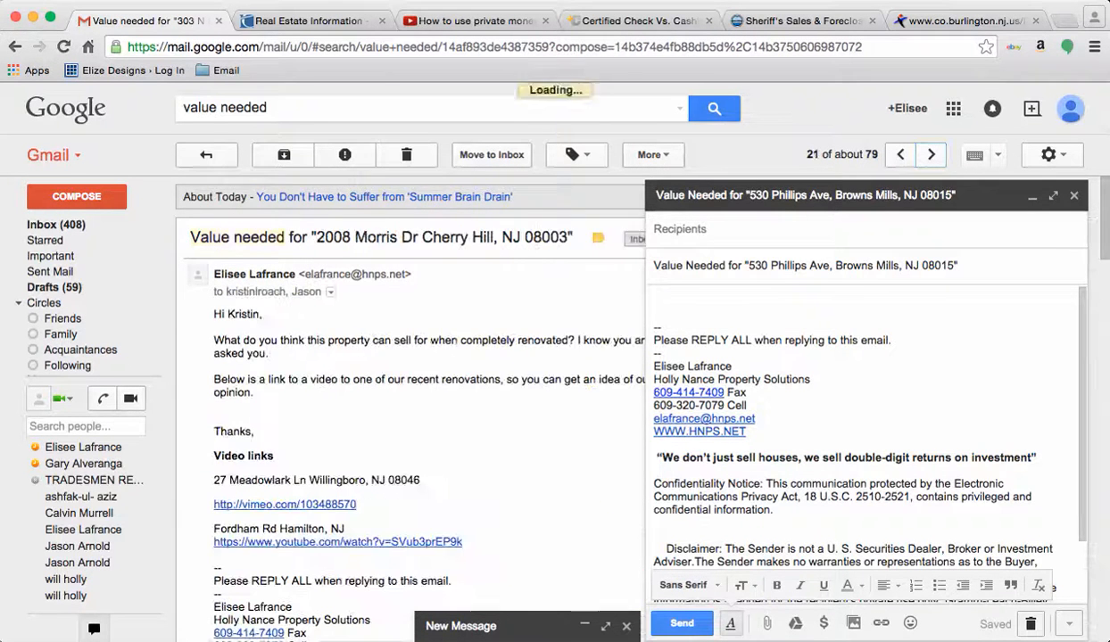
Step: Refine the mail search to 'value needed meadowlark'
left_click(270, 107)
type("me")
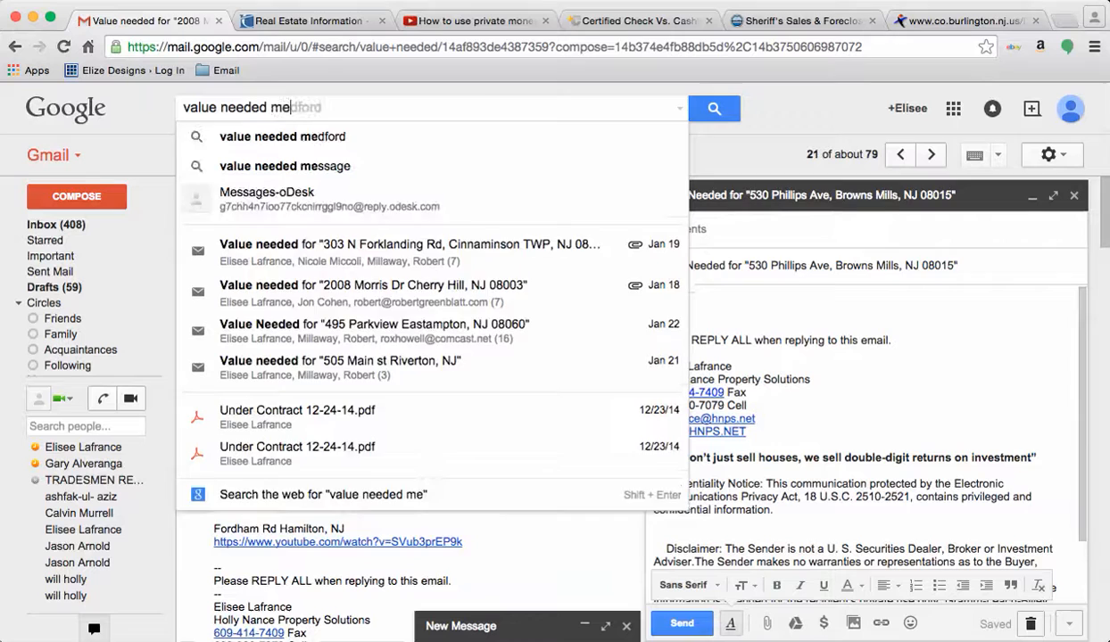
type("adowlark")
key("Return")
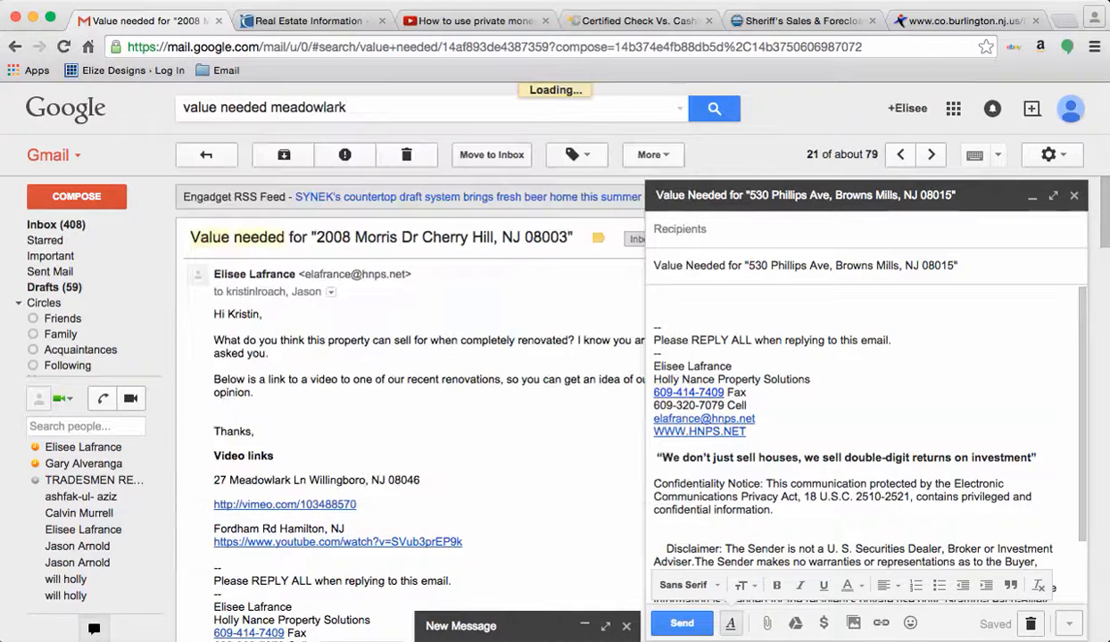
left_click(533, 241)
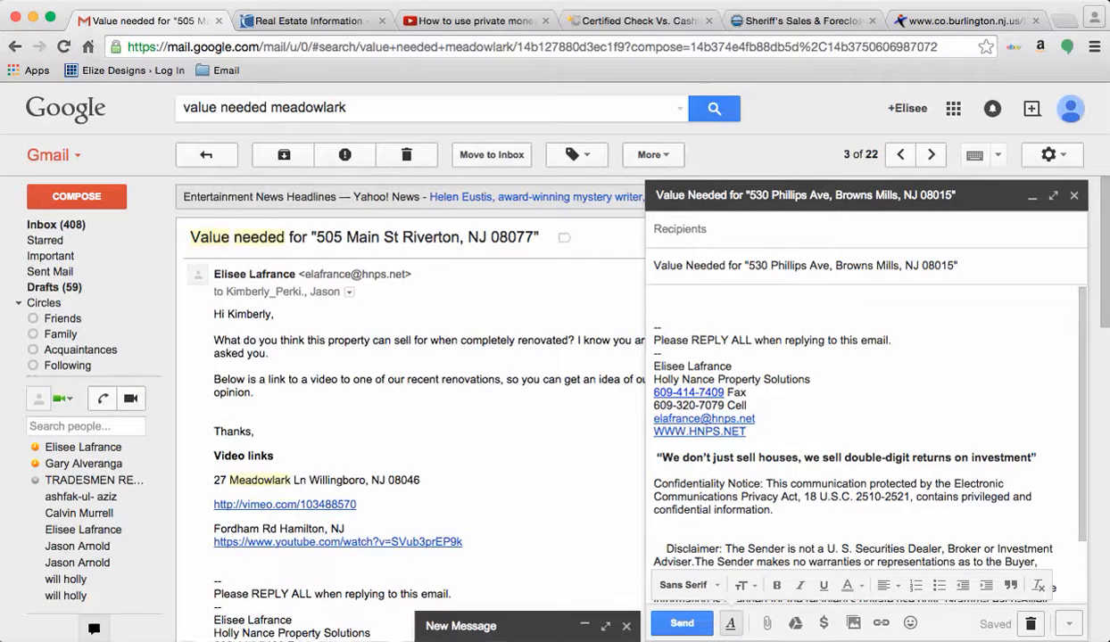
left_click_drag(214, 314, 225, 560)
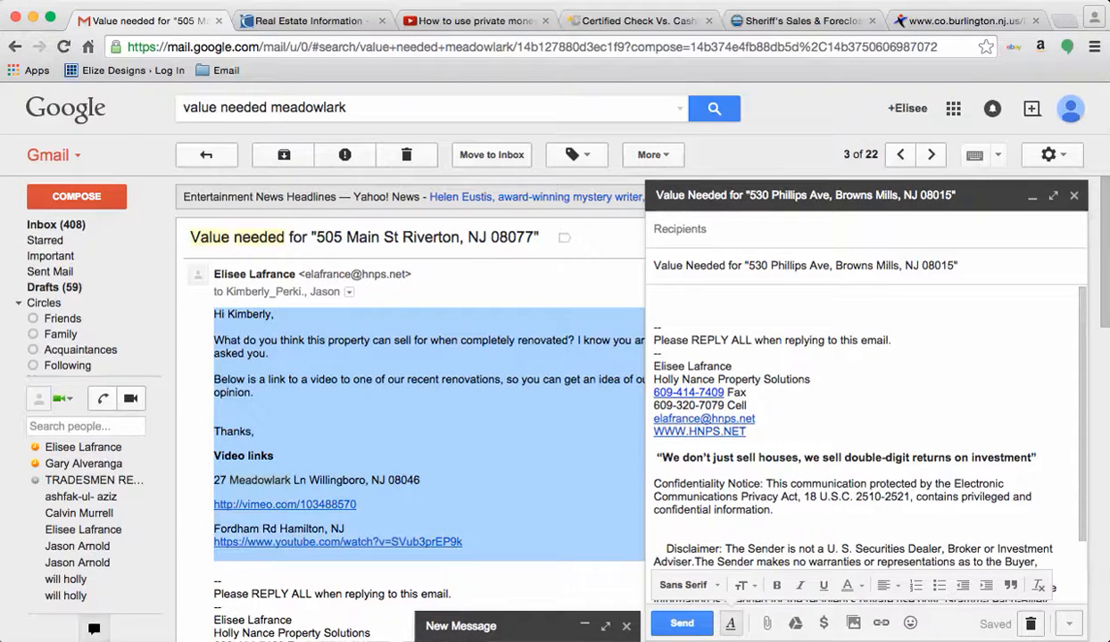
left_click(656, 301)
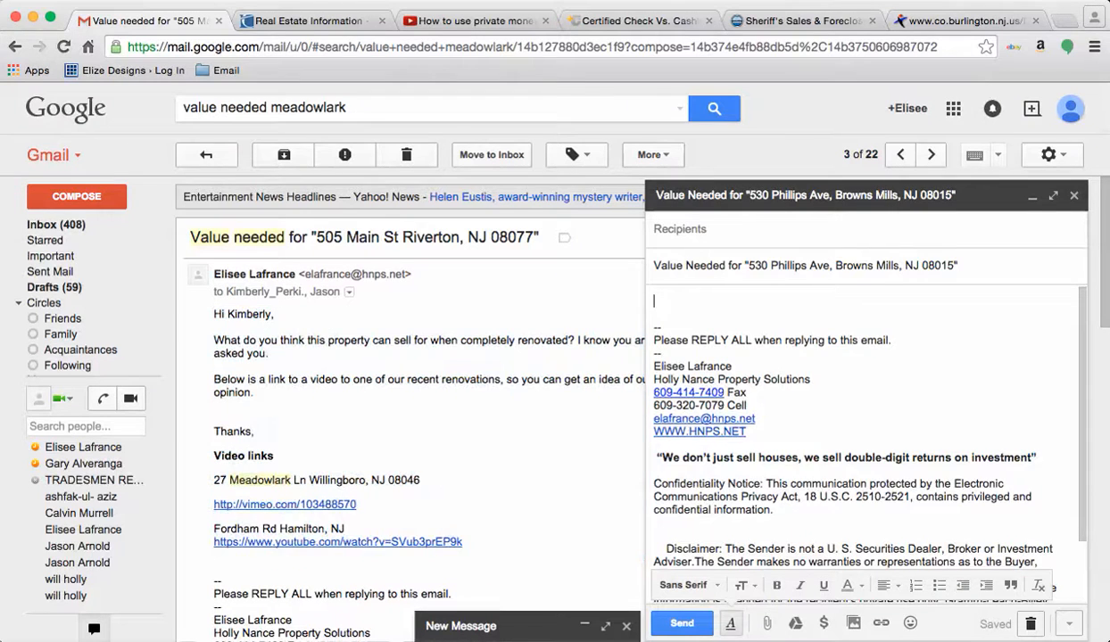
Step: Replace the greeting's old name with the listing agent's first name and clear its formatting
double_click(686, 301)
key("BackSpace")
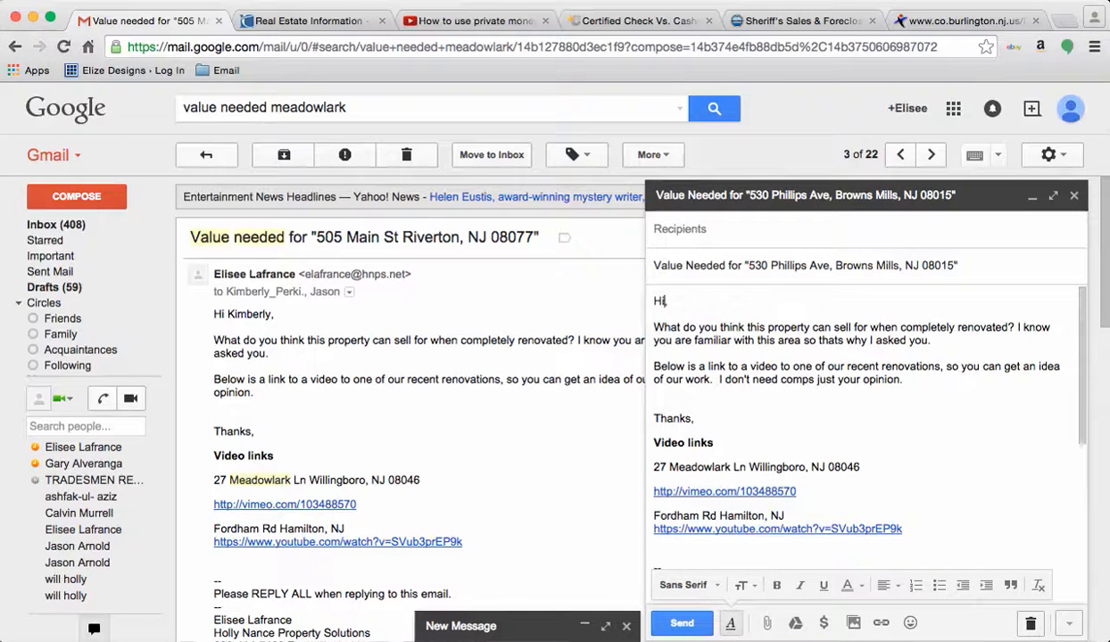
key("super+Tab")
key("super+Tab")
key("super+Tab")
key("super+Tab")
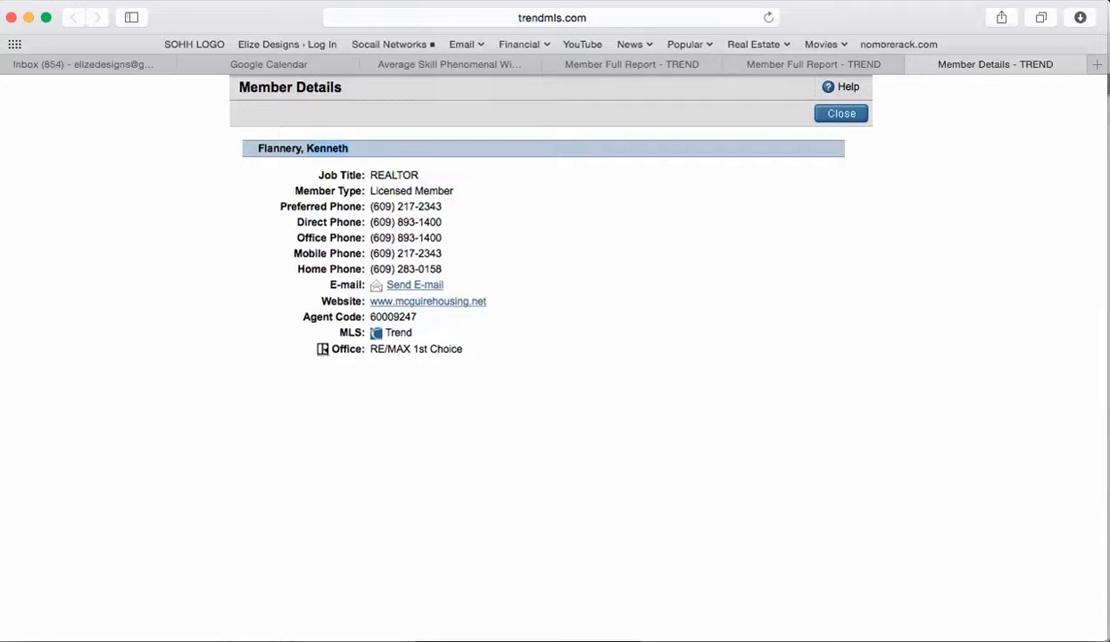
key("super+Tab")
type("Kenneth")
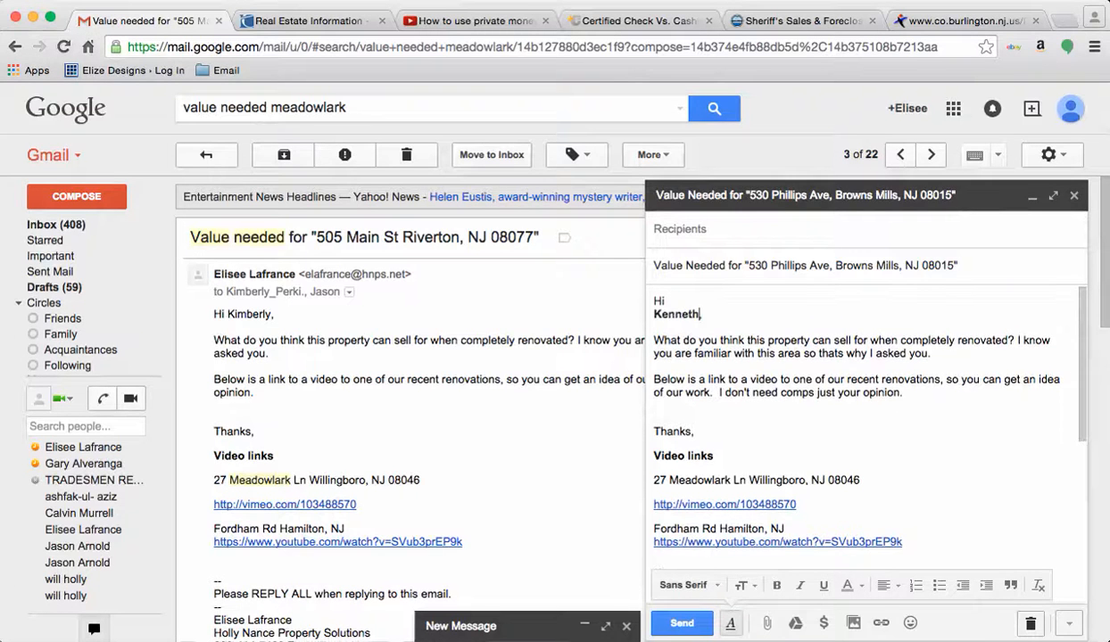
key("Delete")
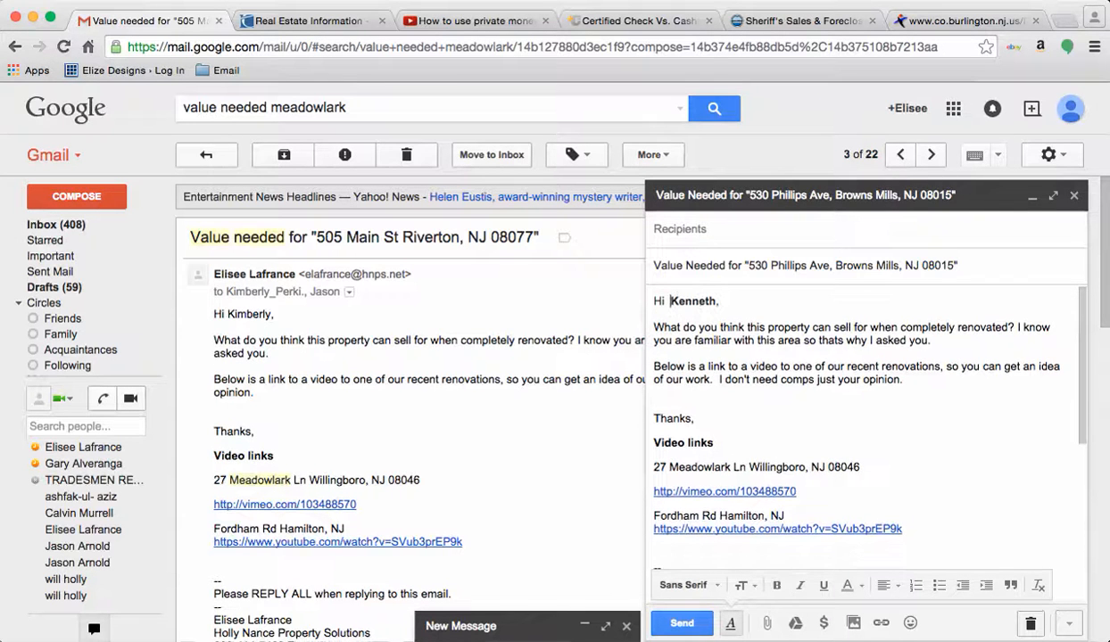
left_click_drag(719, 301, 653, 301)
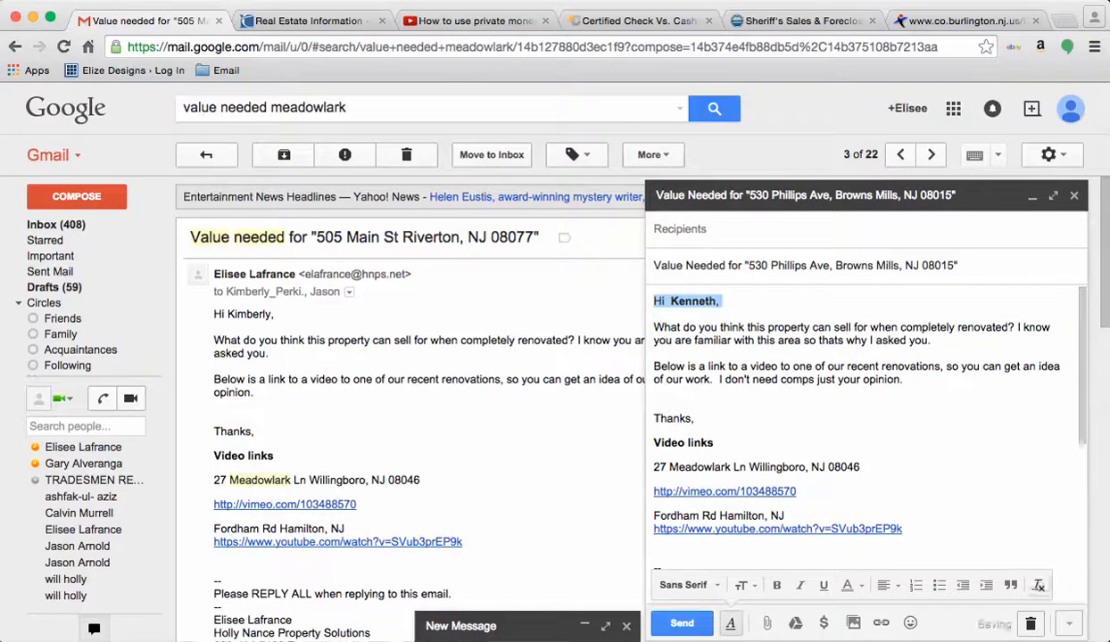
left_click(1038, 586)
Step: Add 'I see that you recently sold a home in this area.' and join it to the renovation question
key("Right")
key("Return")
key("Return")
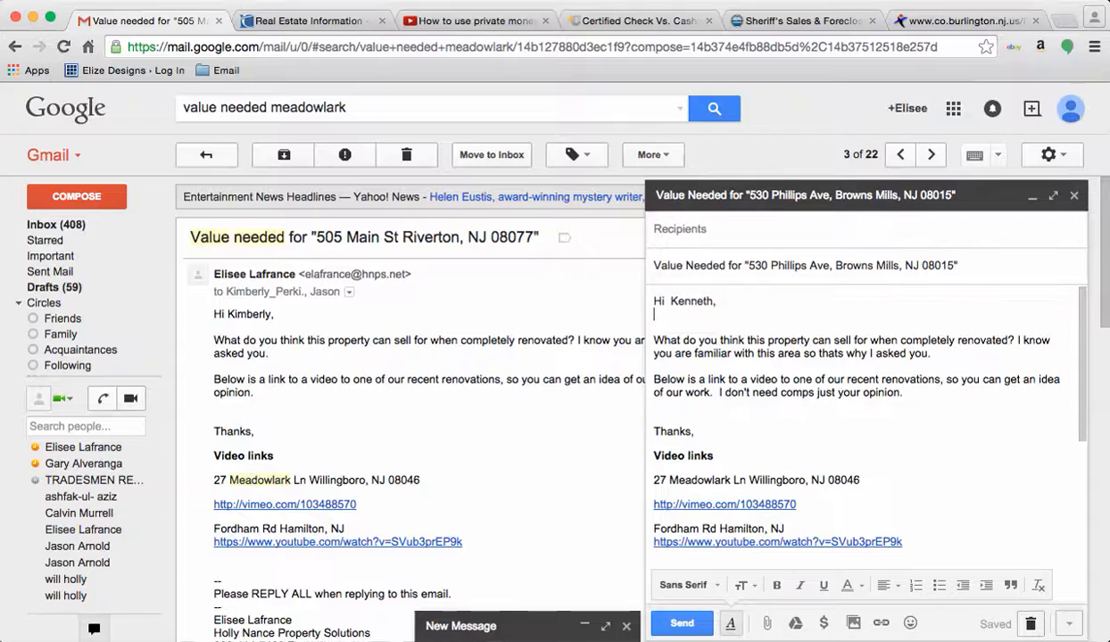
key("BackSpace")
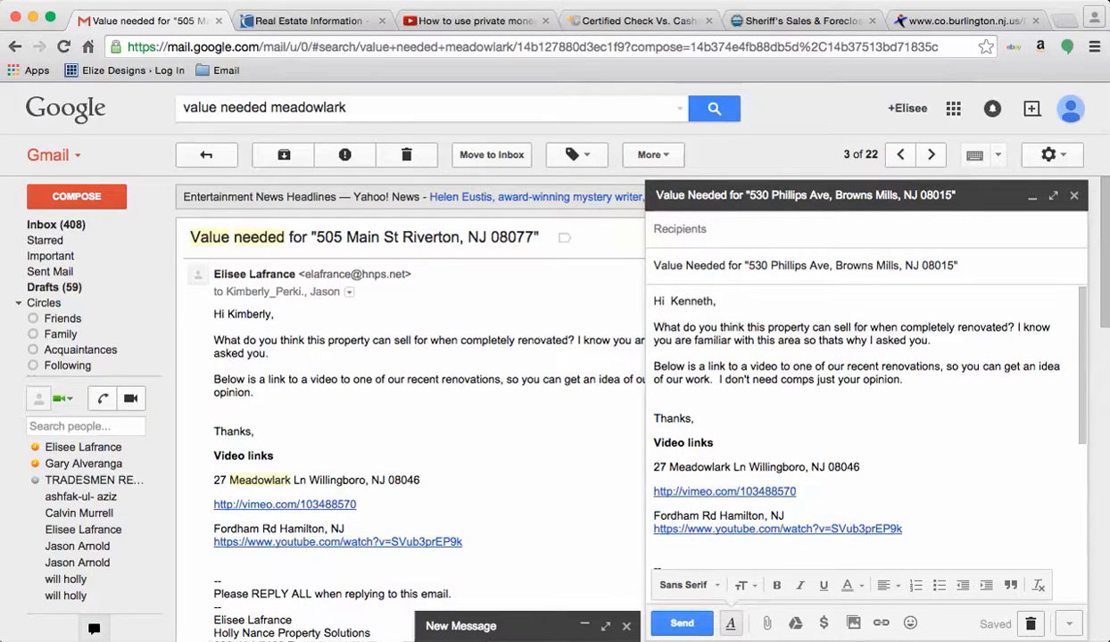
key("Return")
key("Return")
type("I see that you recently sold a home i")
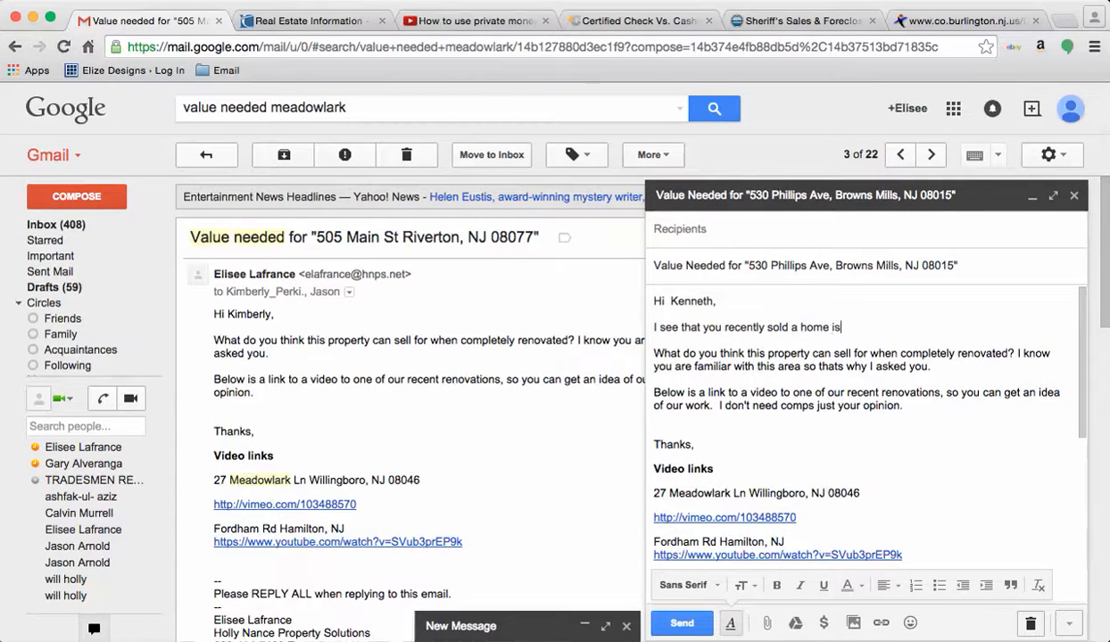
type("n this area.")
key("Delete")
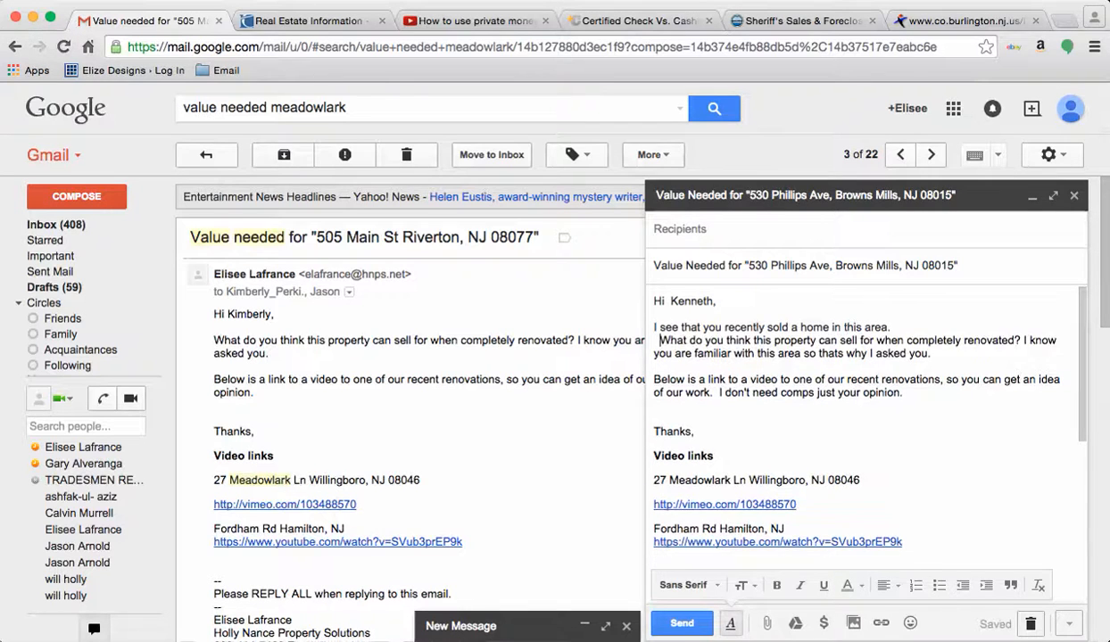
key("BackSpace")
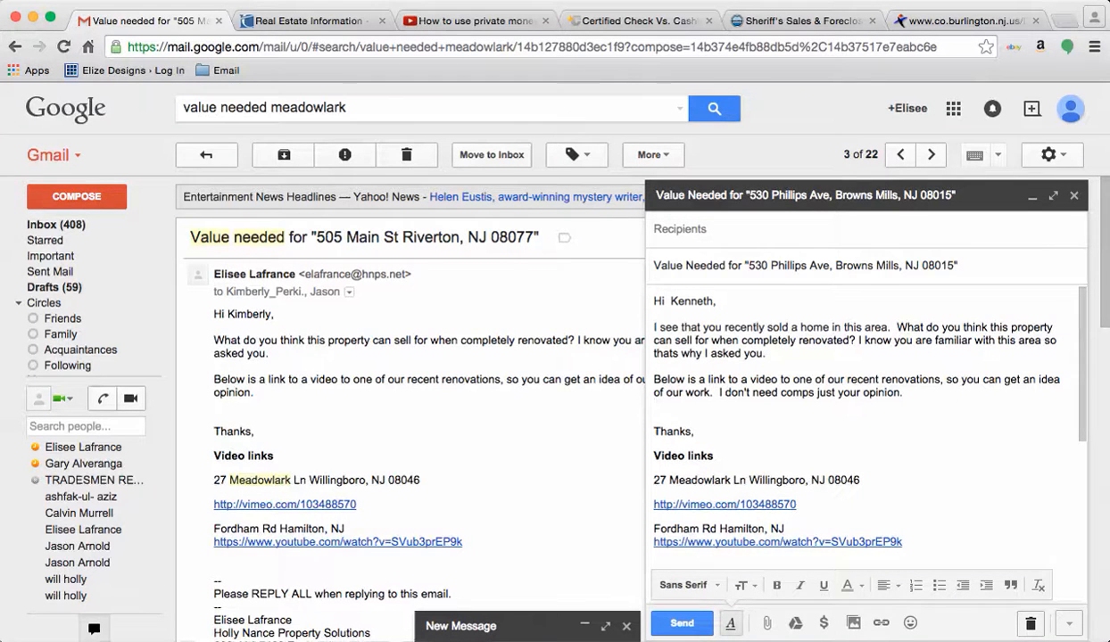
Step: Paste the listing agent's e-mail address into the draft's To field
left_click(680, 229)
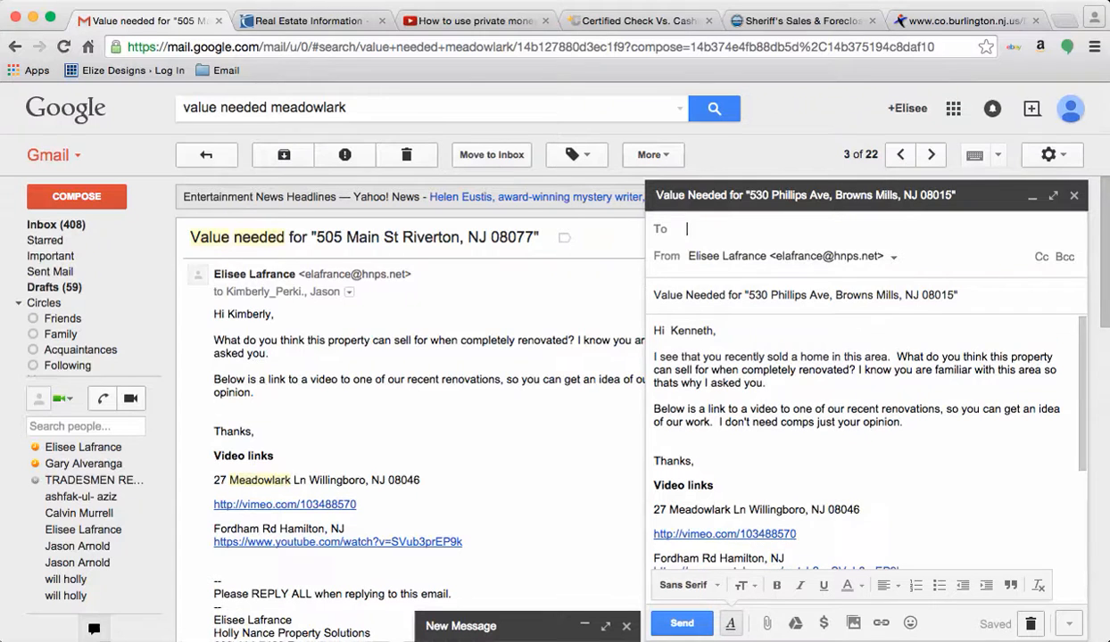
key("super+Tab")
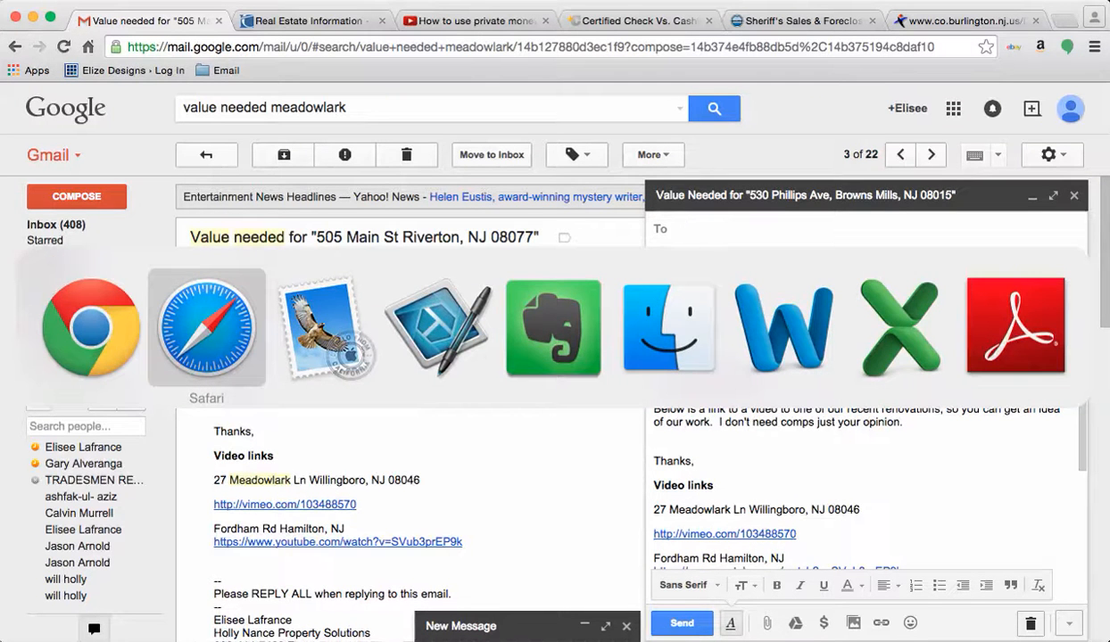
key("super+Tab")
key("super+Tab")
key("super+Tab")
key("super+Tab")
key("super+Tab")
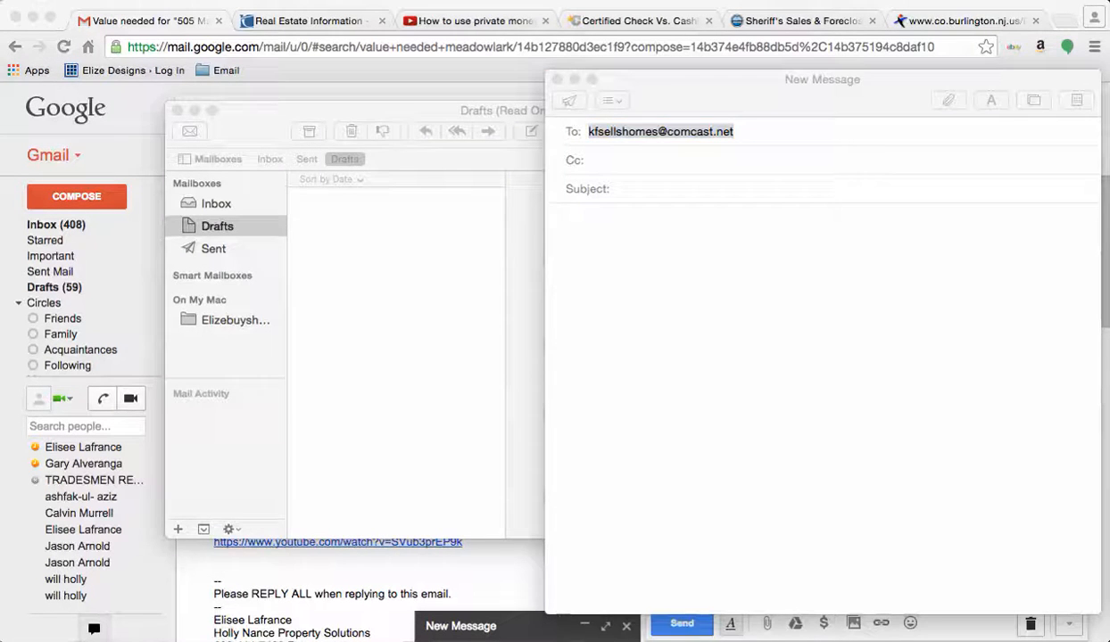
key("super+Tab")
key("super+v")
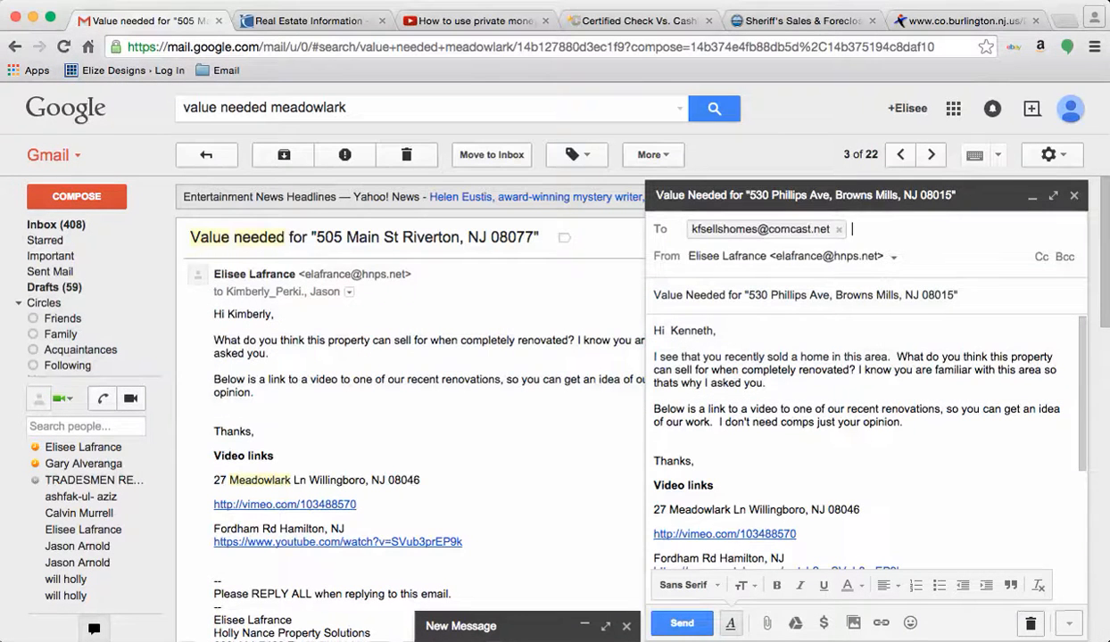
Step: Delete the 'I know you are familiar with this area' sentence and send the email
left_click(806, 357)
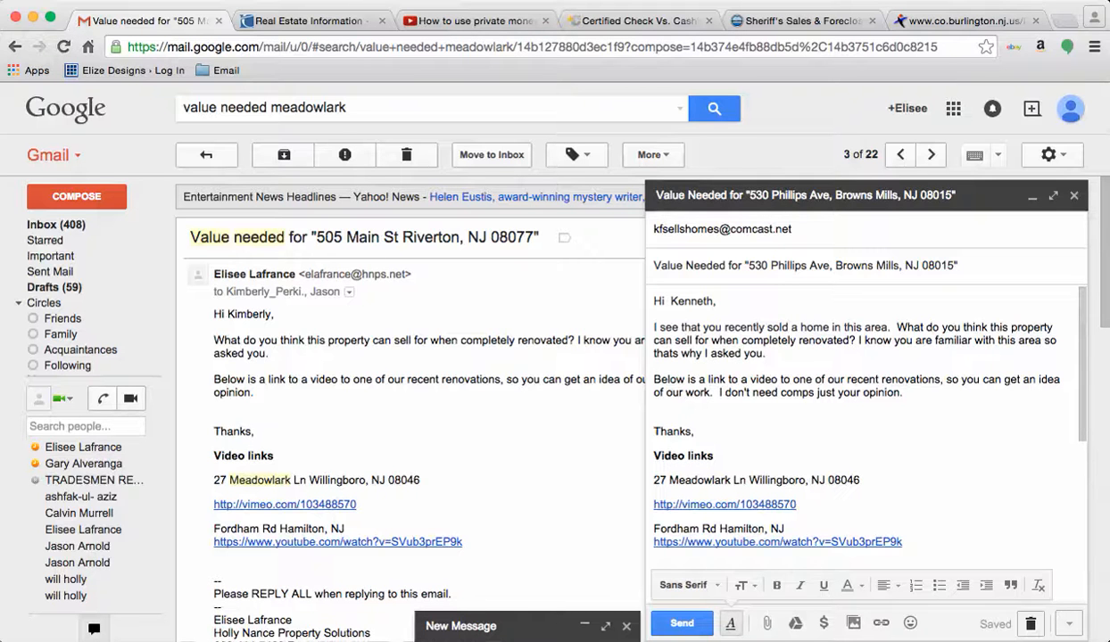
left_click_drag(858, 341, 801, 362)
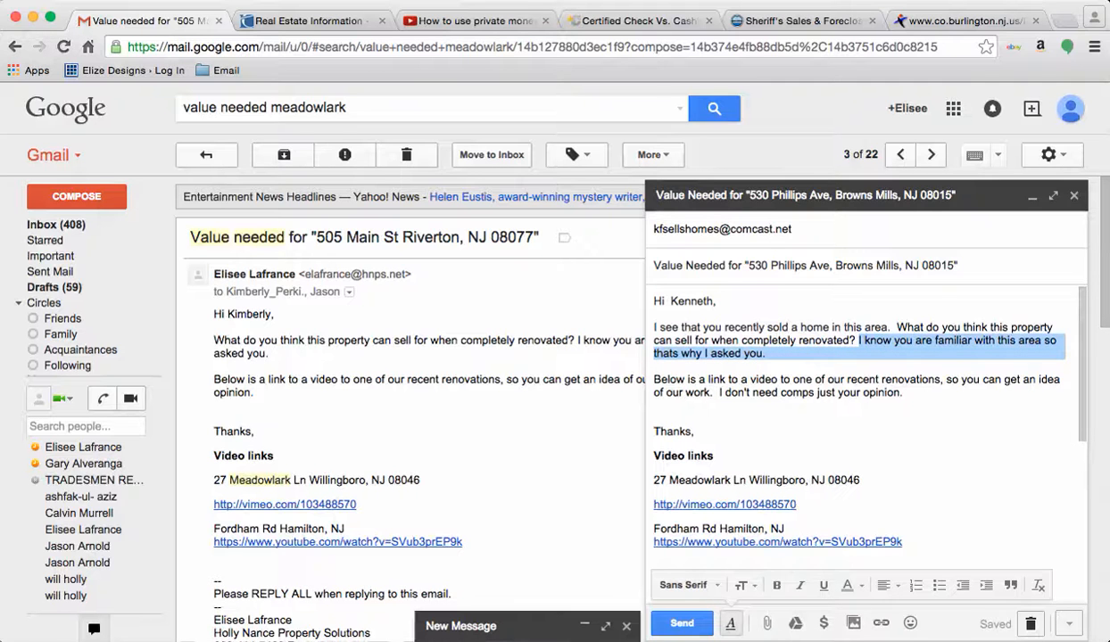
key("BackSpace")
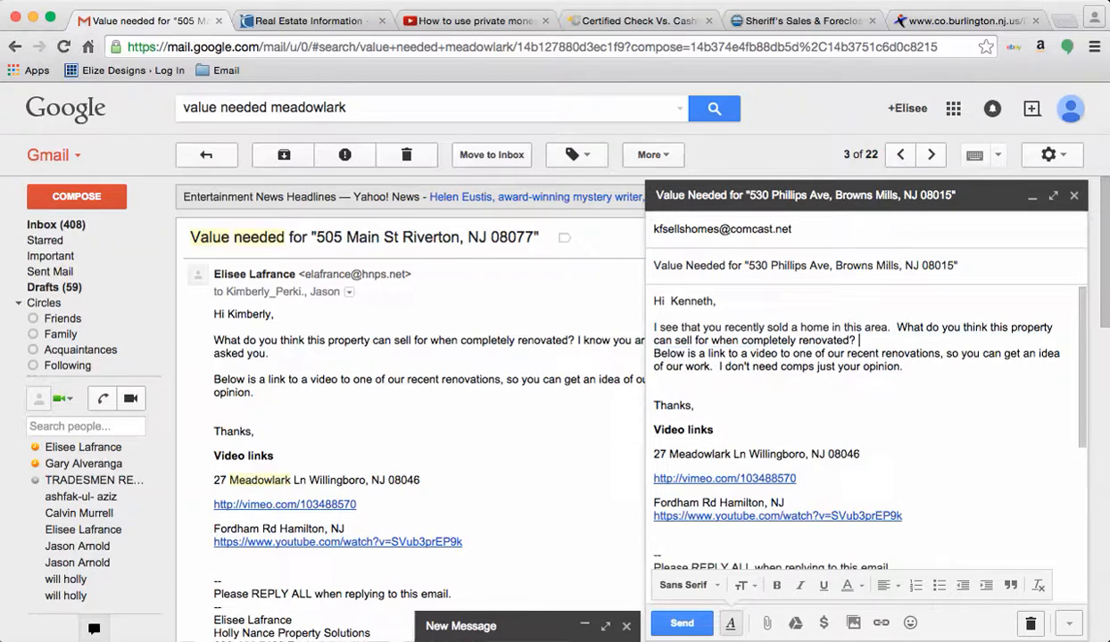
key("Return")
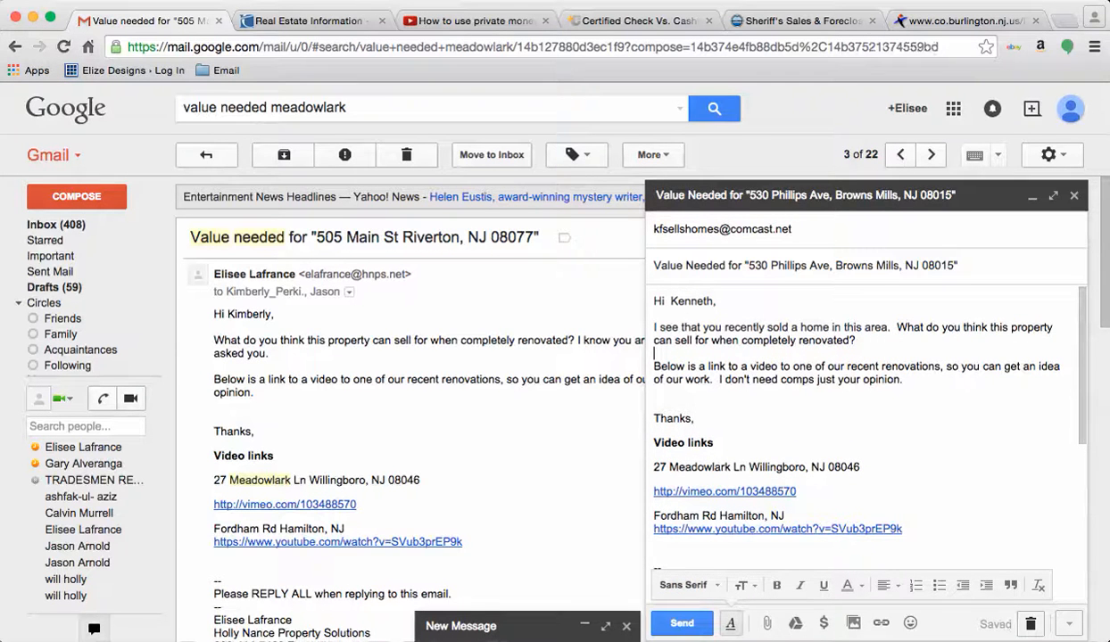
scroll(861, 428, "down", 1)
scroll(862, 428, "up", 1)
left_click(681, 623)
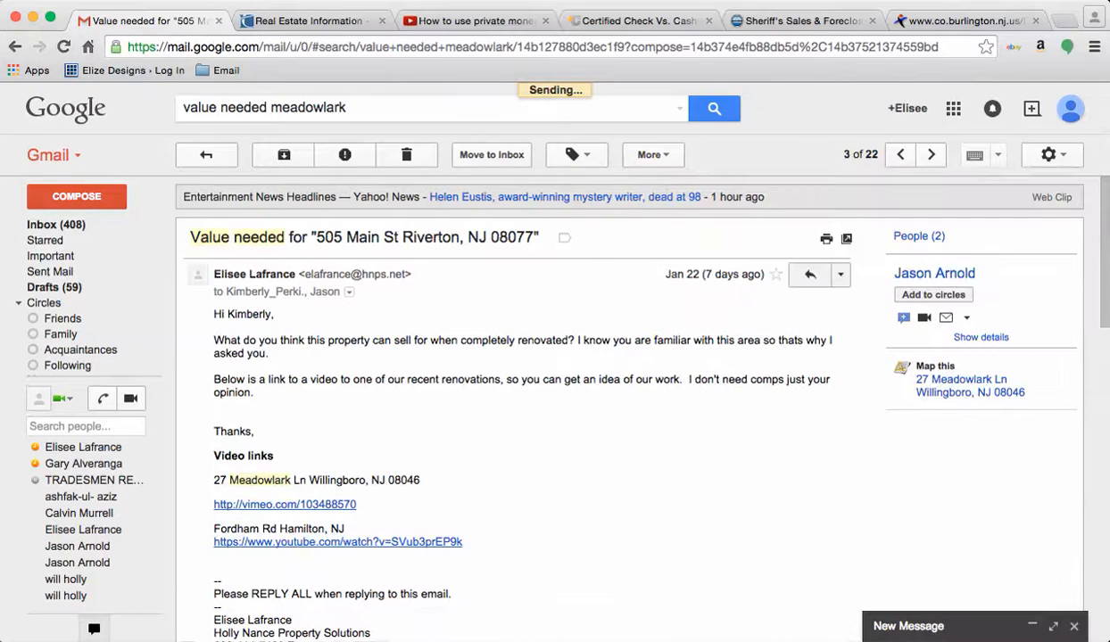
key("super+Tab")
key("super+Tab")
key("super+Tab")
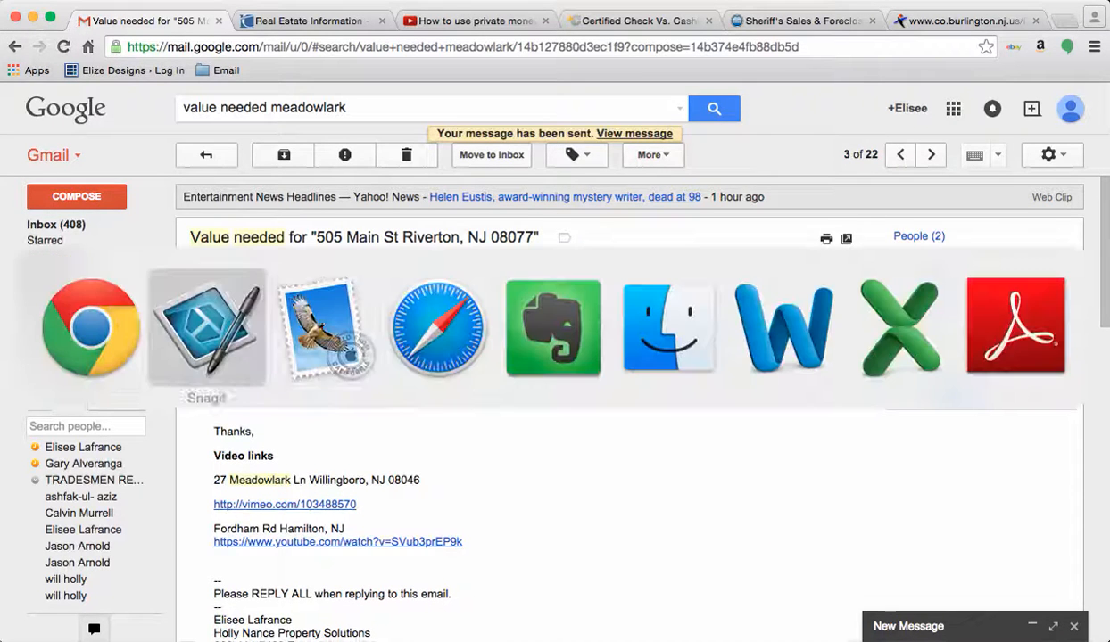
left_click(812, 64)
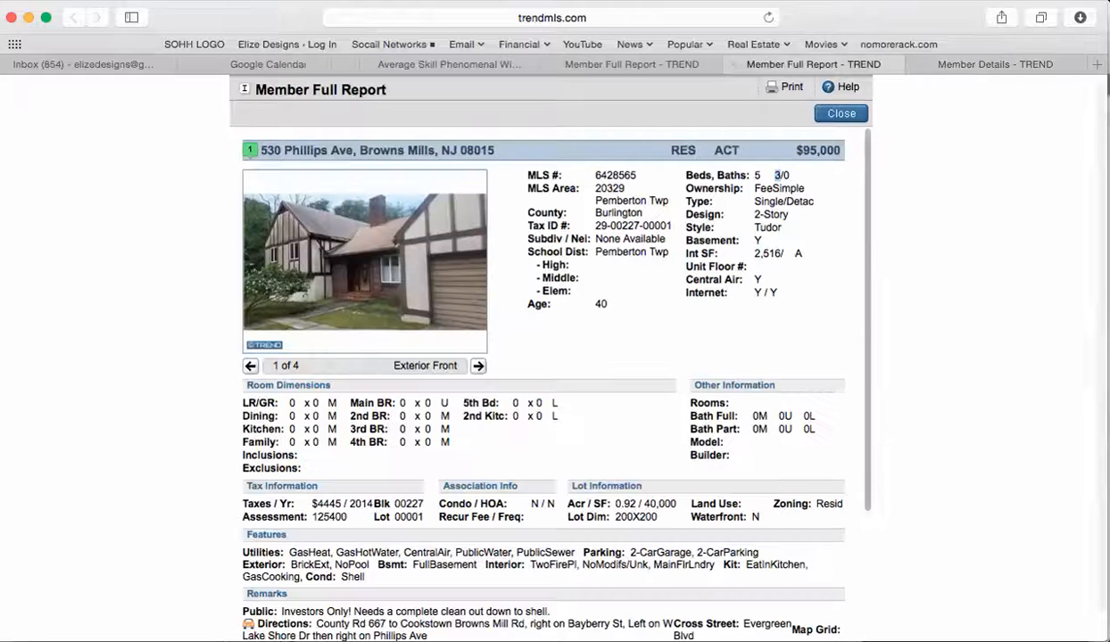
left_click(632, 64)
scroll(580, 143, "up", 10)
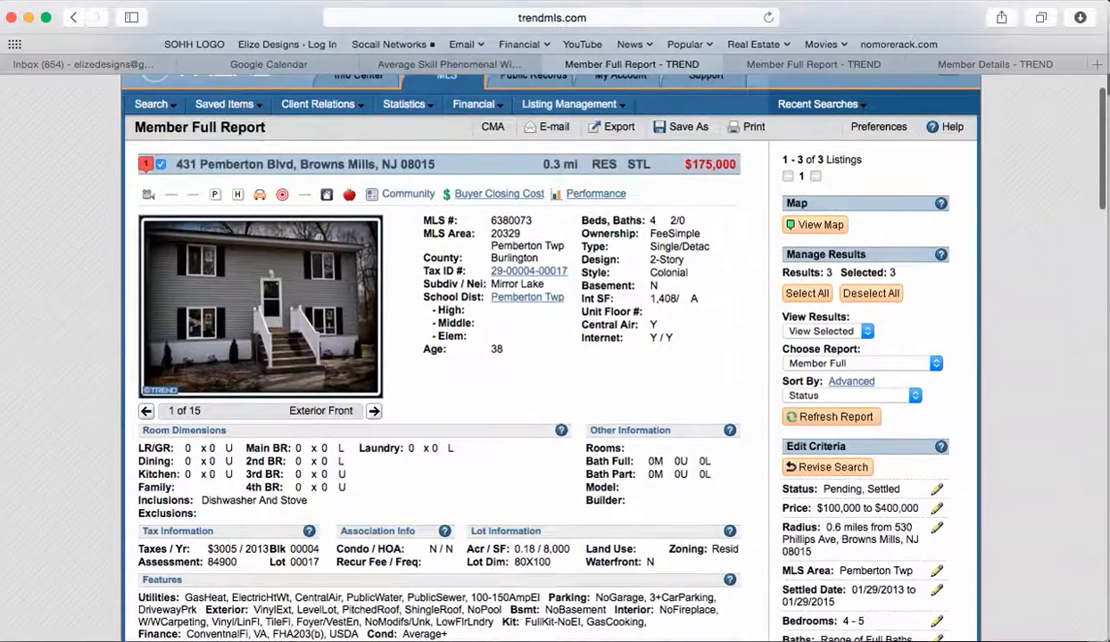
scroll(553, 356, "down", 10)
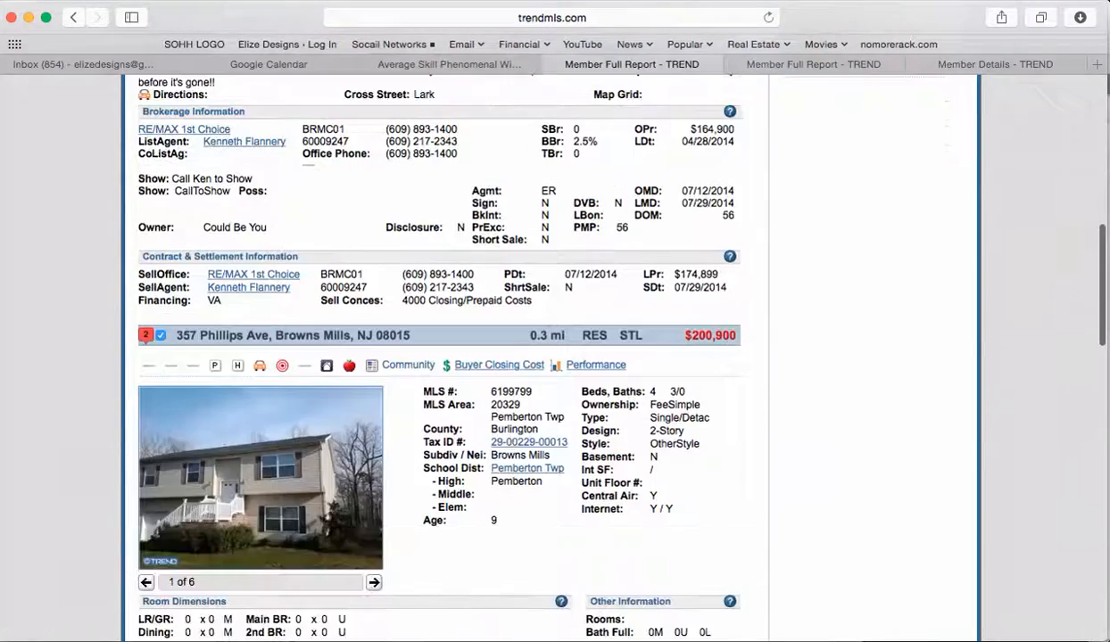
scroll(437, 357, "down", 5)
scroll(437, 357, "up", 6)
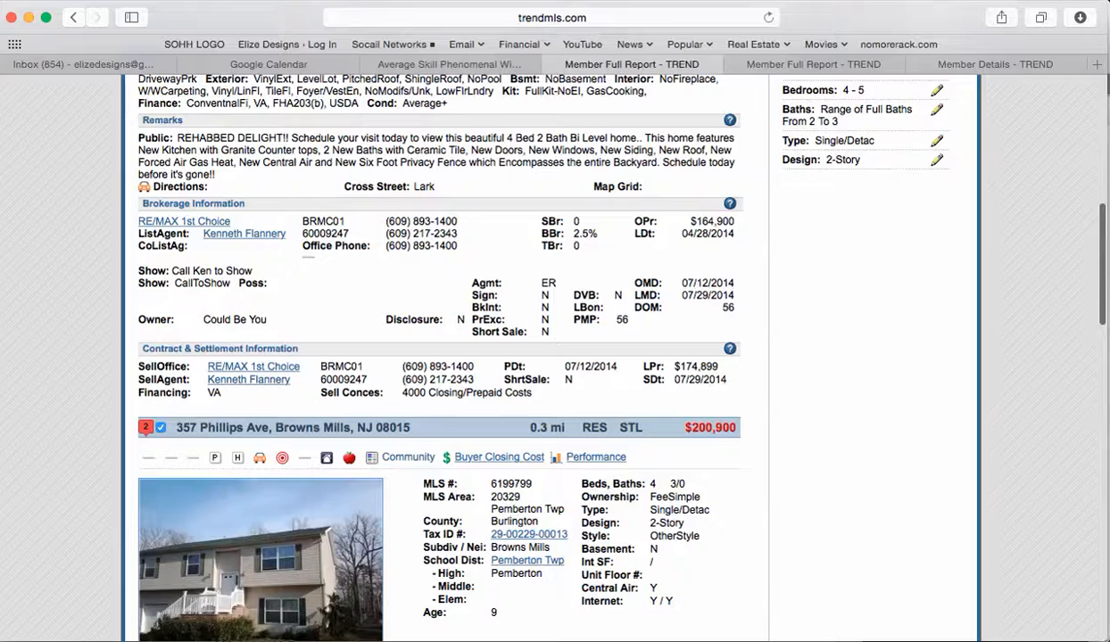
scroll(250, 379, "down", 10)
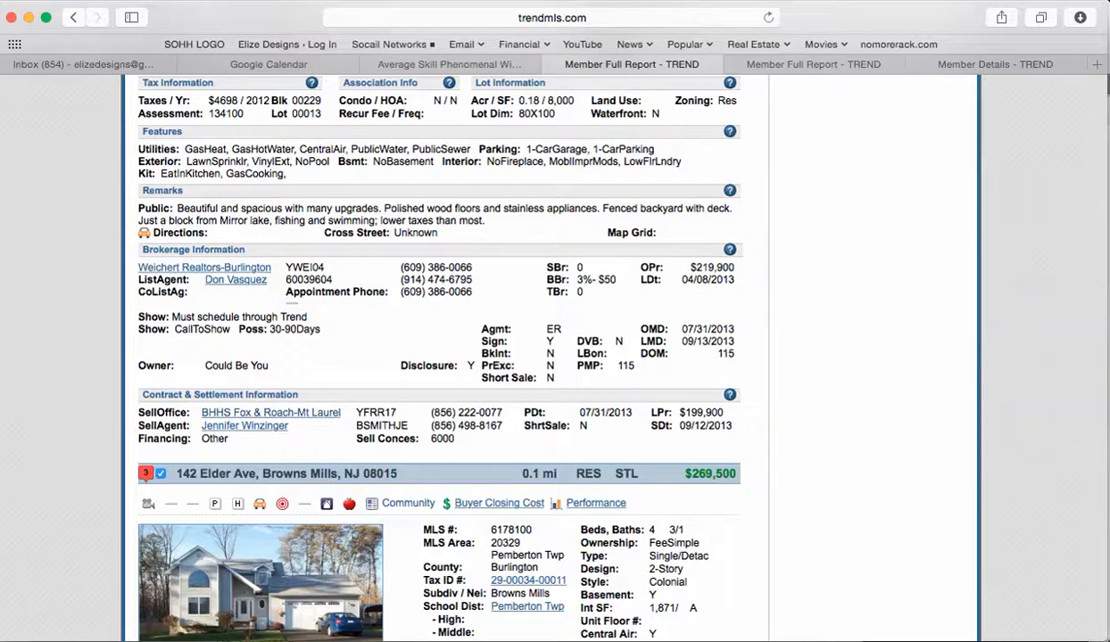
key("super+Tab")
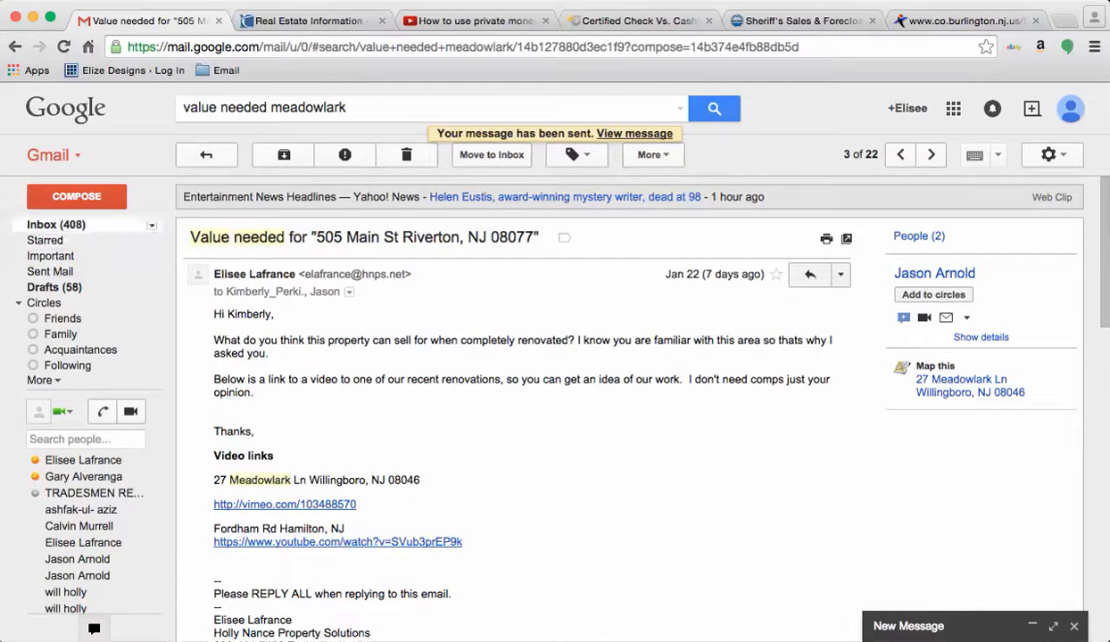
left_click(50, 271)
left_click(570, 196)
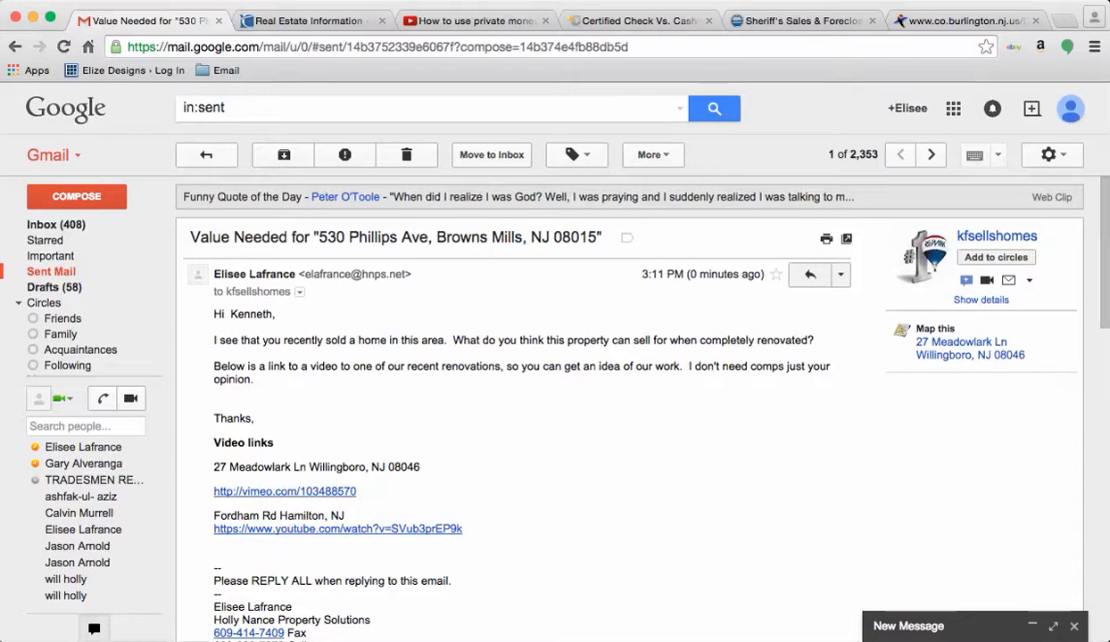
left_click_drag(319, 237, 595, 237)
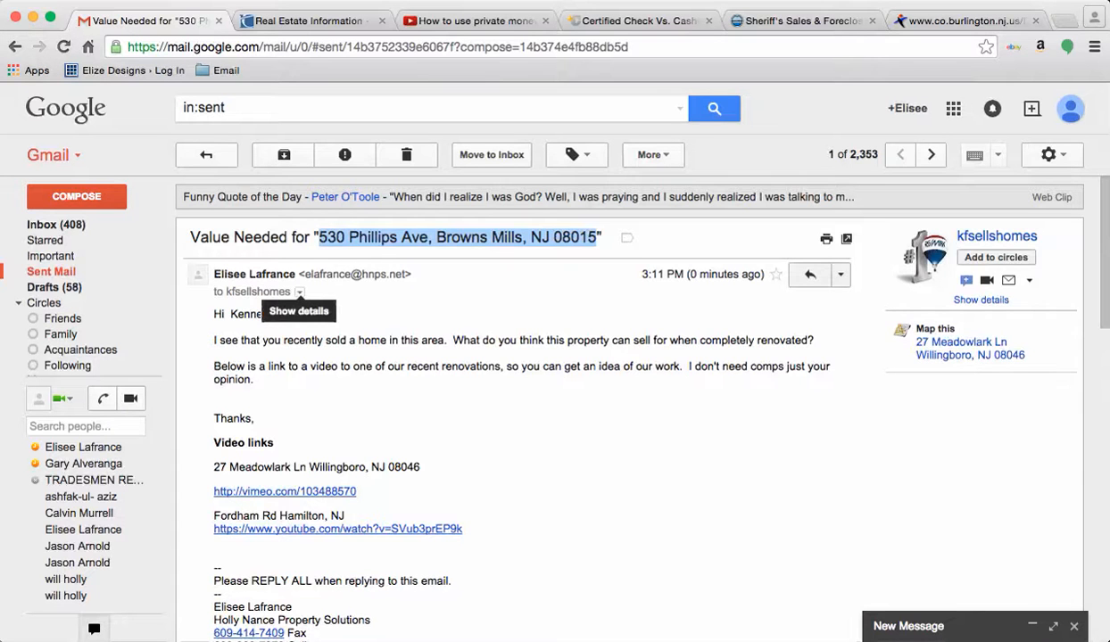
left_click(840, 275)
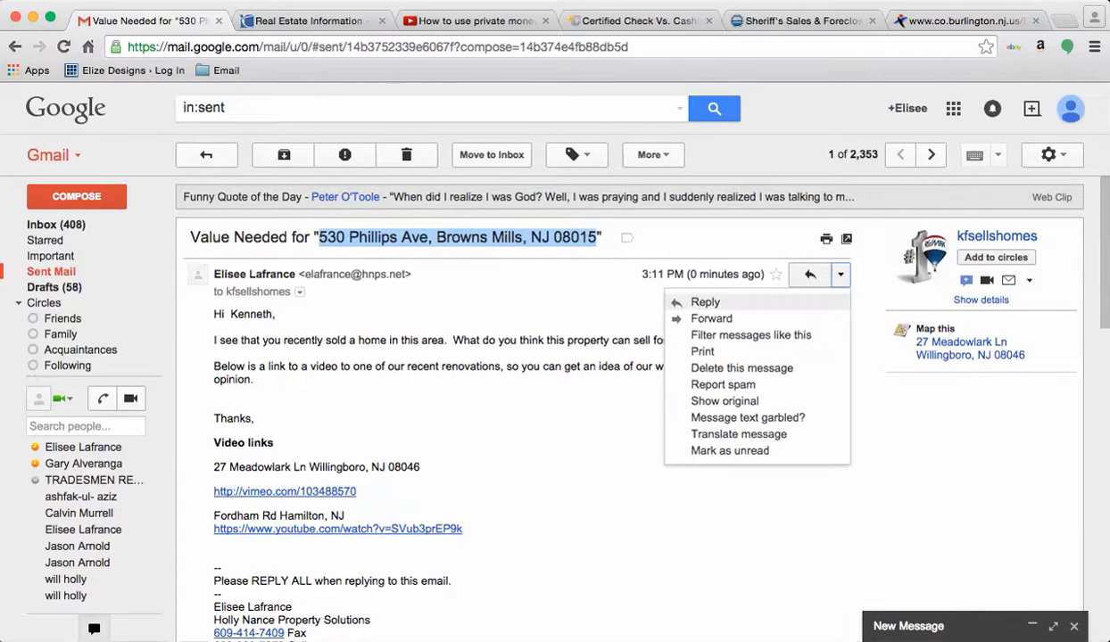
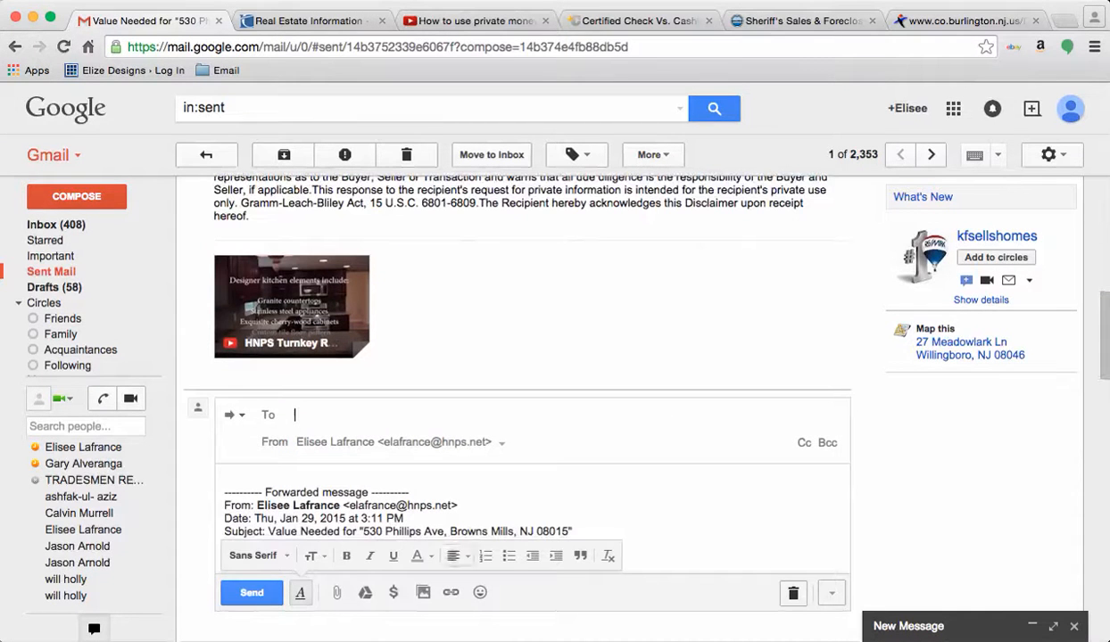
Step: Discard the Gmail forward draft with its trash icon, revealing the TREND MLS Browns Mills sales report
left_click(793, 594)
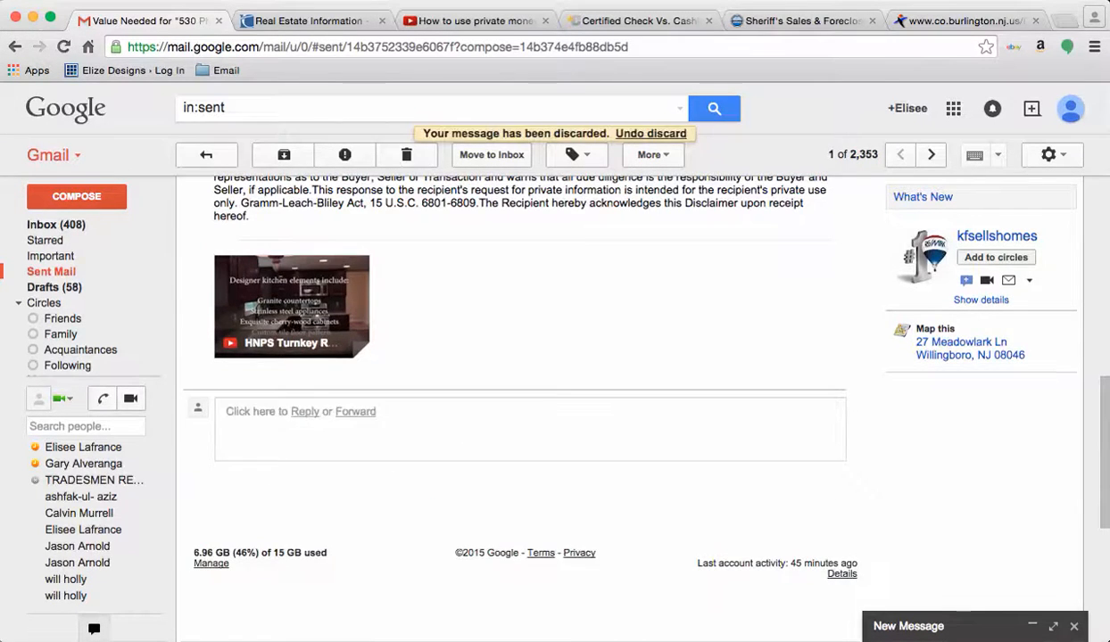
scroll(793, 593, "up", 7)
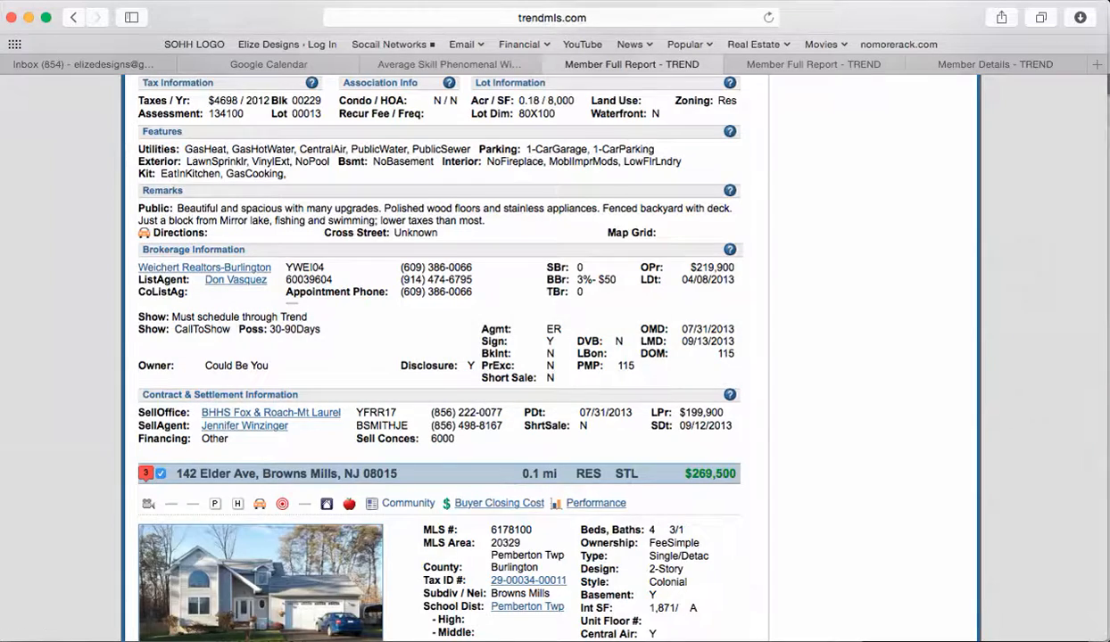
scroll(555, 357, "up", 10)
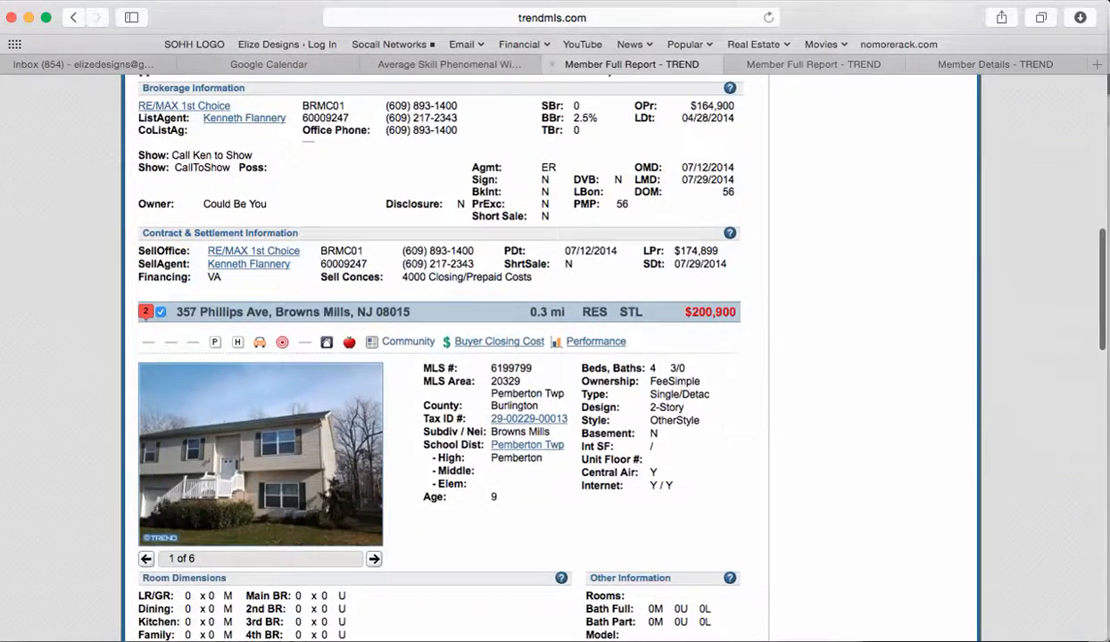
left_click(644, 50)
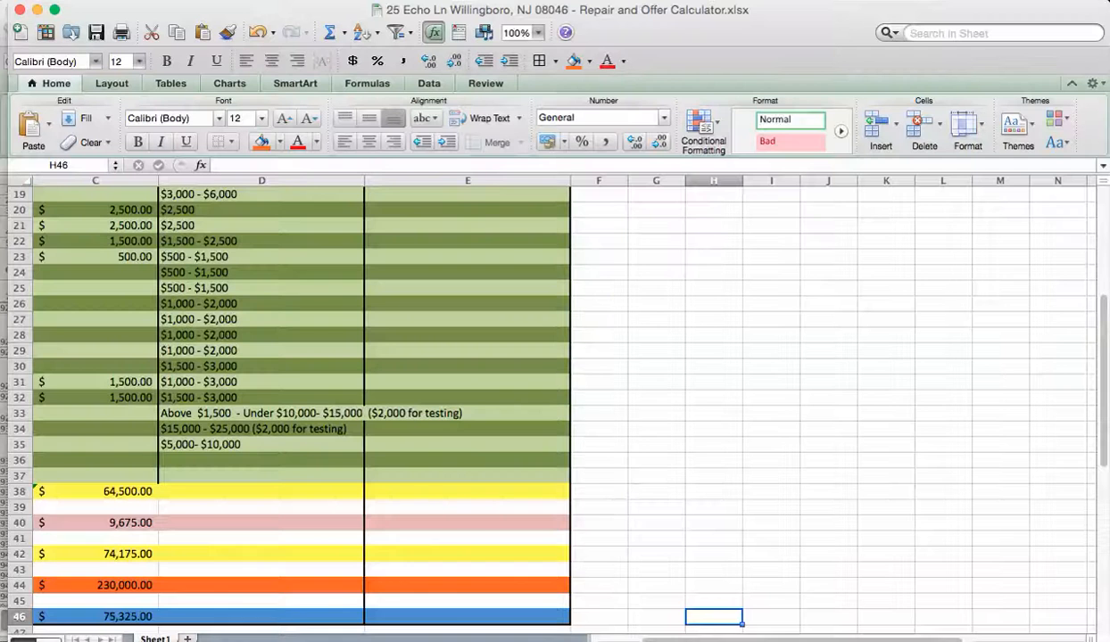
scroll(555, 406, "left", 3)
scroll(555, 406, "up", 2)
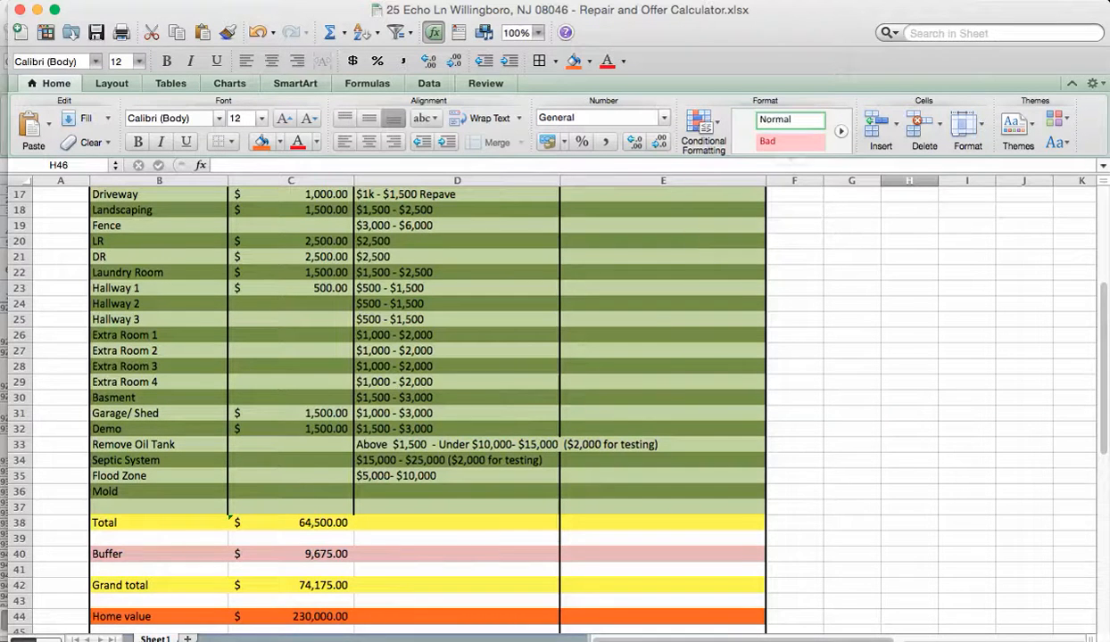
scroll(555, 406, "down", 3)
scroll(554, 406, "up", 1)
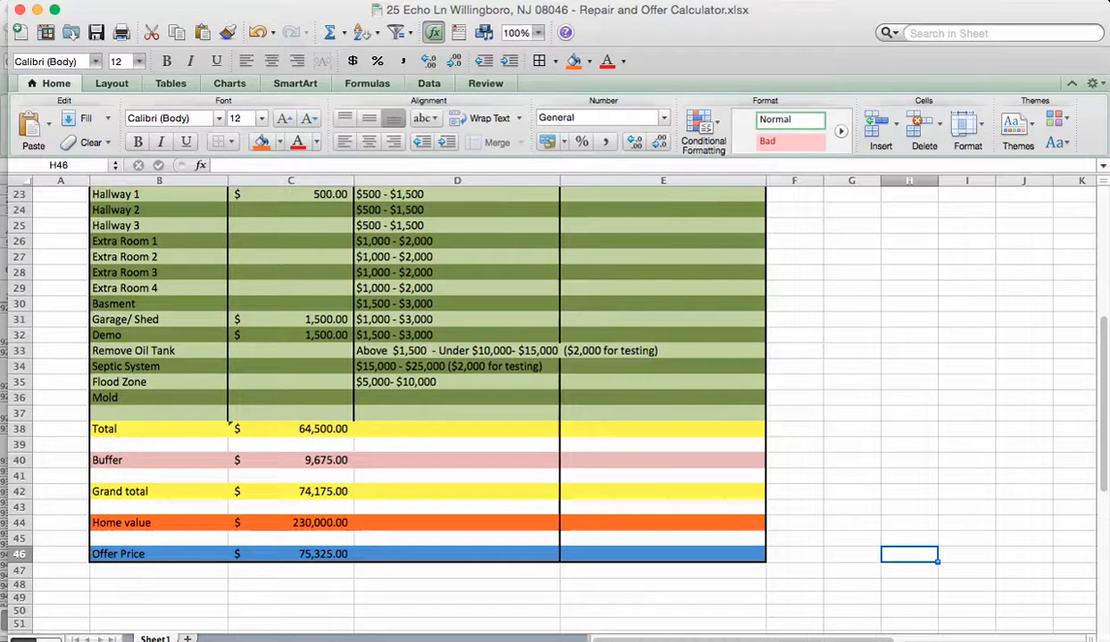
left_click(139, 1)
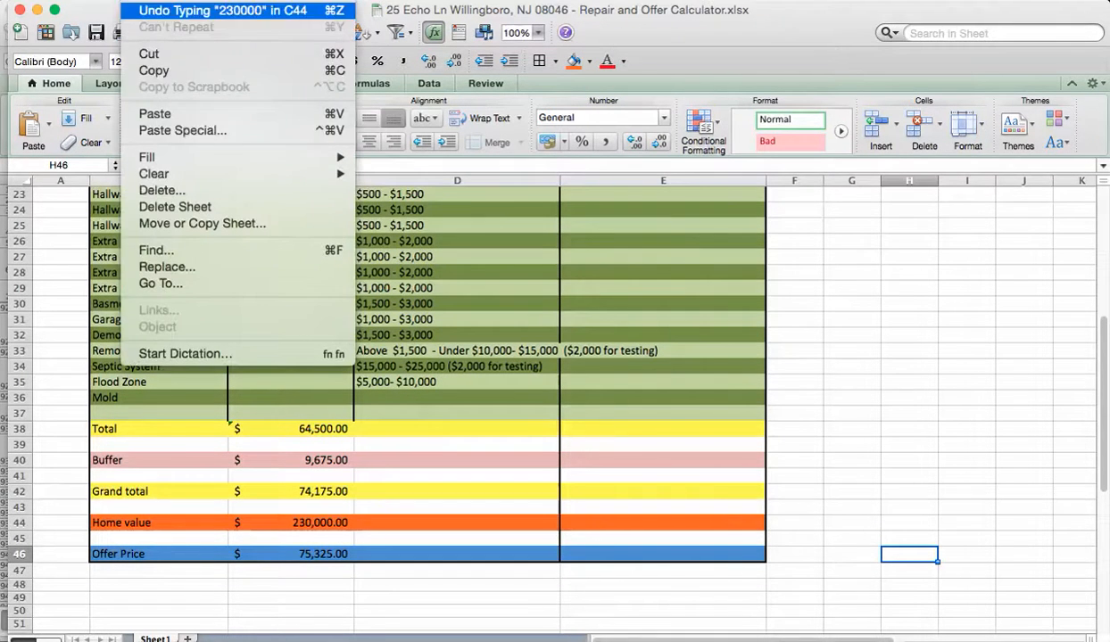
mouse_move(179, 174)
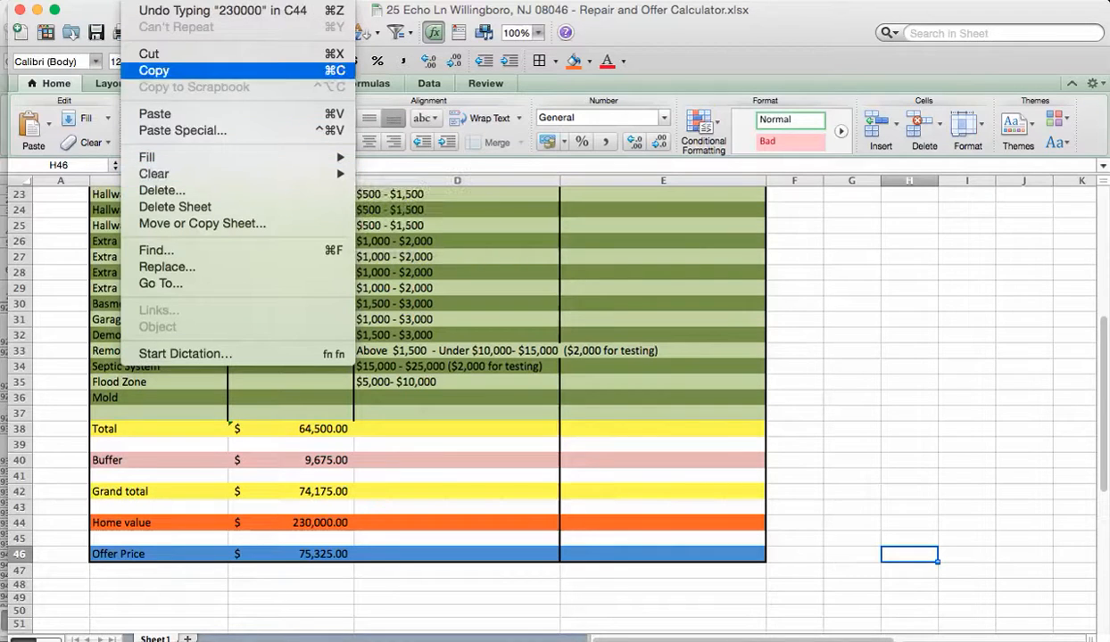
mouse_move(101, 1)
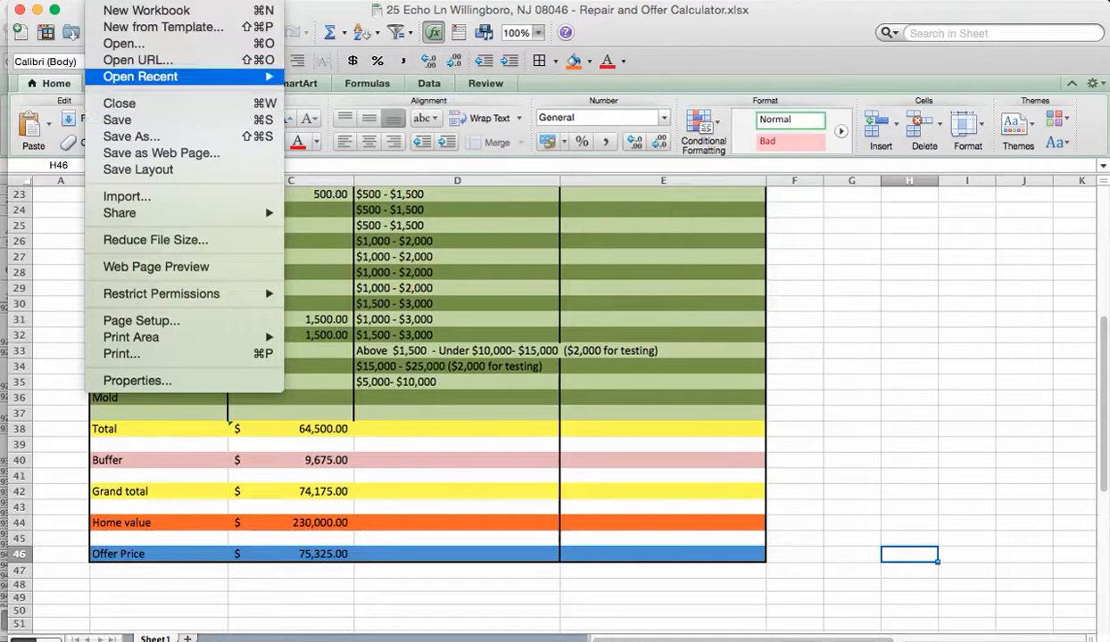
mouse_move(178, 77)
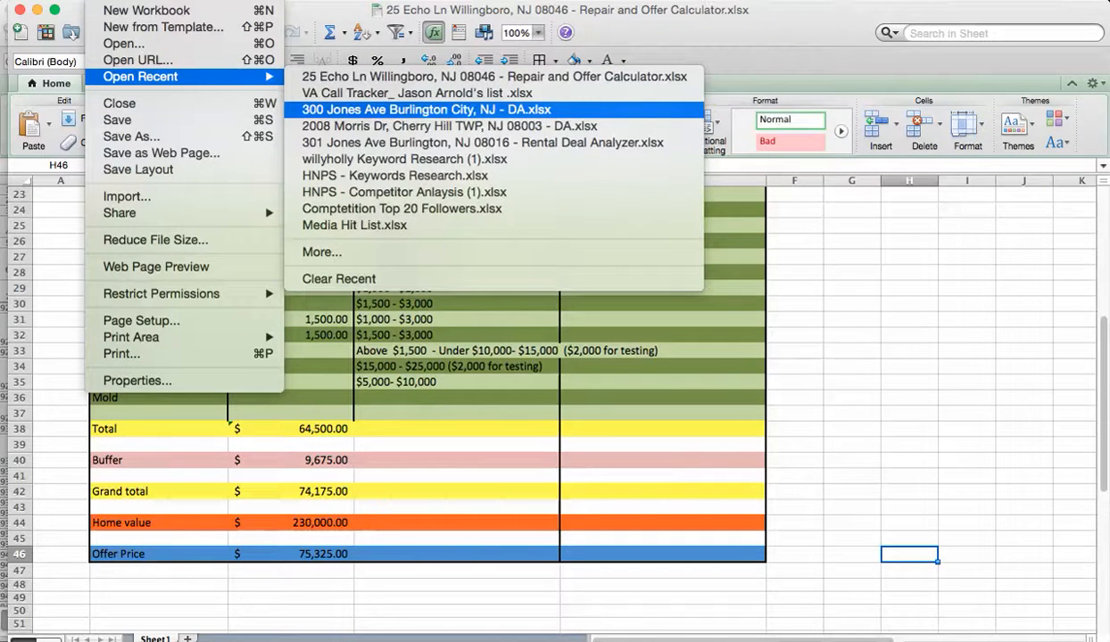
left_click(427, 110)
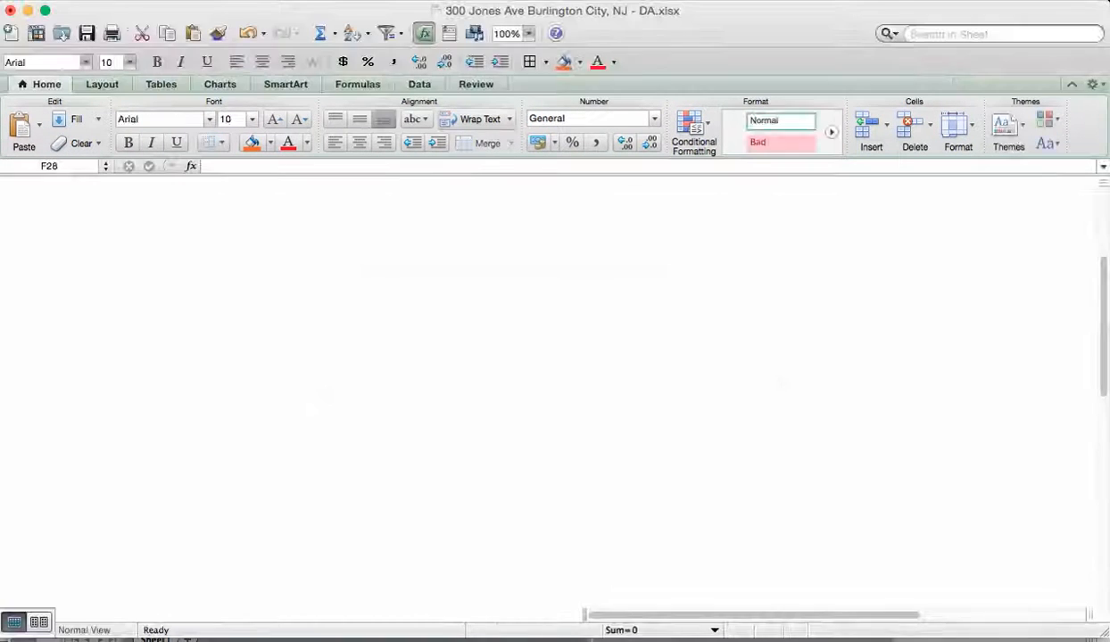
scroll(535, 388, "up", 5)
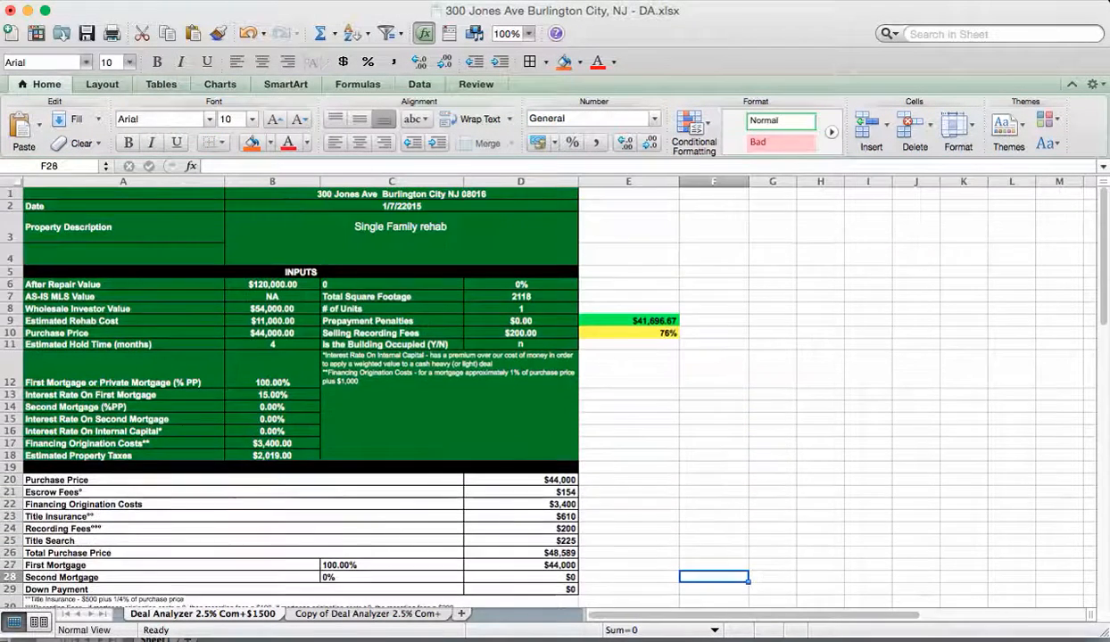
key("super+Tab")
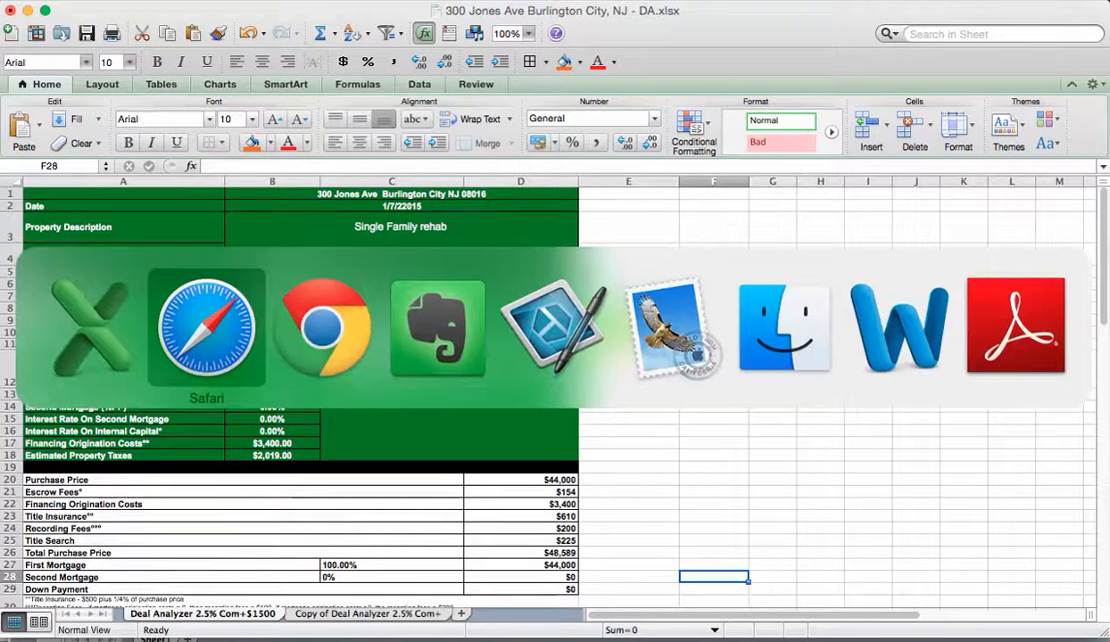
left_click(870, 64)
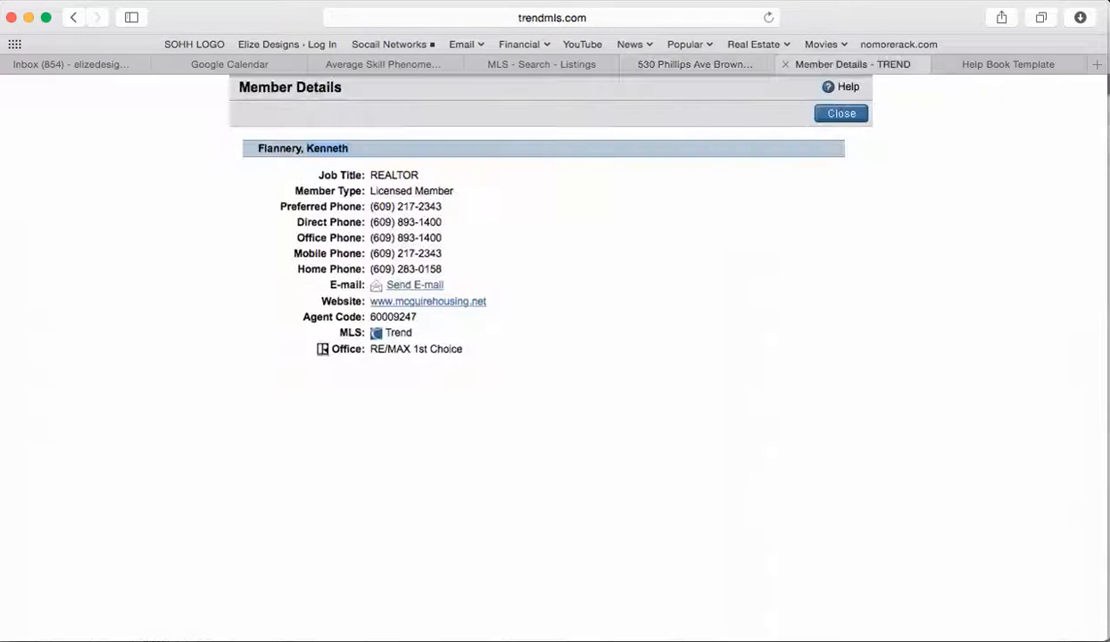
left_click(694, 64)
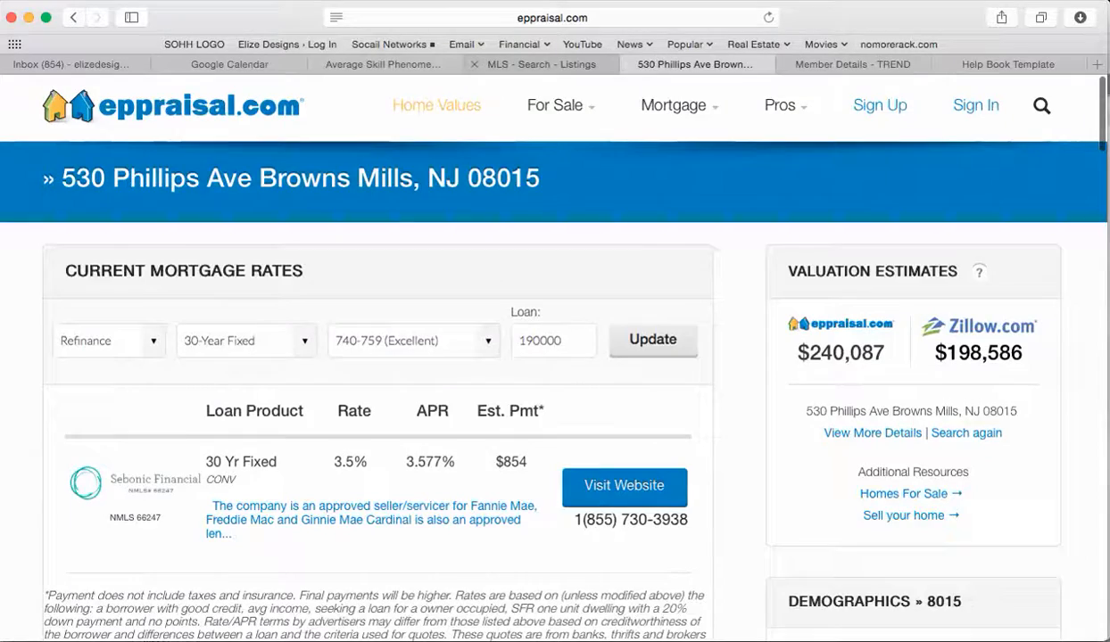
left_click(535, 64)
left_click(383, 64)
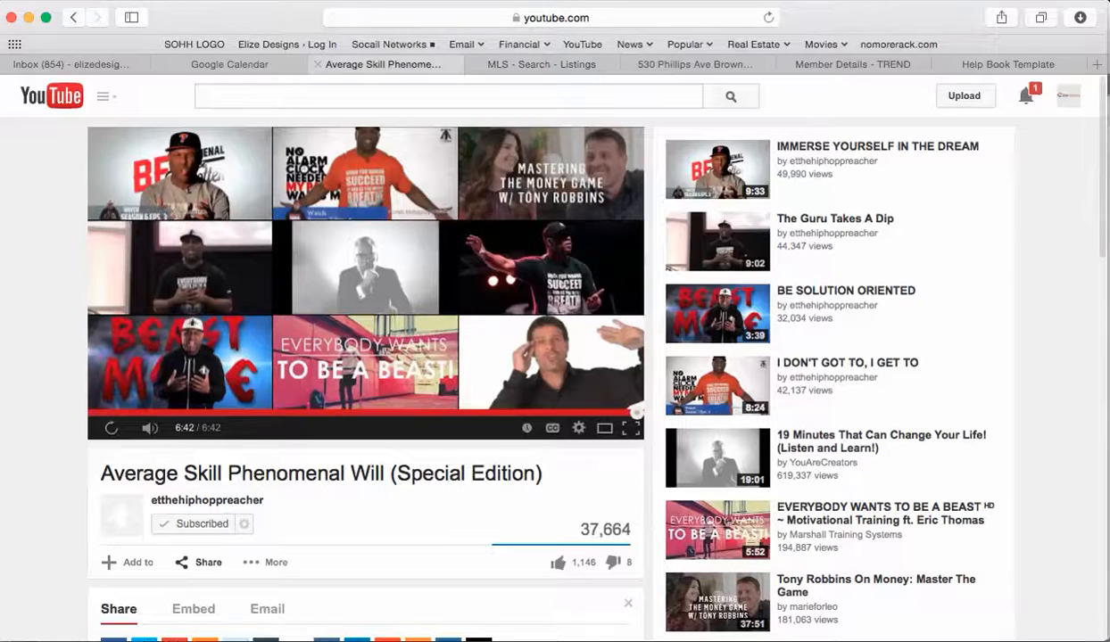
left_click(584, 0)
left_click(657, 70)
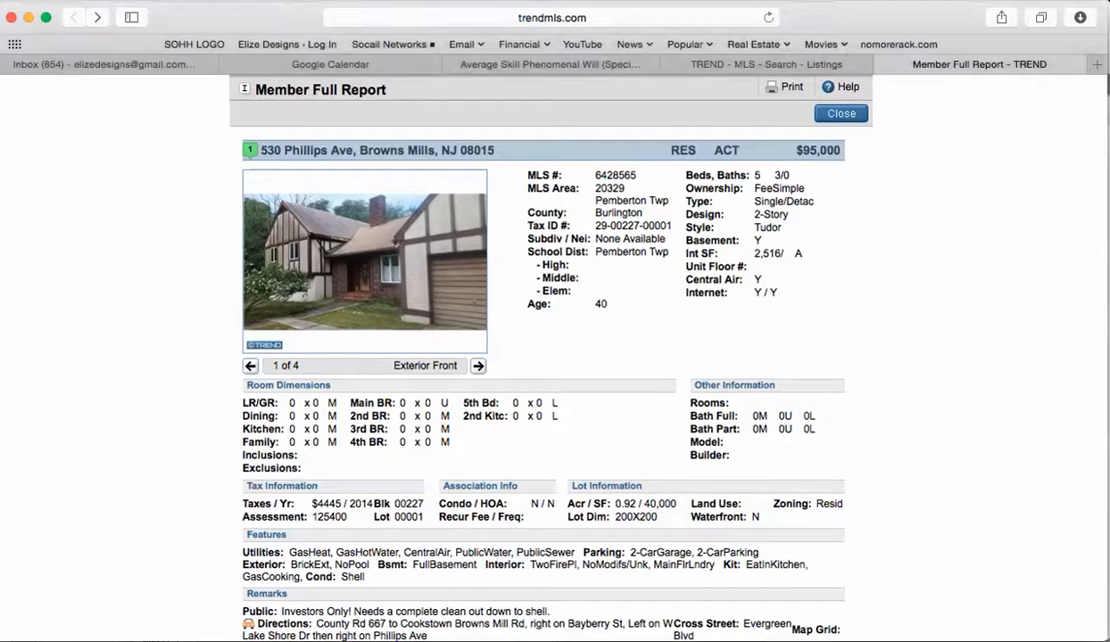
key("super+Tab")
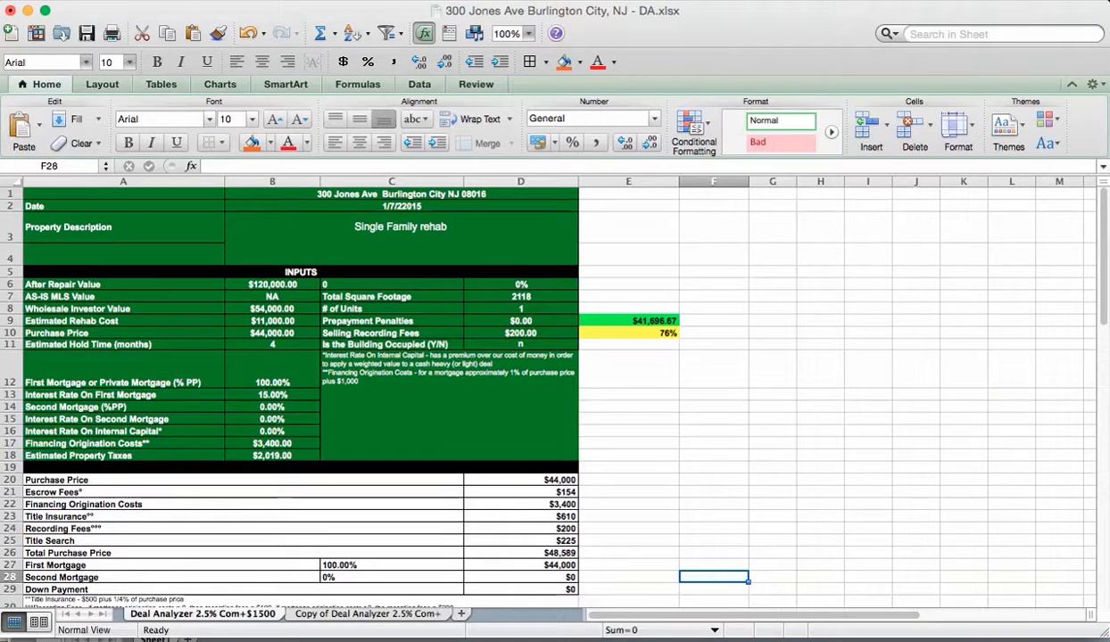
key("super+grave")
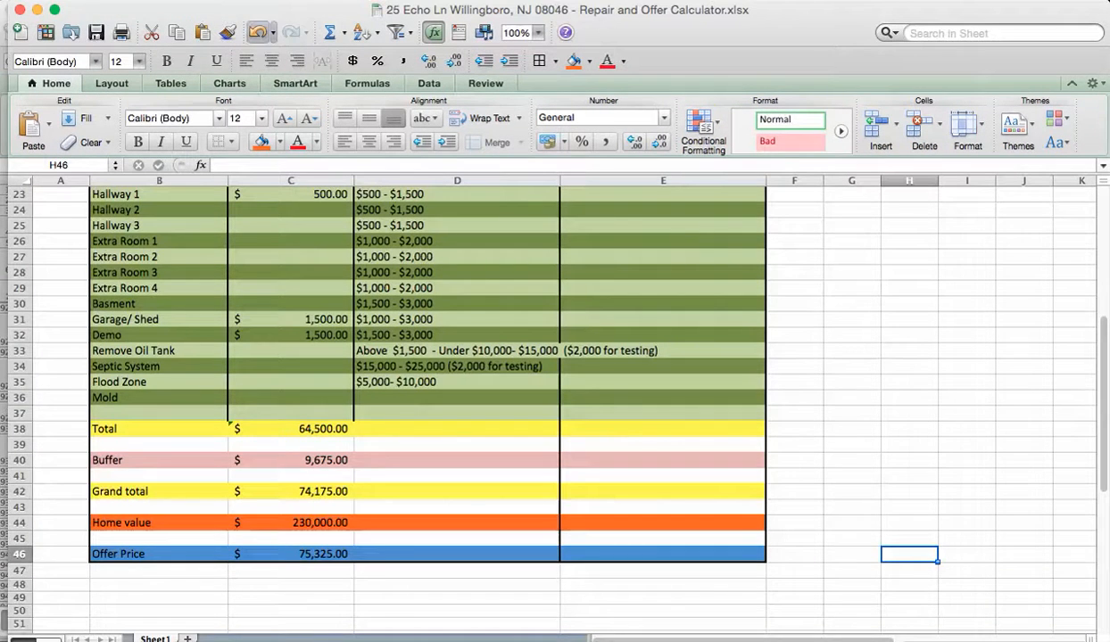
key("super+grave")
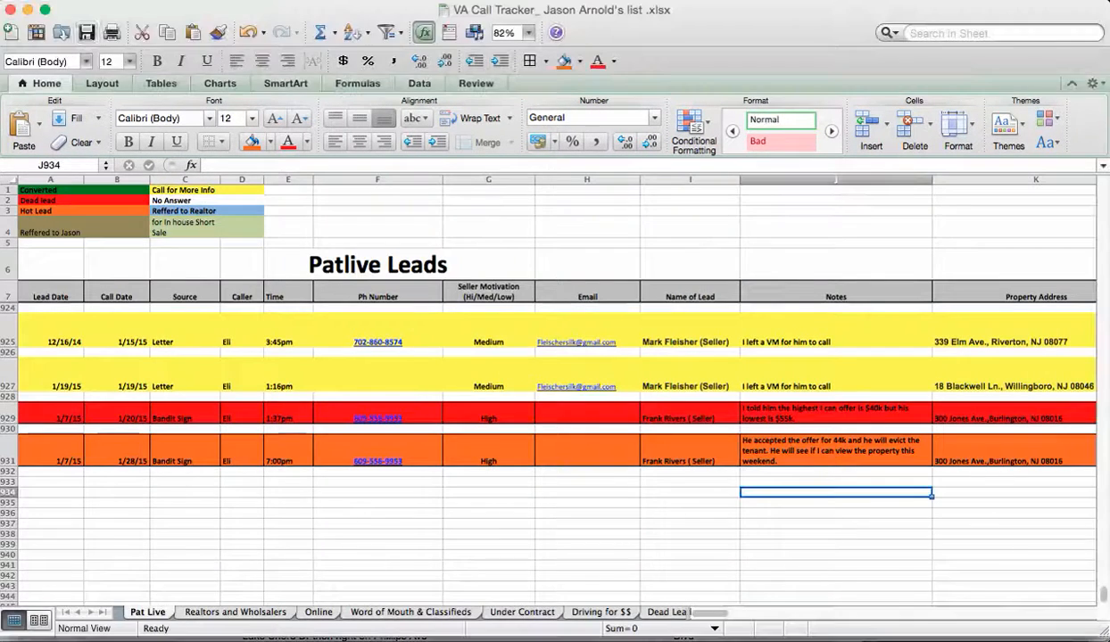
key("super+grave")
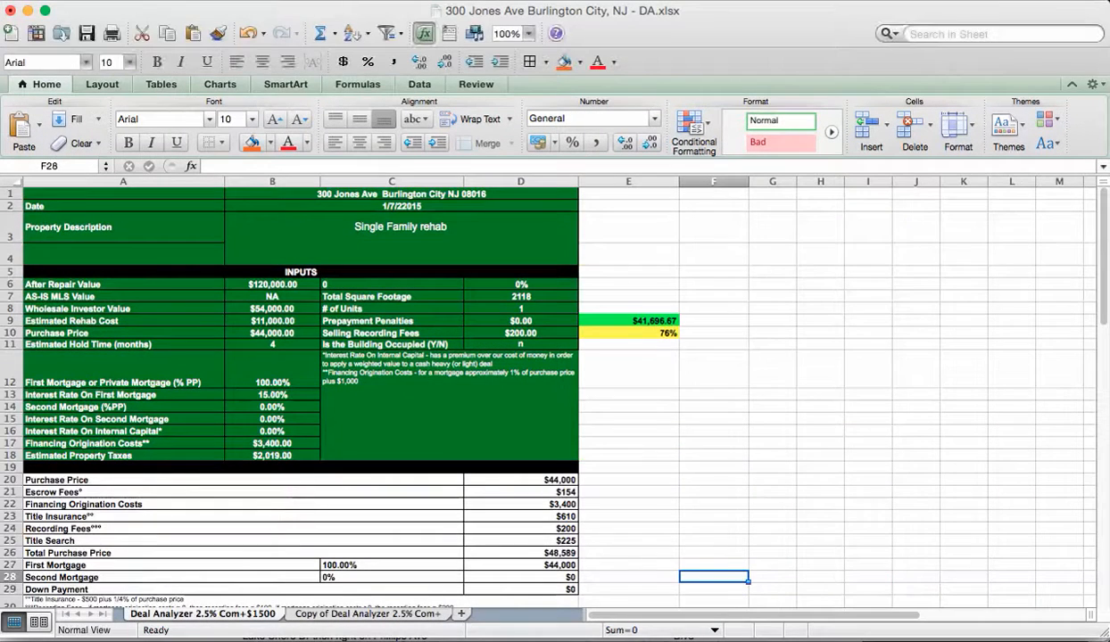
left_click(401, 193)
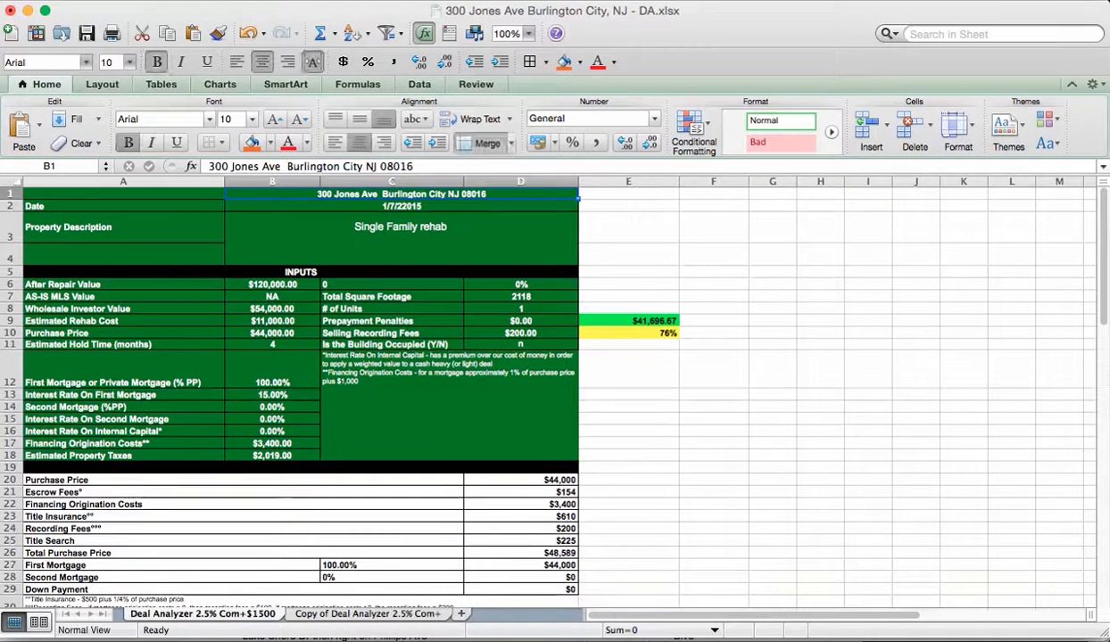
key("super+Tab")
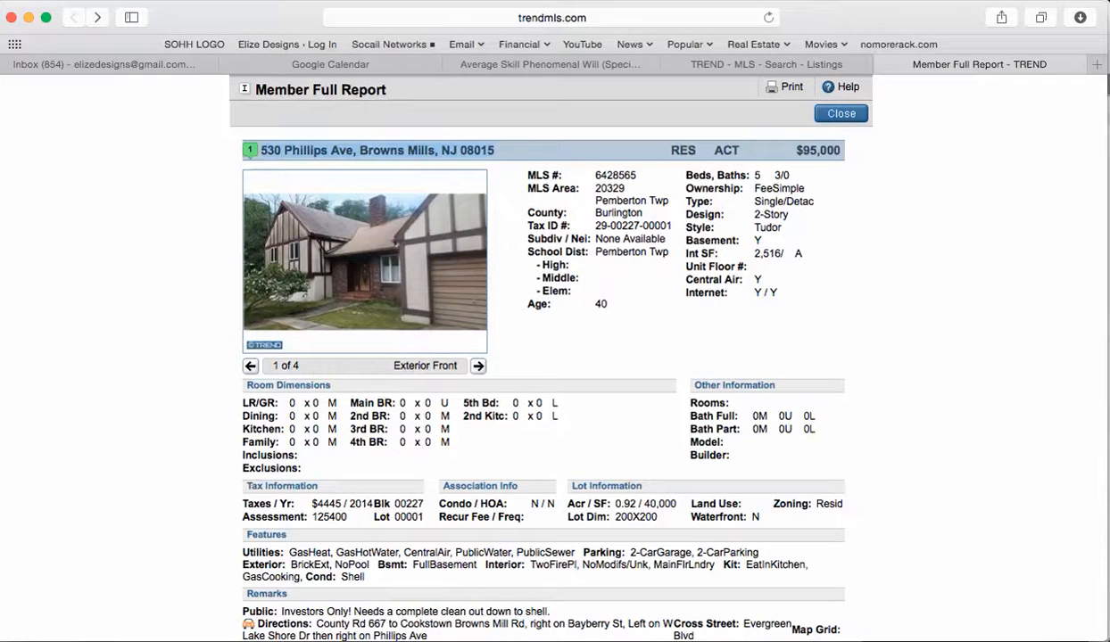
key("super+Tab")
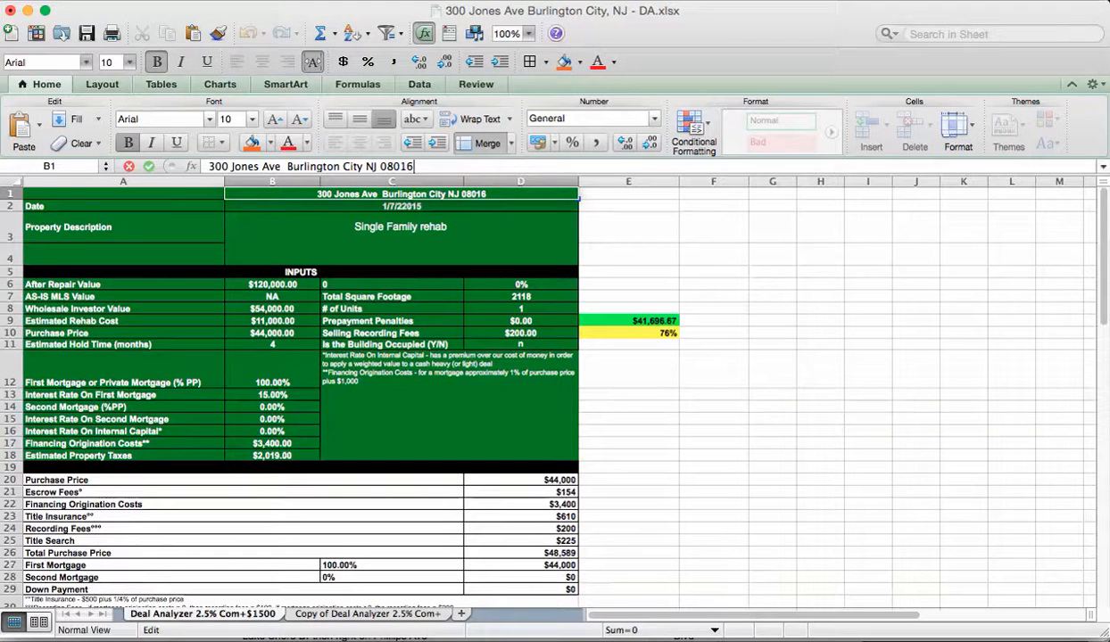
left_click_drag(417, 166, 206, 166)
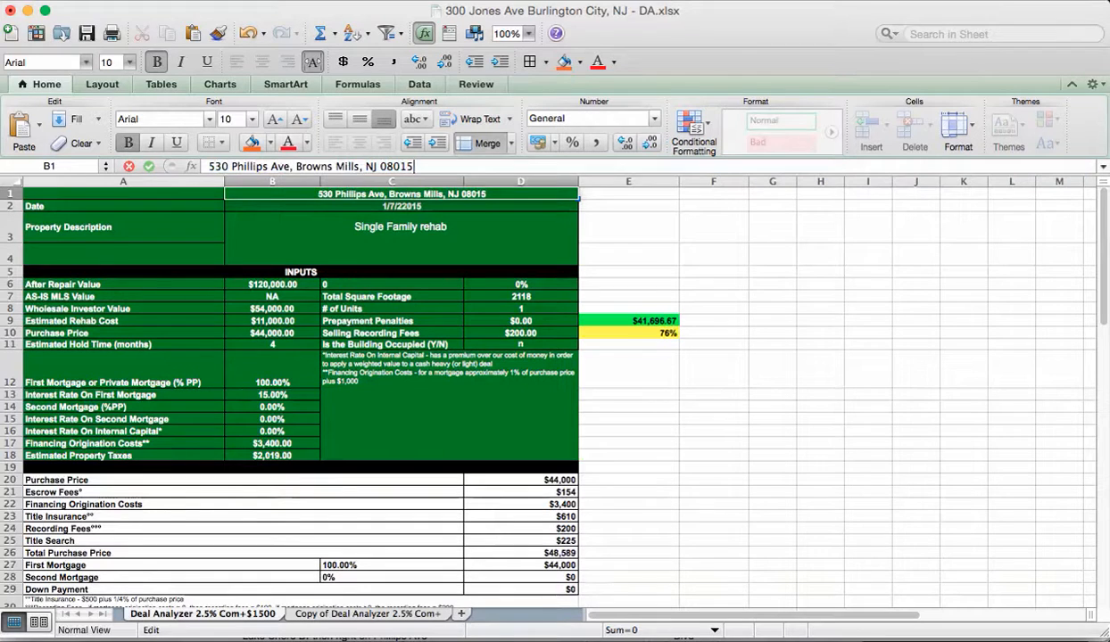
left_click(628, 395)
Step: Change the day of the B2 date to 29
double_click(401, 206)
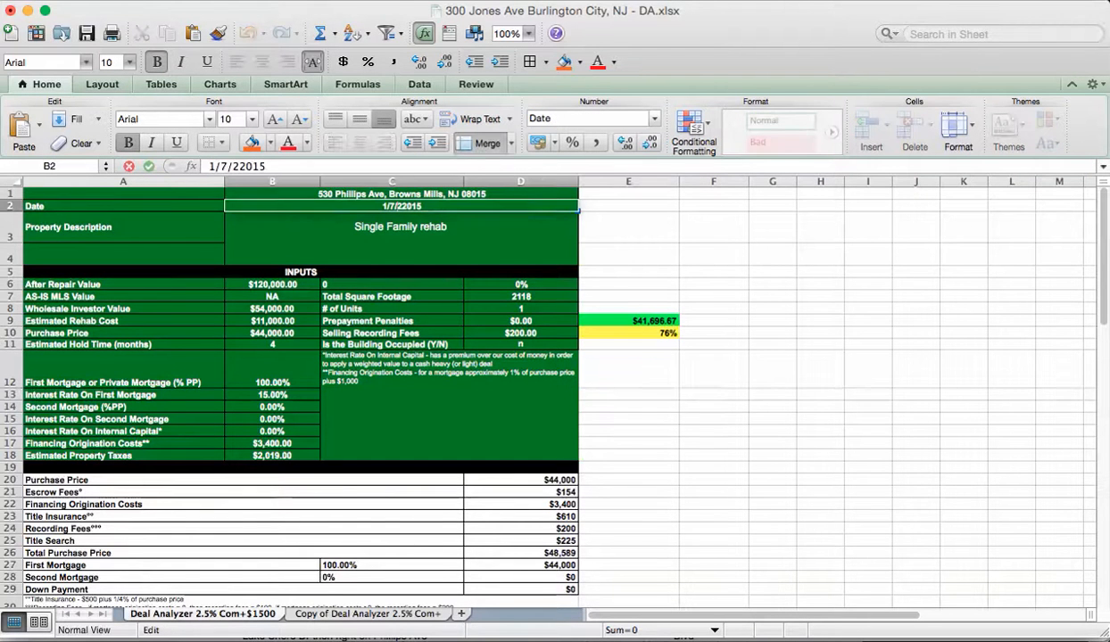
left_click(847, 1)
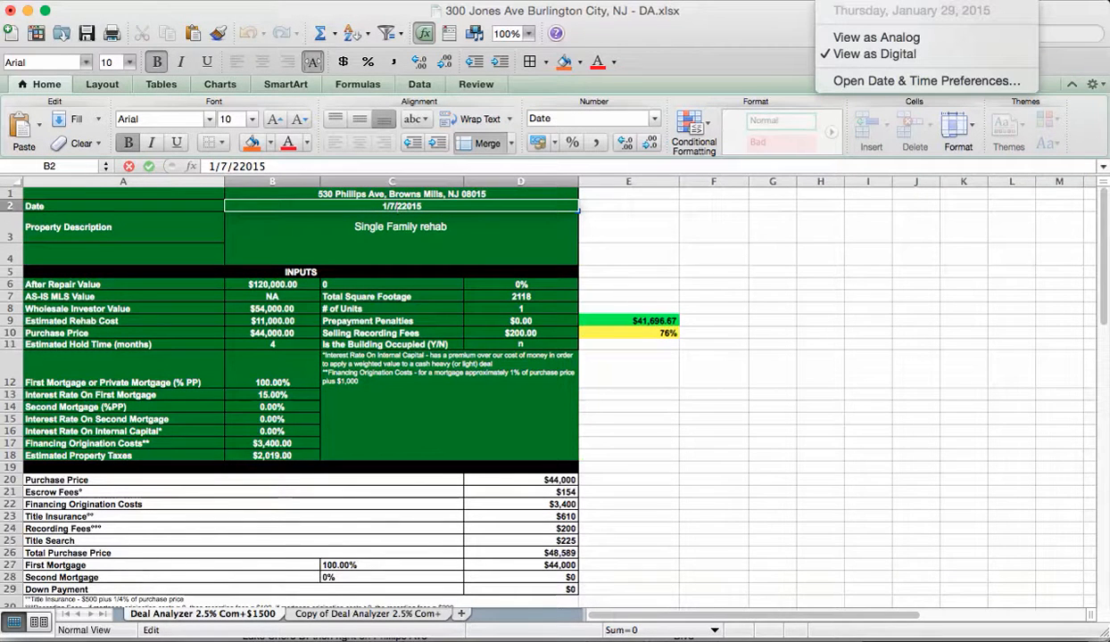
left_click(847, 1)
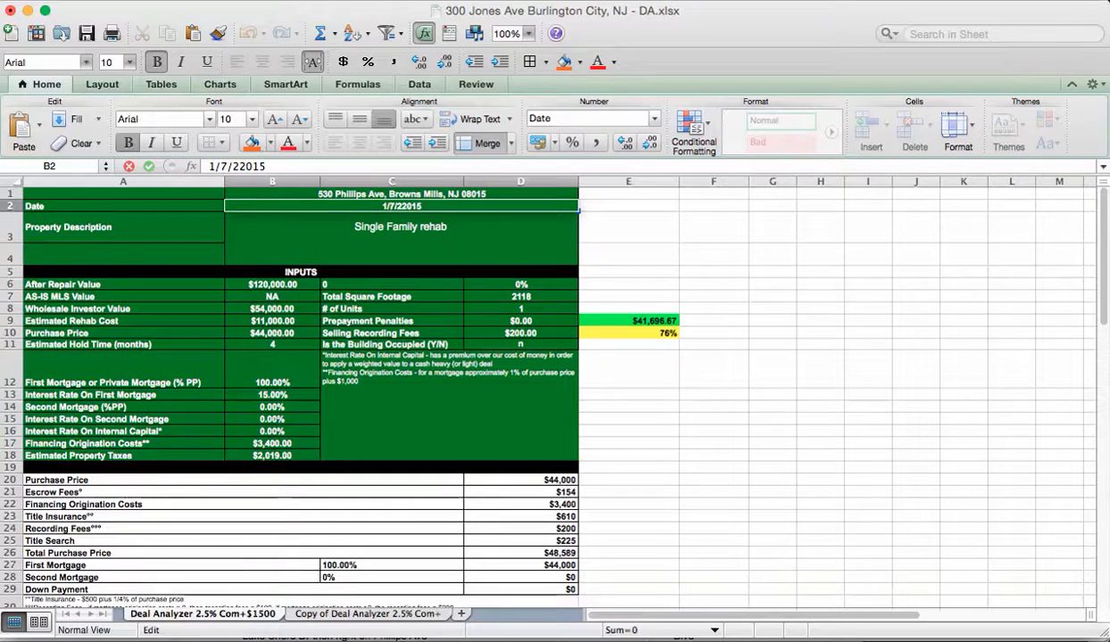
key("BackSpace")
type("29")
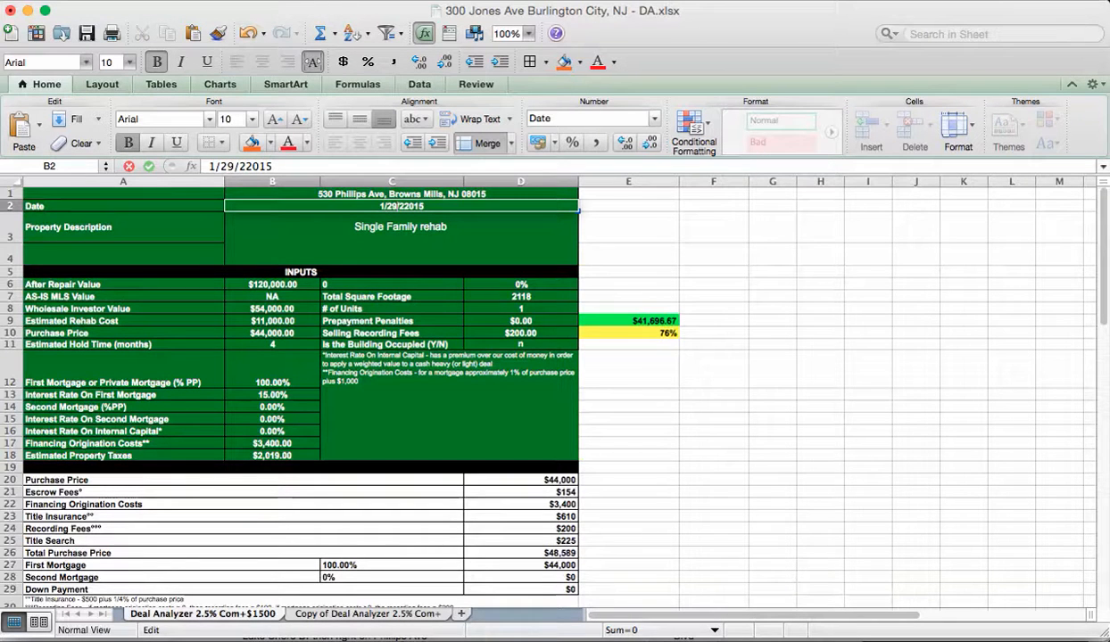
key("Return")
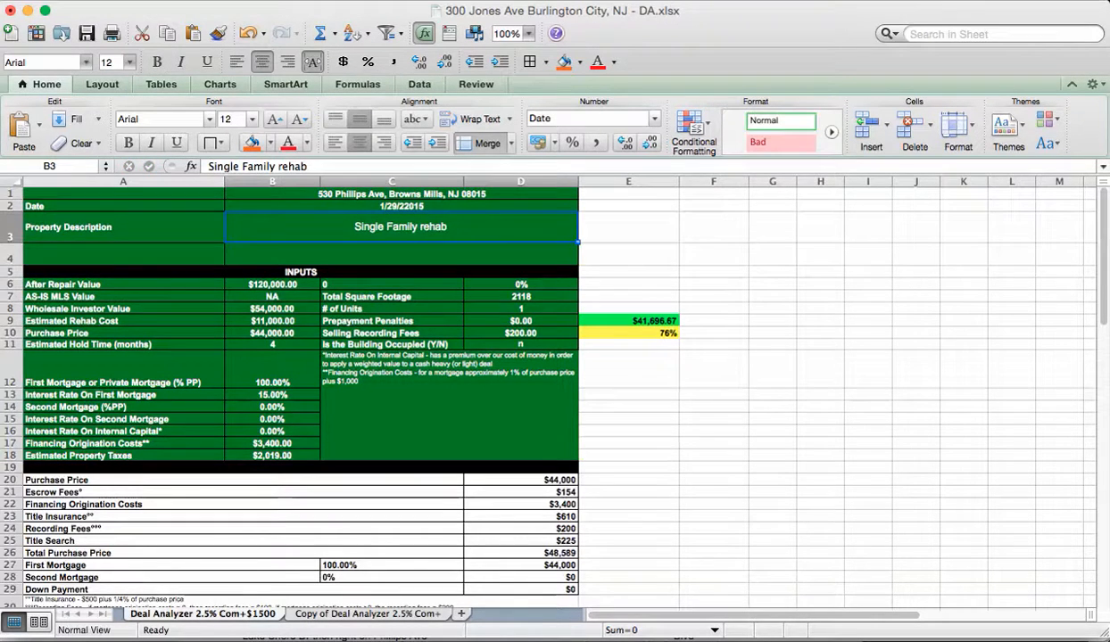
Step: Set the After Repair Value in B6 to 230000
left_click(272, 285)
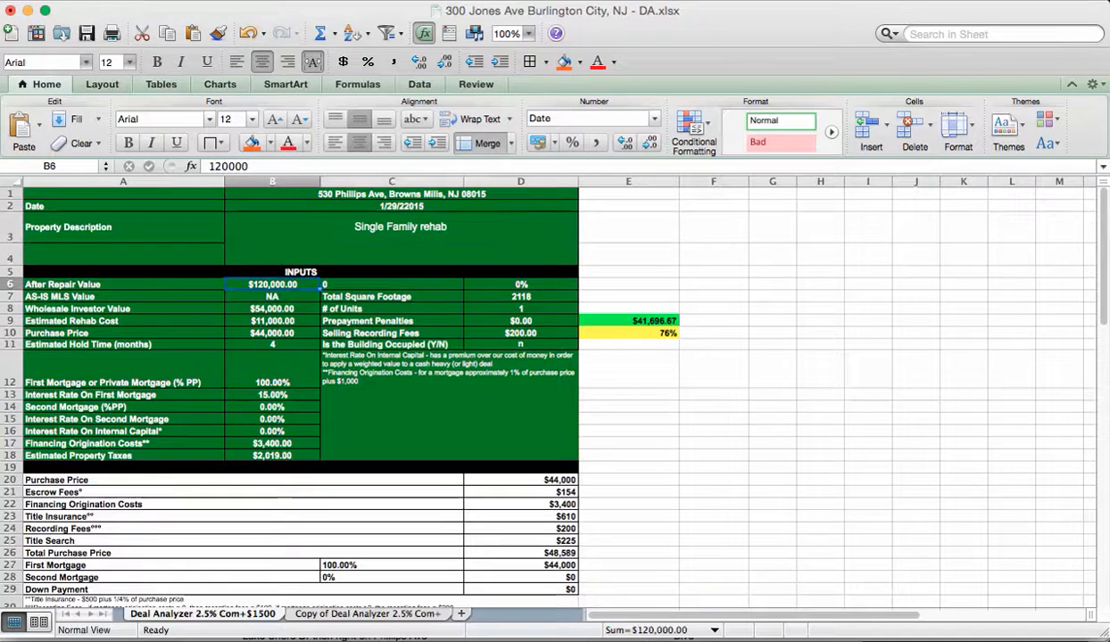
mouse_move(895, 640)
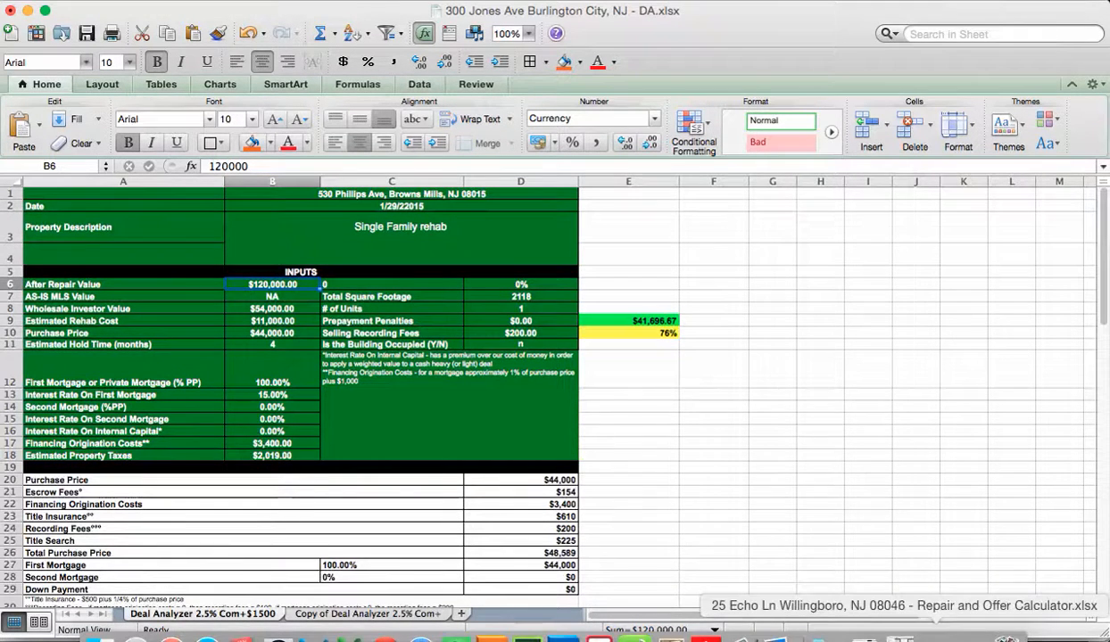
left_click(904, 636)
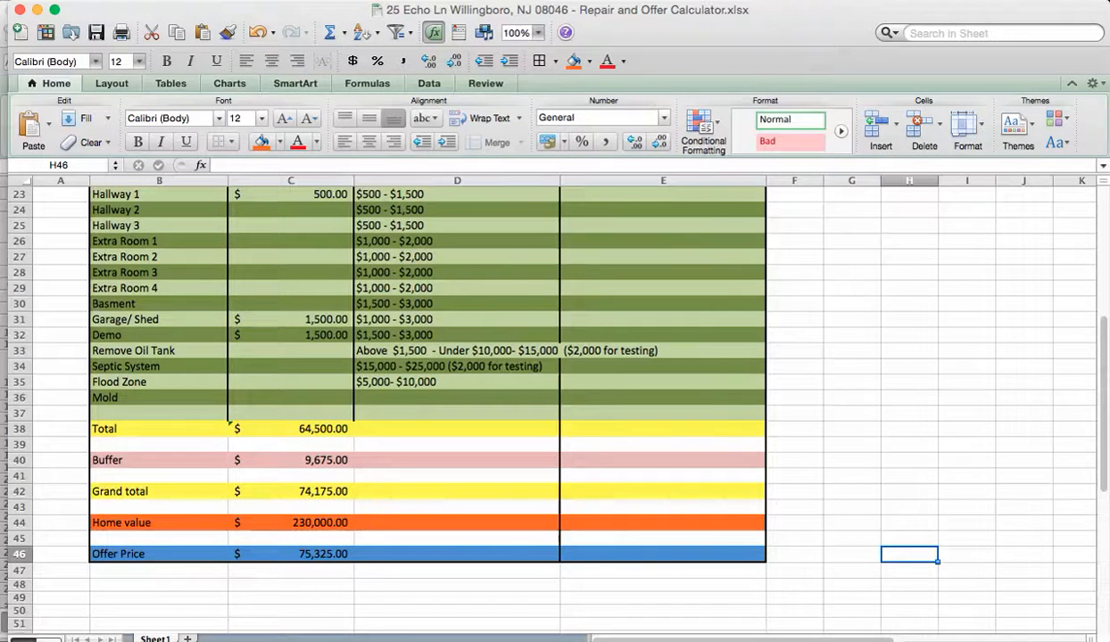
key("super+grave")
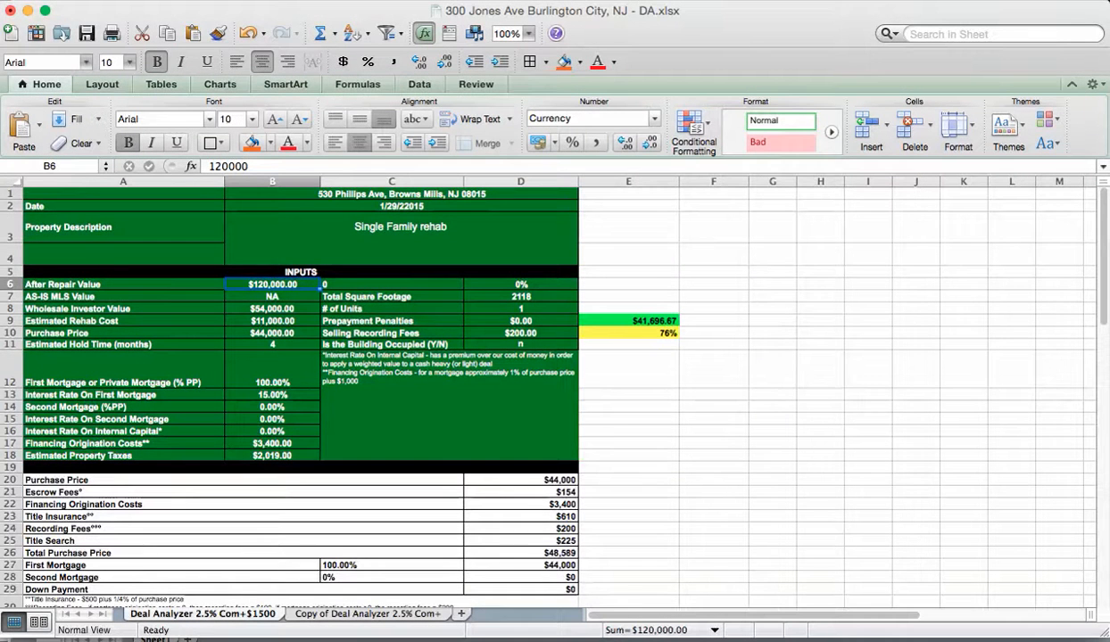
type("230")
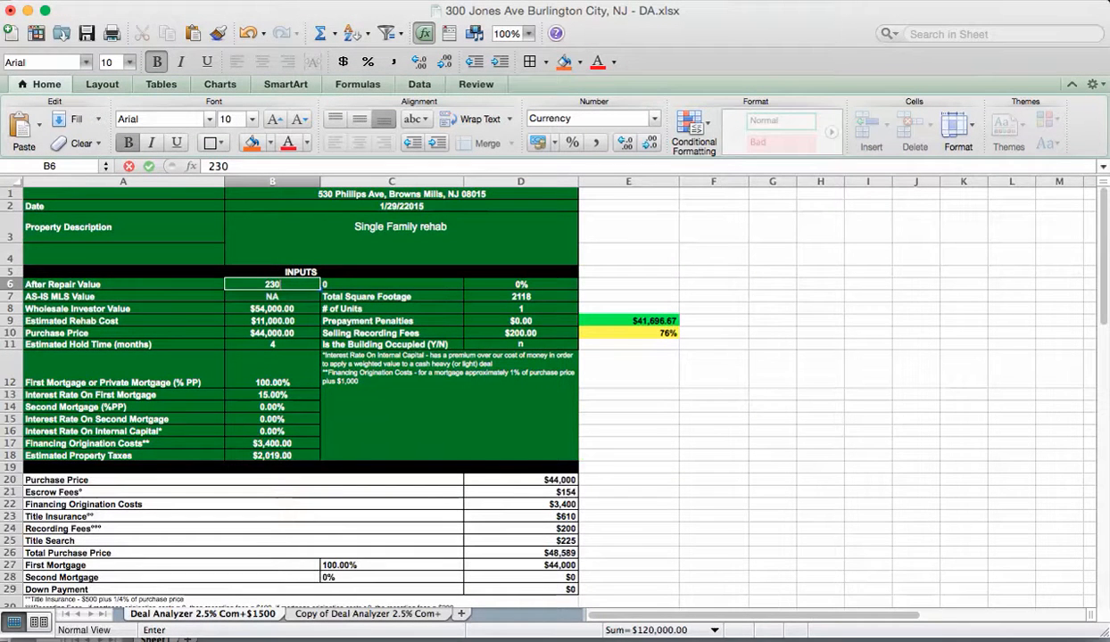
type("000")
left_click(628, 456)
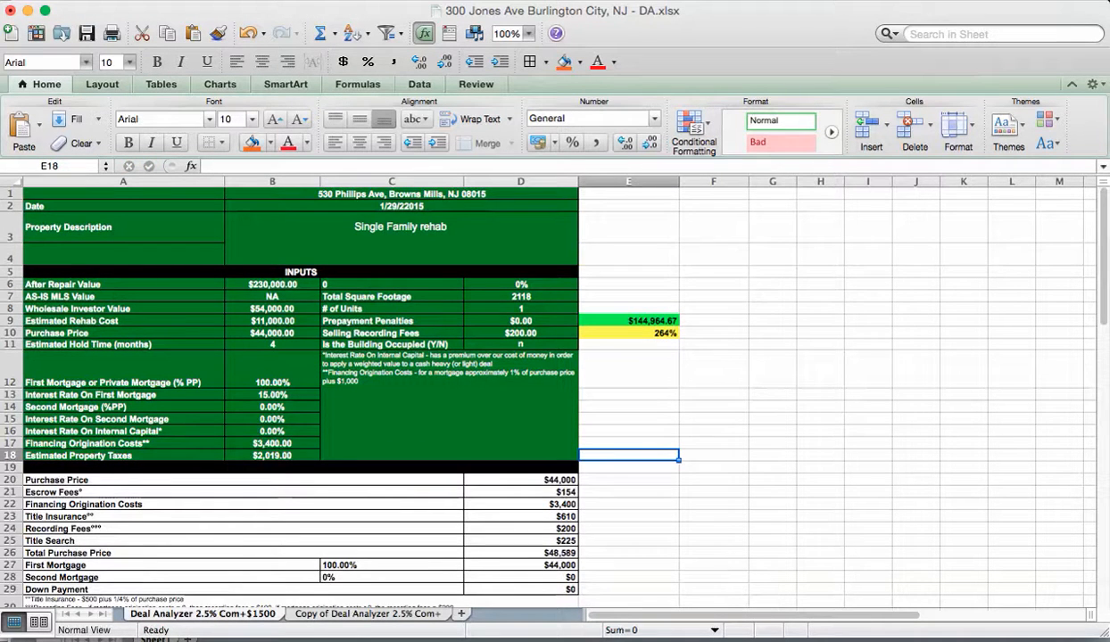
Step: Replace NA in the AS-IS MLS Value cell B7 with 95,000 from the listing
key("super+Tab")
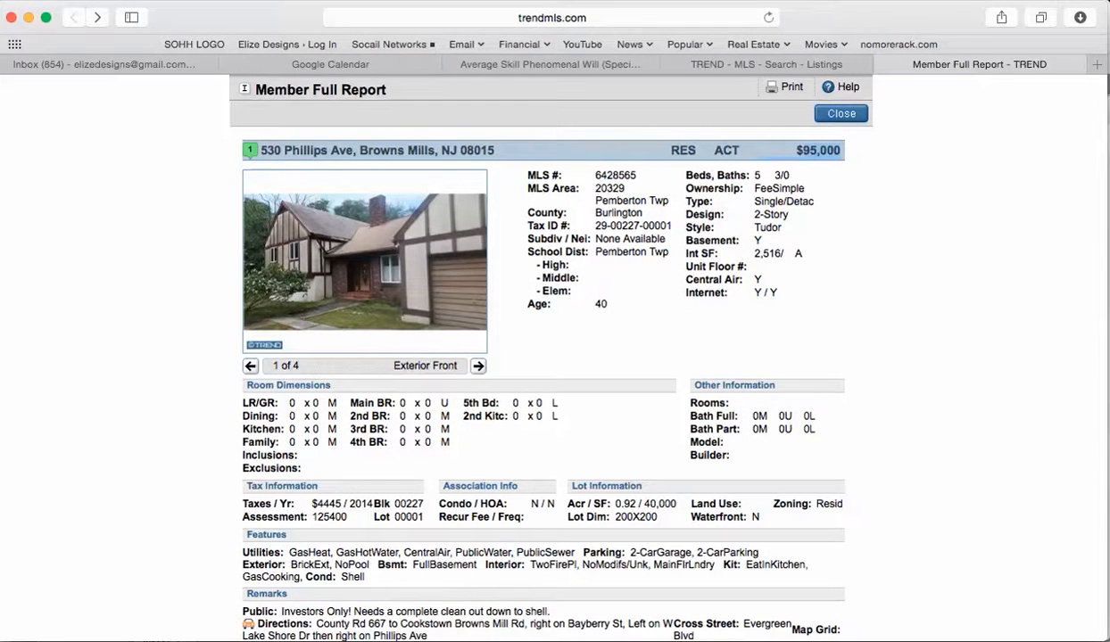
key("super+Tab")
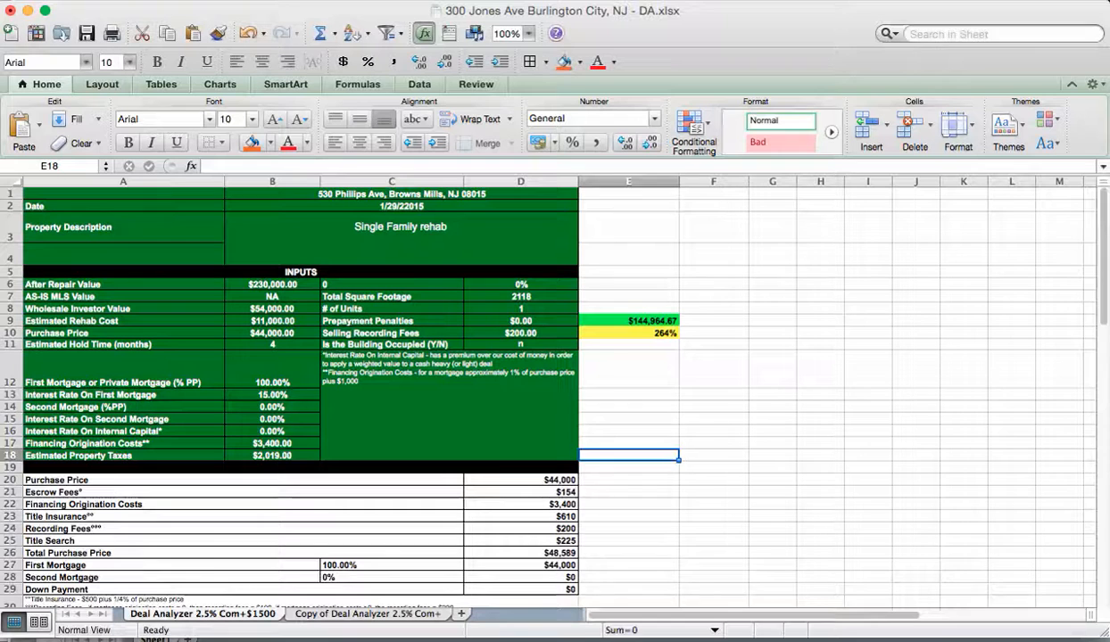
left_click(272, 297)
key("BackSpace")
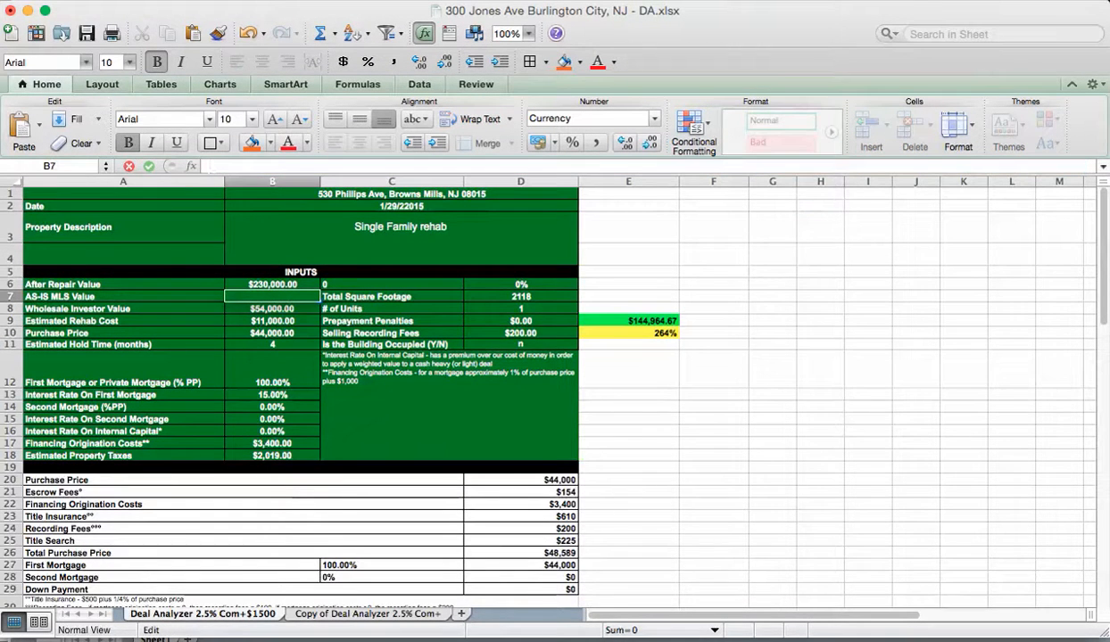
type("95,000")
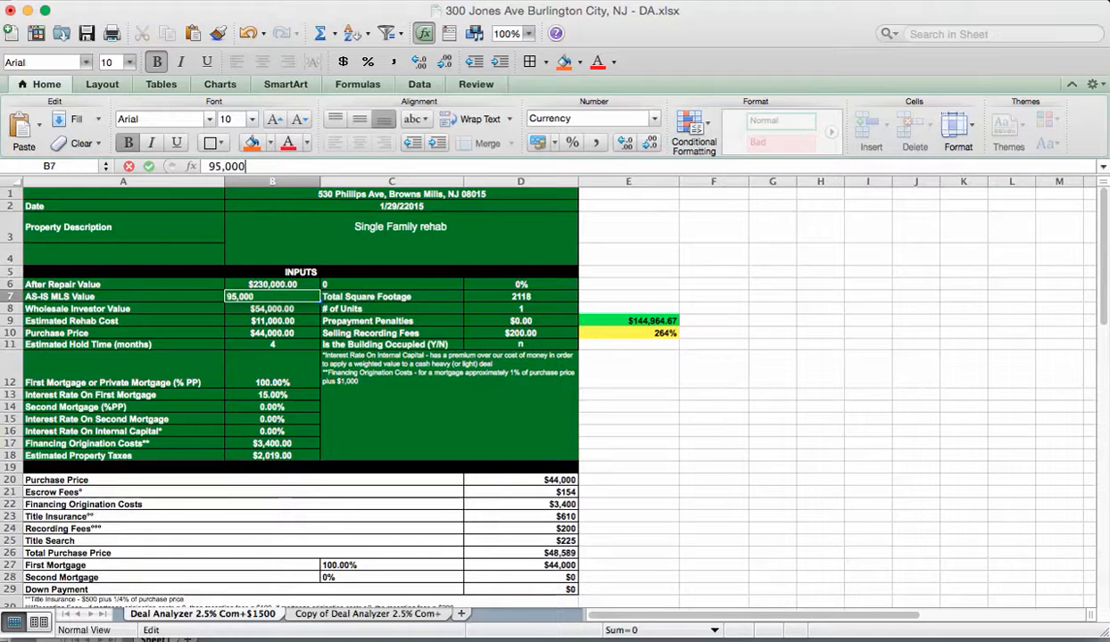
left_click(772, 517)
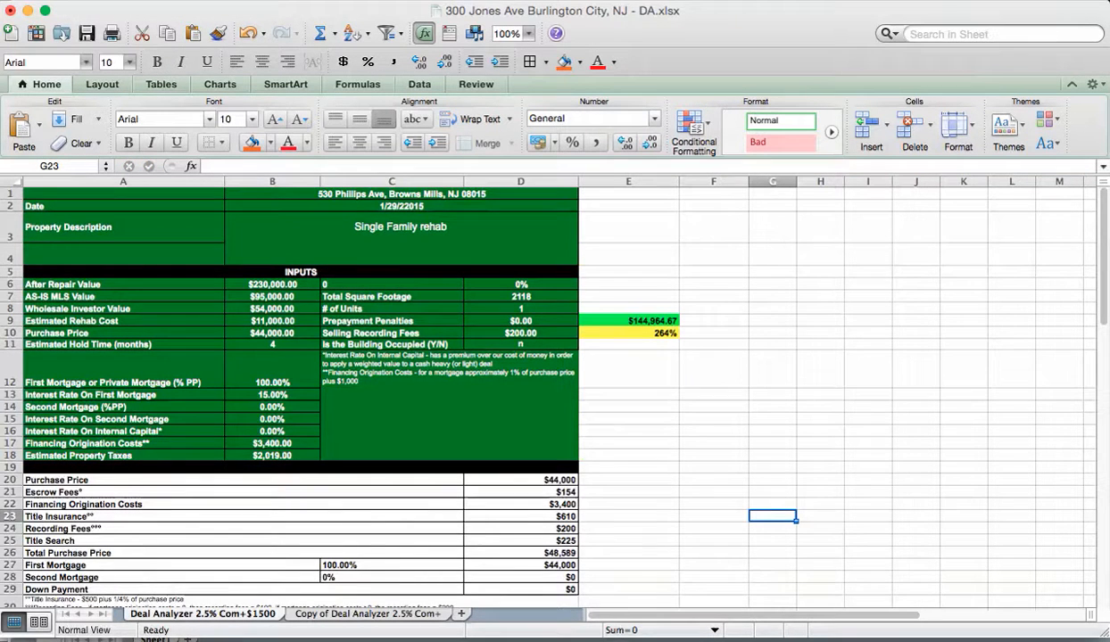
Step: Inspect the Wholesale Investor Value formula in B8, then select Estimated Rehab Cost B9
left_click(123, 309)
double_click(272, 309)
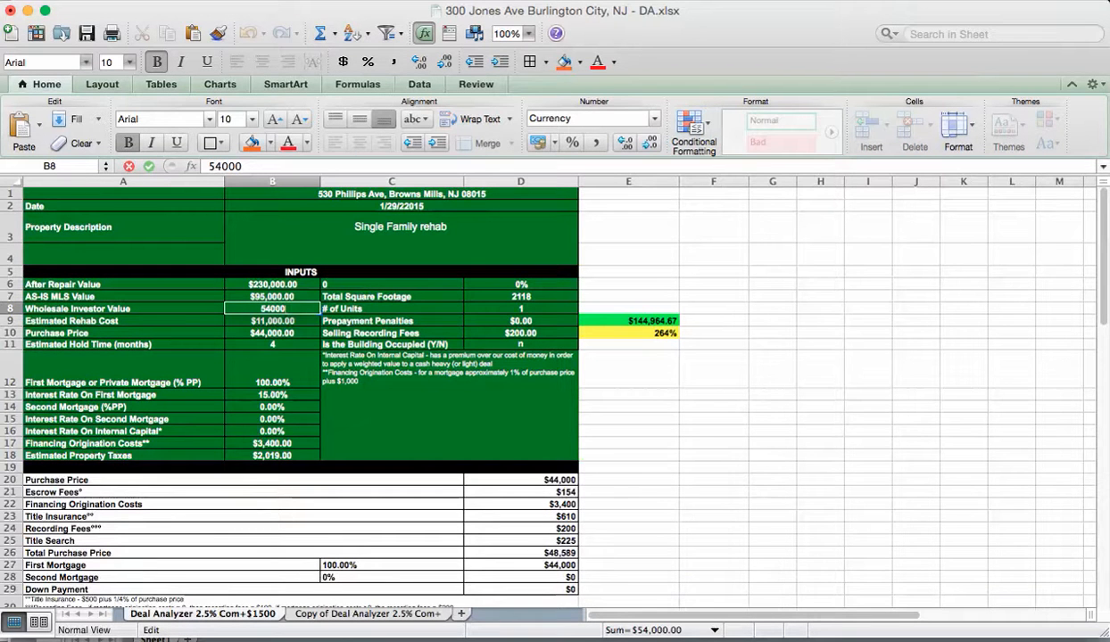
left_click(607, 1)
left_click(662, 70)
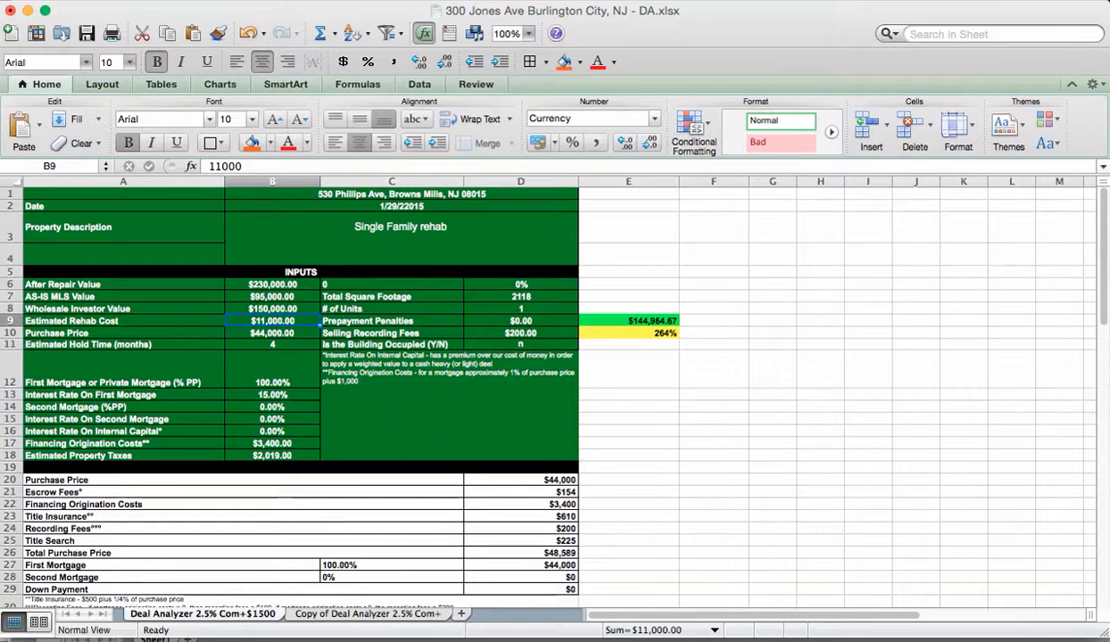
left_click(123, 308)
left_click(272, 308)
left_click(123, 309)
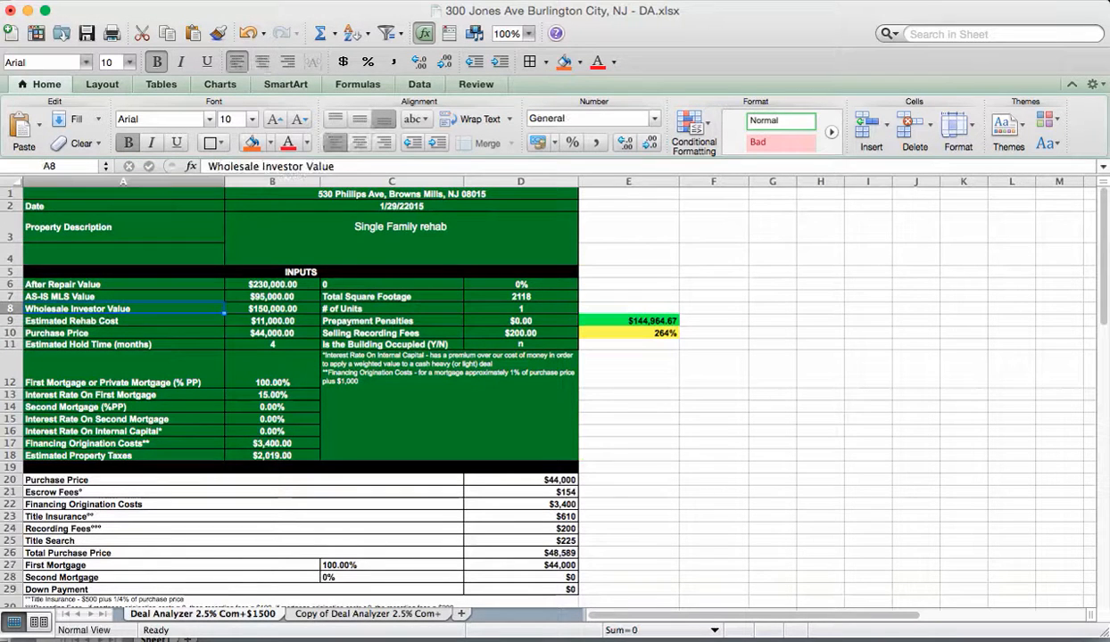
left_click(123, 321)
left_click(272, 321)
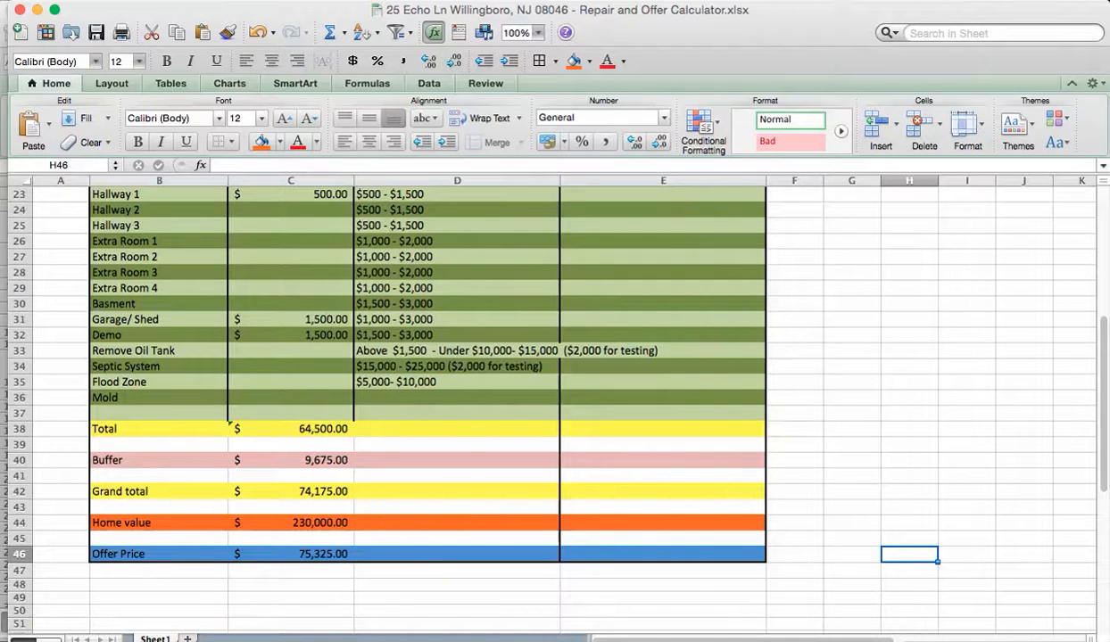
Step: Enter the calculator's $74,175 grand total from C42 as the Estimated Rehab Cost in B9
left_click(290, 491)
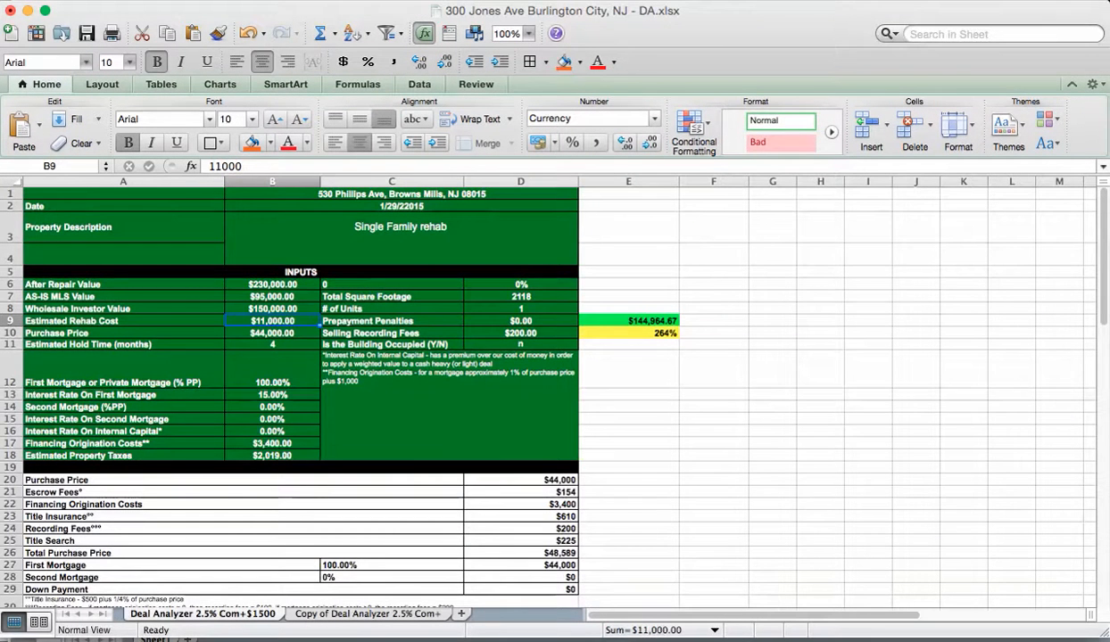
type("74175")
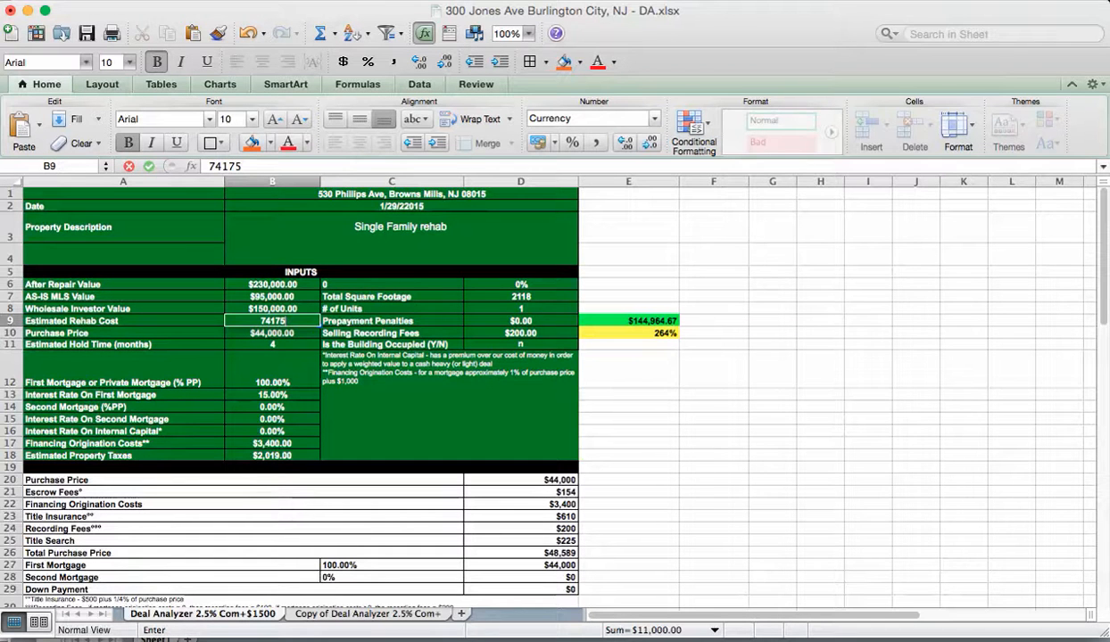
left_click(628, 394)
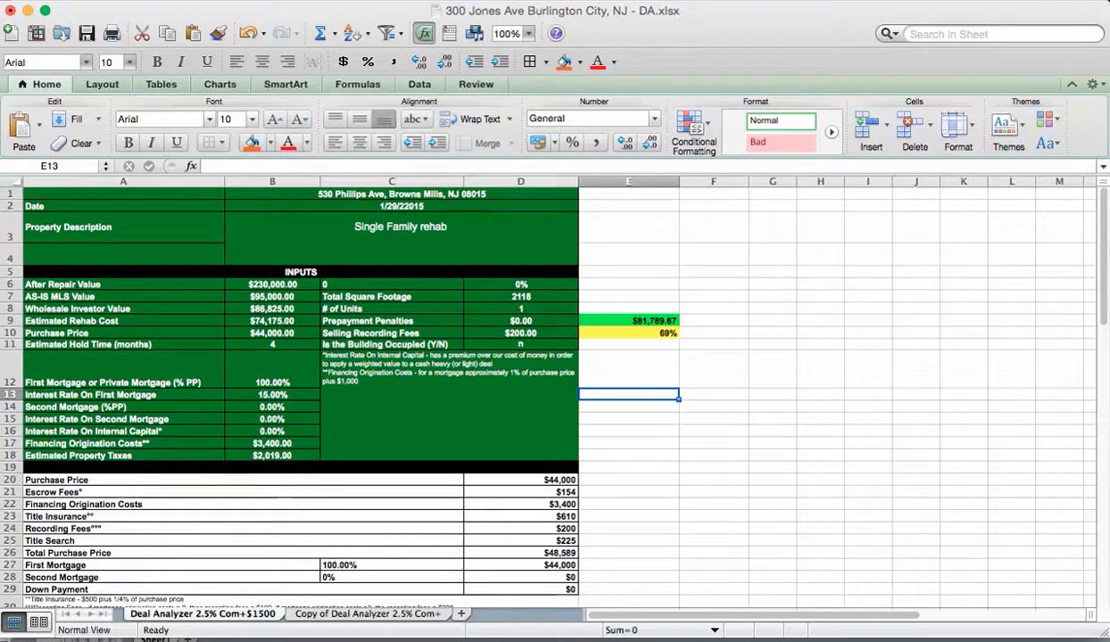
left_click(272, 333)
key("super+Tab")
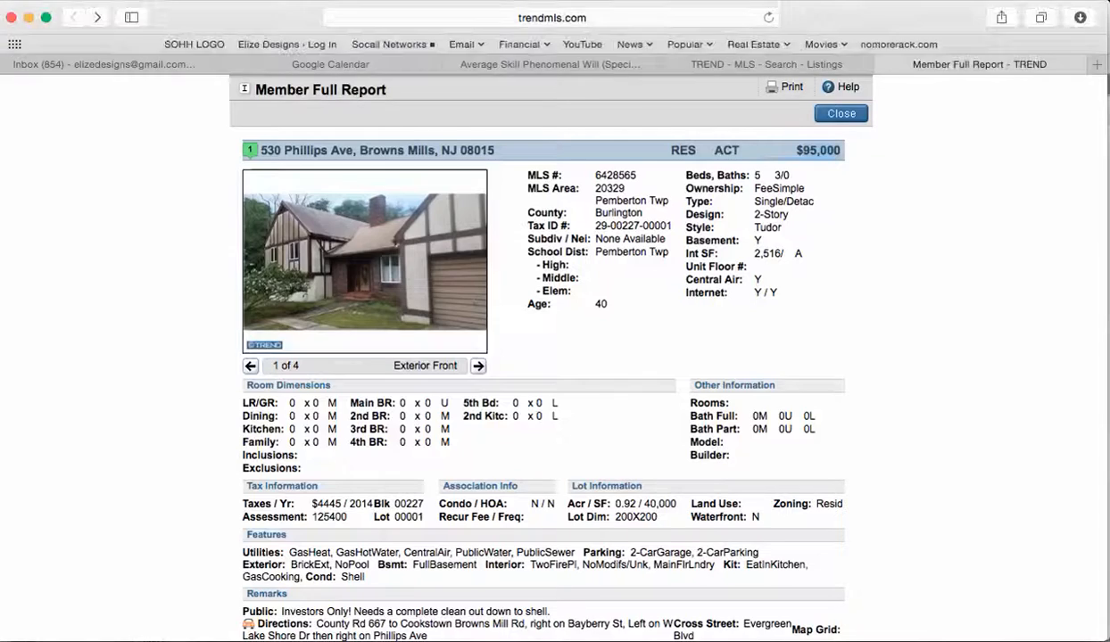
key("super+Tab")
key("super+Tab")
key("super+Tab")
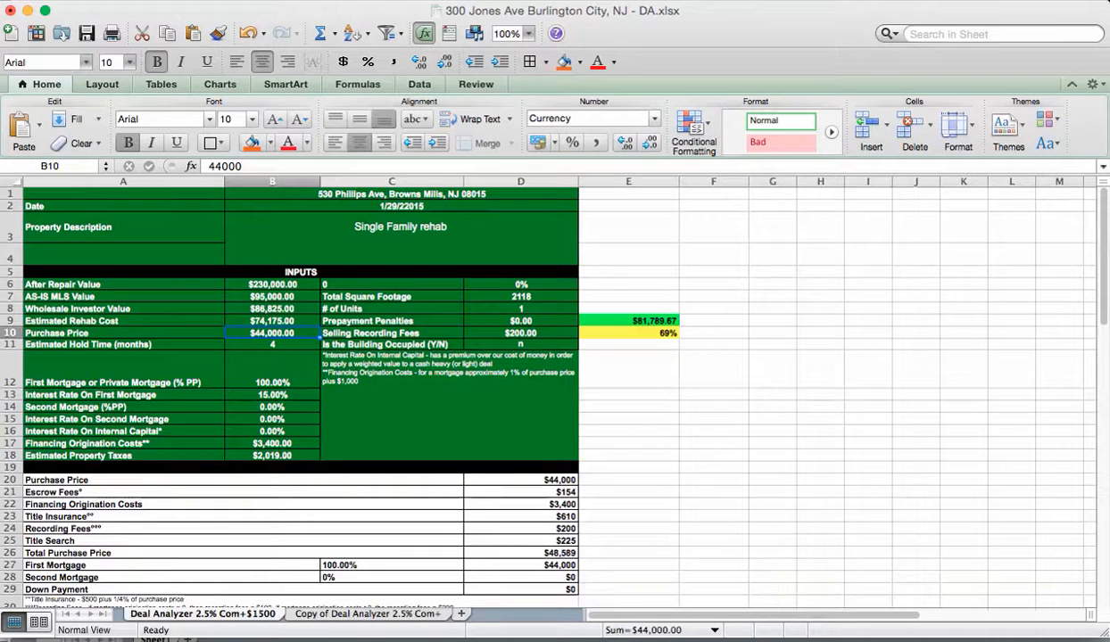
Step: Enter a 75325 purchase price in B10 and a 5-month hold time in B11
type("75")
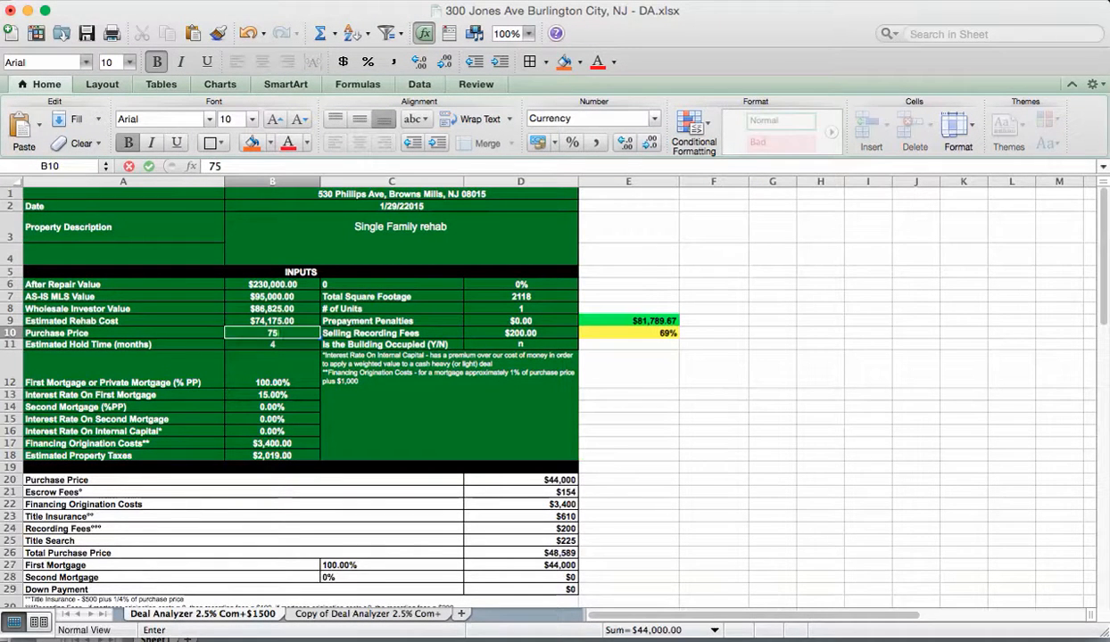
type("325")
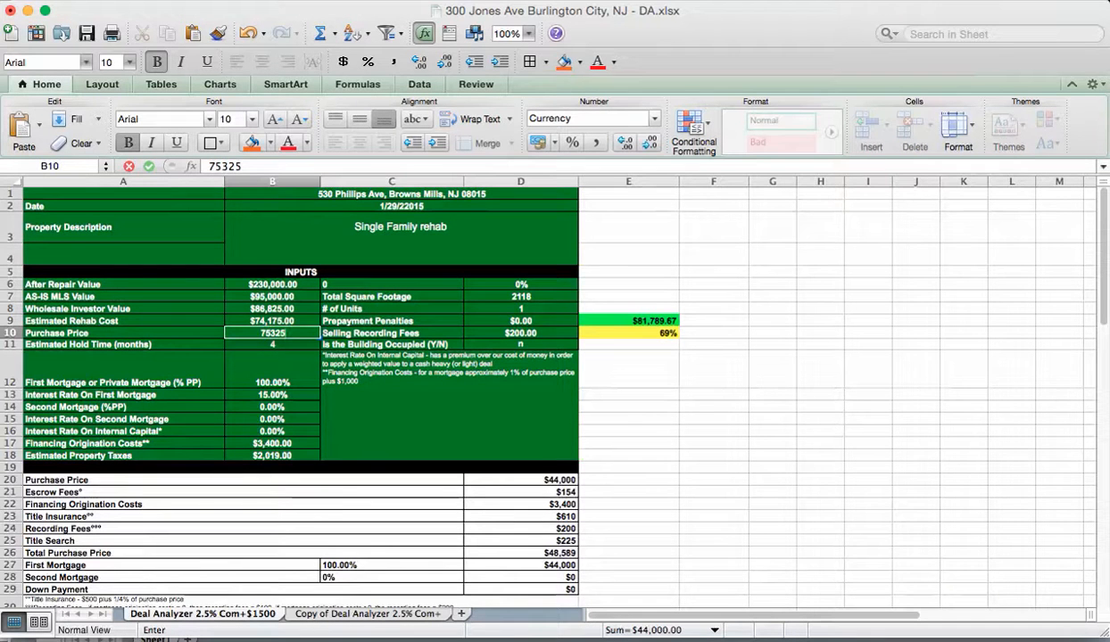
left_click(628, 419)
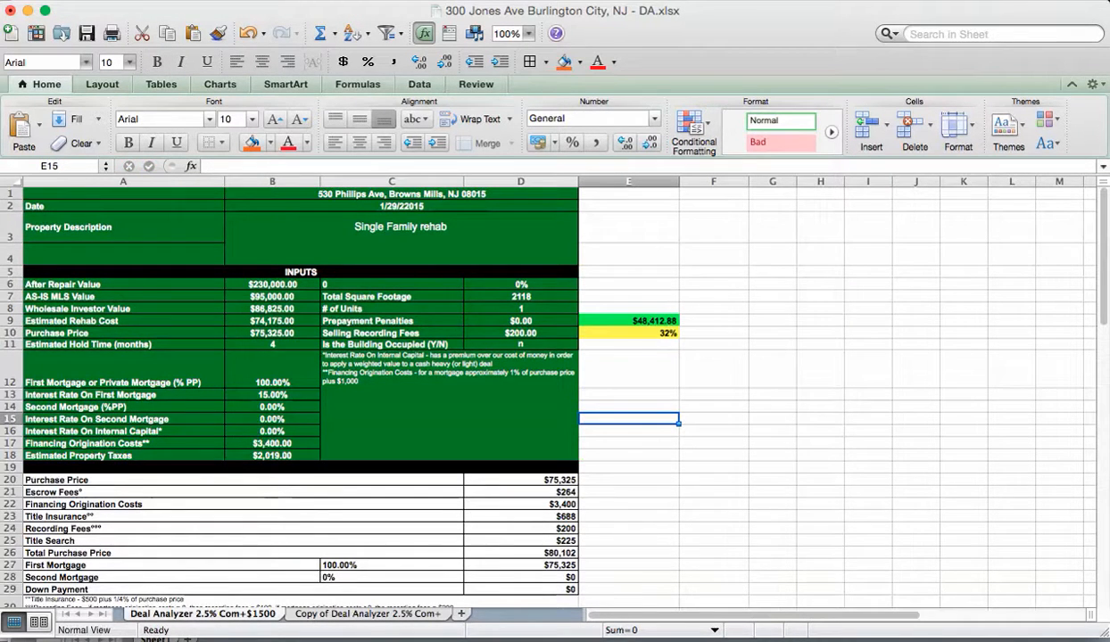
left_click(272, 344)
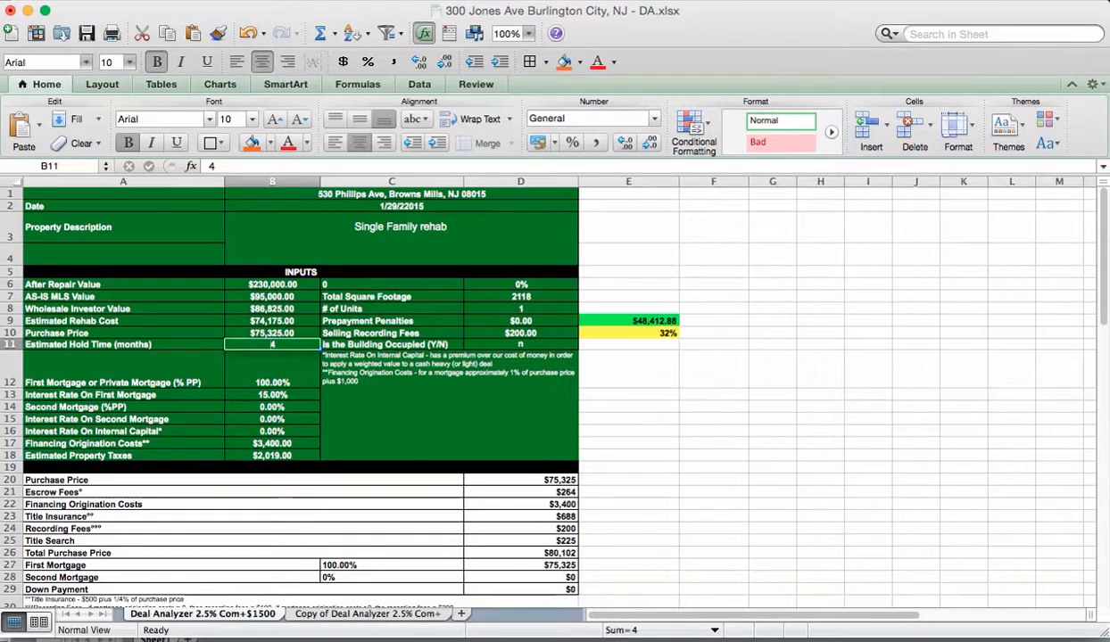
type("5")
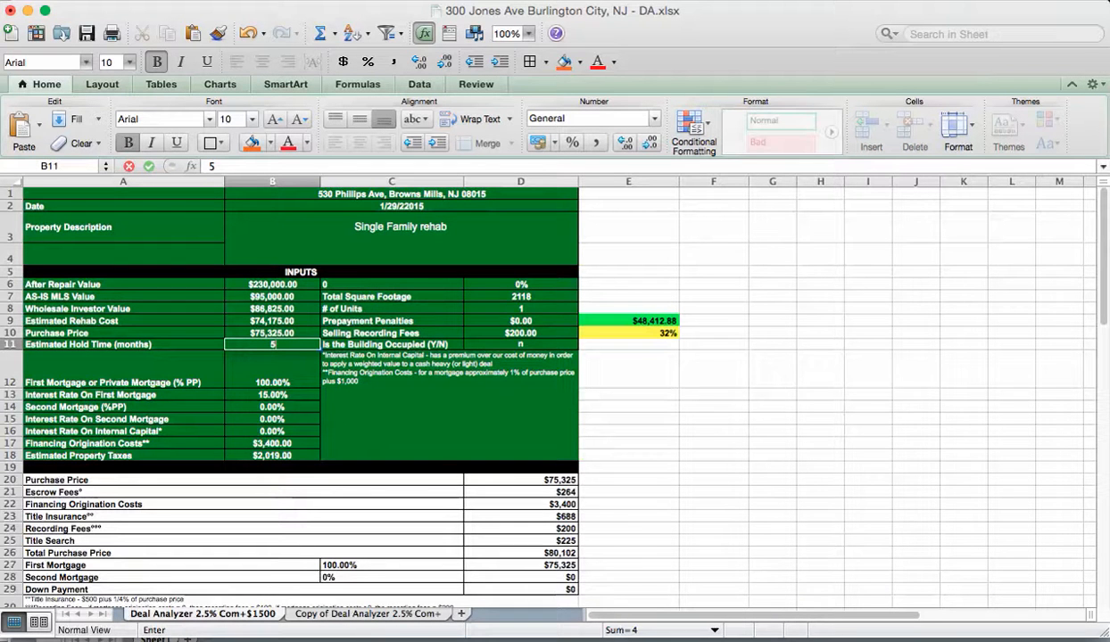
left_click(628, 407)
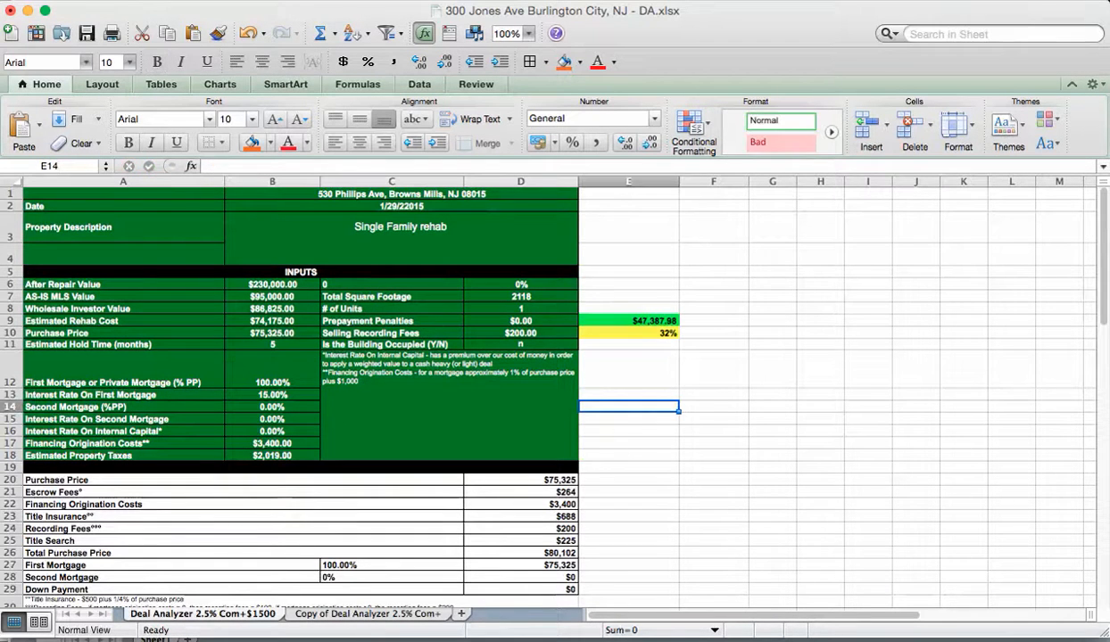
left_click(521, 297)
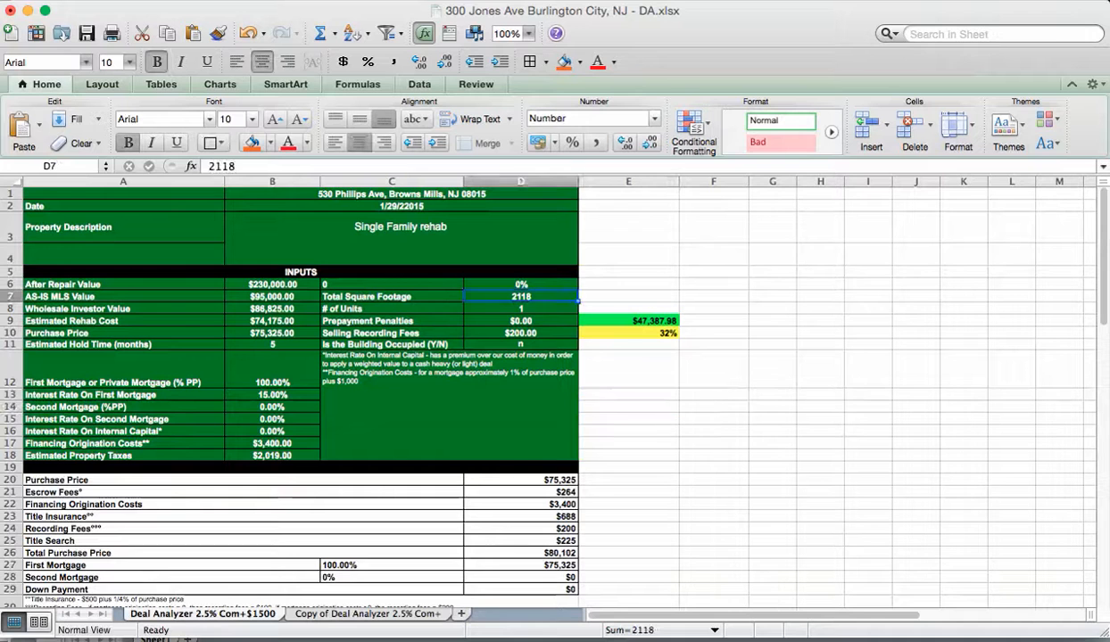
Step: Copy the listing's 2,516 interior square feet into the Total Square Footage cell D7
key("super+Tab")
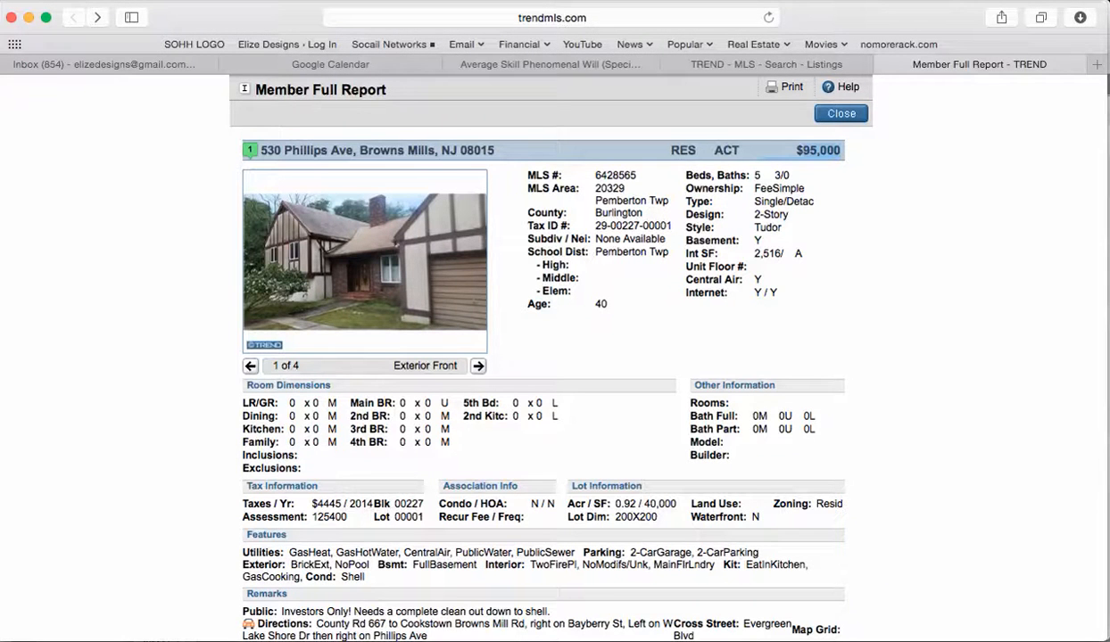
double_click(762, 253)
key("super+c")
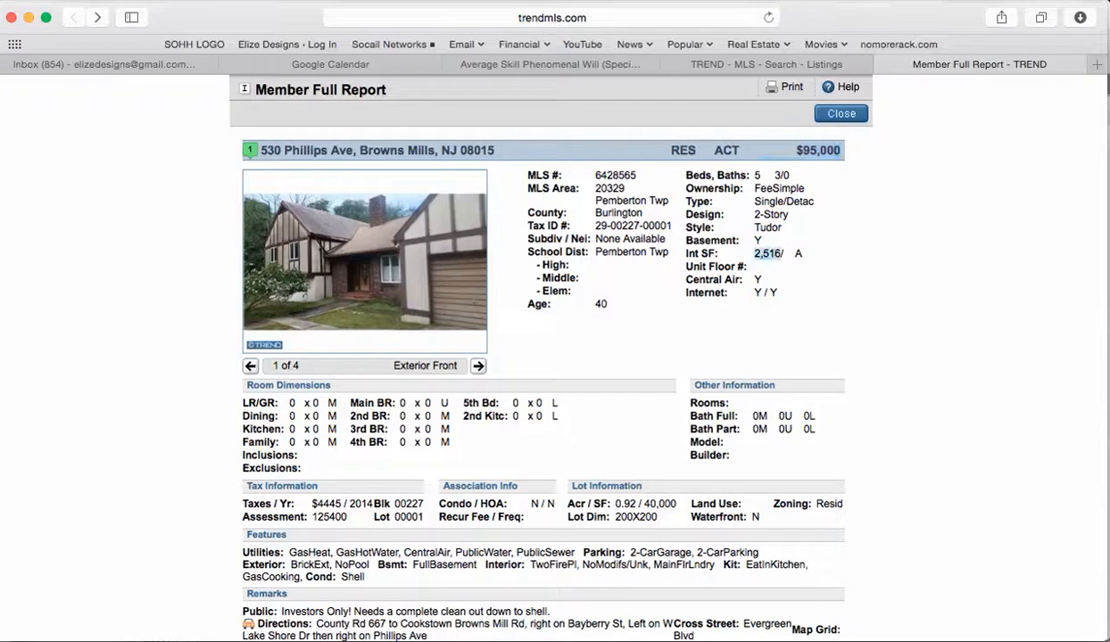
type("NA")
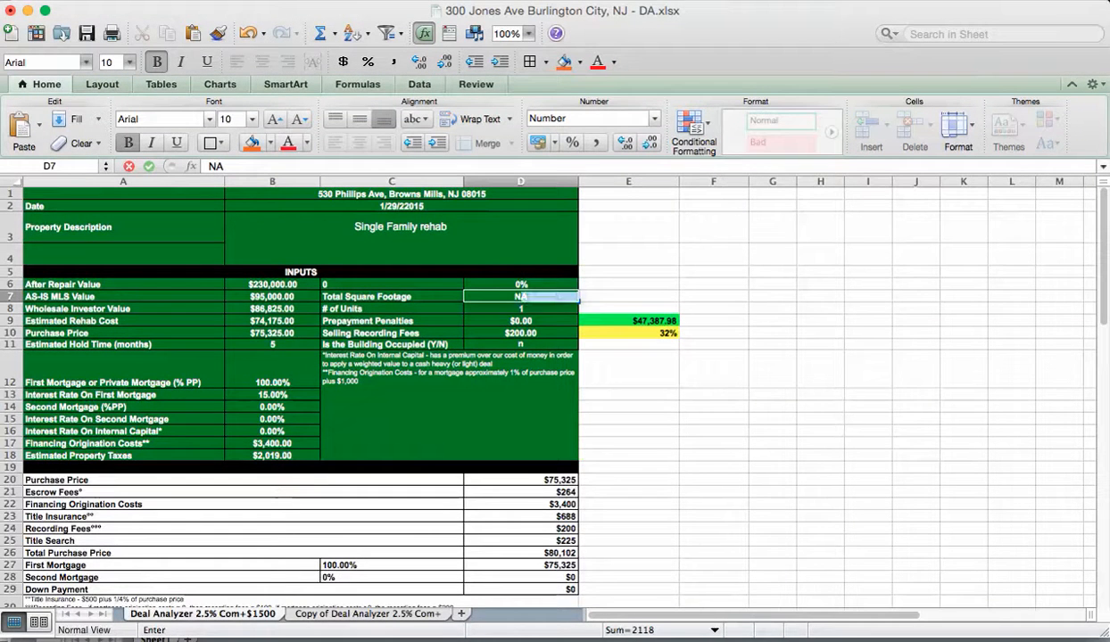
key("BackSpace")
type("one")
triple_click(522, 297)
key("super+v")
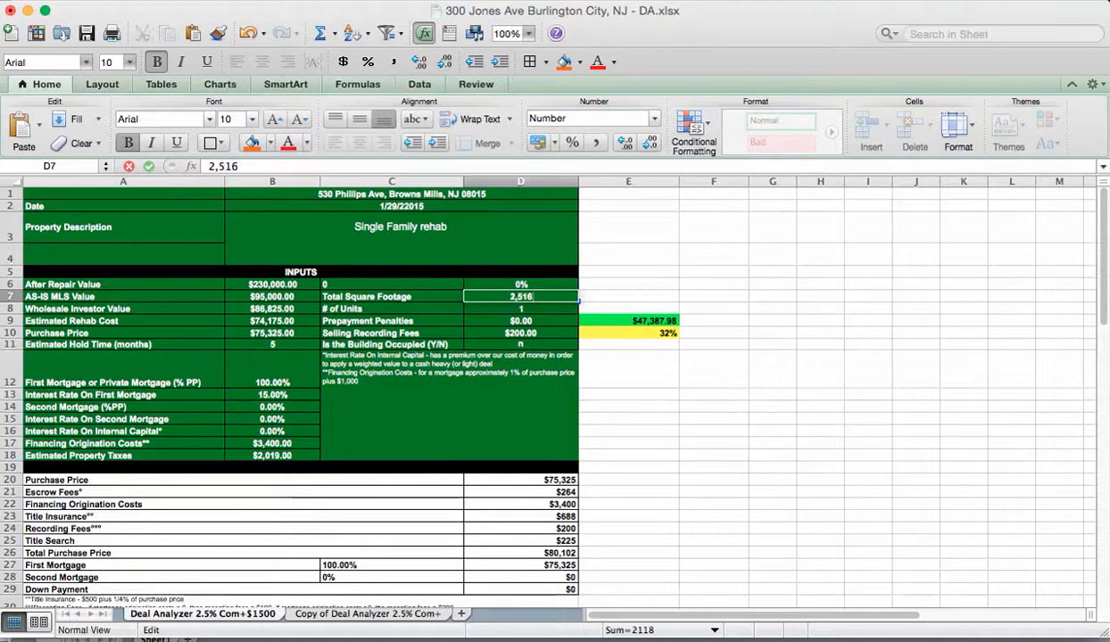
left_click(629, 368)
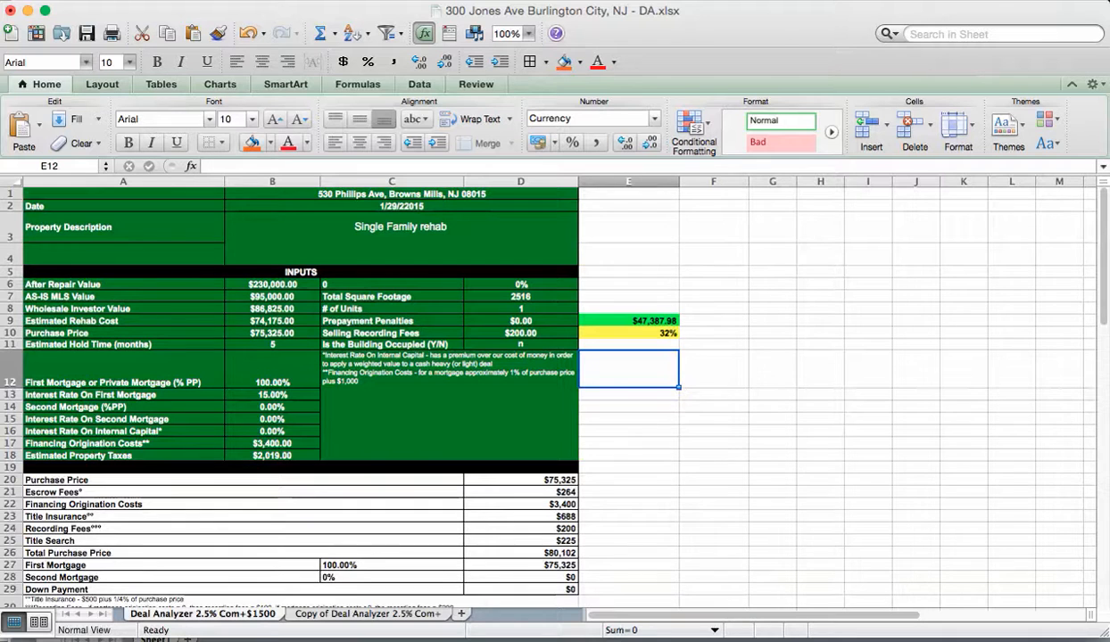
Step: Enter the listing's 4445 annual taxes as Estimated Property Taxes in B18
left_click(272, 456)
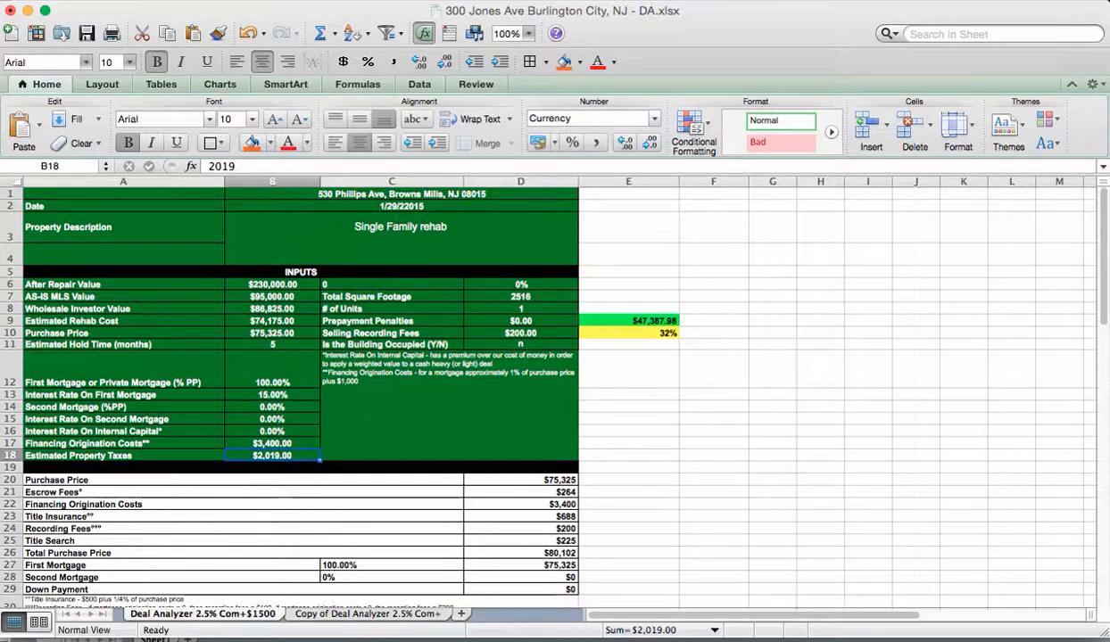
key("super+Tab")
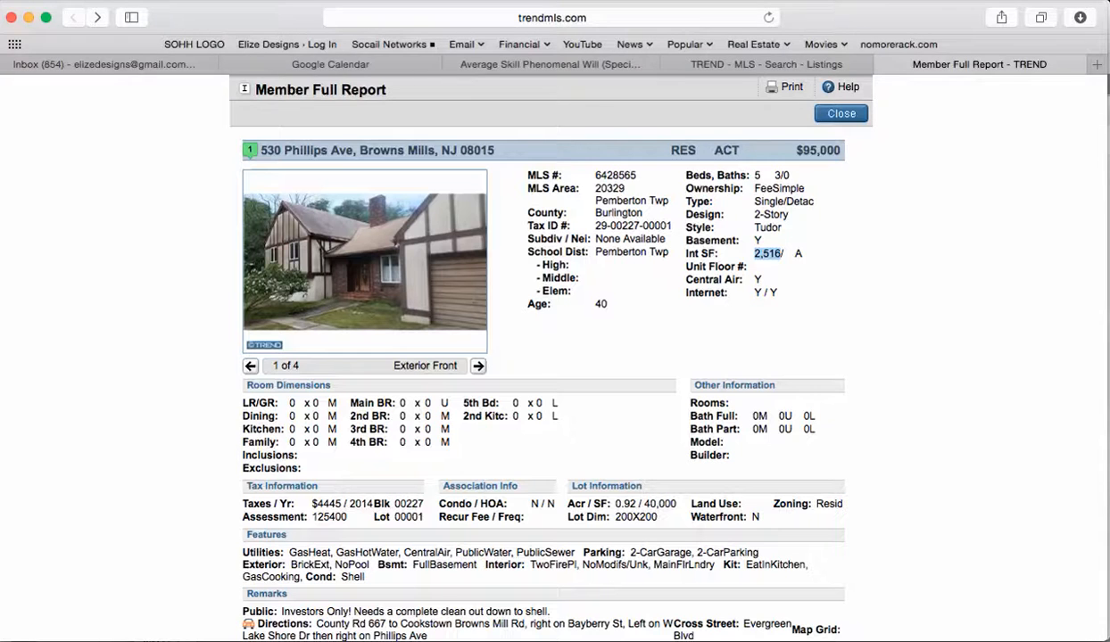
left_click_drag(318, 504, 335, 504)
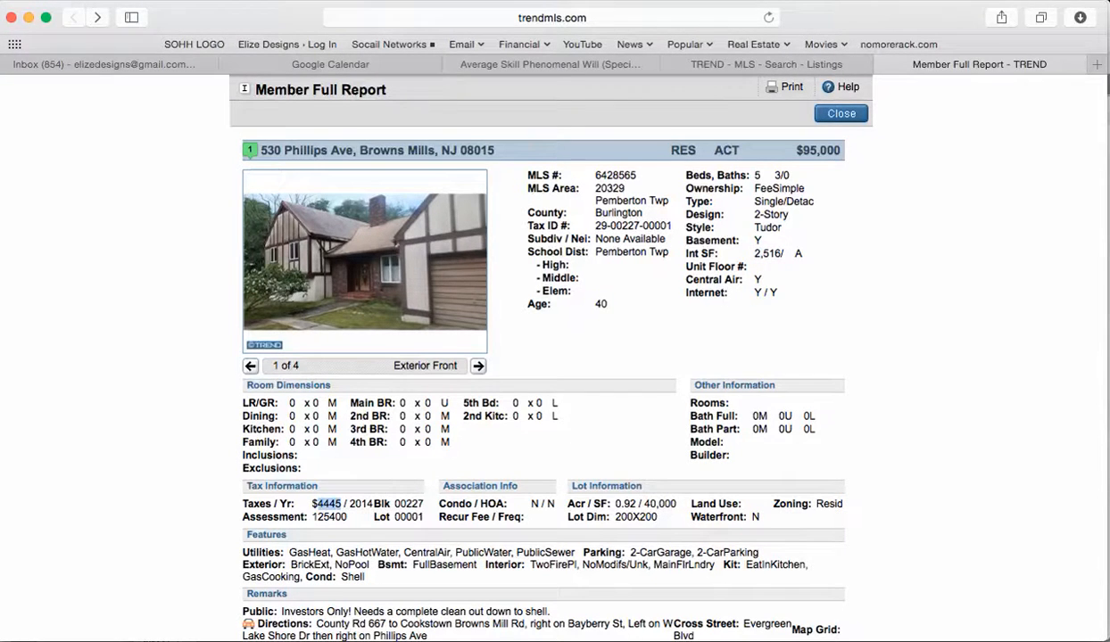
key("super+Tab")
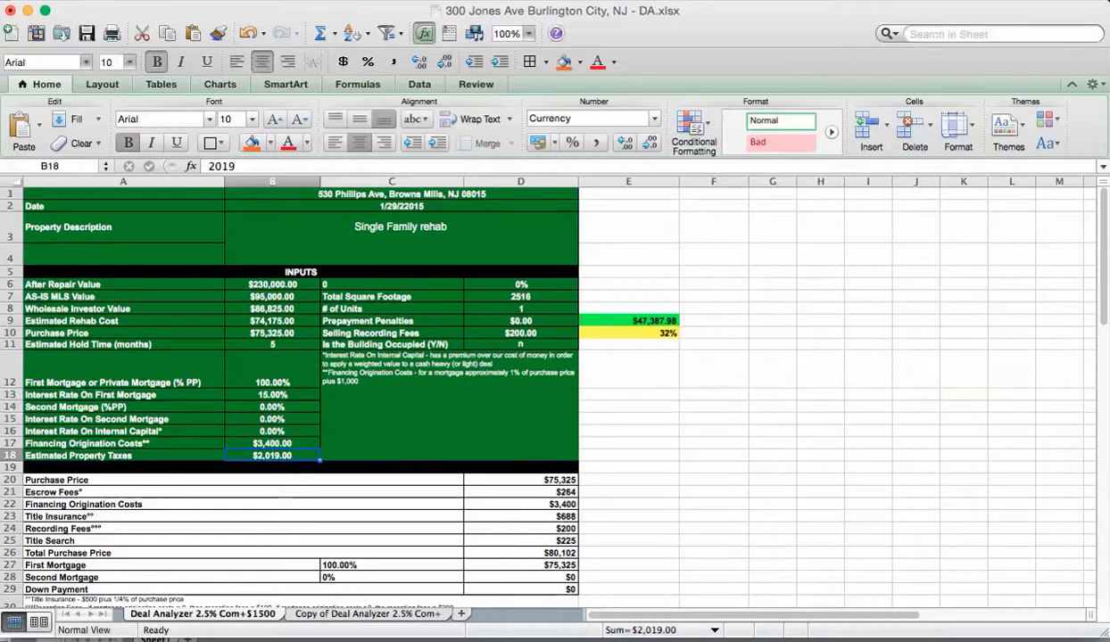
type("4445")
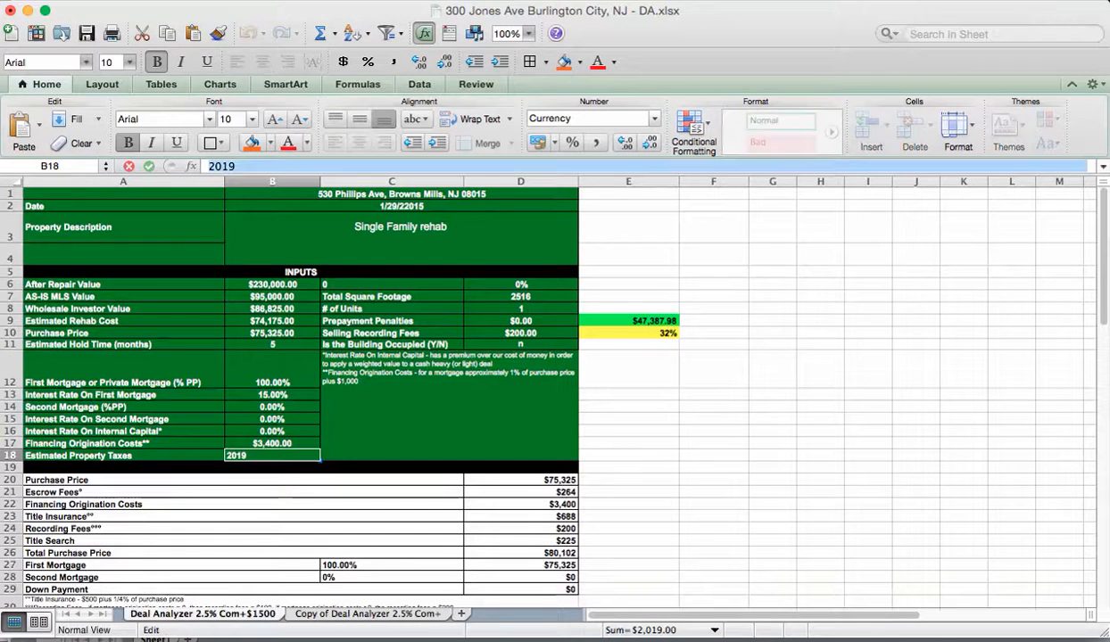
left_click(628, 432)
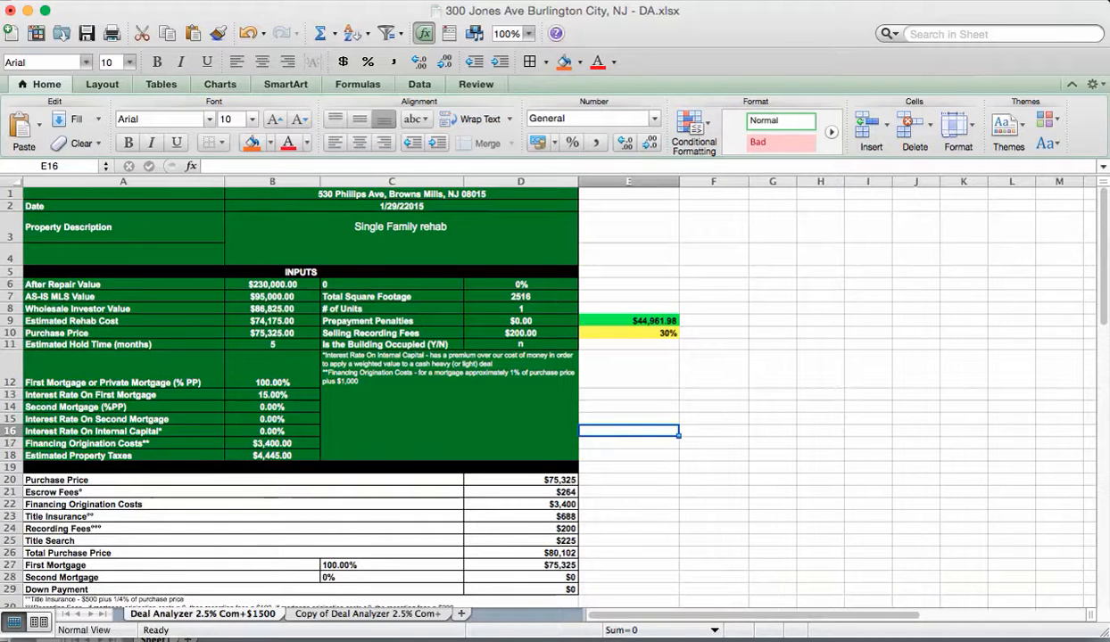
left_click(401, 194)
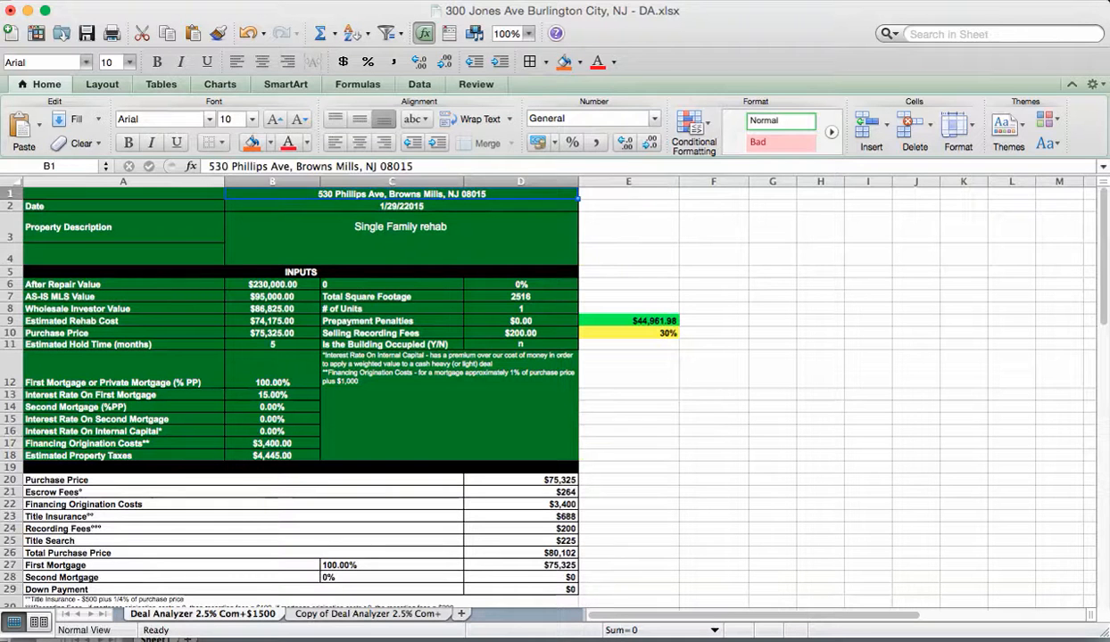
left_click_drag(428, 166, 206, 167)
key("super+c")
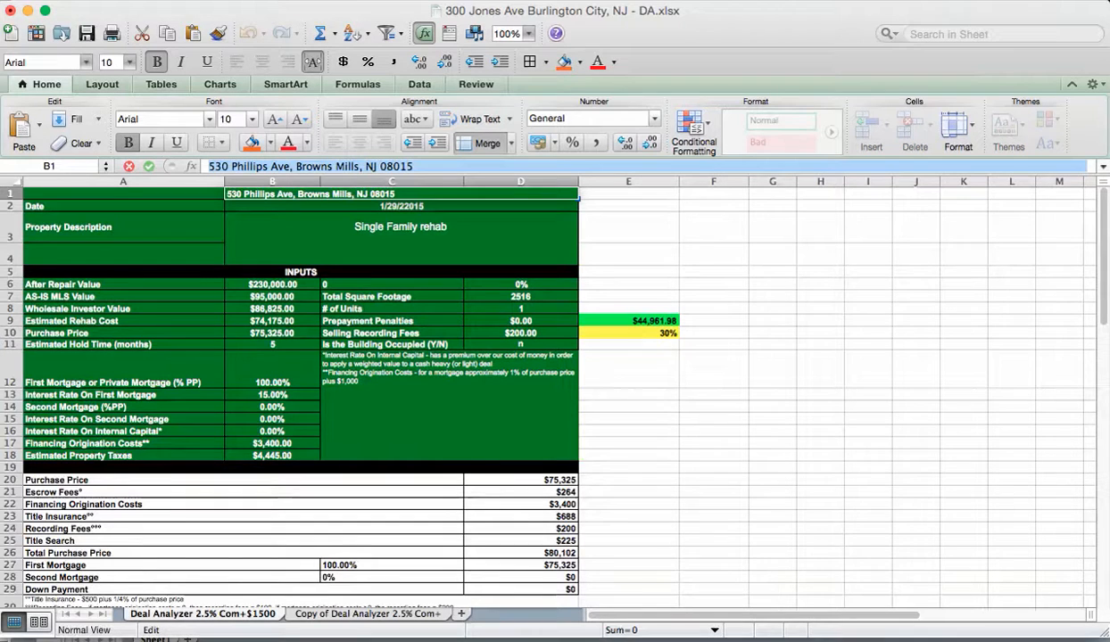
key("Escape")
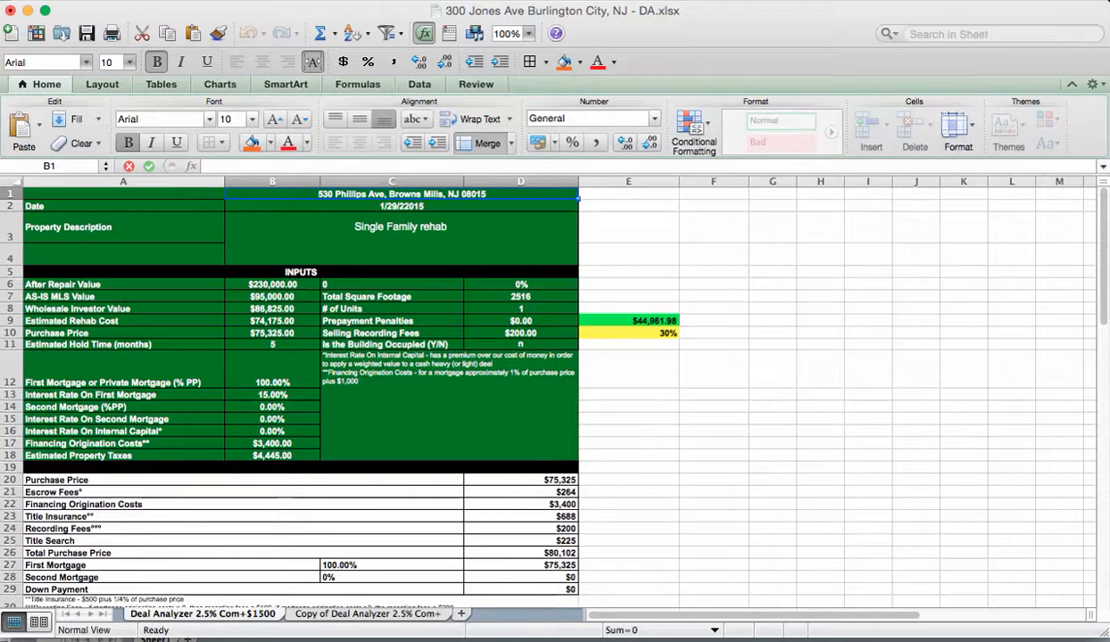
key("super+shift+s")
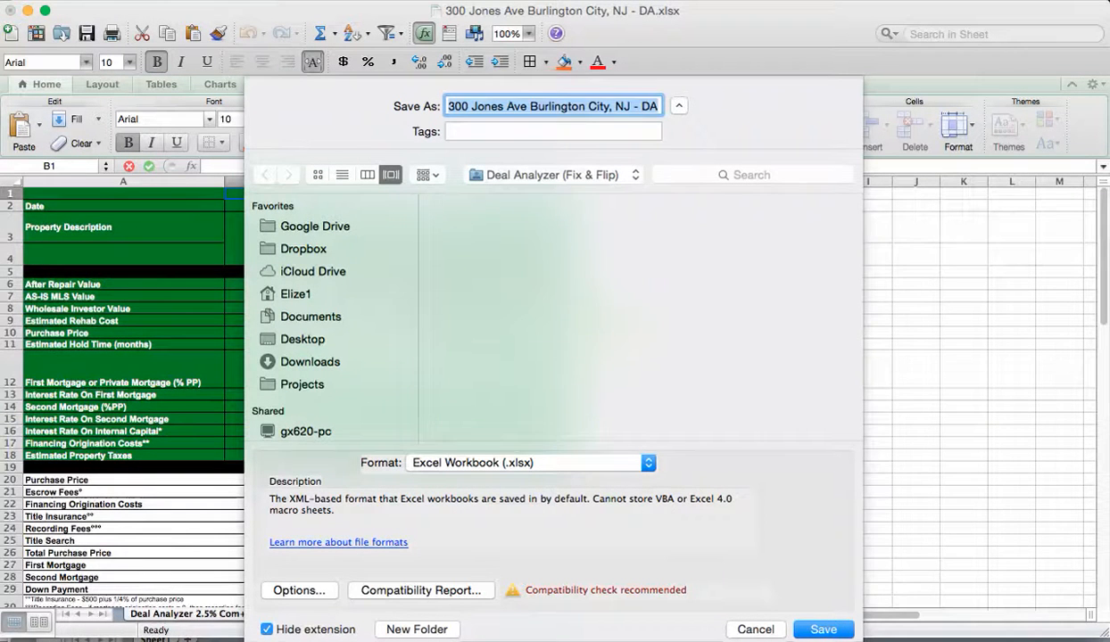
left_click(630, 107)
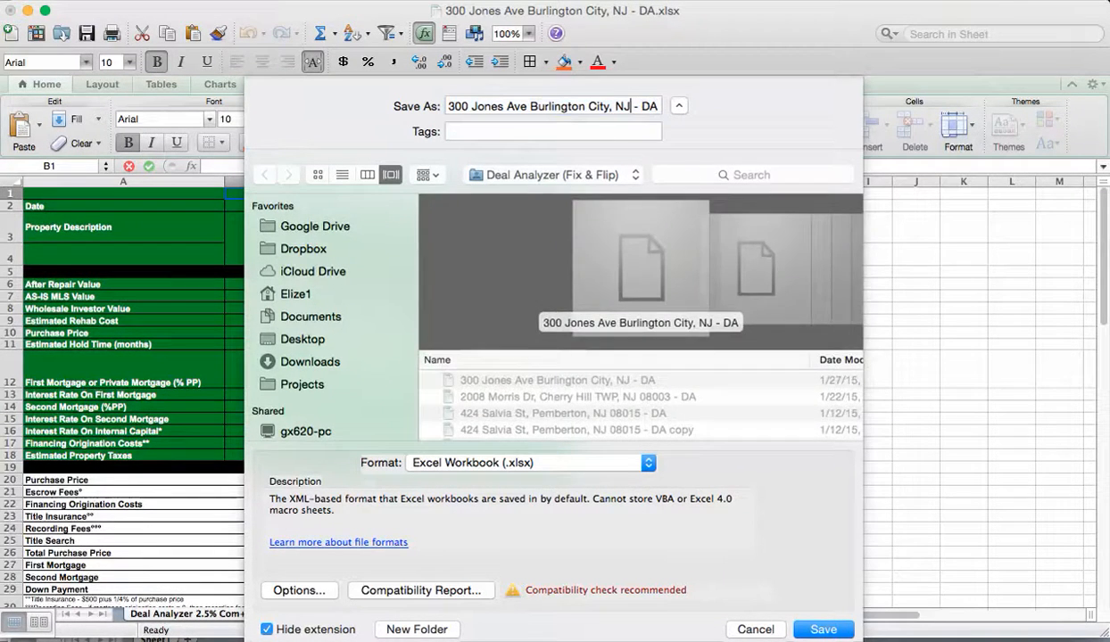
key("Left")
key("Left")
key("Left")
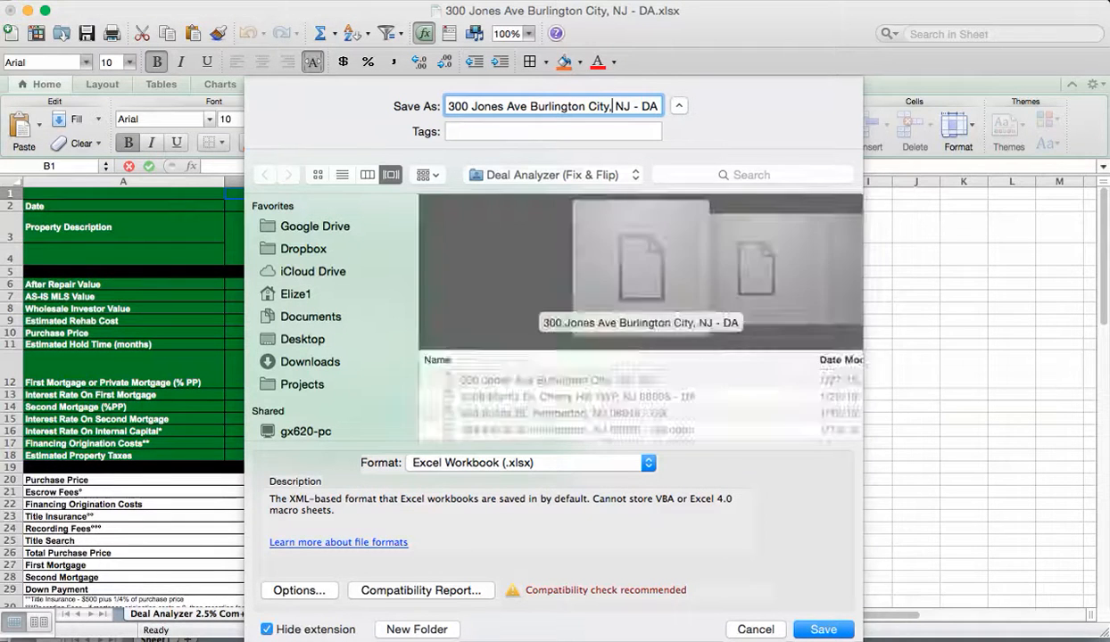
key("Right")
key("Right")
key("Right")
key("Right")
key("Right")
key("Right")
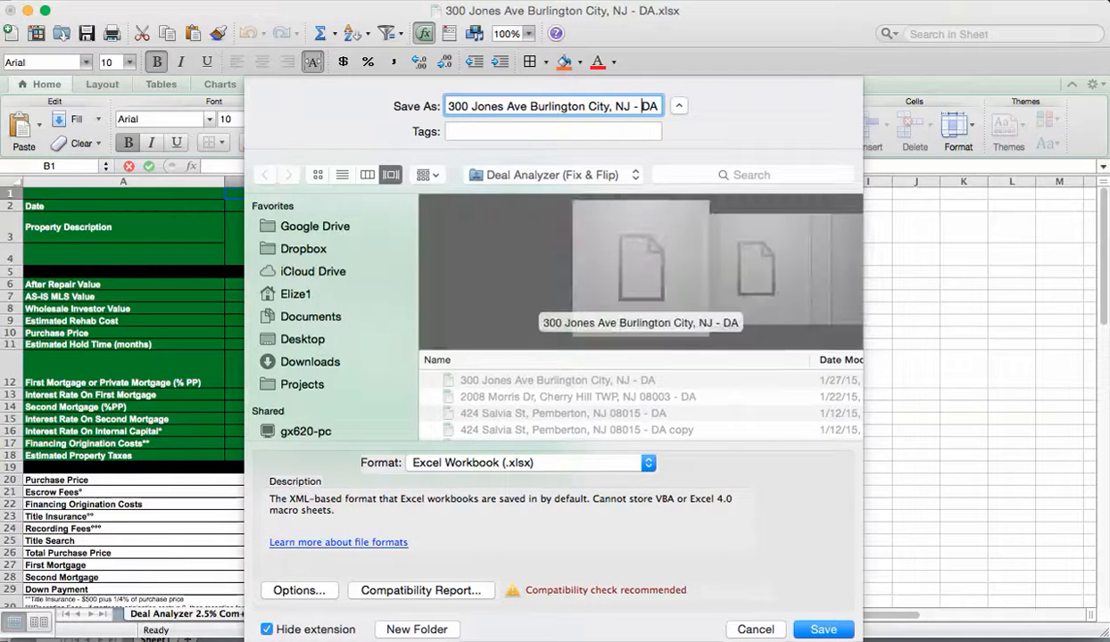
left_click(608, 1)
mouse_move(670, 11)
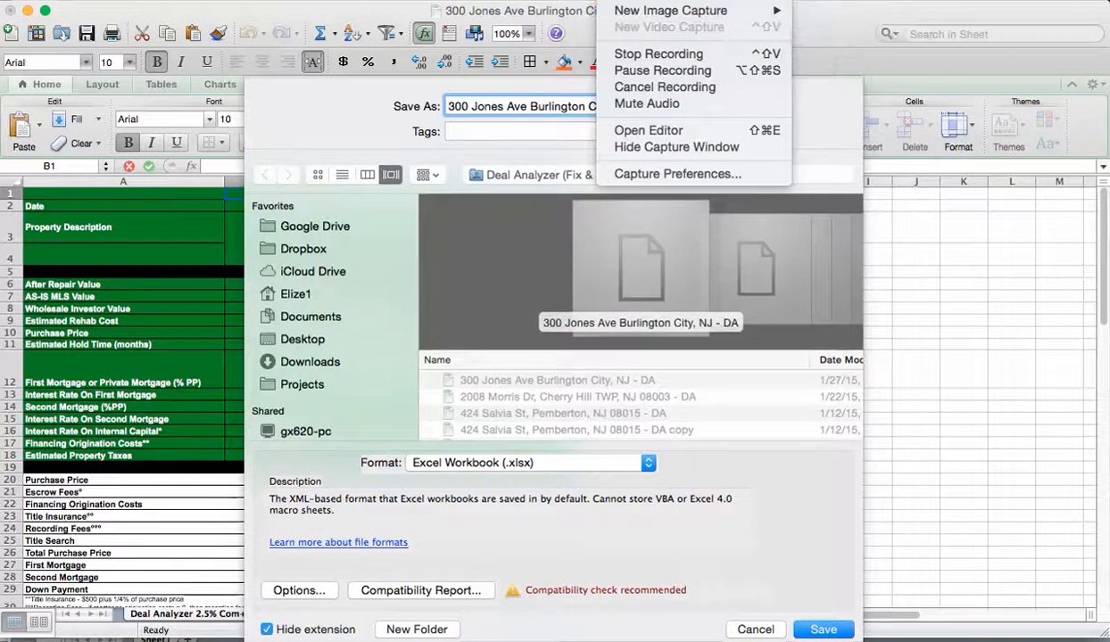
left_click(662, 69)
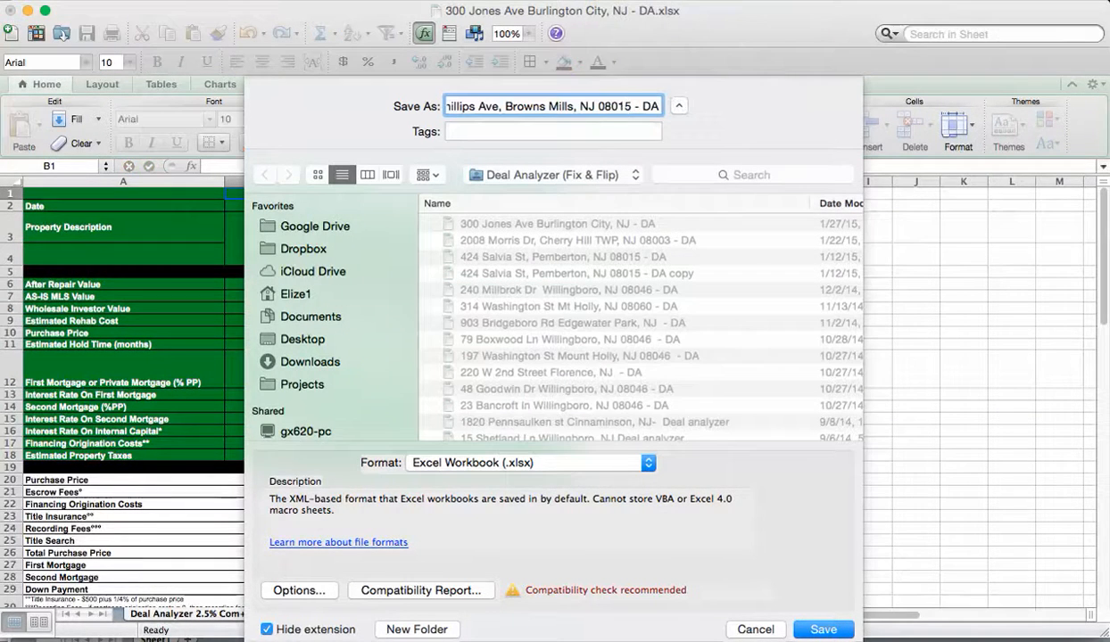
key("Return")
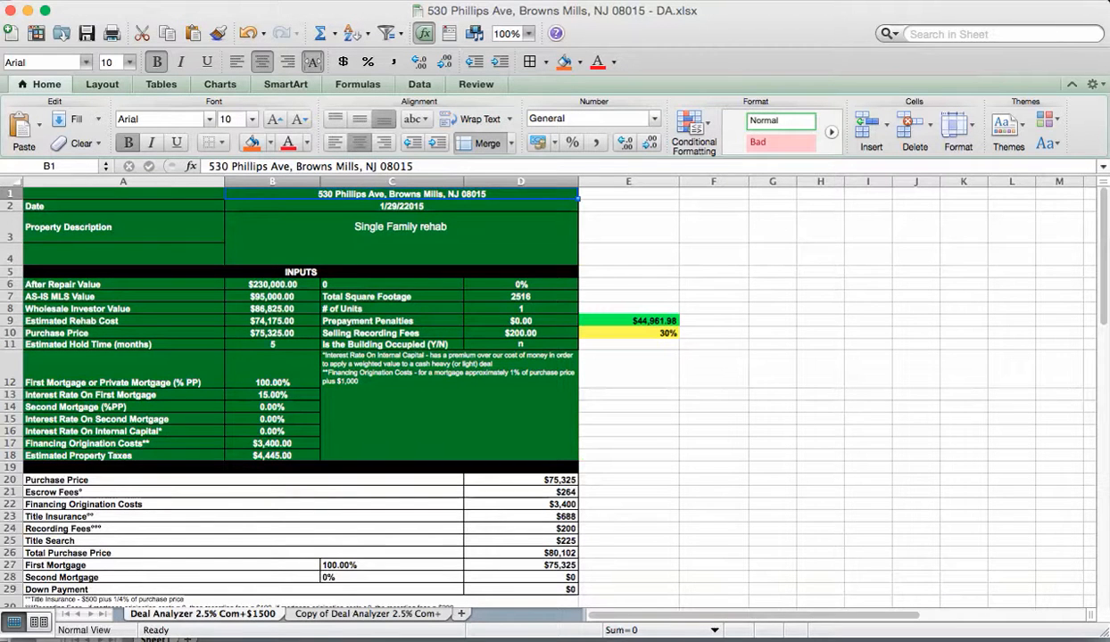
key("super+Tab")
key("super+Tab")
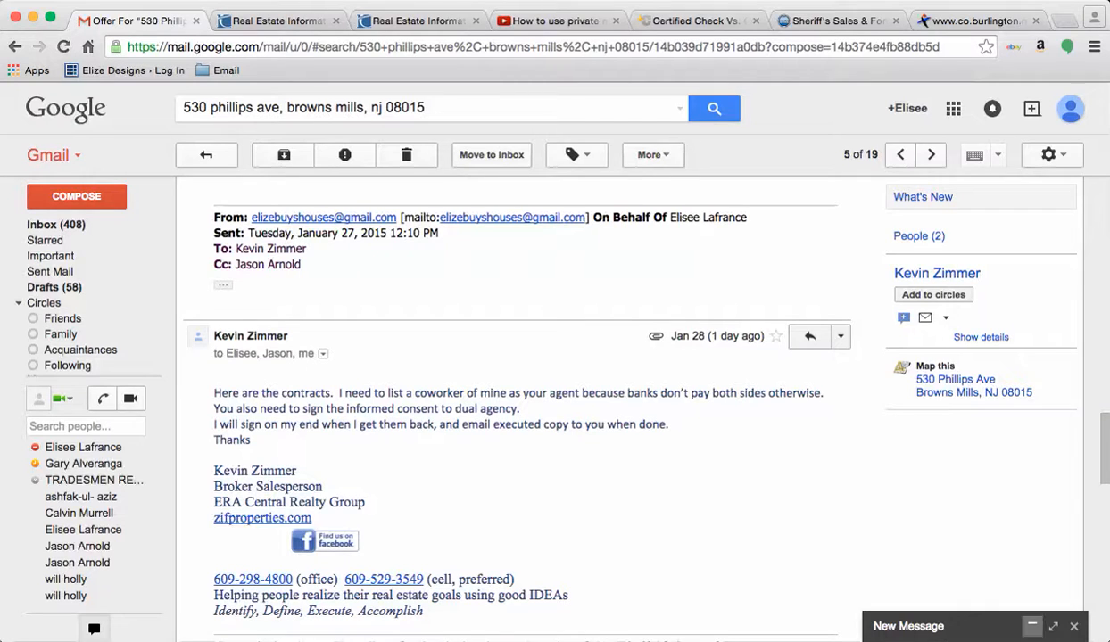
left_click(1032, 626)
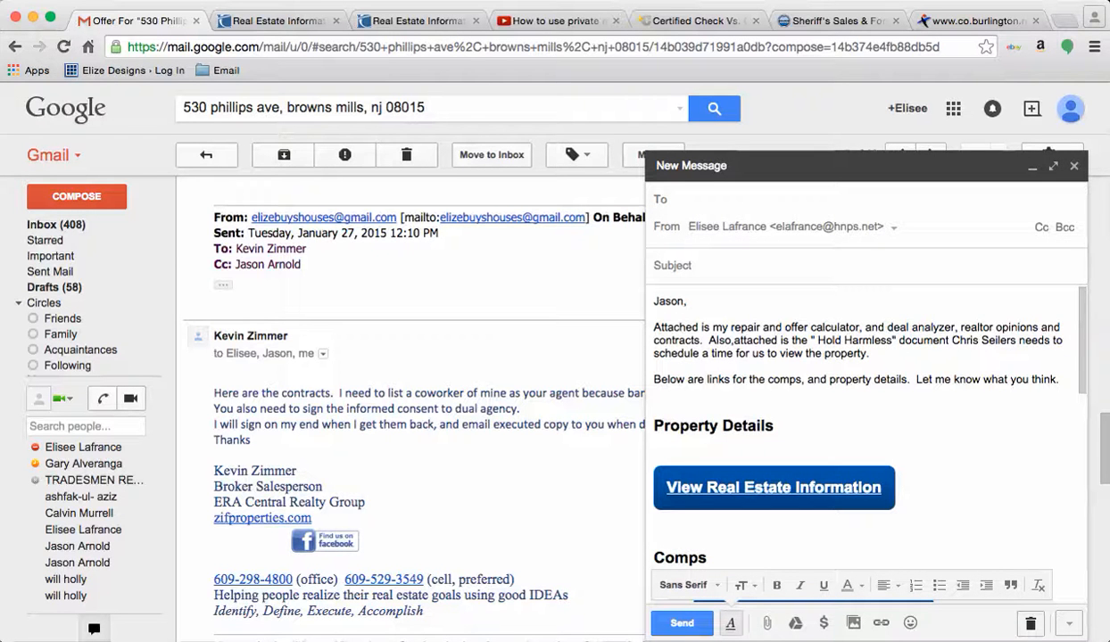
left_click(673, 266)
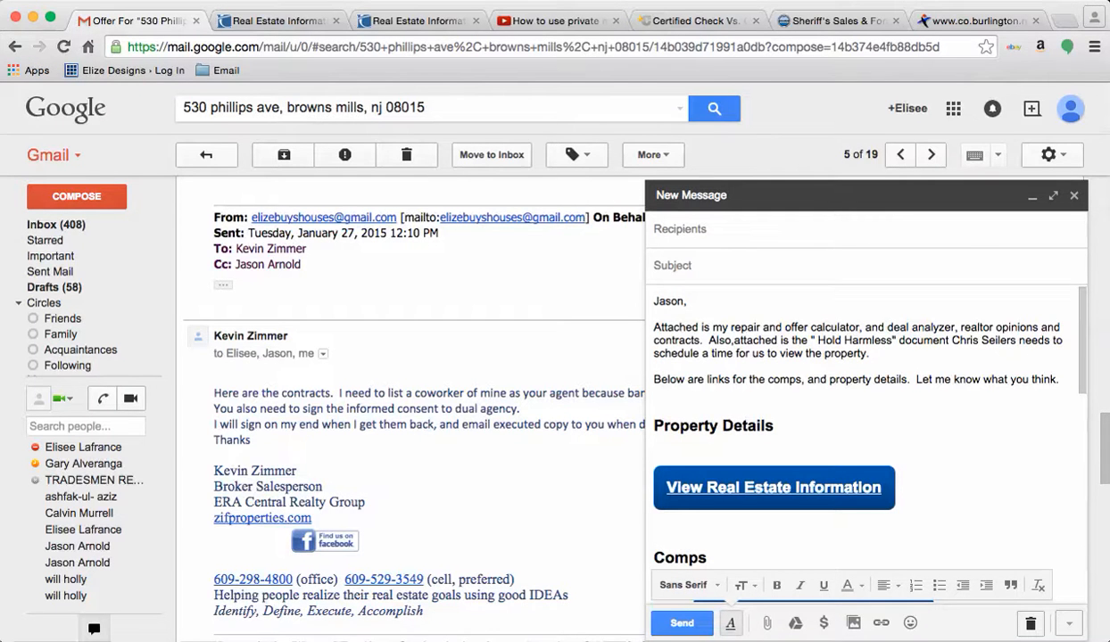
type("Reasearch")
key("BackSpace")
key("BackSpace")
key("BackSpace")
key("BackSpace")
key("BackSpace")
key("BackSpace")
key("BackSpace")
key("BackSpace")
type("Property Researc")
key("BackSpace")
type("rch for \"\"")
key("super+Tab")
key("super+Tab")
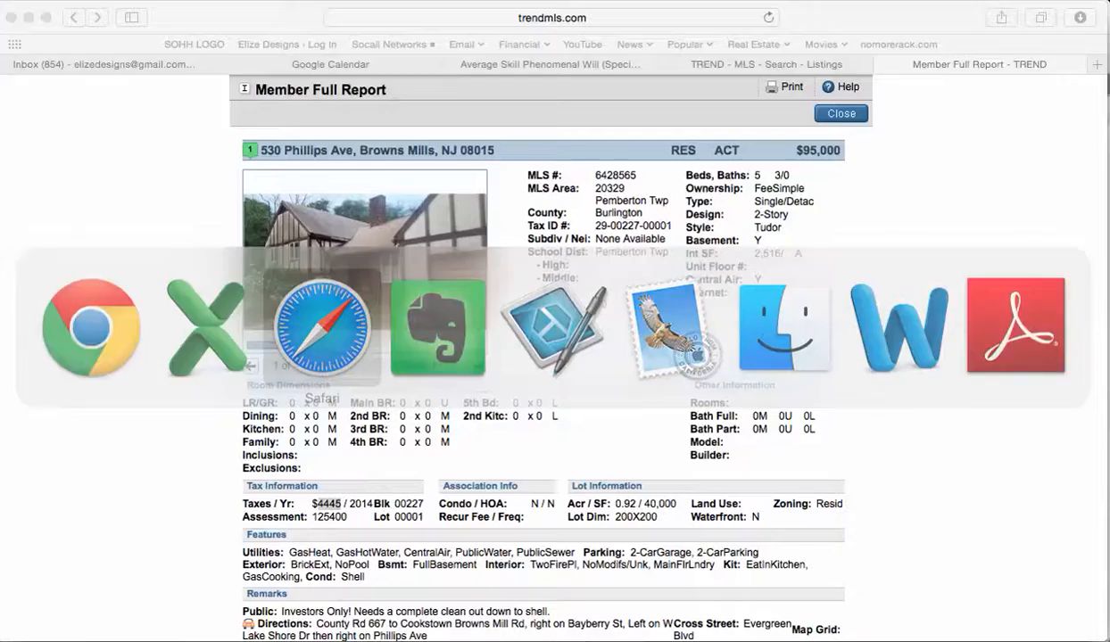
left_click_drag(260, 150, 457, 149)
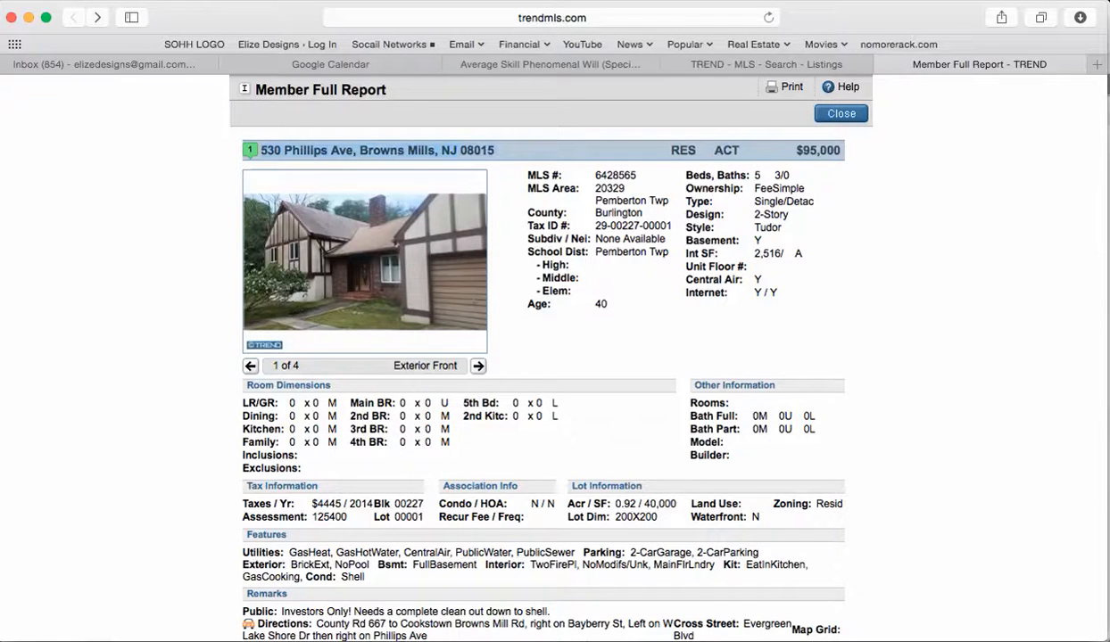
key("super+Tab")
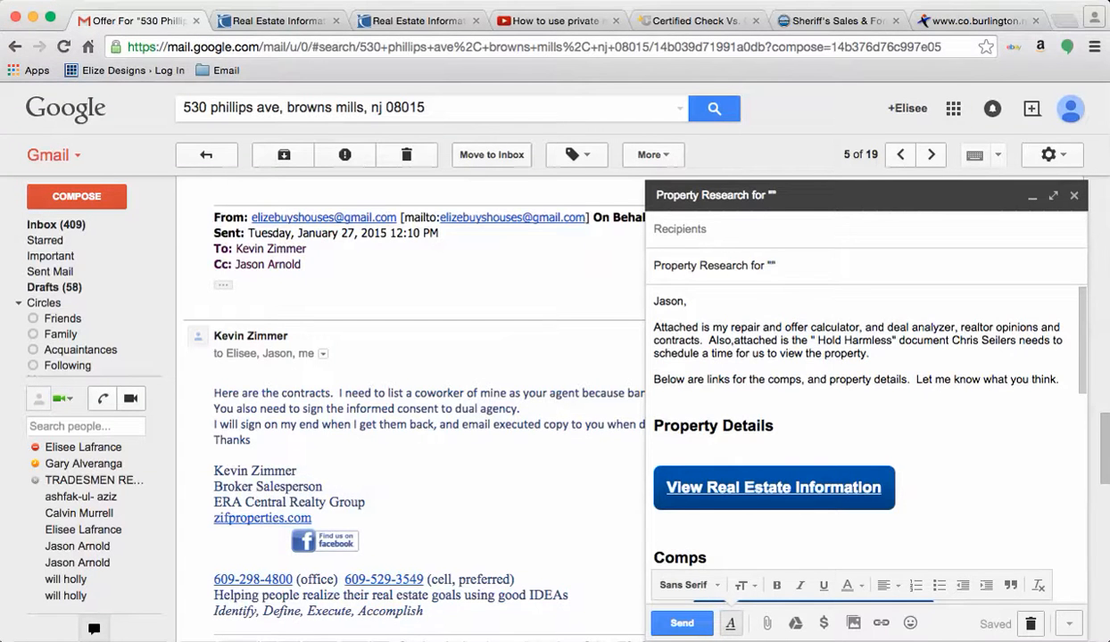
key("Left")
key("super+v")
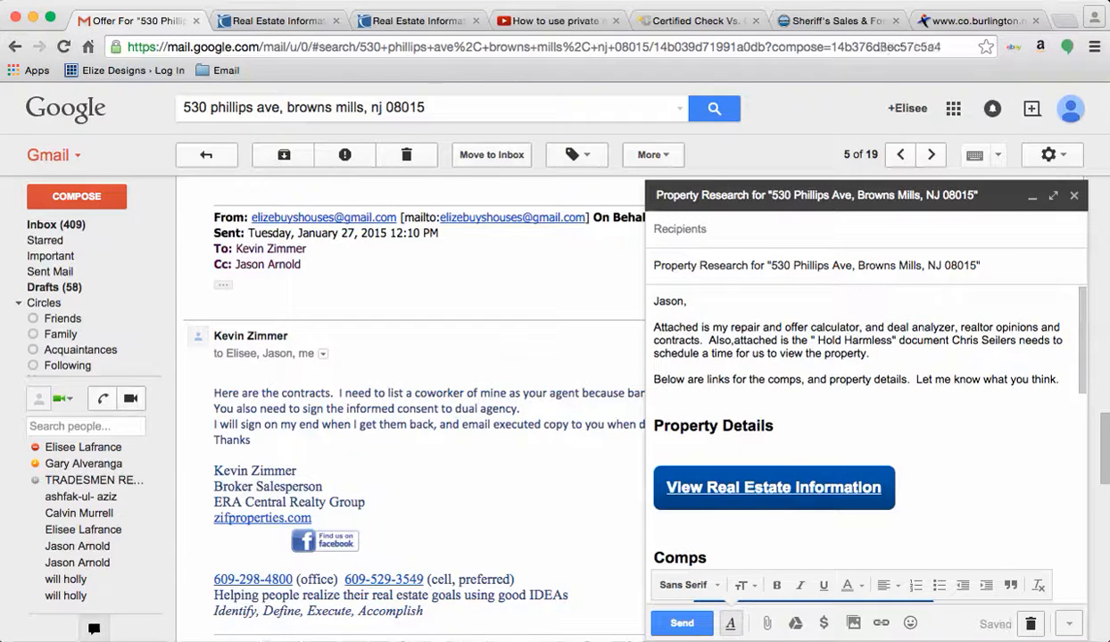
Step: Delete the two intro paragraphs and the greeting line from the draft body
triple_click(849, 380)
left_click_drag(849, 380, 839, 330)
key("BackSpace")
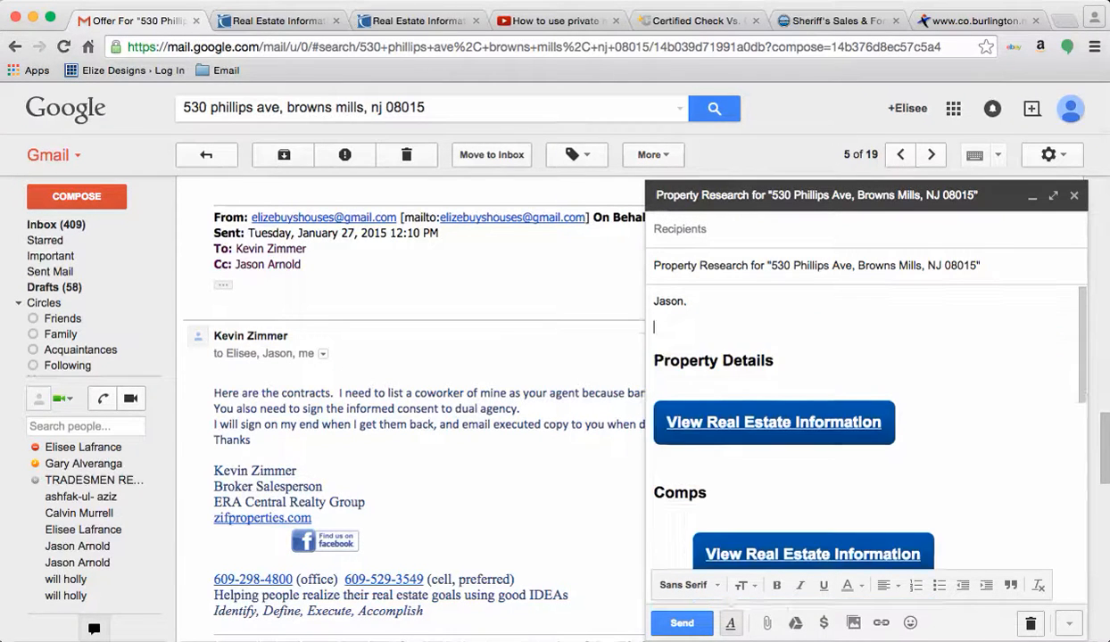
double_click(667, 301)
key("shift+Down")
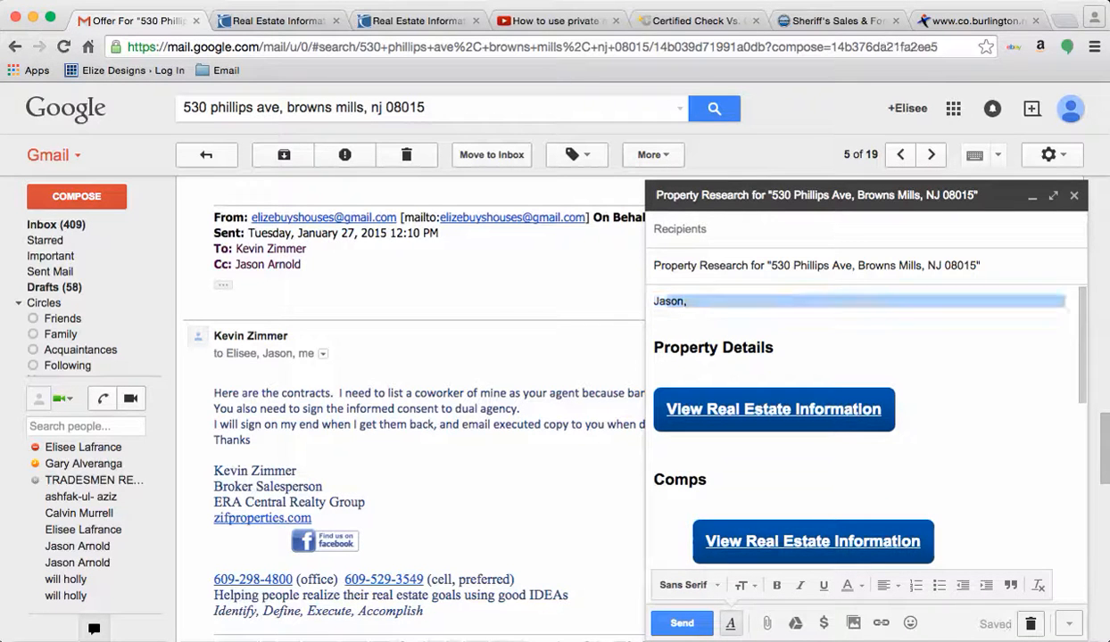
key("BackSpace")
Step: Add the suggested contact as recipient and open the attachment file picker
left_click(687, 229)
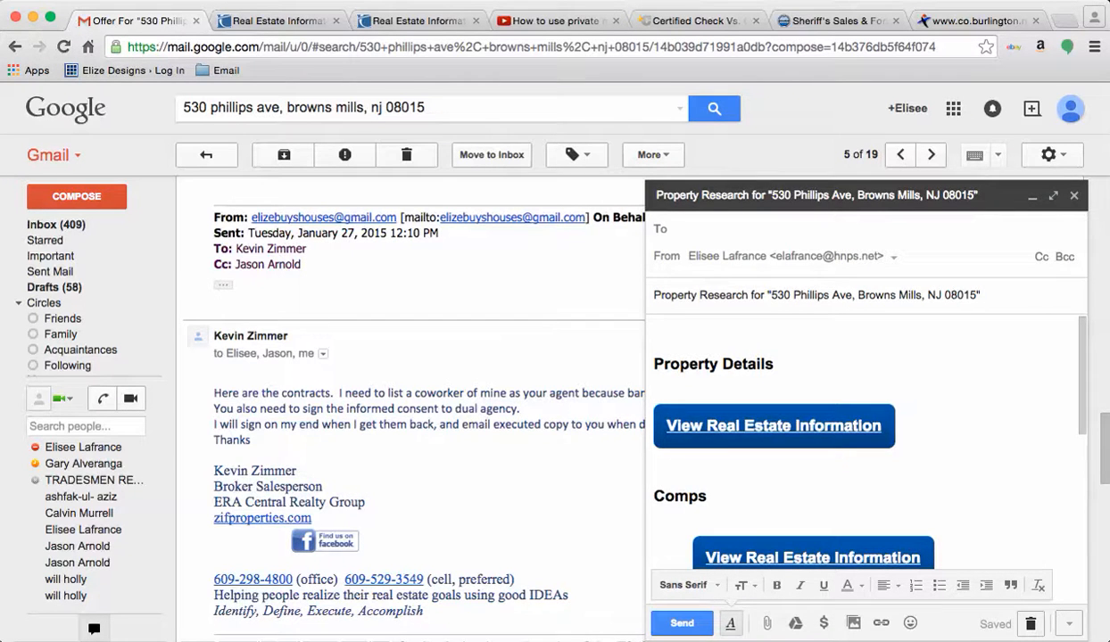
type("el")
key("Return")
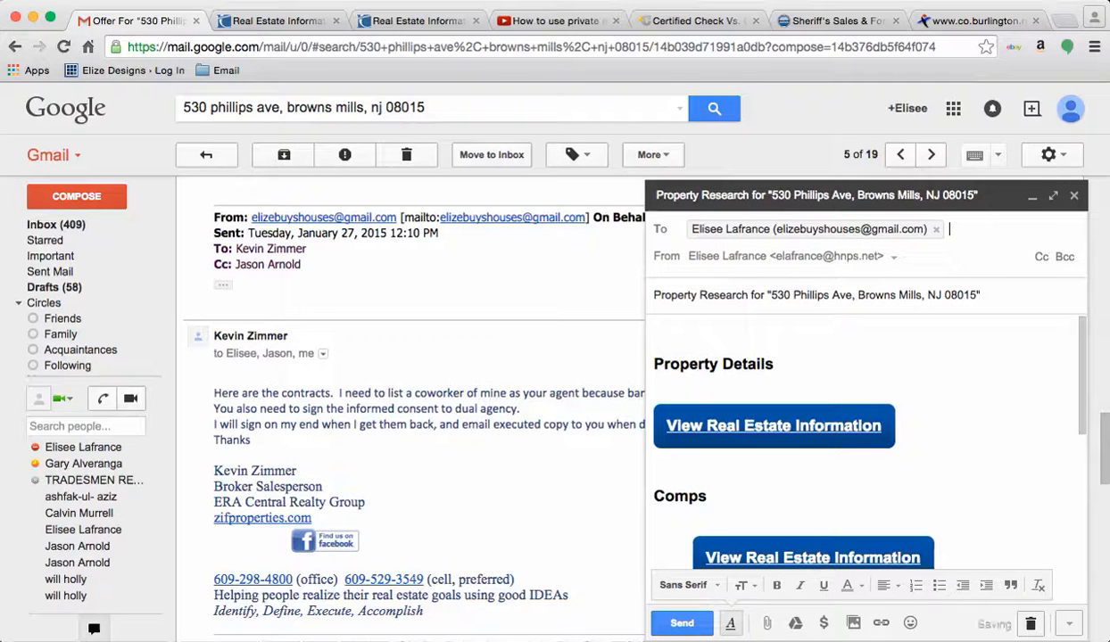
left_click(865, 477)
scroll(865, 446, "down", 3)
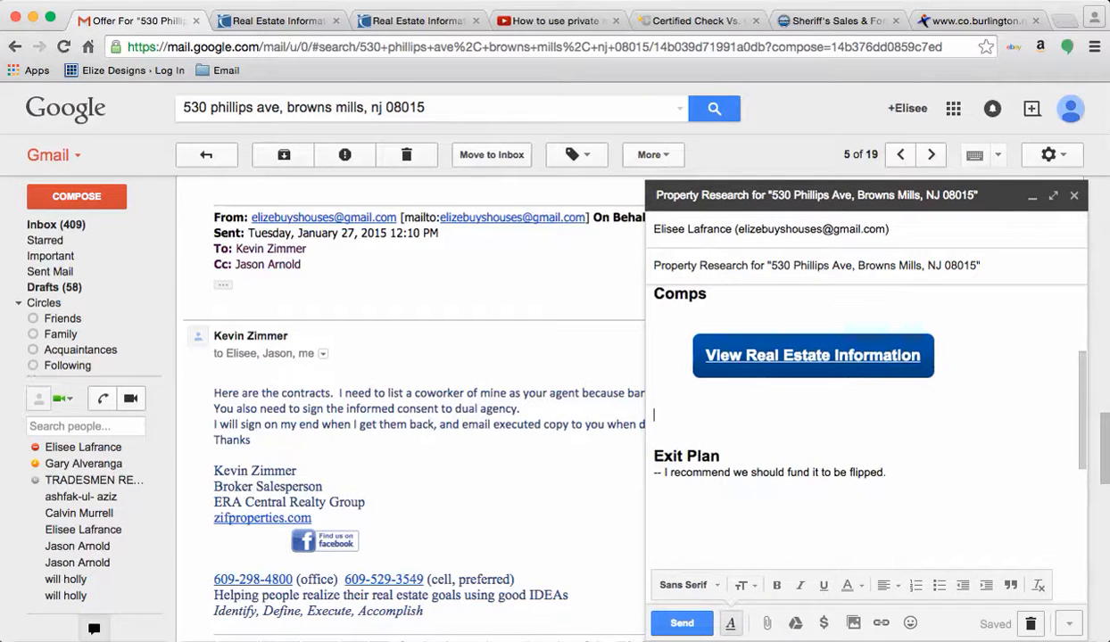
scroll(865, 420, "up", 2)
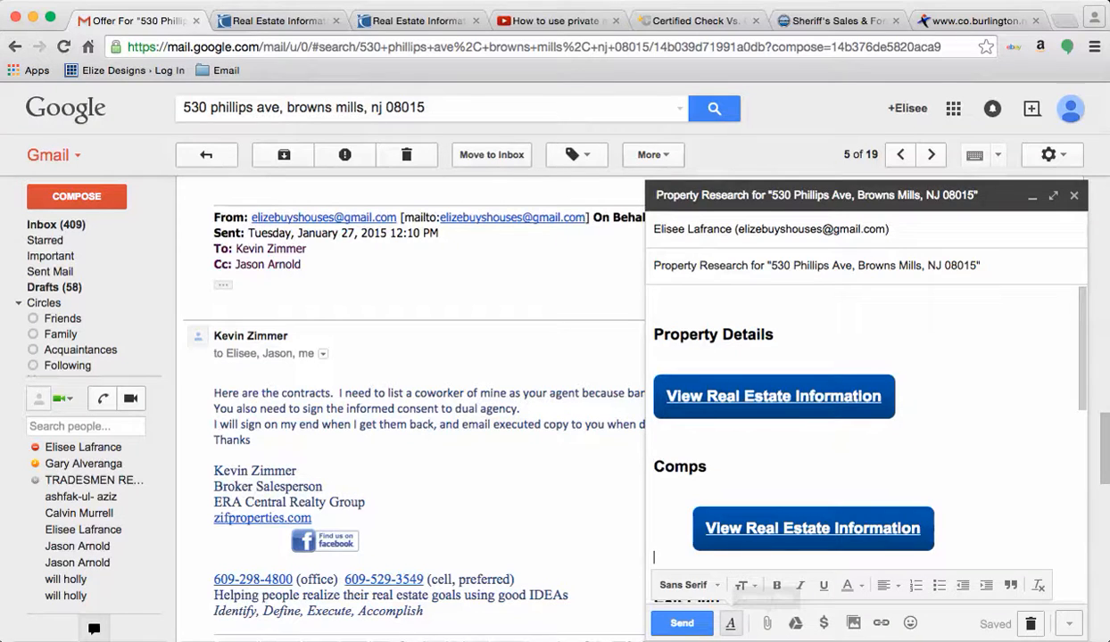
left_click(766, 623)
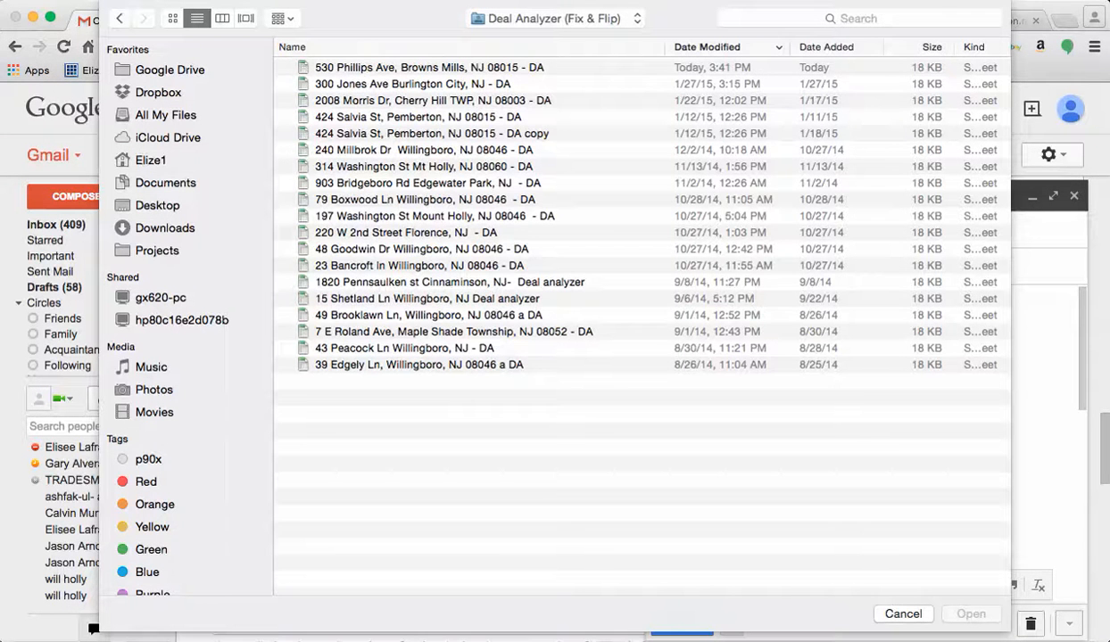
left_click(429, 68)
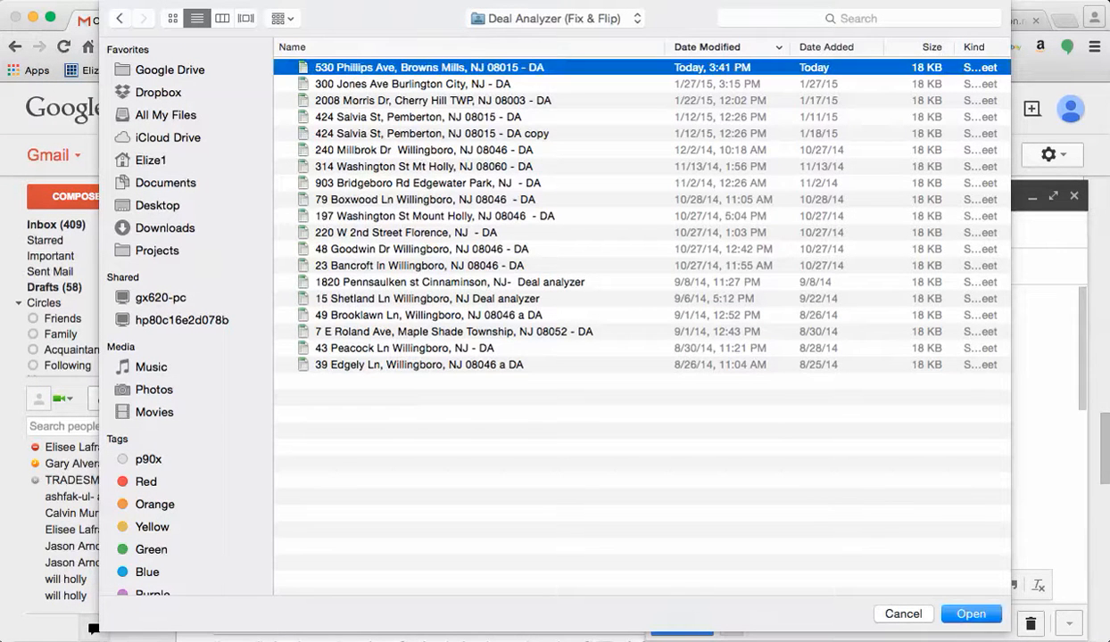
left_click(972, 613)
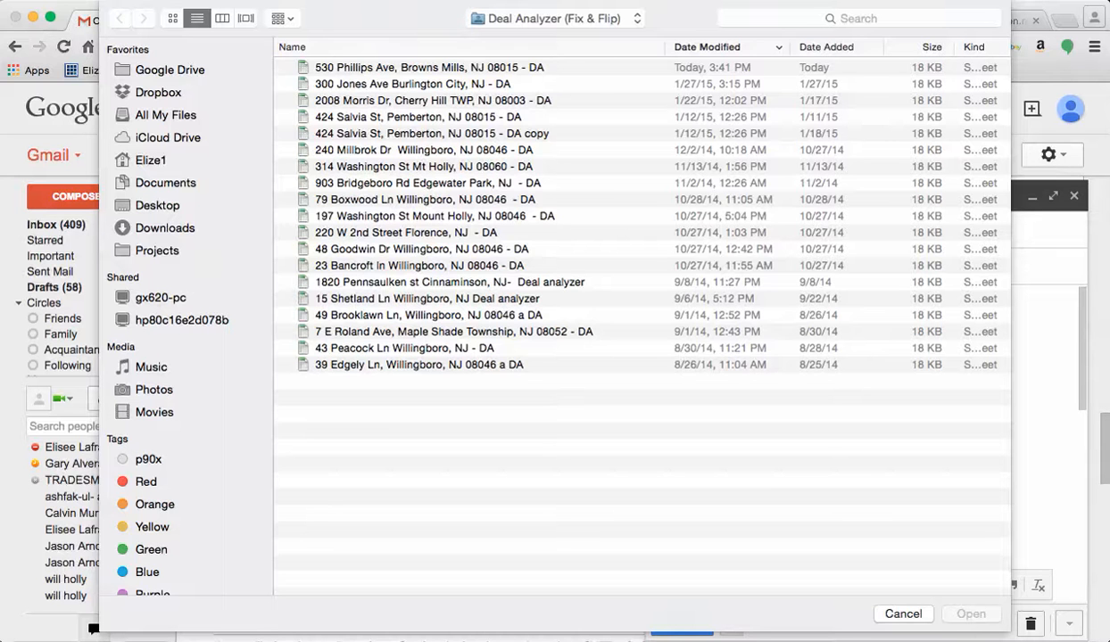
double_click(429, 68)
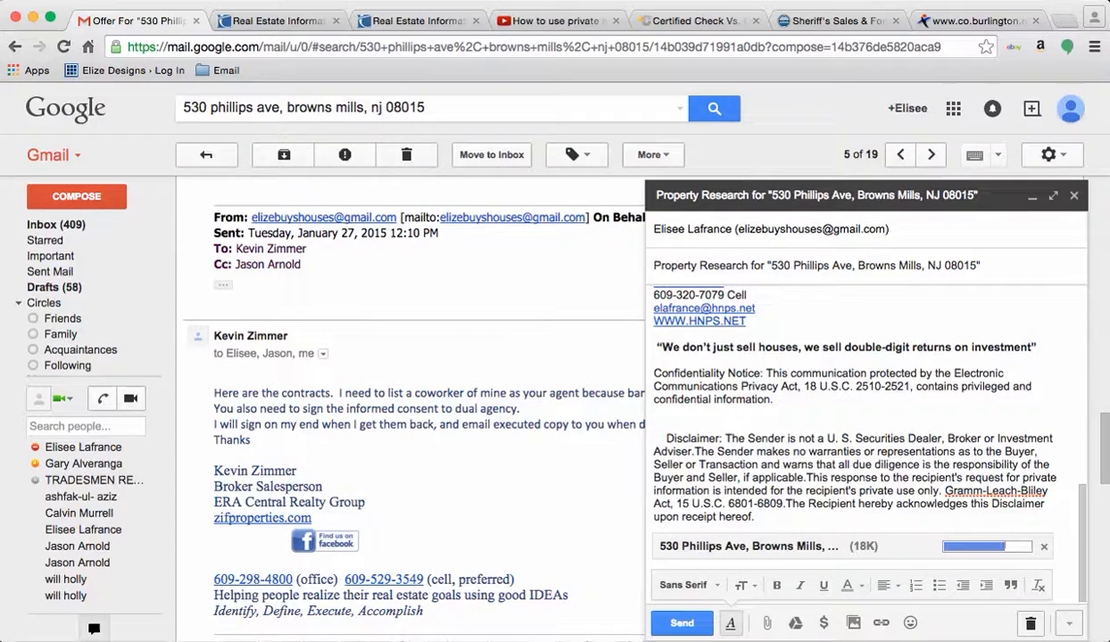
key("super+Tab")
key("super+Tab")
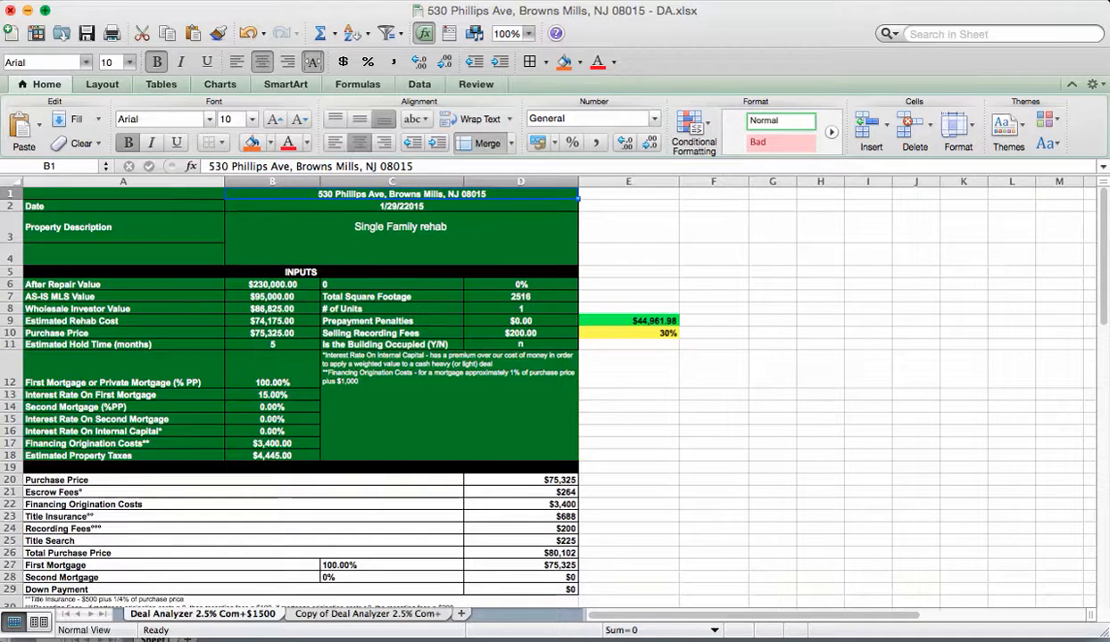
left_click(10, 9)
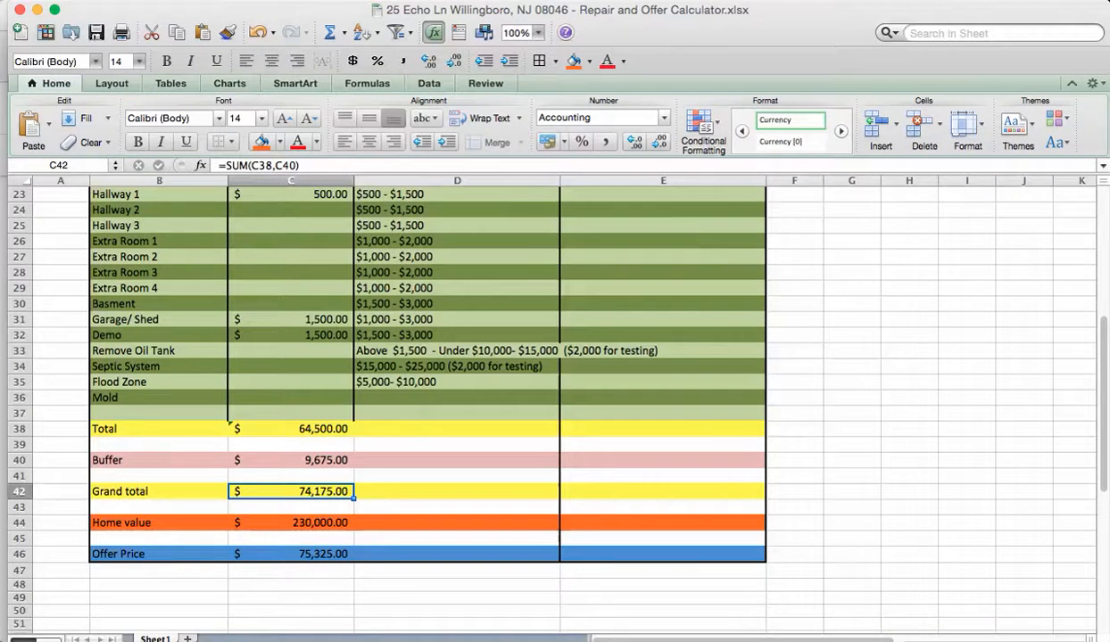
scroll(631, 332, "up", 2)
scroll(631, 332, "down", 3)
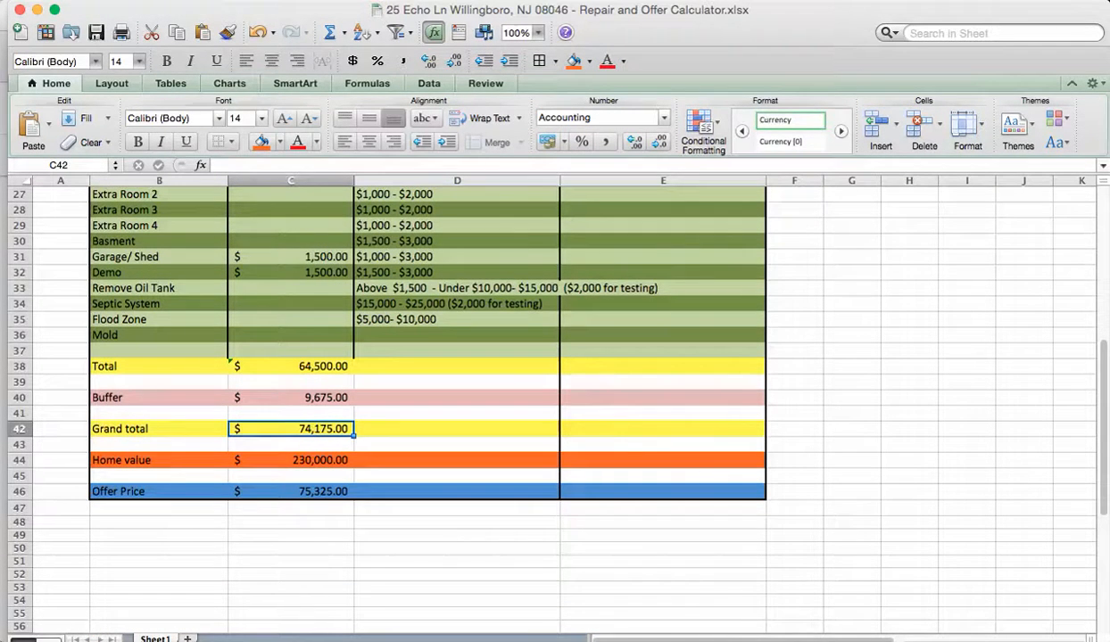
key("super+shift+s")
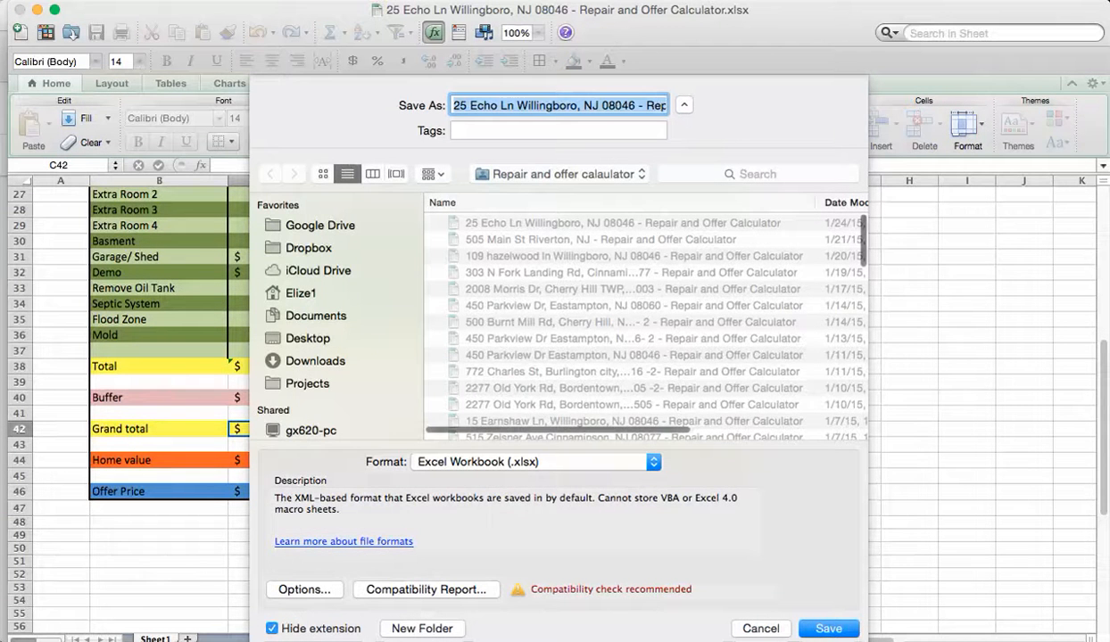
left_click(316, 316)
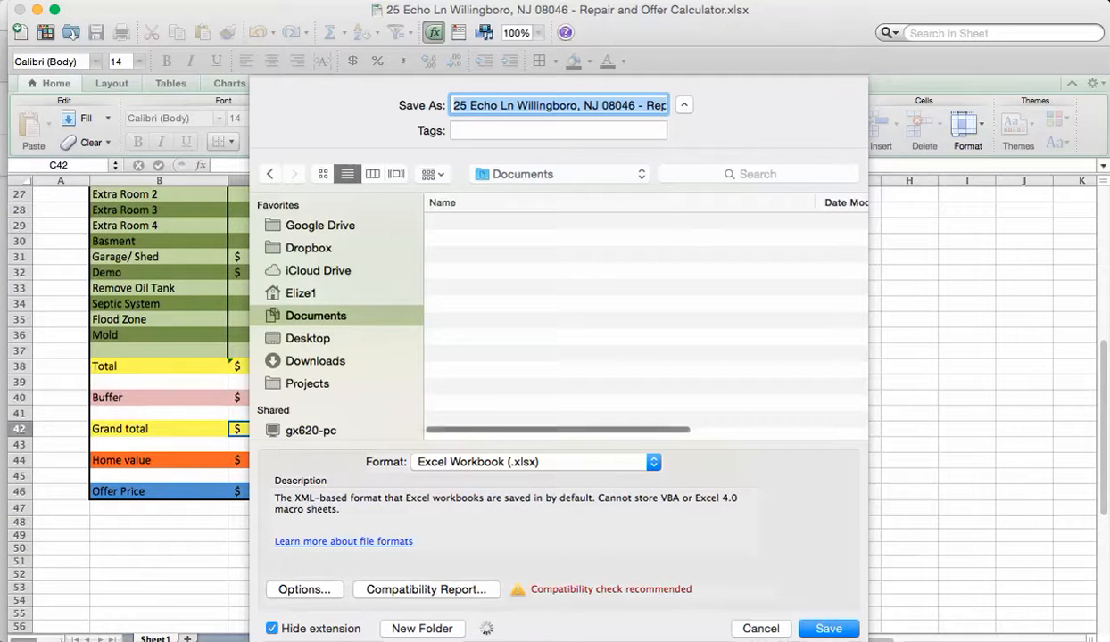
left_click(614, 105)
left_click_drag(638, 106, 452, 106)
key("super+v")
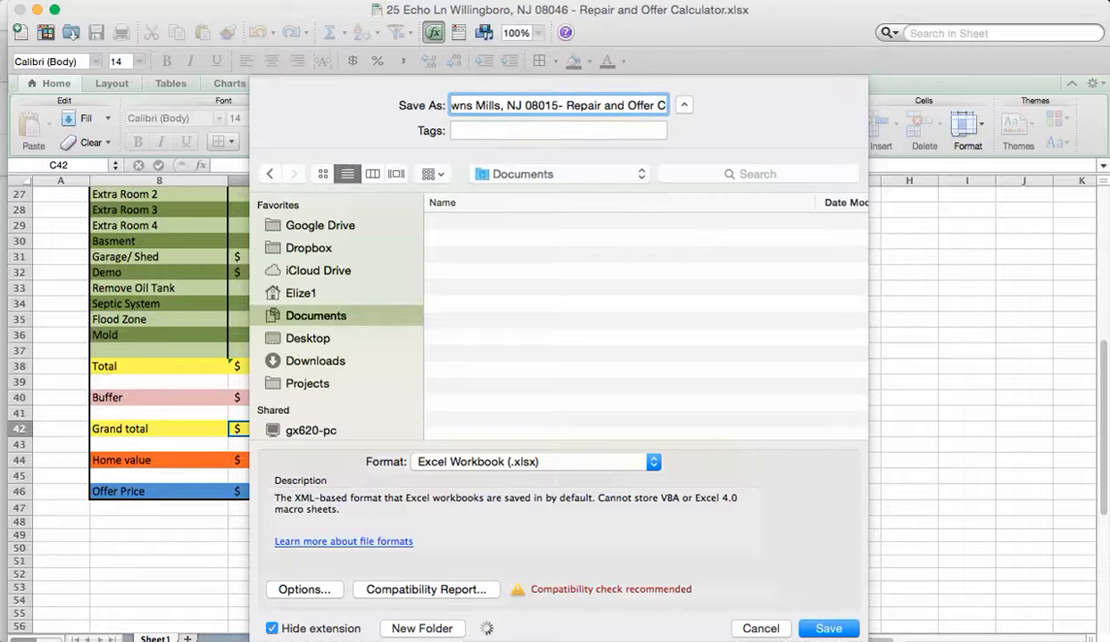
key("Return")
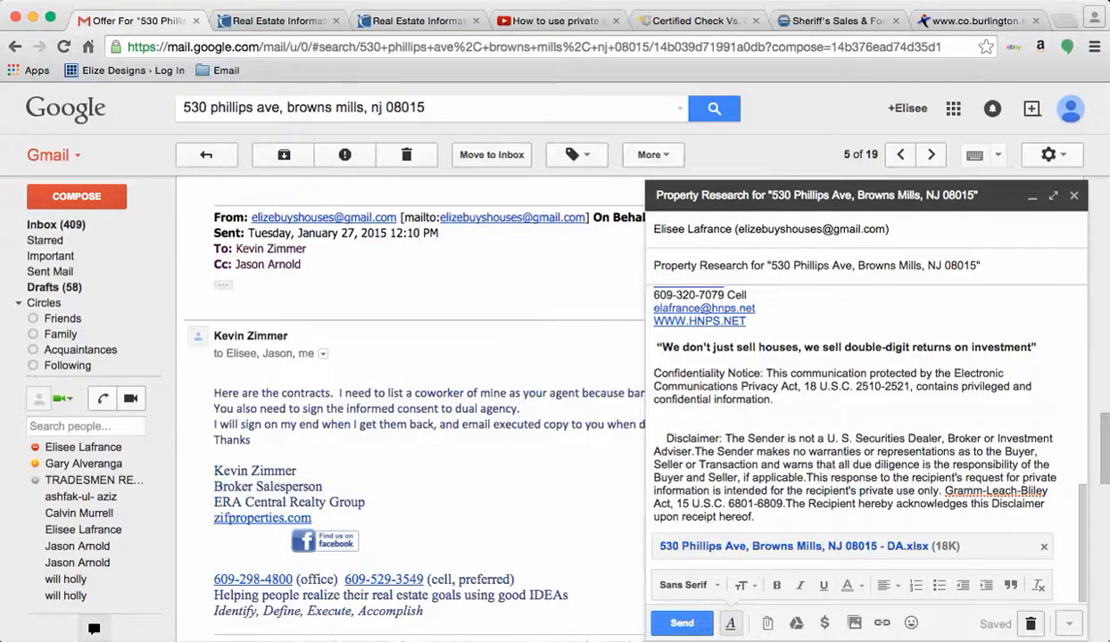
left_click(731, 624)
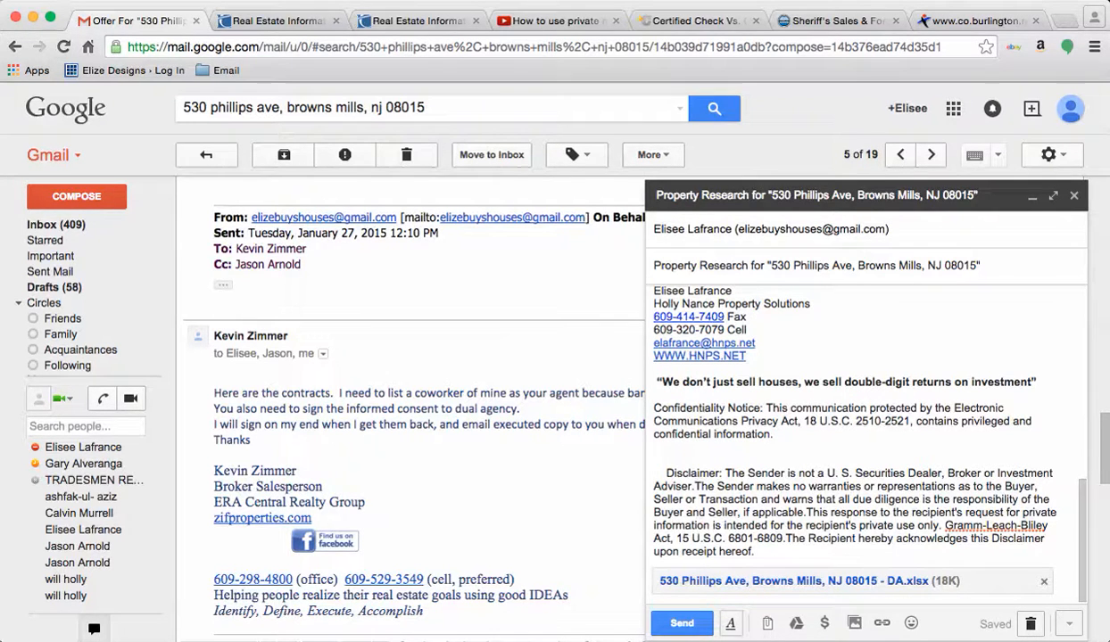
left_click(766, 622)
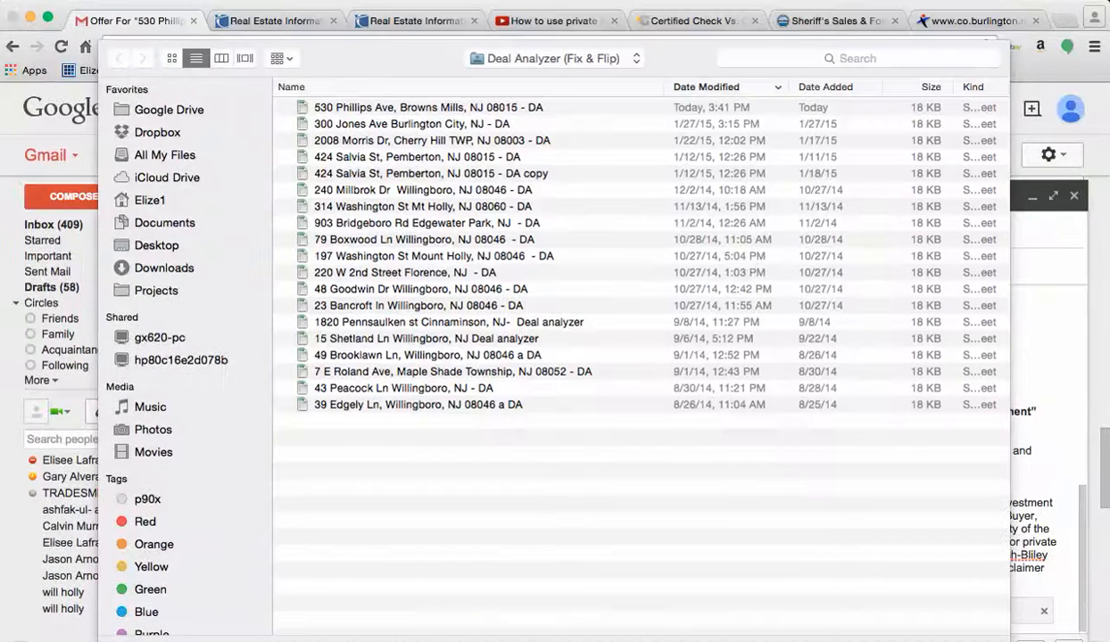
left_click(428, 107)
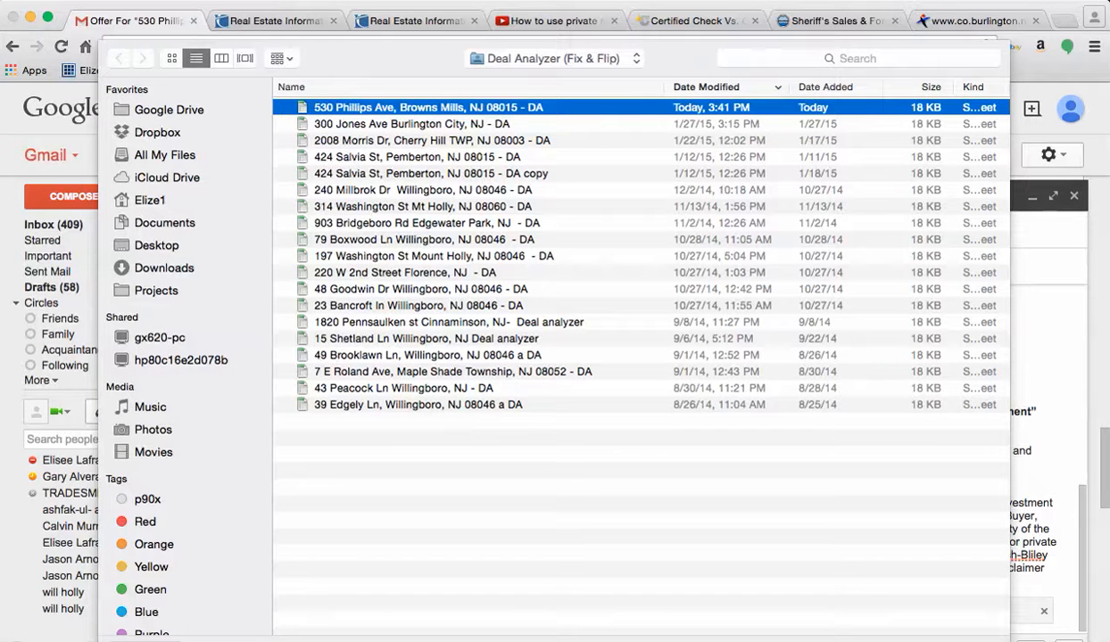
left_click(164, 223)
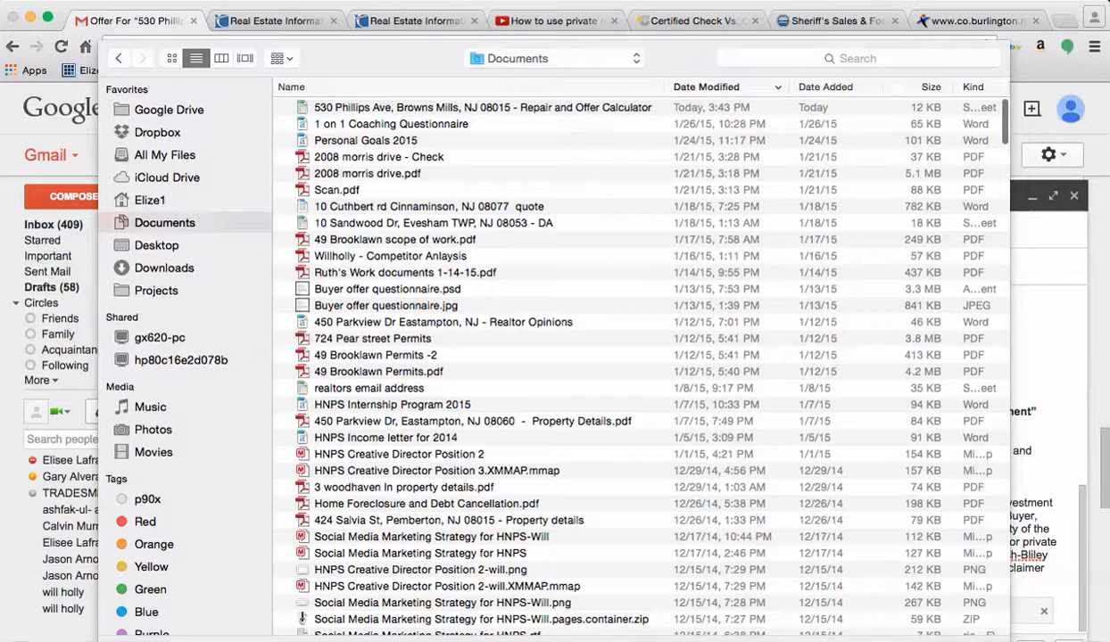
double_click(482, 107)
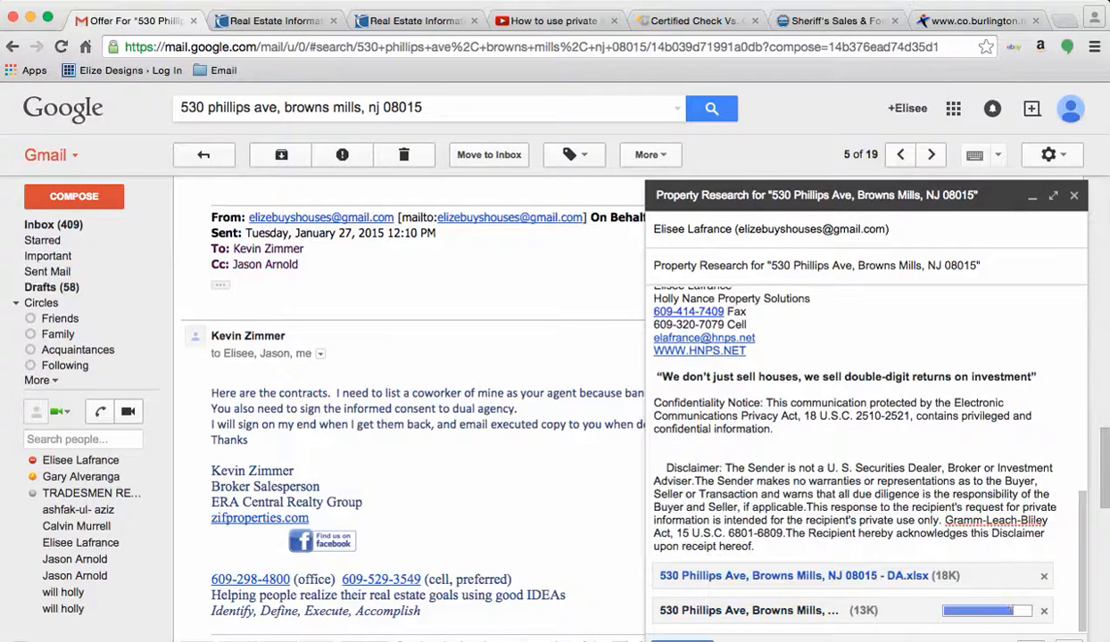
scroll(852, 455, "up", 6)
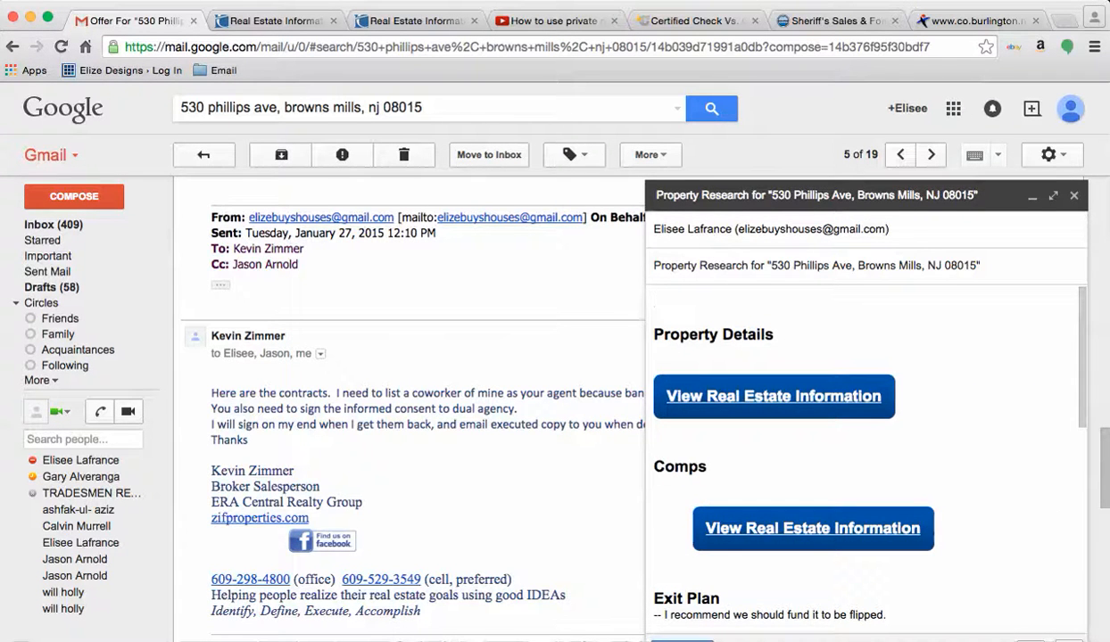
Step: Replace the existing recipient with the suggested new contact
left_click(967, 230)
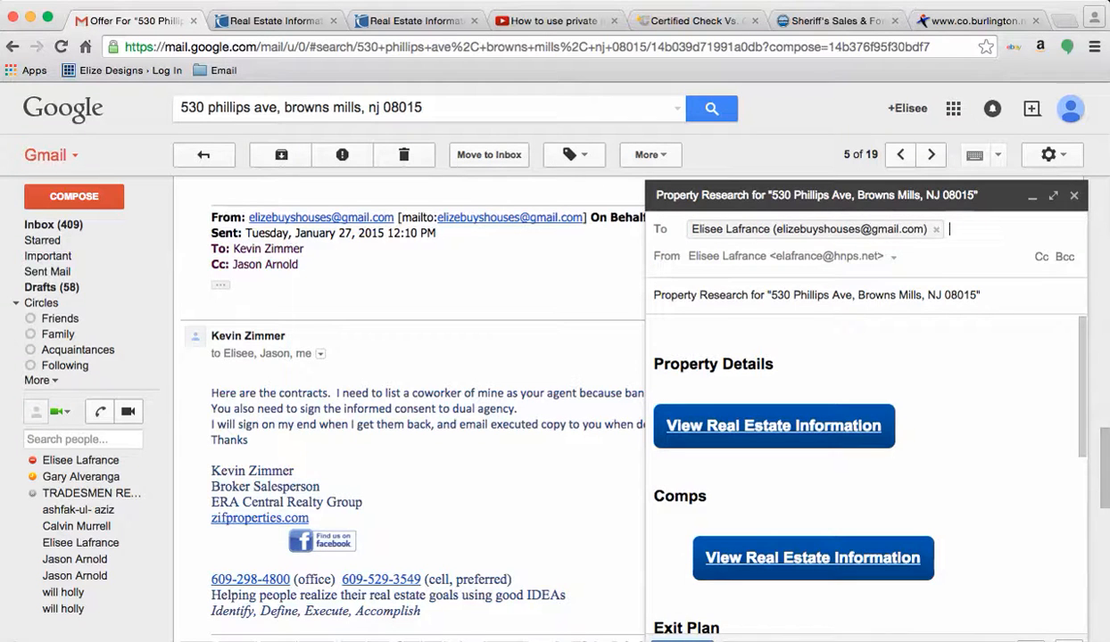
key("BackSpace")
type("elafra")
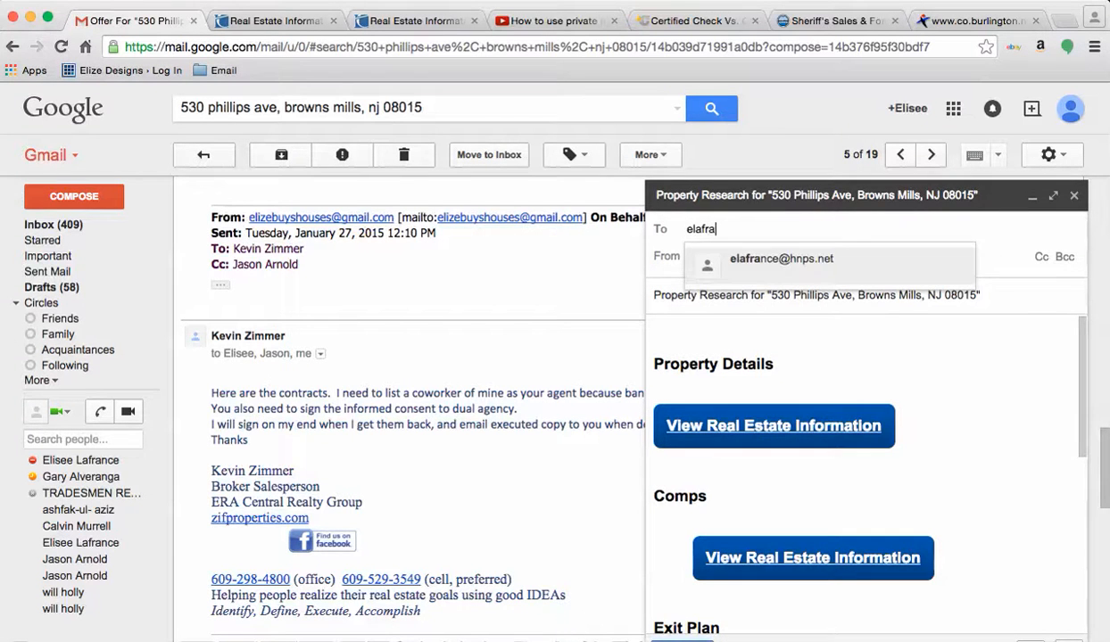
key("Return")
key("Tab")
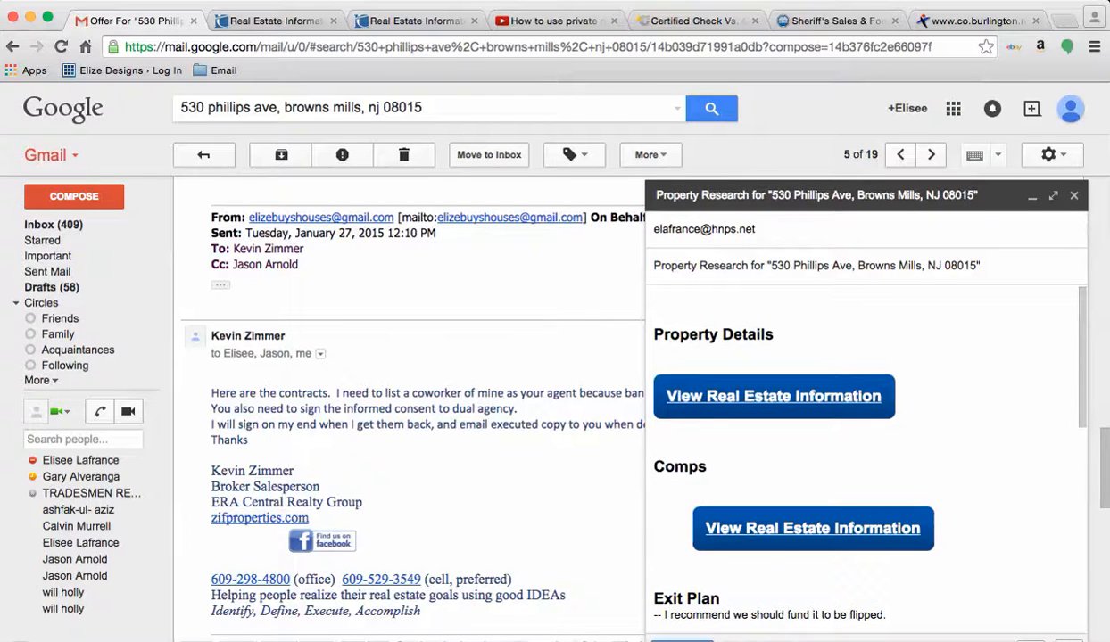
Step: Check the property address in the subject and go to the Gmail inbox
left_click_drag(771, 265, 975, 265)
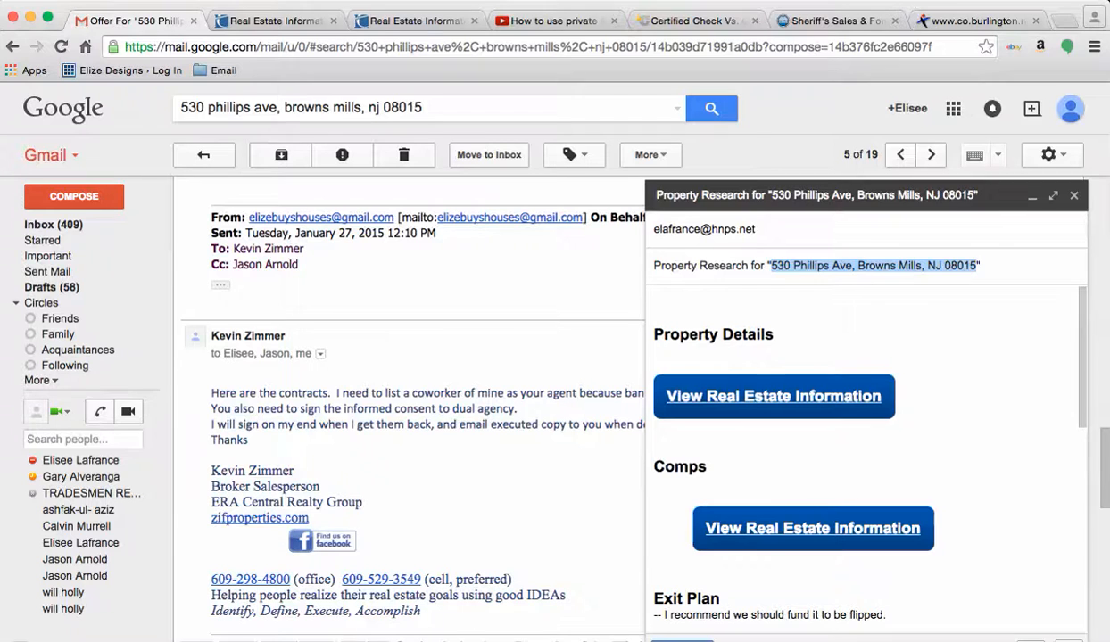
left_click(655, 351)
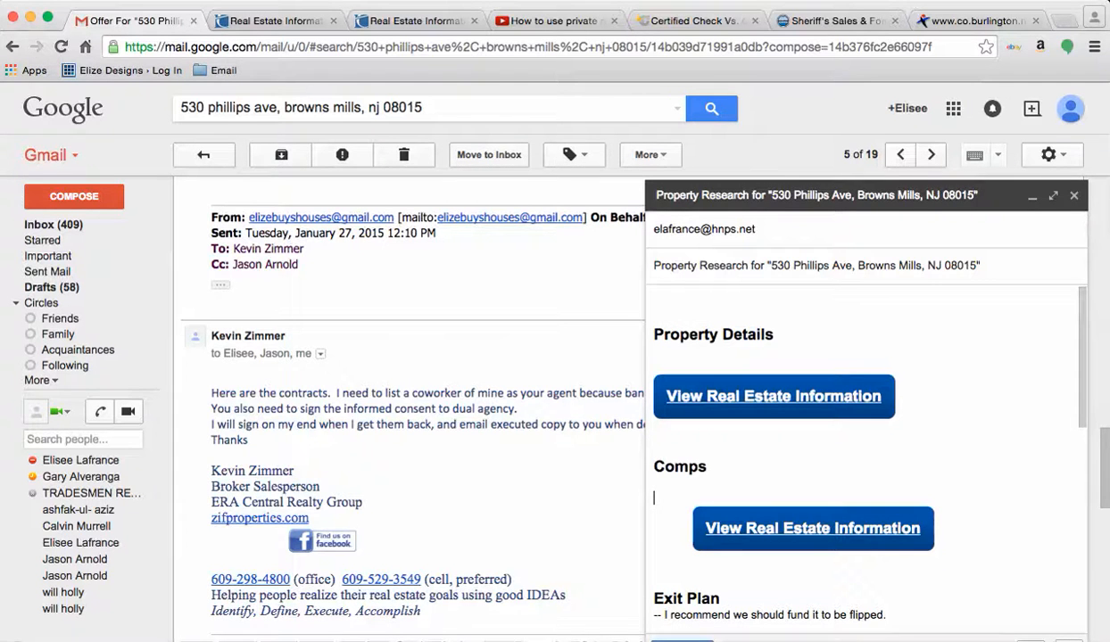
left_click(53, 225)
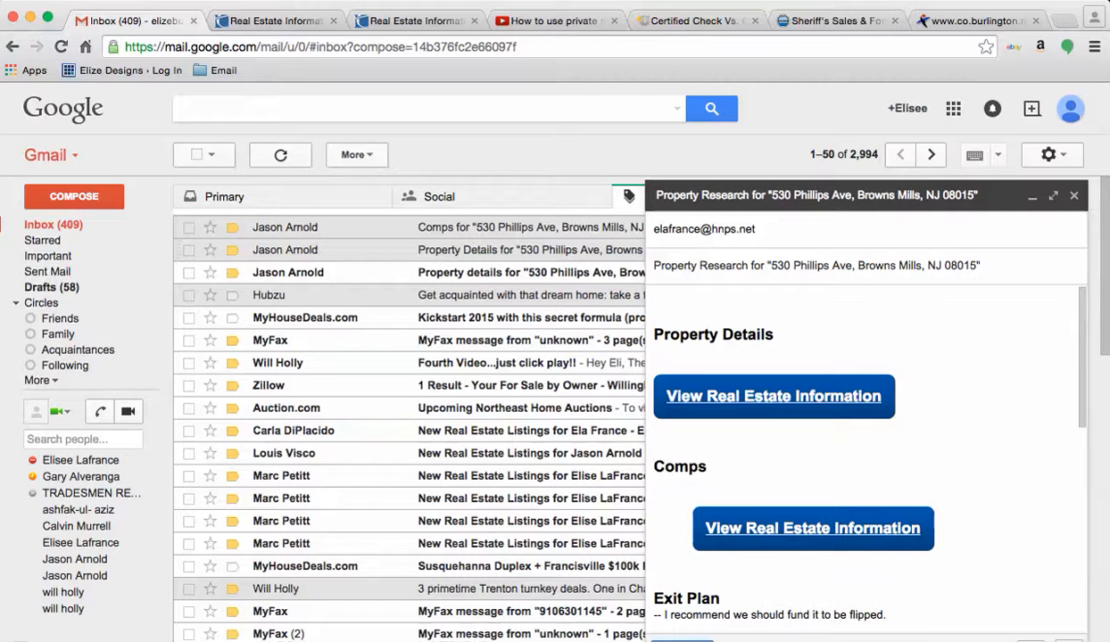
left_click(500, 227)
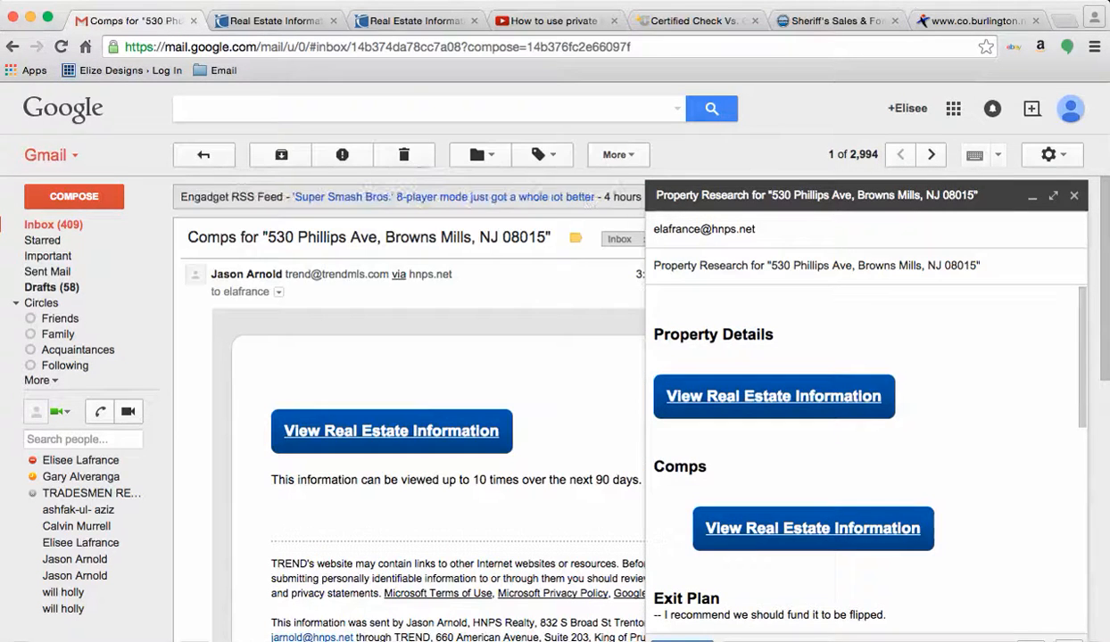
left_click(390, 432)
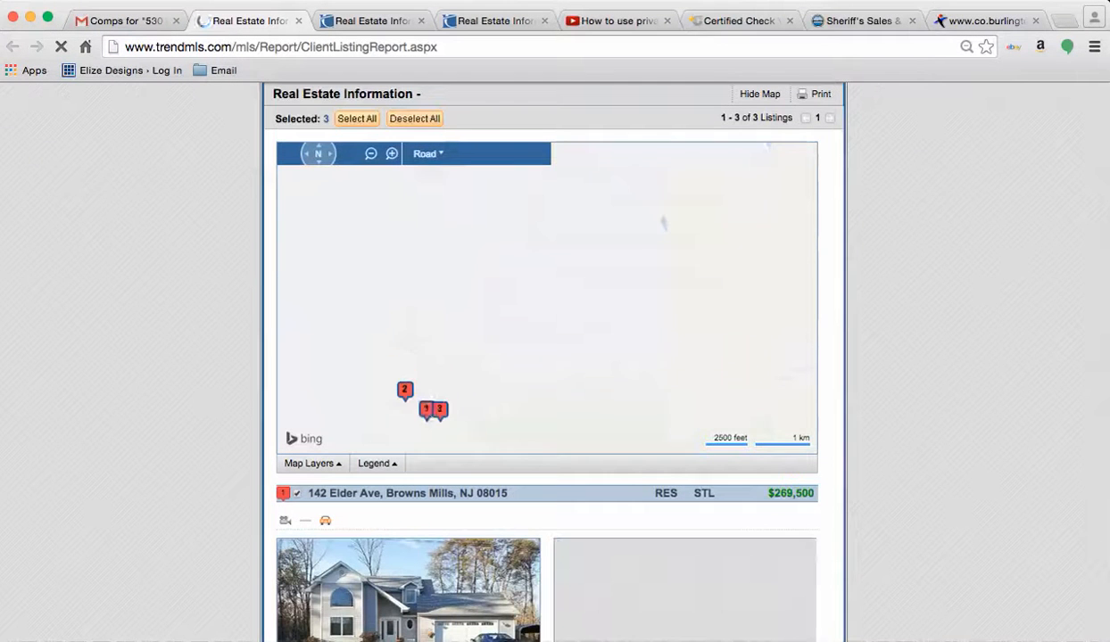
scroll(627, 551, "down", 5)
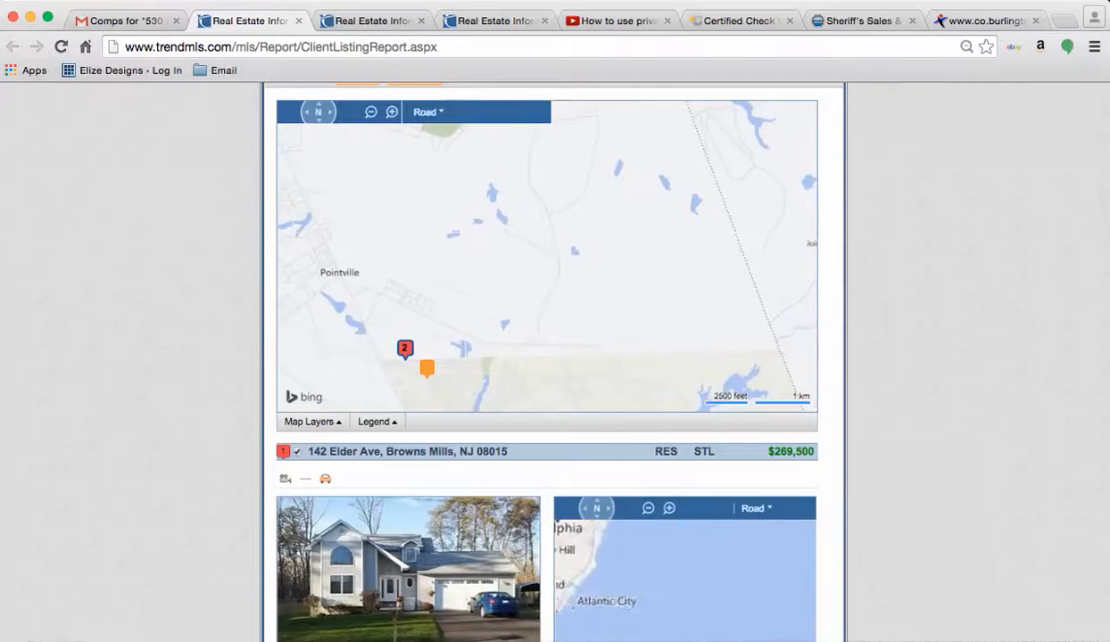
scroll(547, 357, "down", 10)
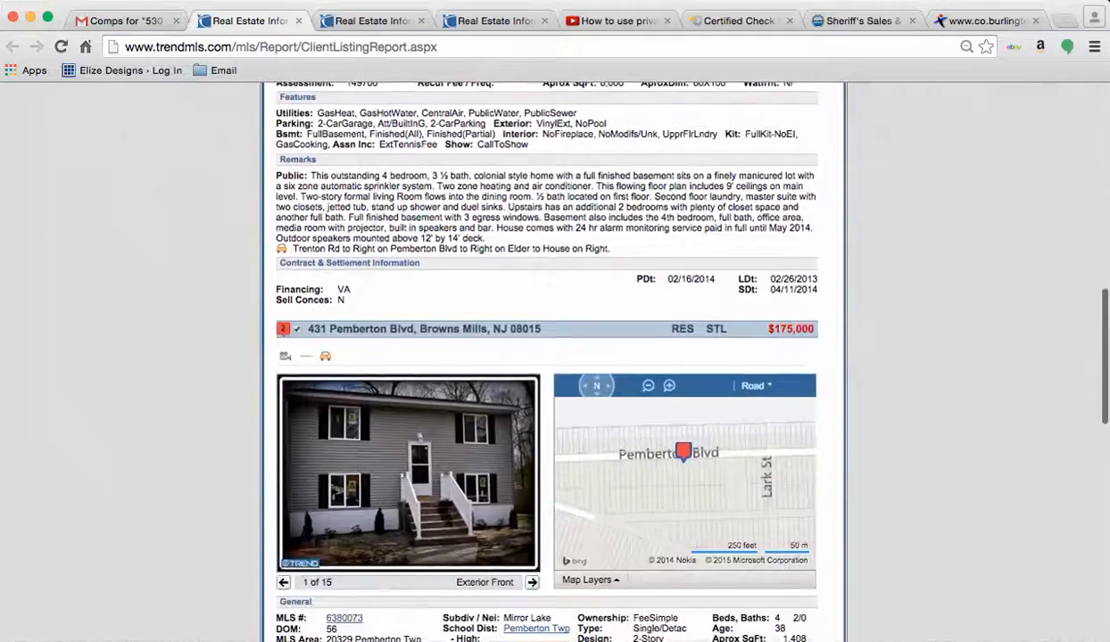
scroll(547, 357, "down", 10)
scroll(547, 357, "down", 5)
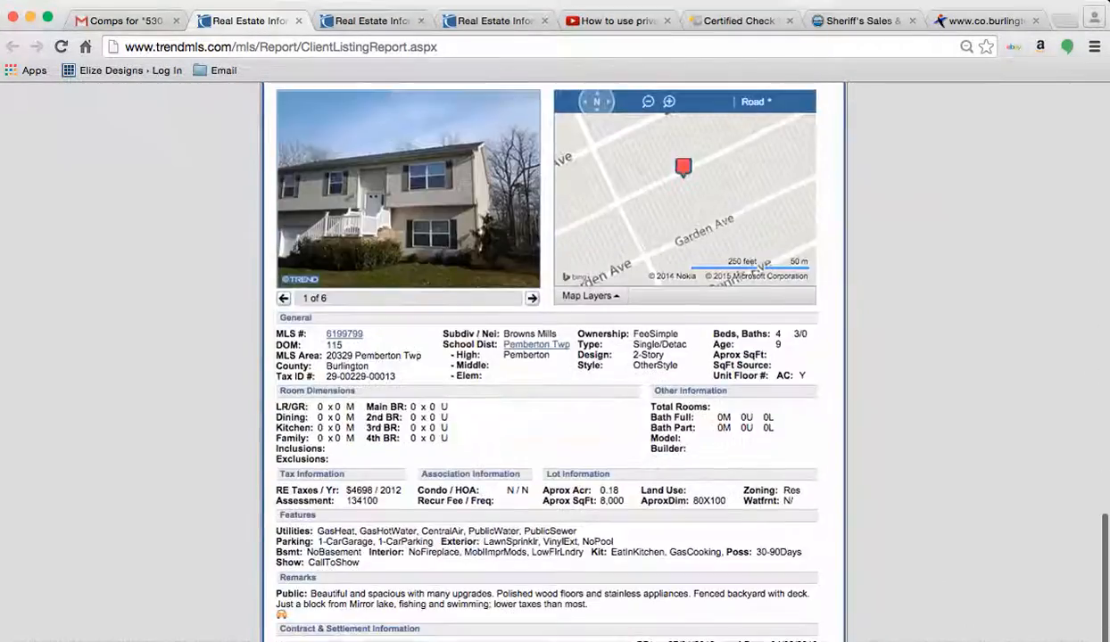
scroll(553, 357, "up", 4)
scroll(553, 357, "down", 1)
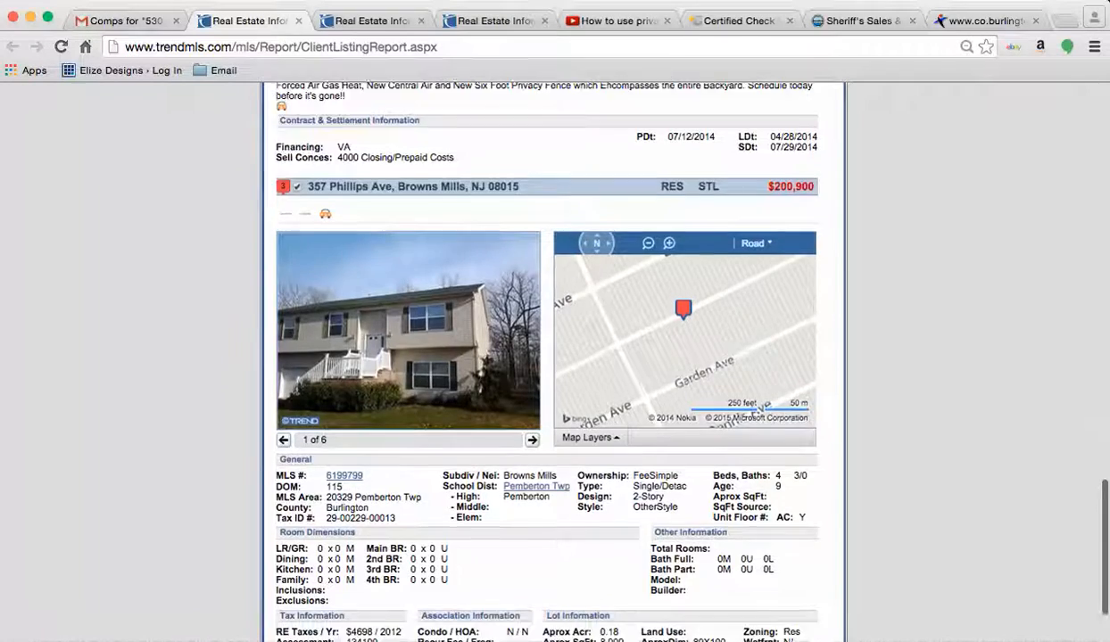
scroll(547, 357, "down", 3)
scroll(547, 356, "up", 5)
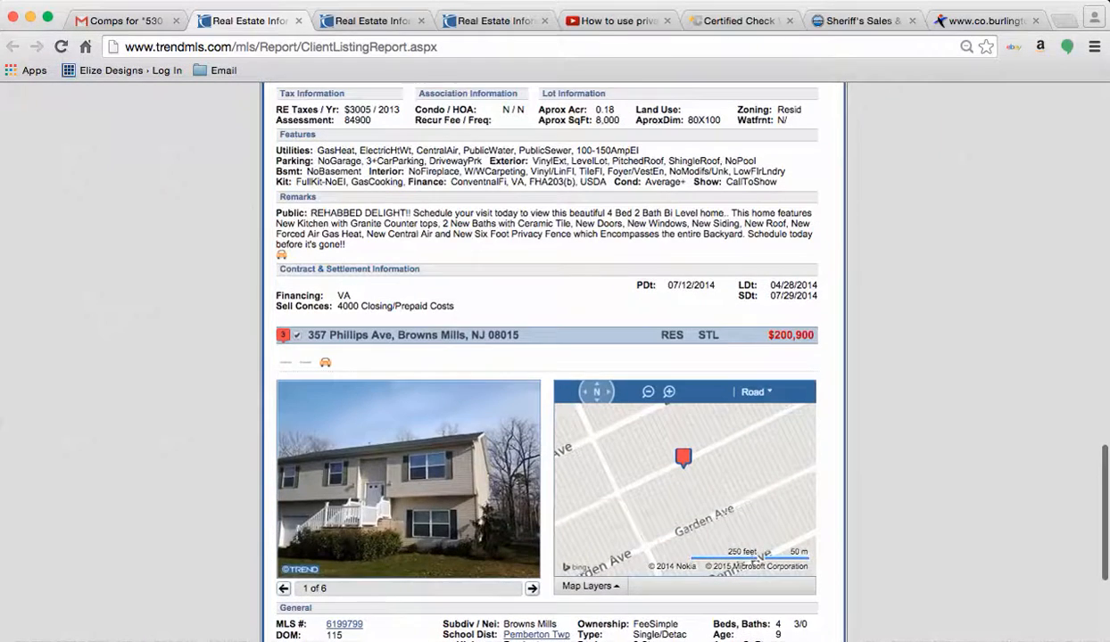
Step: Delete the Exit Plan heading and line from the draft body, then show Sent Mail
left_click(125, 21)
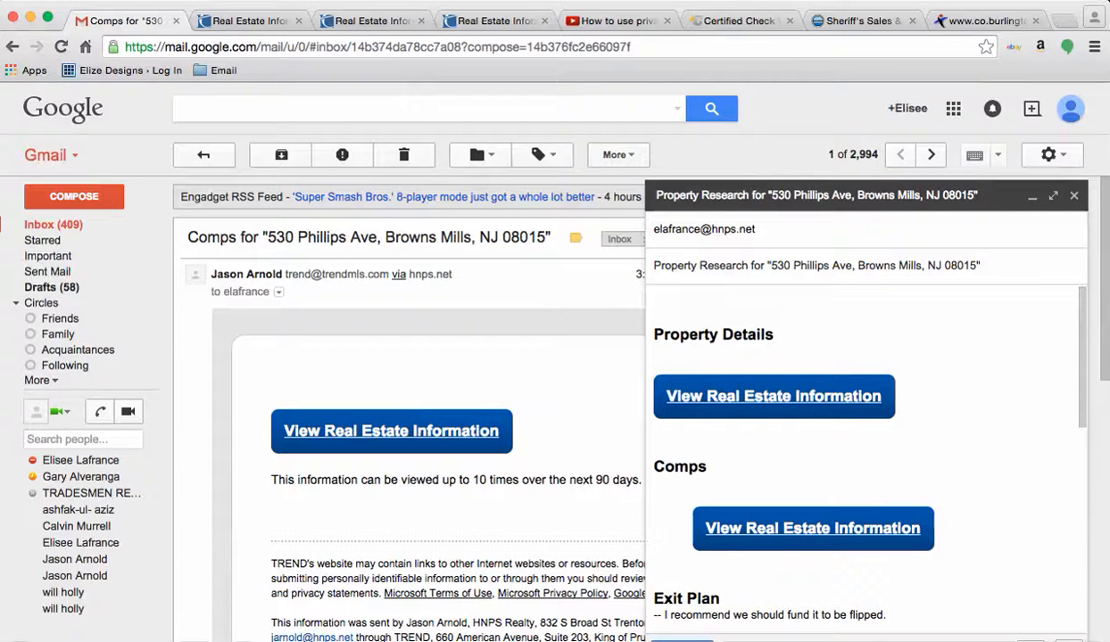
scroll(866, 446, "down", 2)
key("shift+Up")
key("shift+Up")
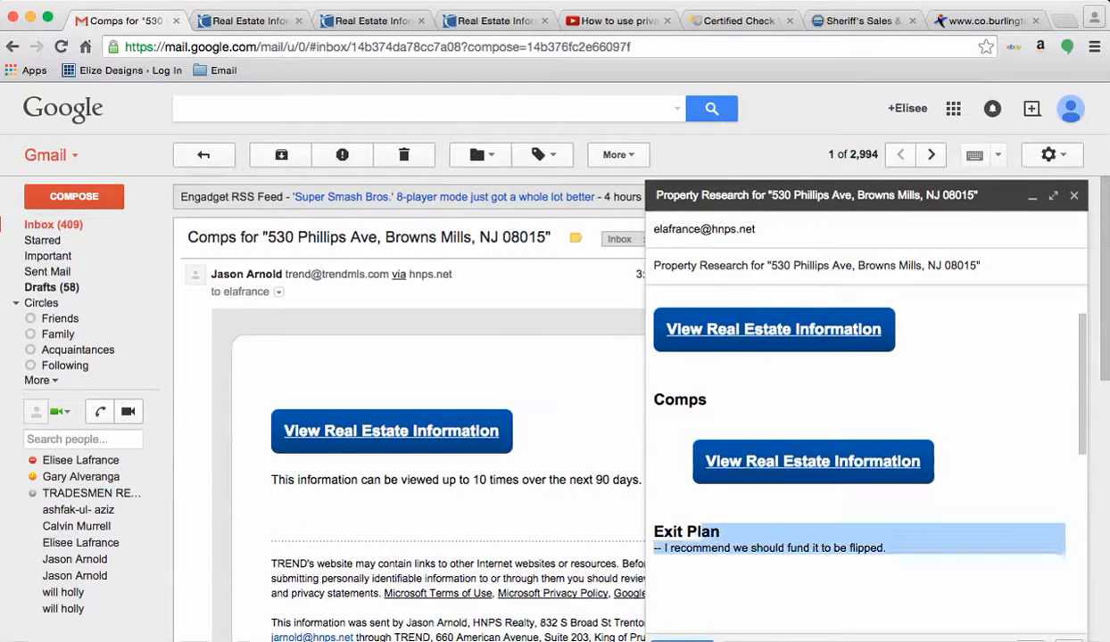
key("BackSpace")
key("BackSpace")
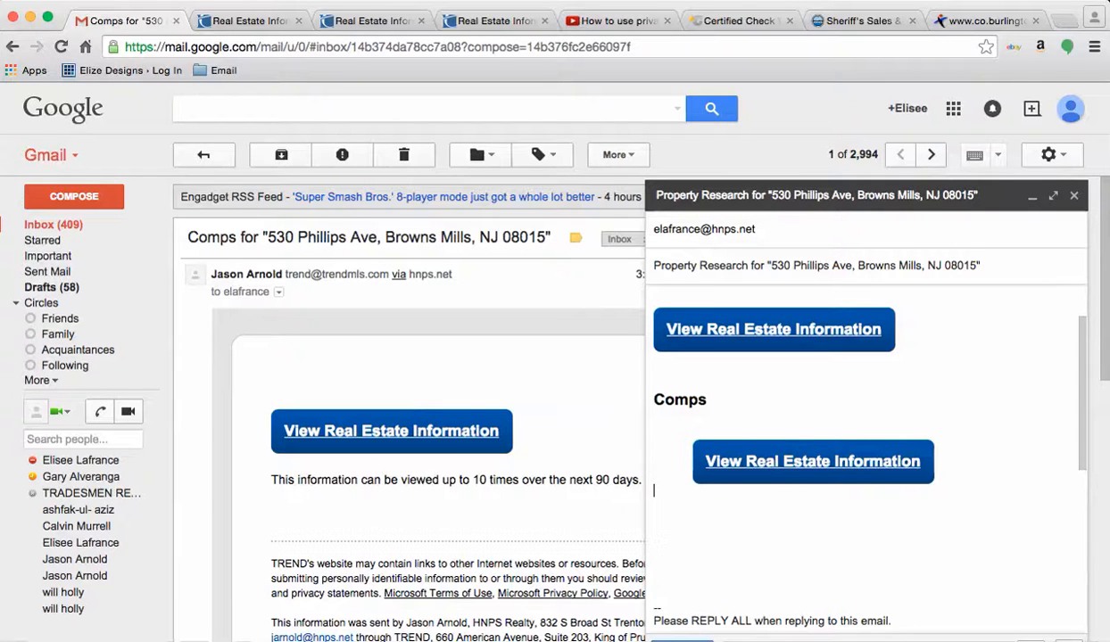
scroll(865, 446, "up", 2)
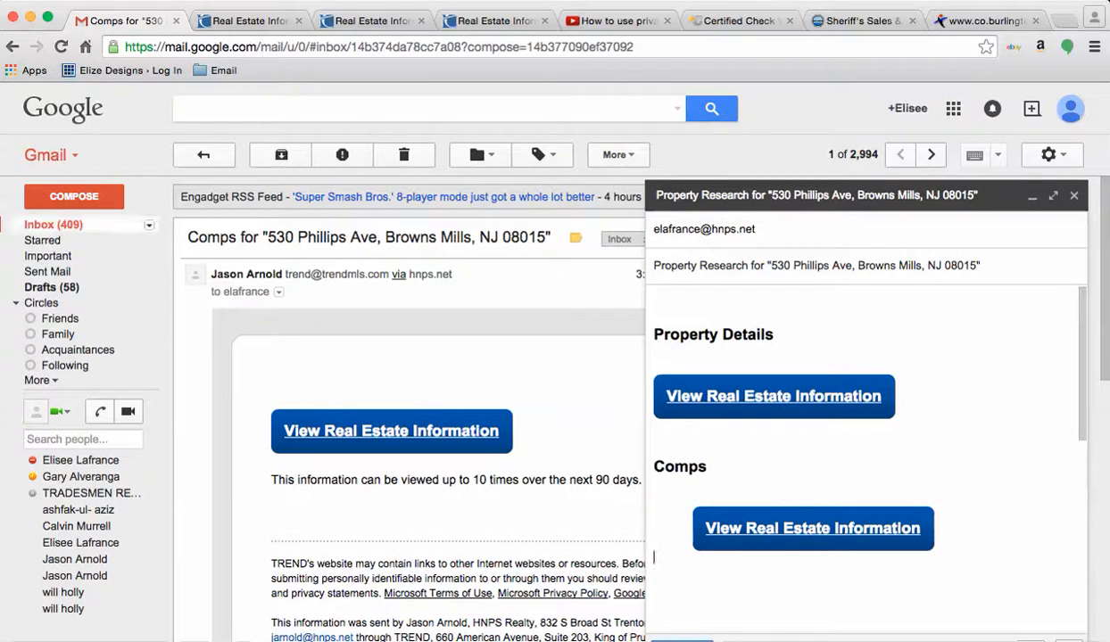
left_click(47, 272)
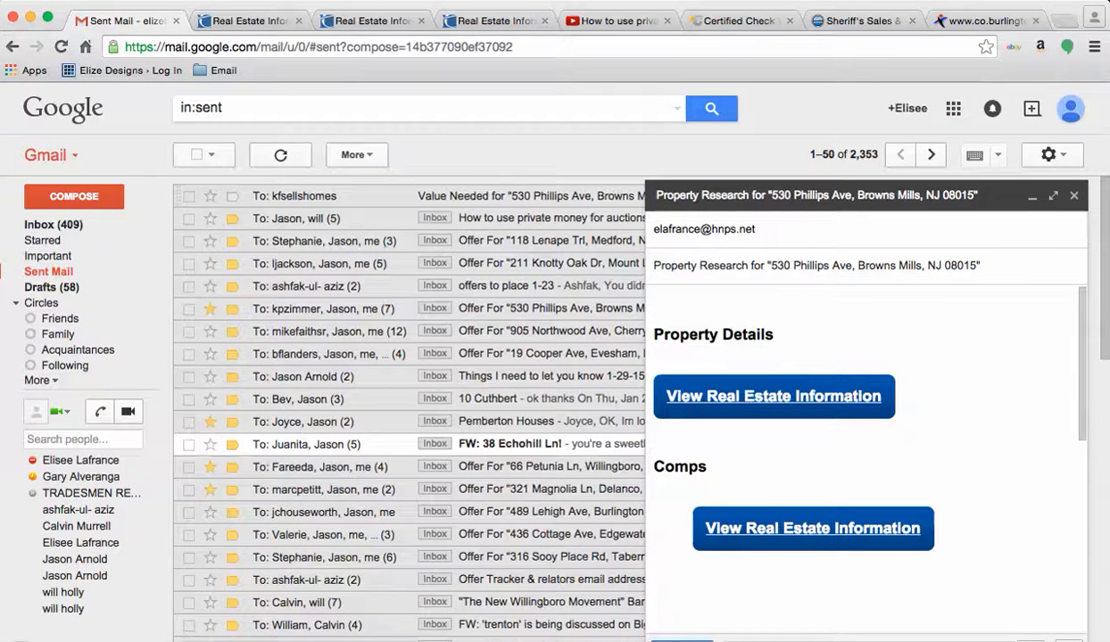
left_click(486, 196)
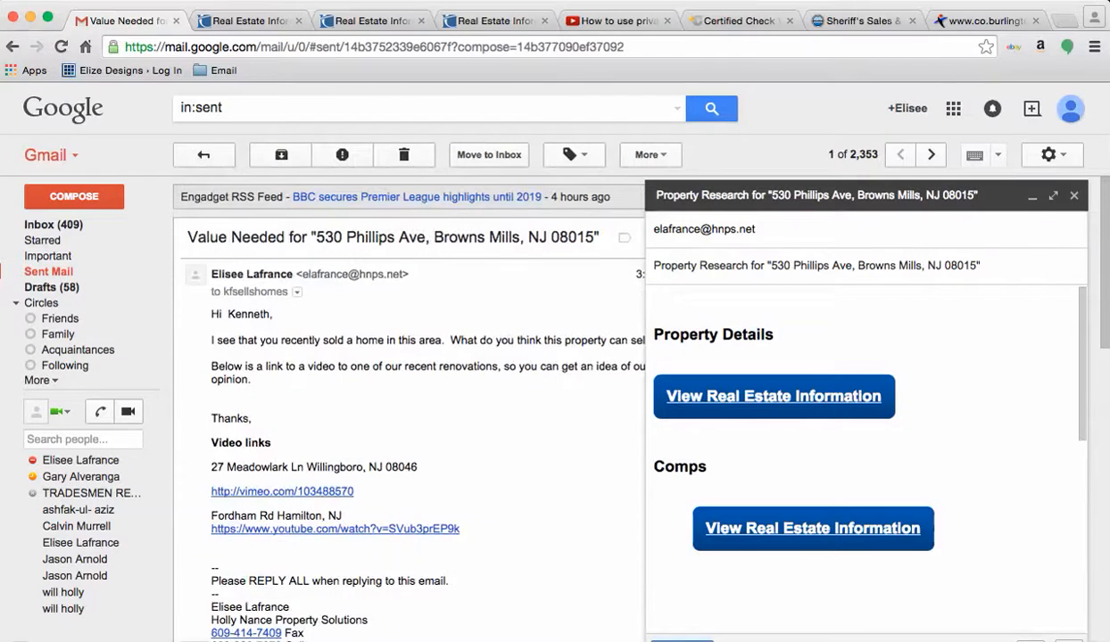
left_click(1032, 196)
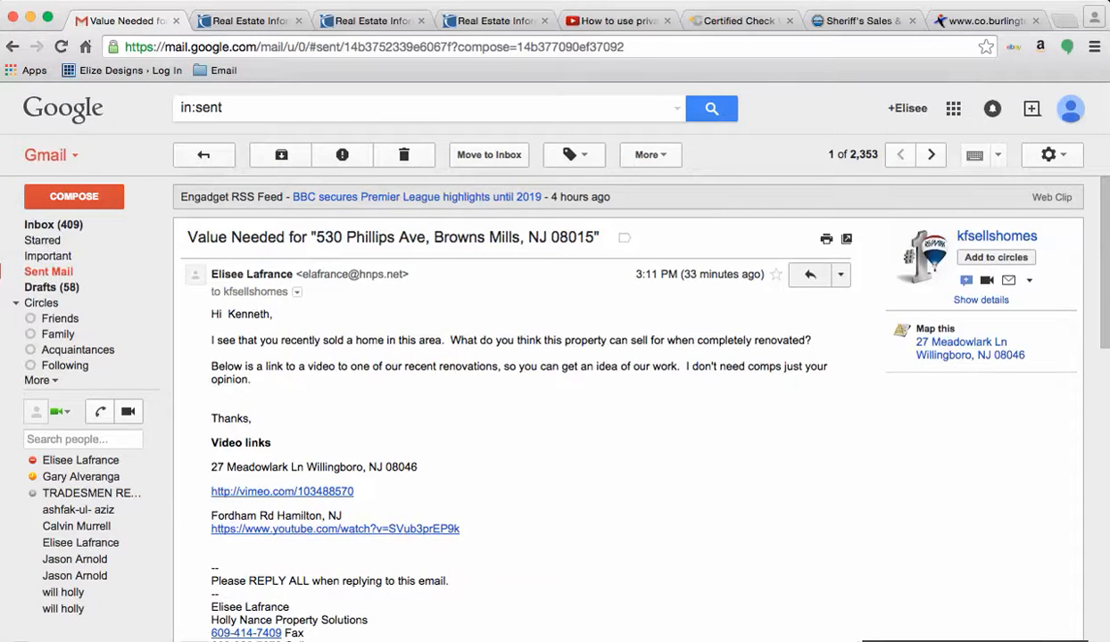
left_click_drag(333, 238, 594, 238)
left_click(594, 239)
left_click_drag(322, 274, 403, 274)
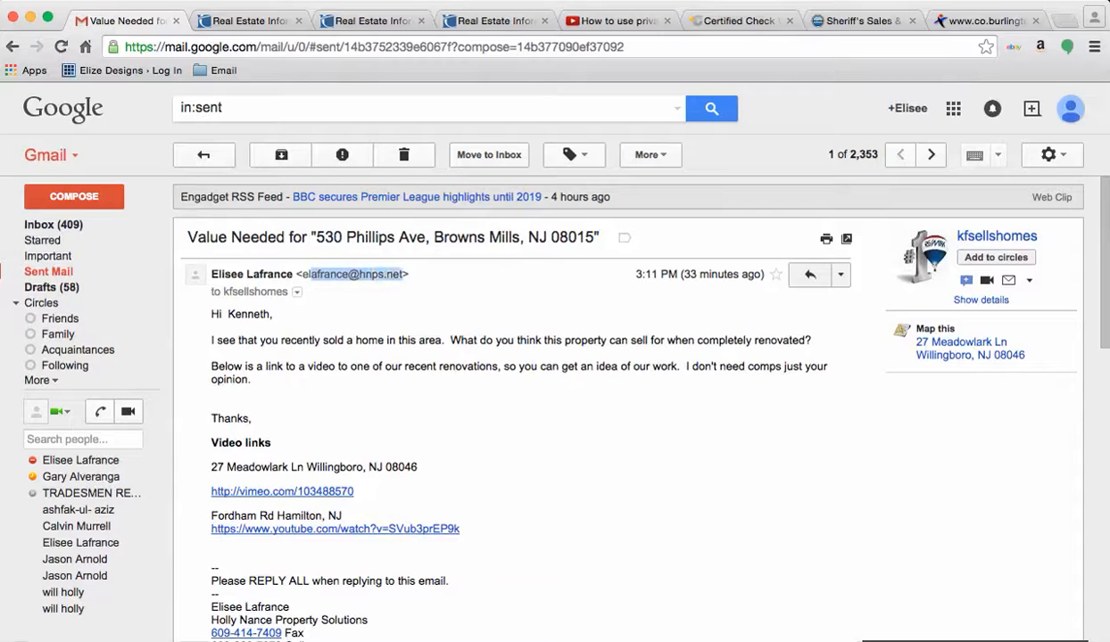
left_click(403, 274)
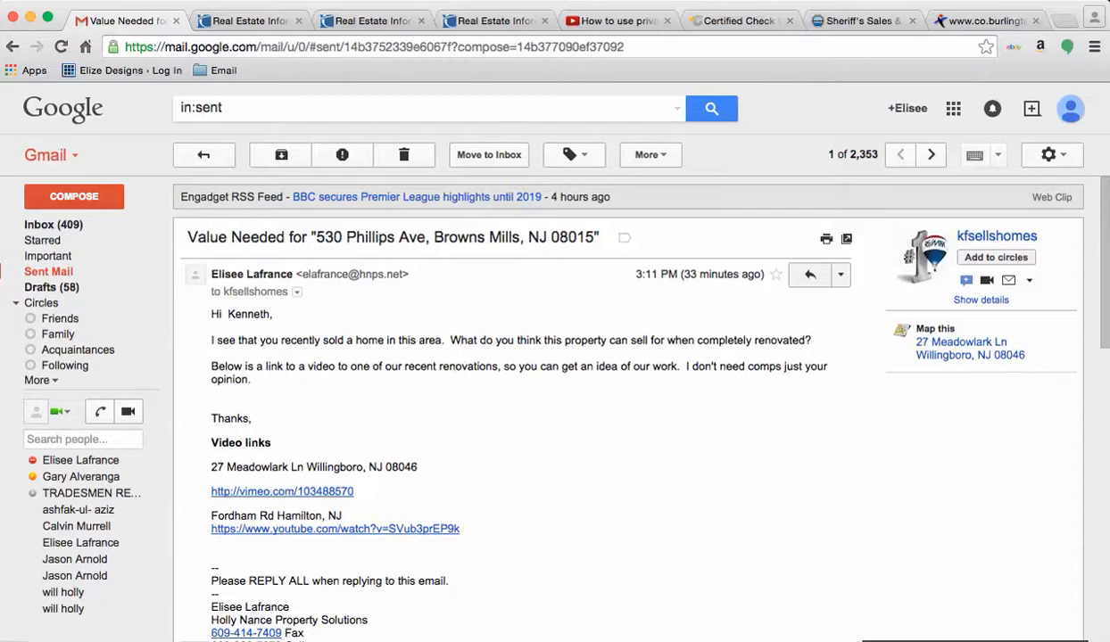
scroll(625, 401, "down", 3)
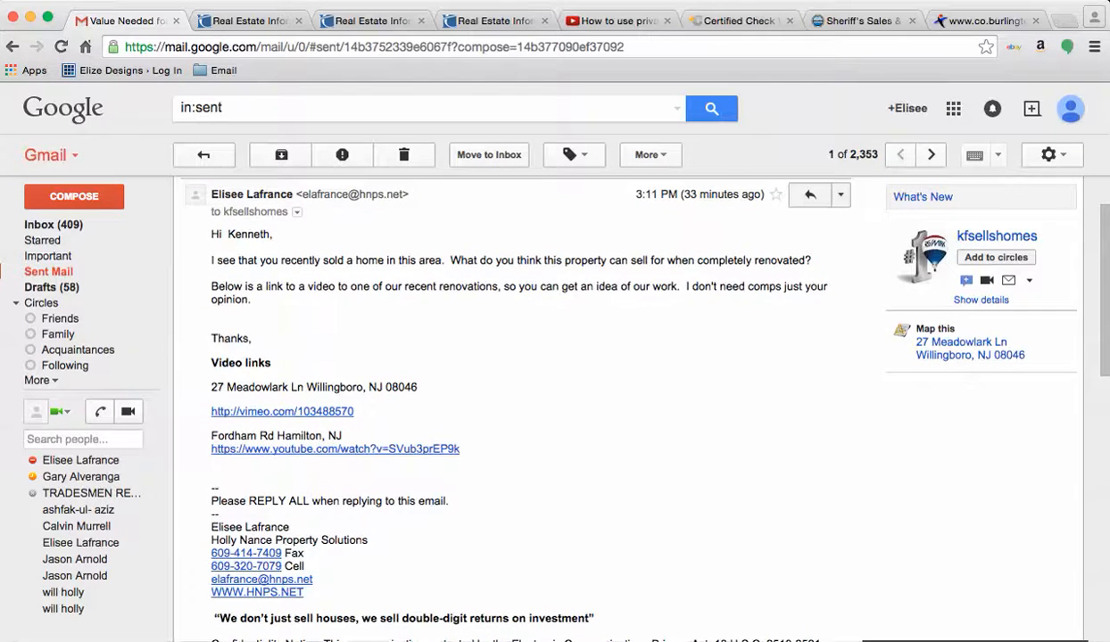
scroll(625, 402, "up", 2)
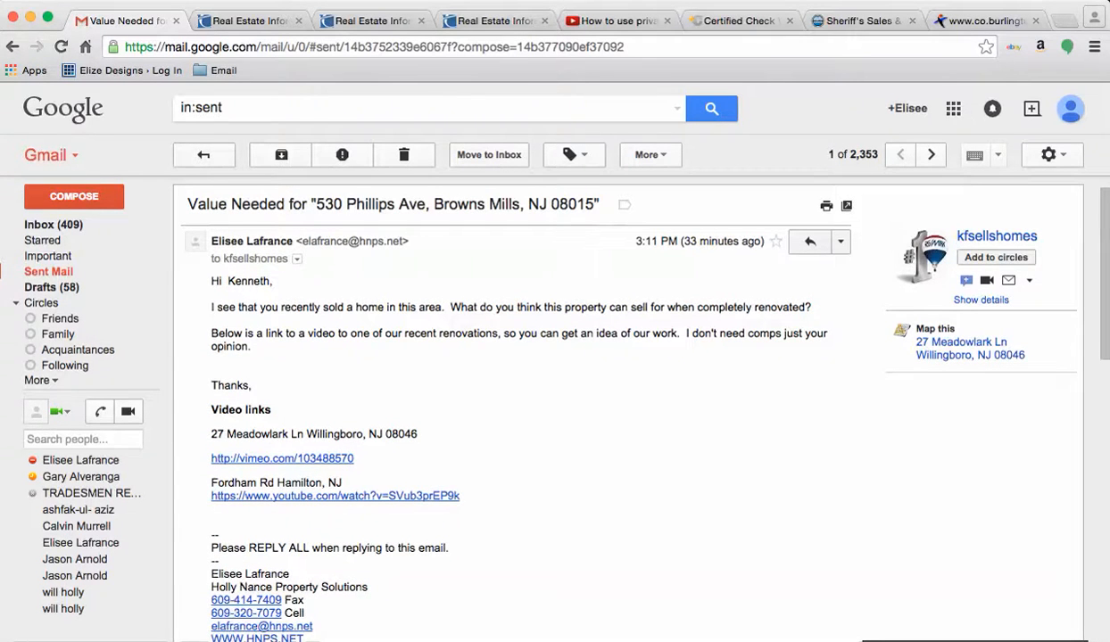
left_click_drag(212, 281, 469, 504)
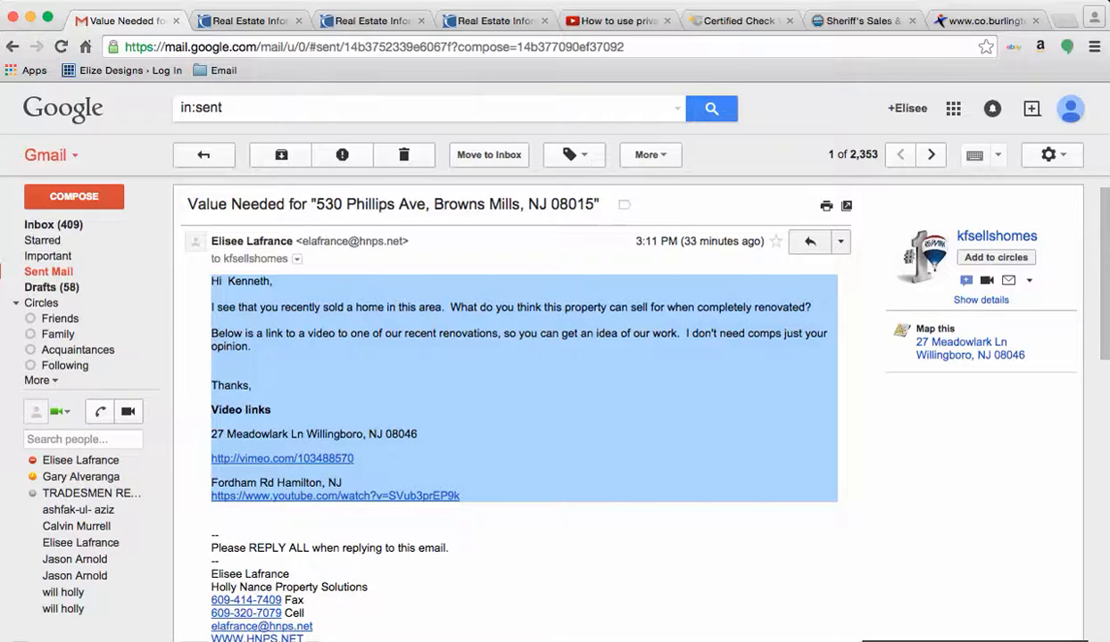
Step: Restore the Property Research draft, confirm the DA and Repair attachments, and switch to Excel
left_click(1032, 641)
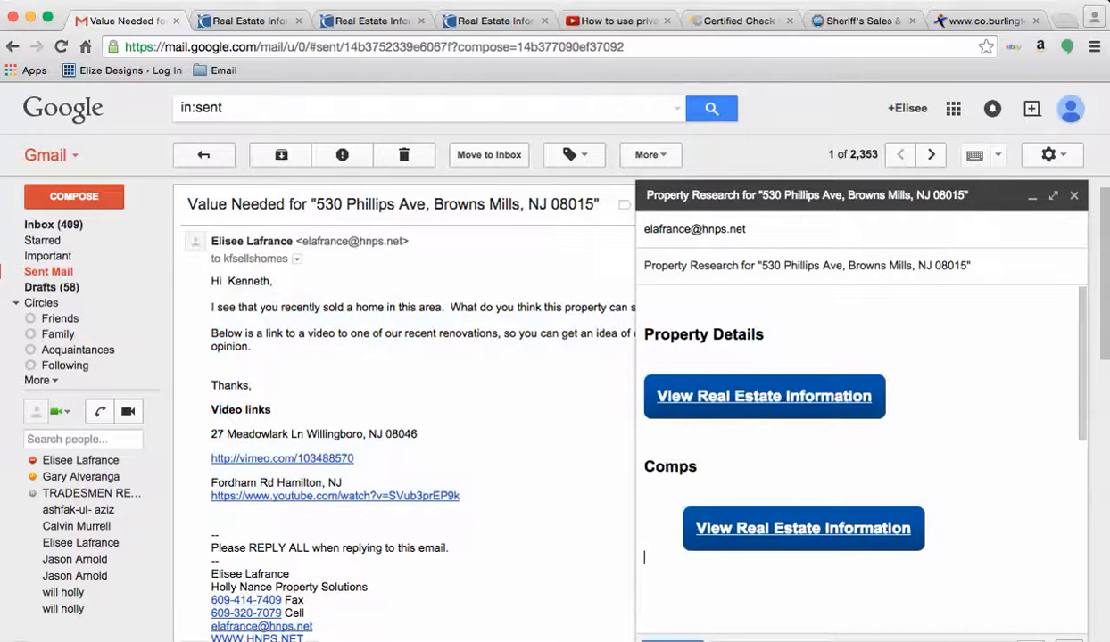
scroll(861, 446, "down", 5)
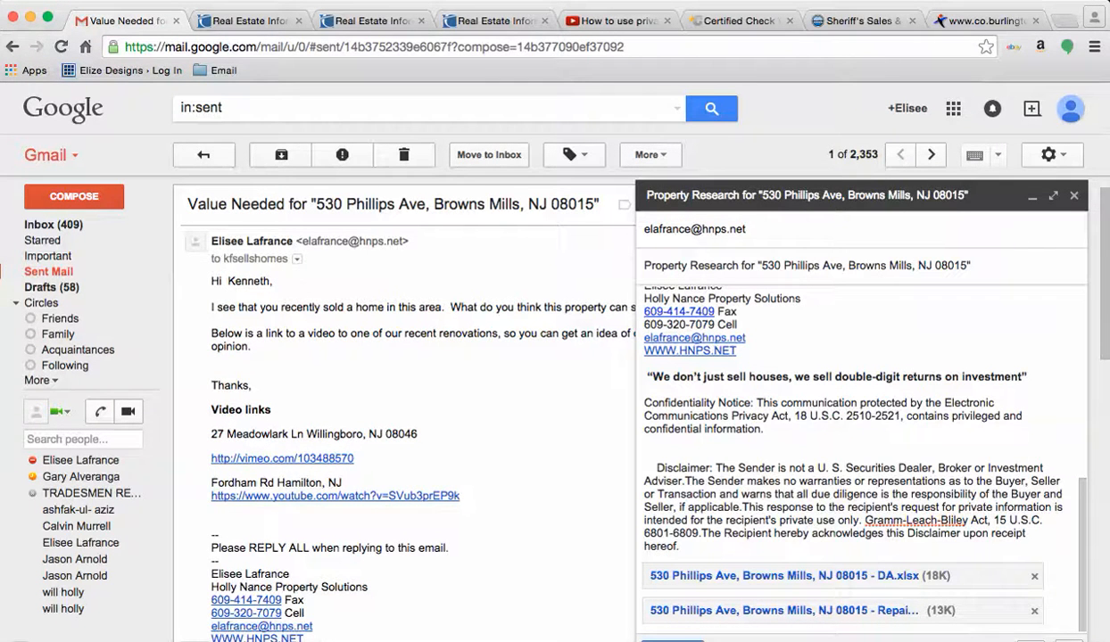
key("super+Tab")
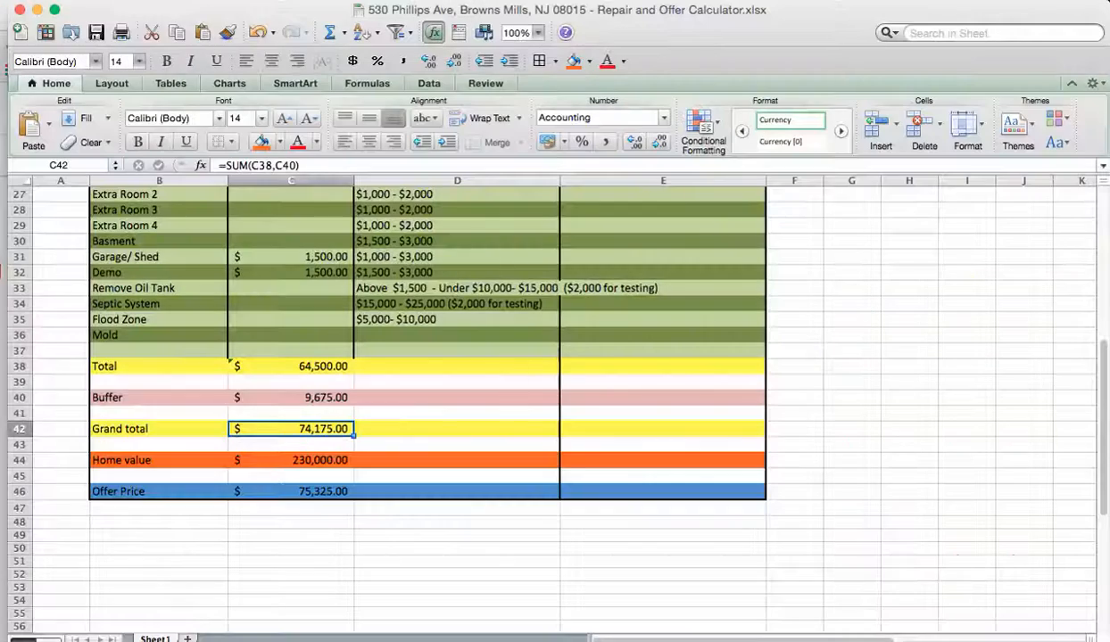
Step: Glance at the recent workbooks list, then review the repair and offer calculator figures
left_click(102, 1)
mouse_move(140, 77)
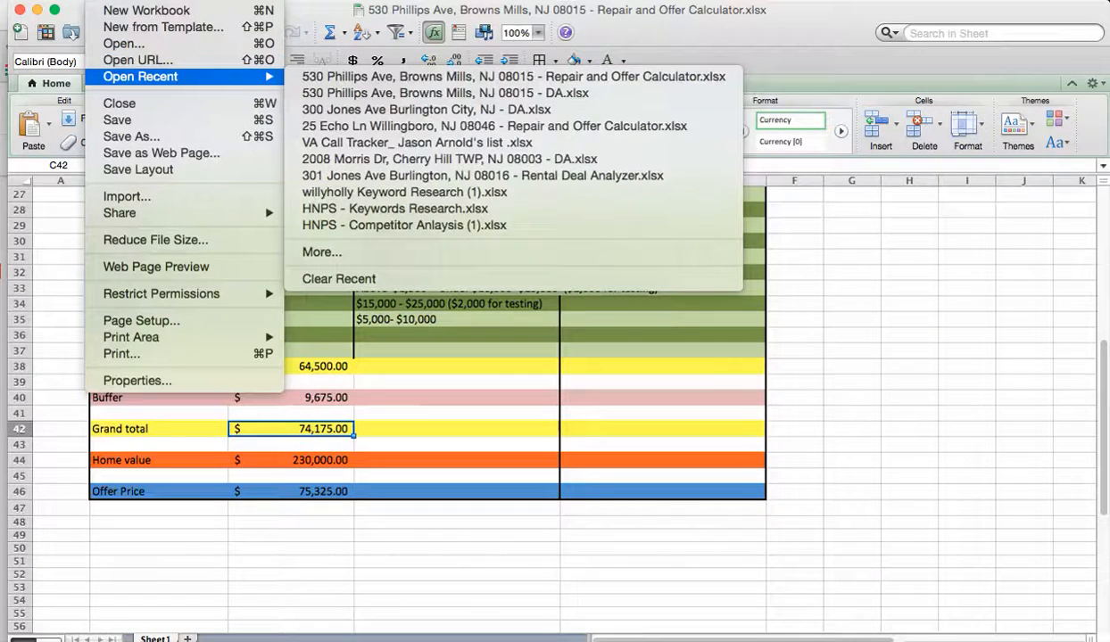
key("Escape")
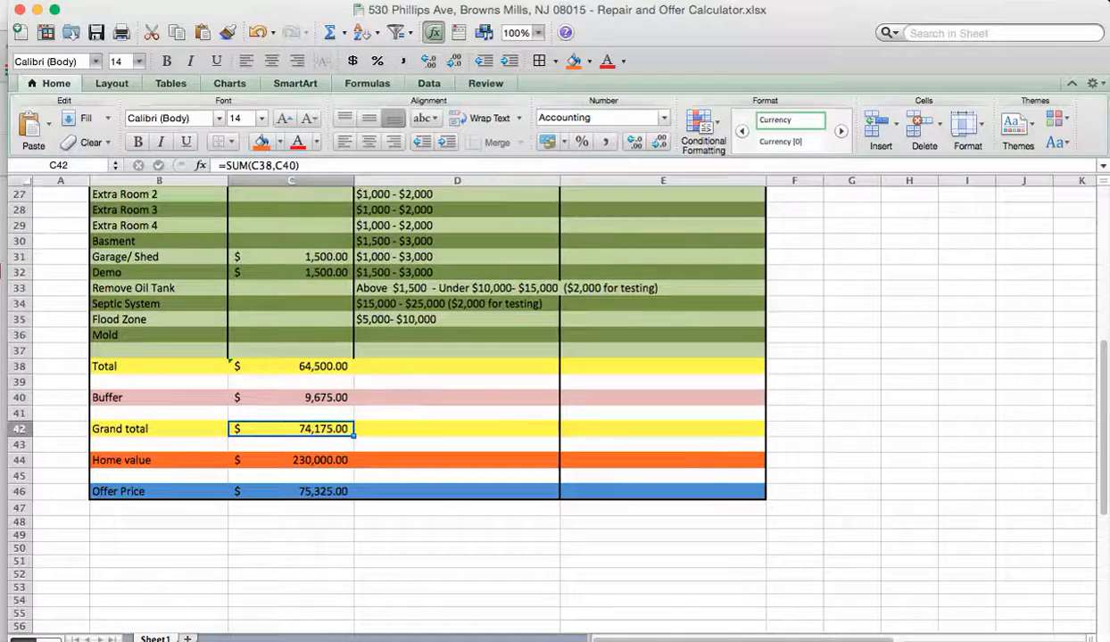
scroll(553, 401, "up", 10)
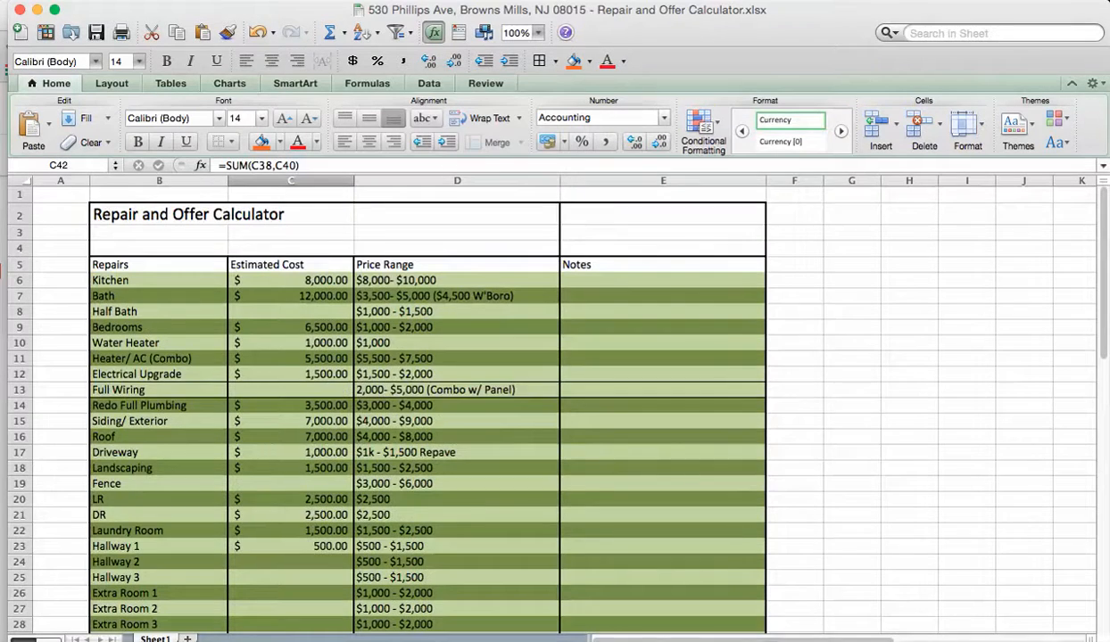
scroll(553, 401, "down", 4)
scroll(553, 402, "down", 8)
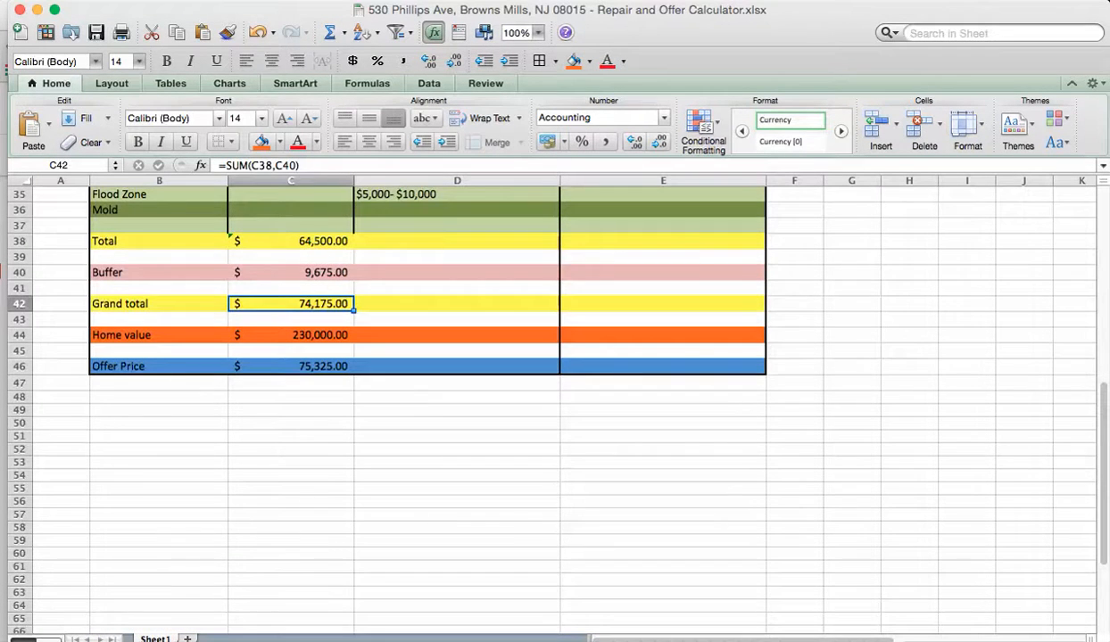
Step: Check the MLS listing report, then return to the repair and offer calculator
key("super+Tab")
key("super+Tab")
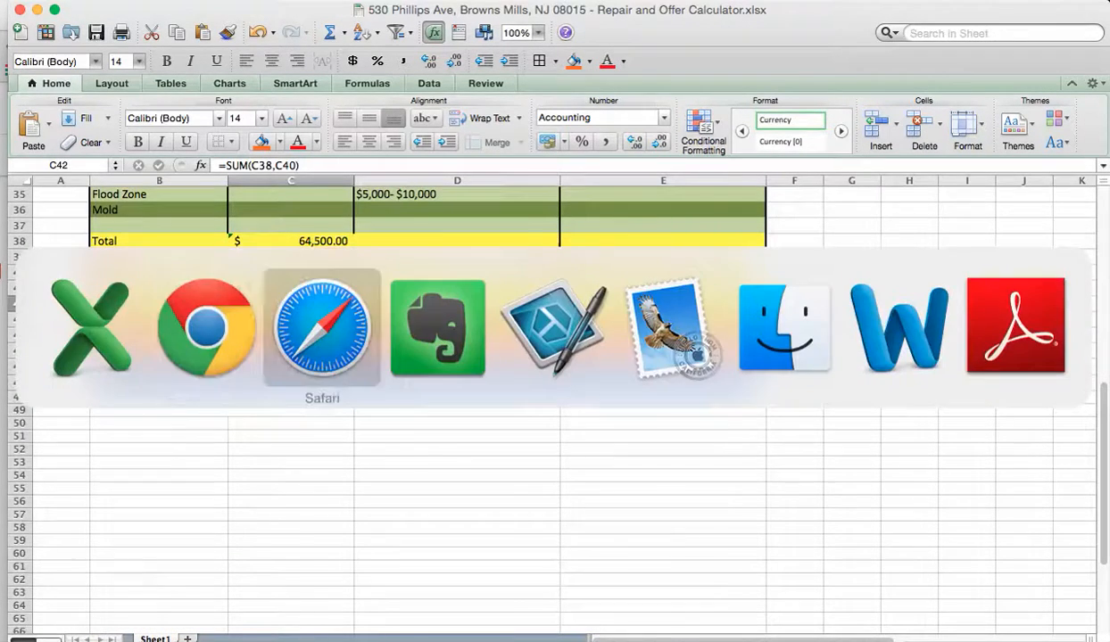
scroll(535, 356, "down", 5)
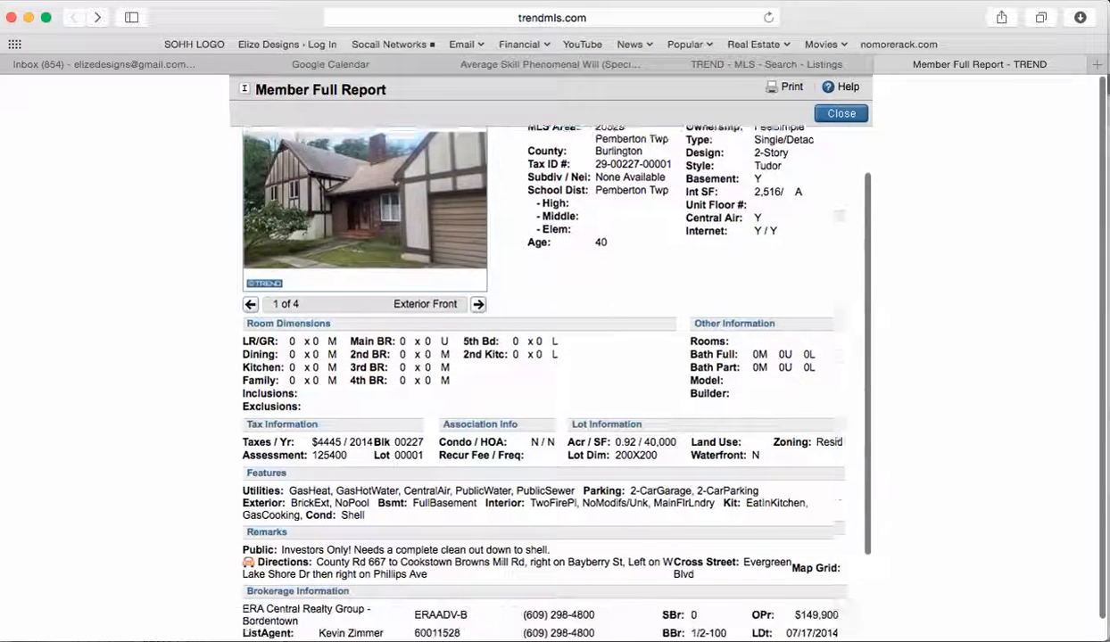
scroll(535, 357, "up", 5)
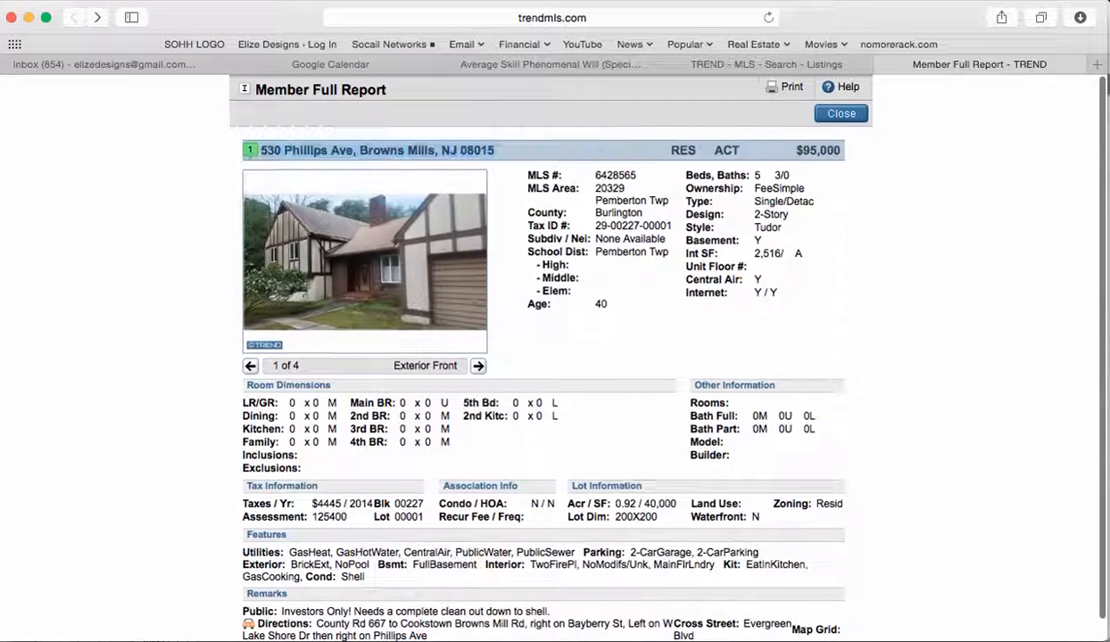
key("super+Tab")
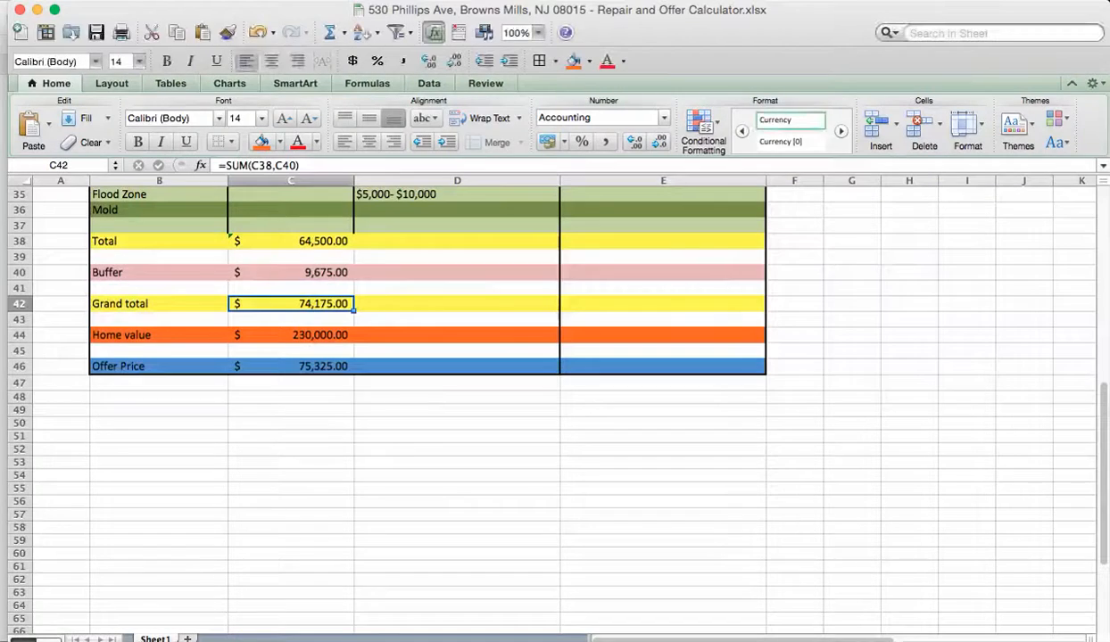
left_click(102, 1)
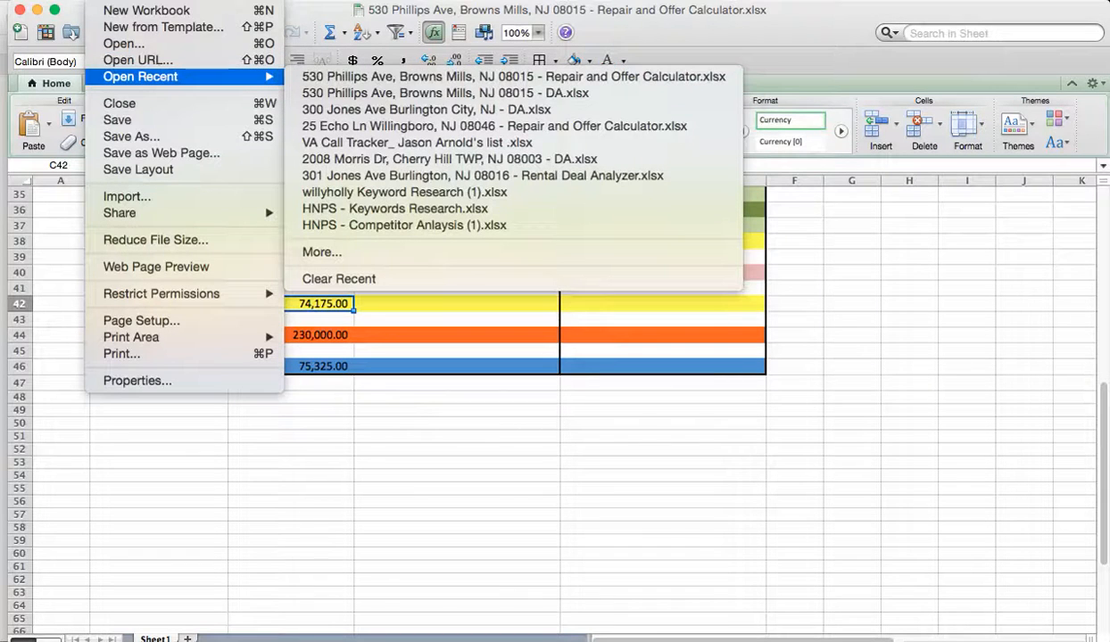
left_click(401, 93)
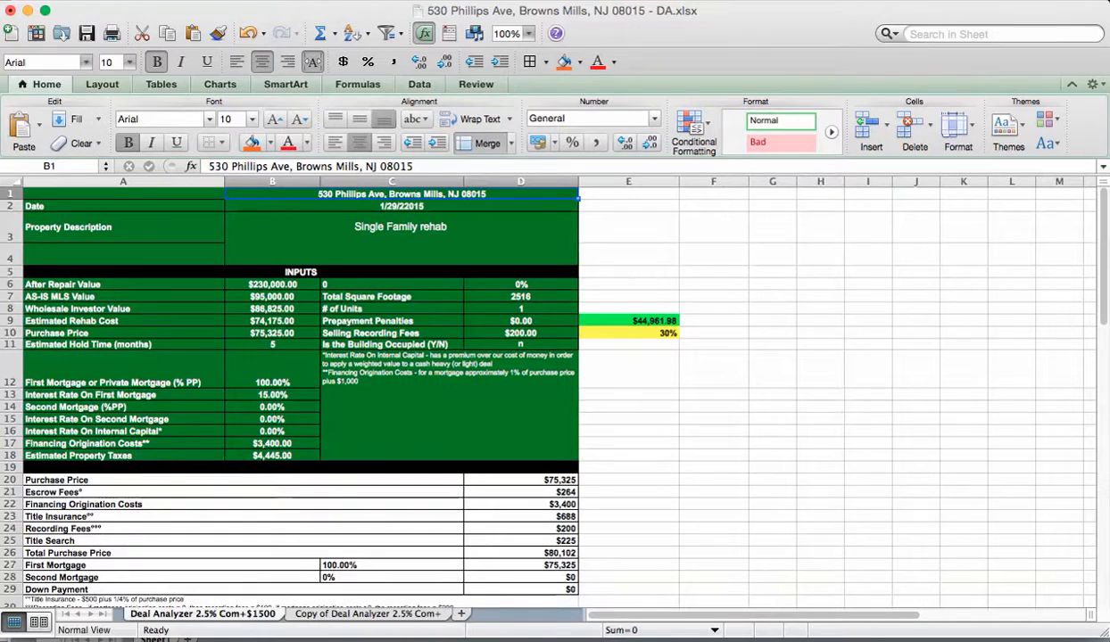
key("super+Tab")
key("super+Tab")
key("Tab")
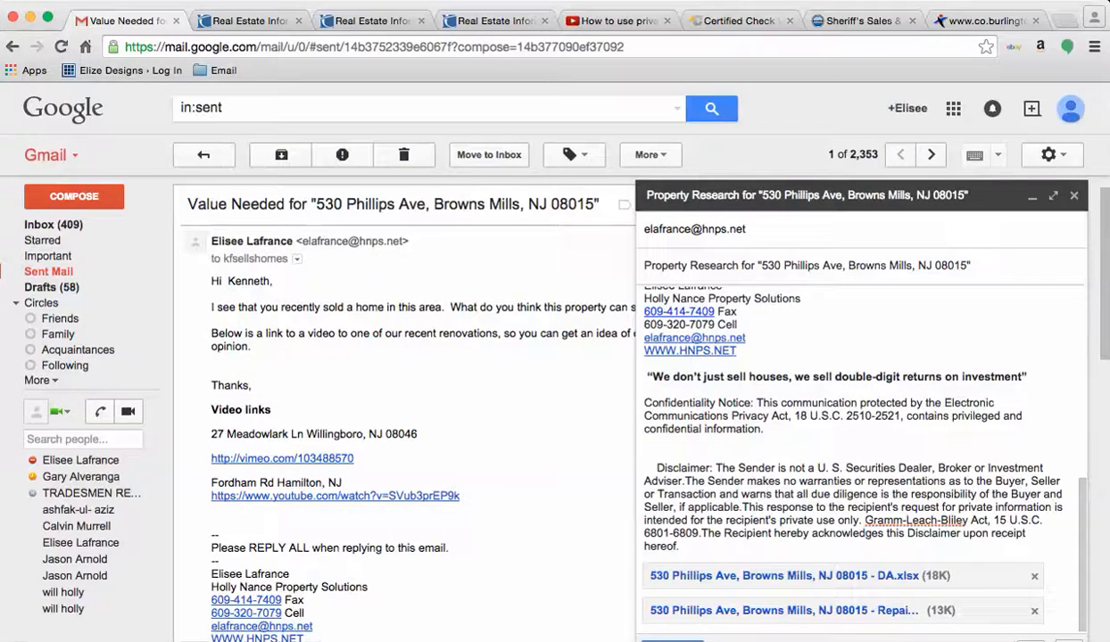
Step: Delete the empty line above the Property Details heading in the email body
scroll(861, 459, "up", 5)
left_click(645, 315)
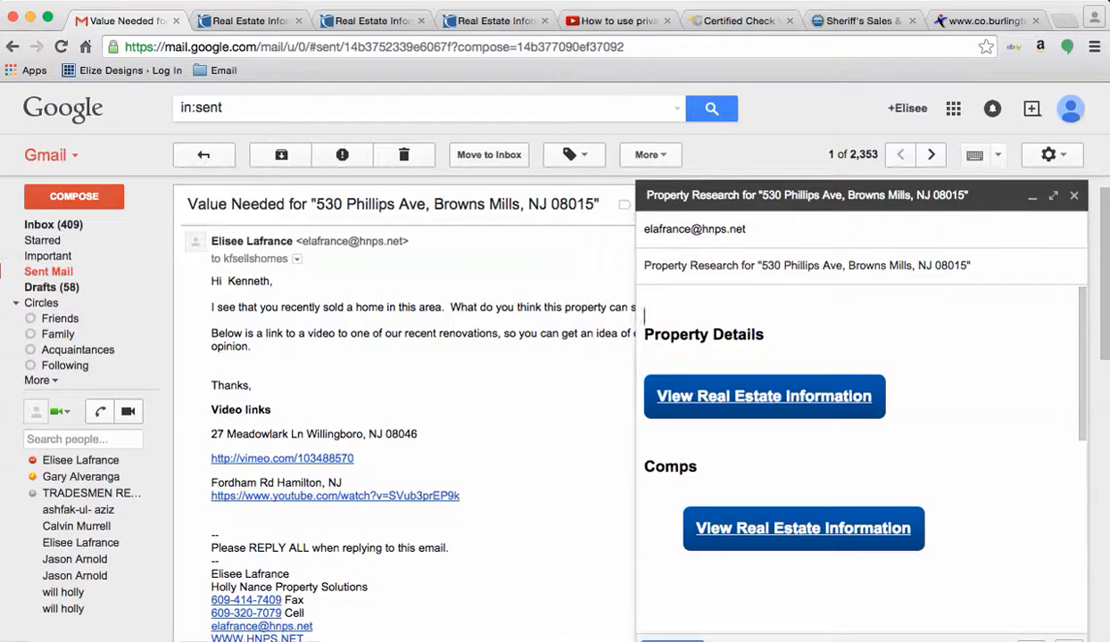
key("BackSpace")
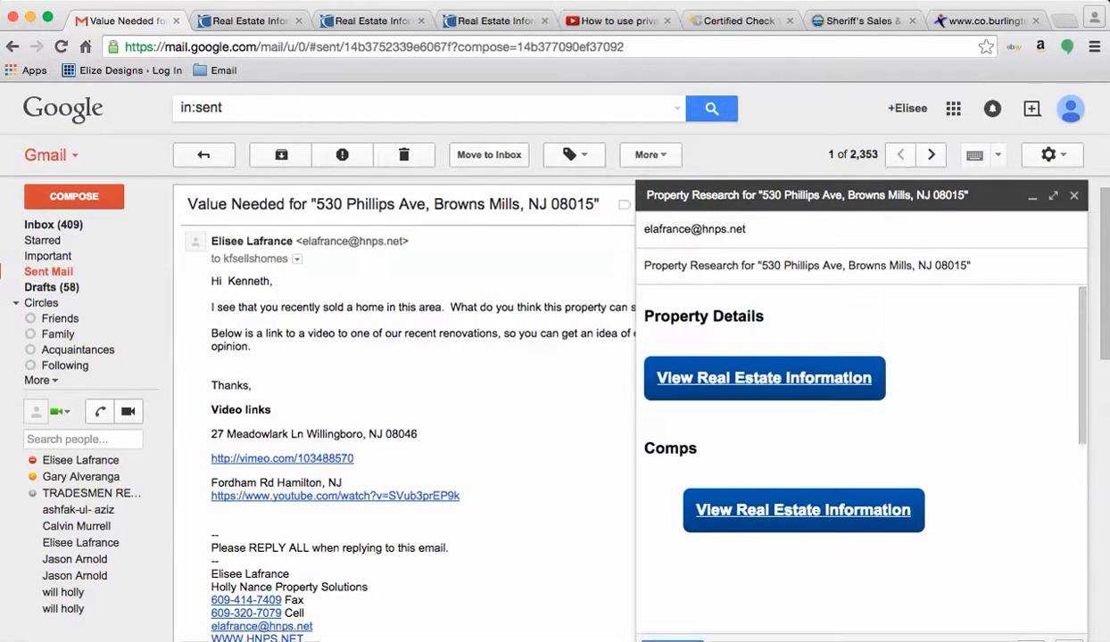
scroll(861, 446, "down", 3)
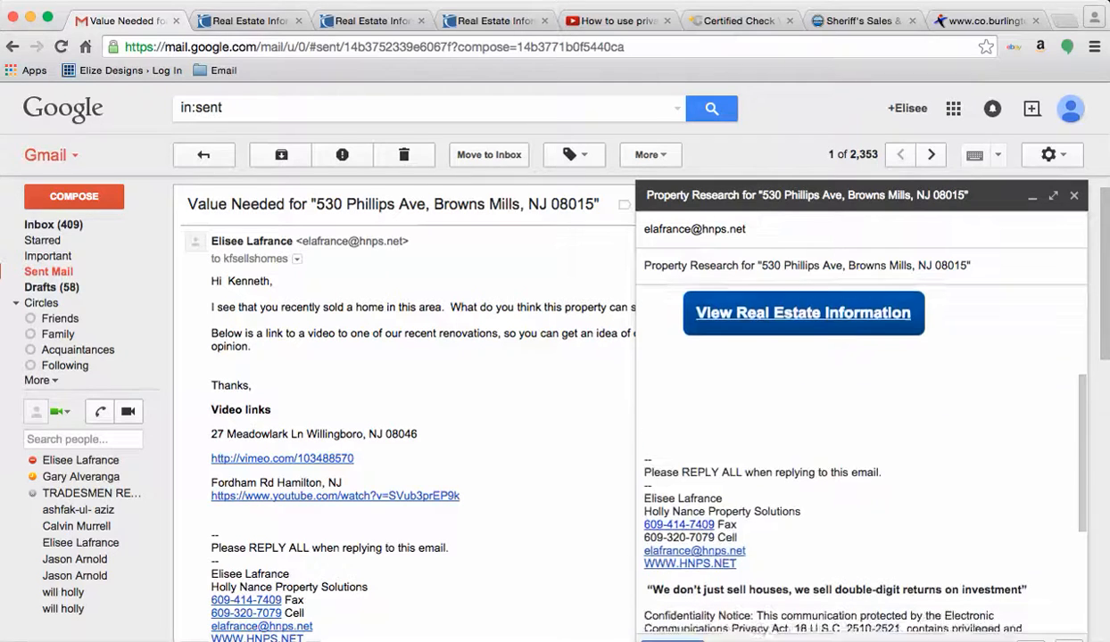
scroll(861, 446, "down", 3)
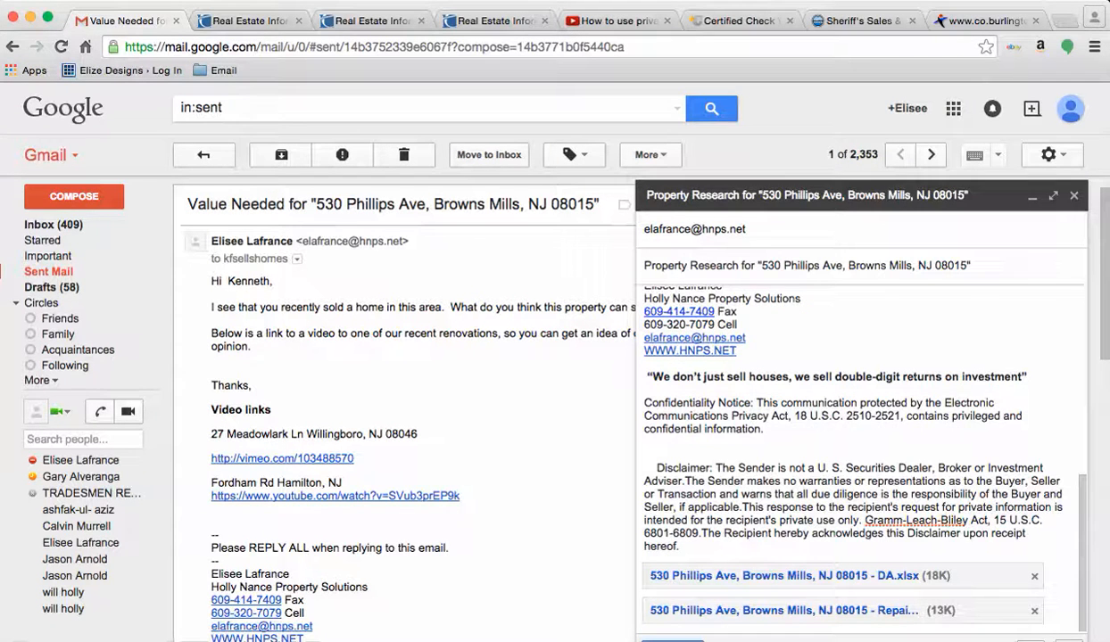
scroll(860, 446, "up", 6)
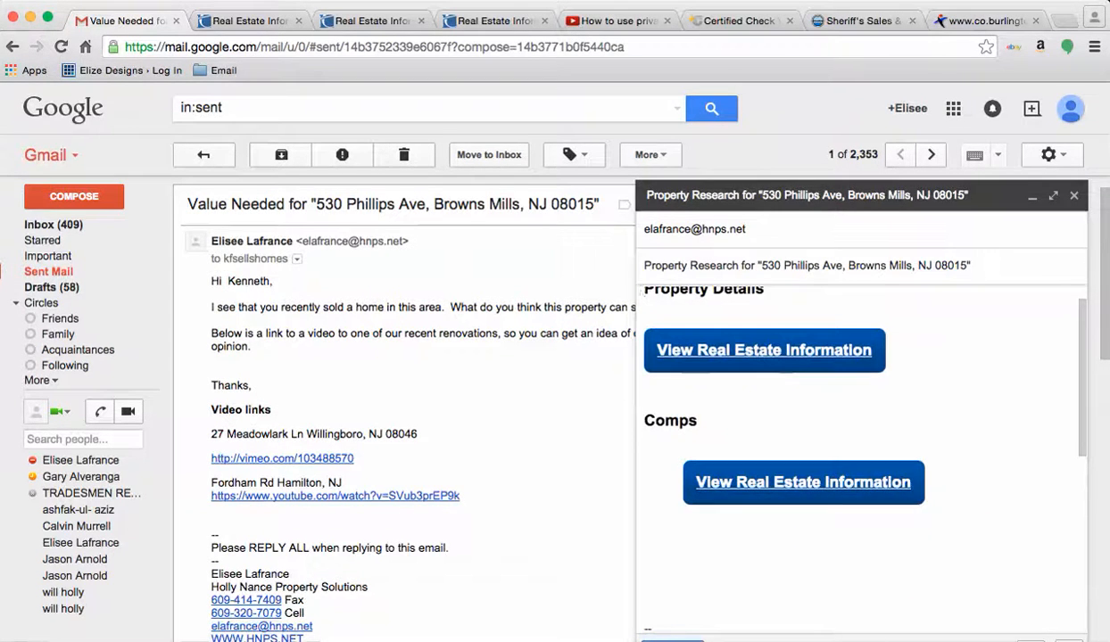
scroll(861, 446, "up", 1)
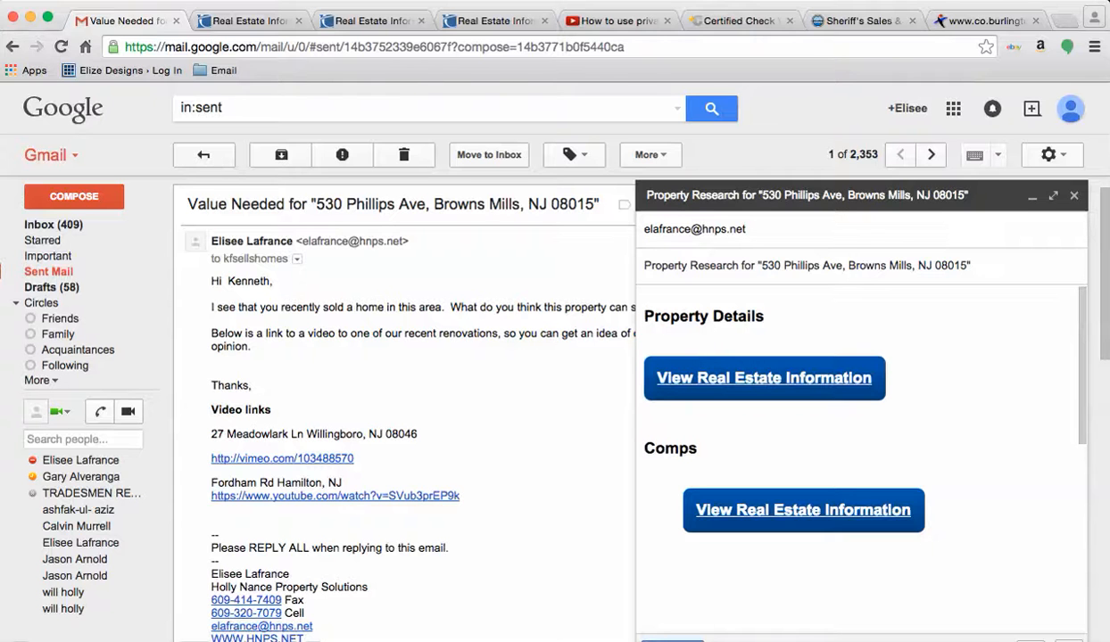
Step: Send the Property Research email with the DA and Repair calculator attachments
key("shift+End")
left_click(646, 464)
scroll(860, 460, "down", 10)
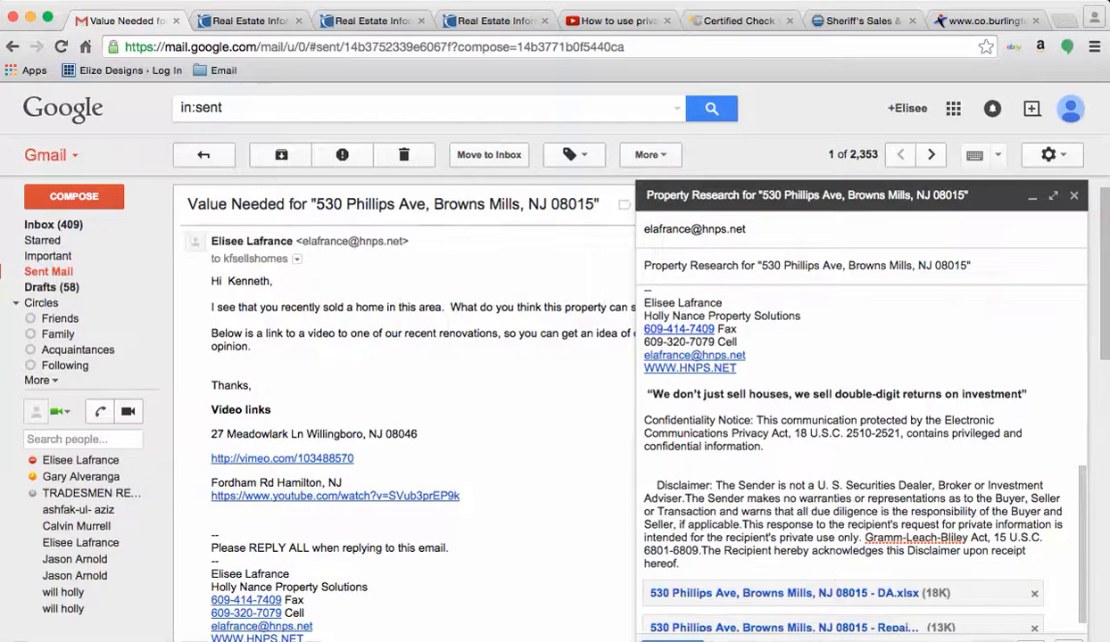
scroll(860, 460, "up", 10)
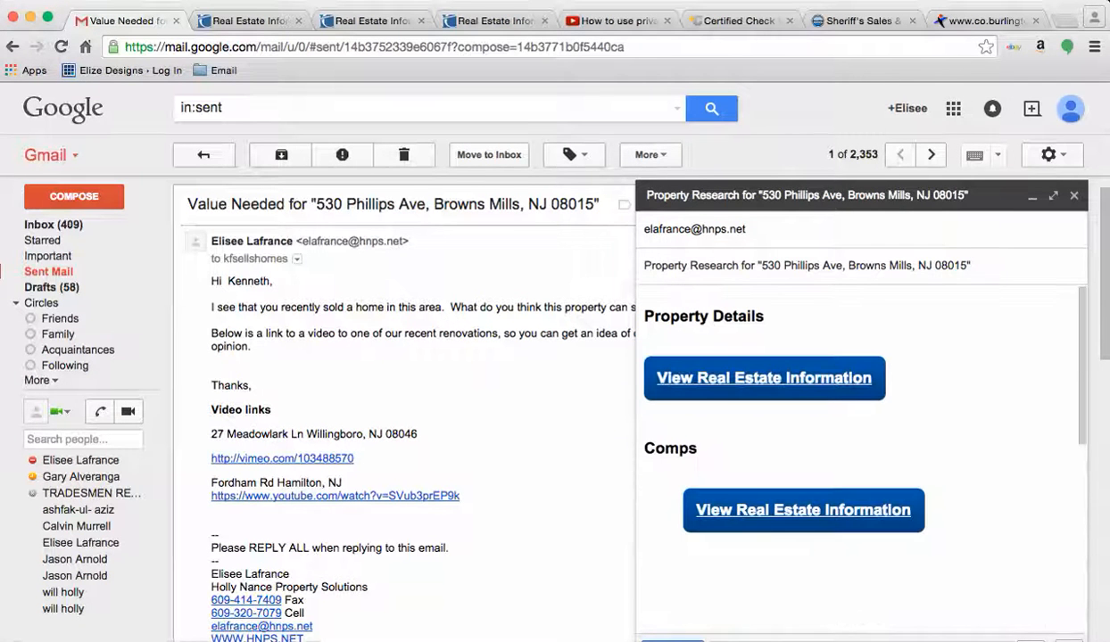
left_click(672, 641)
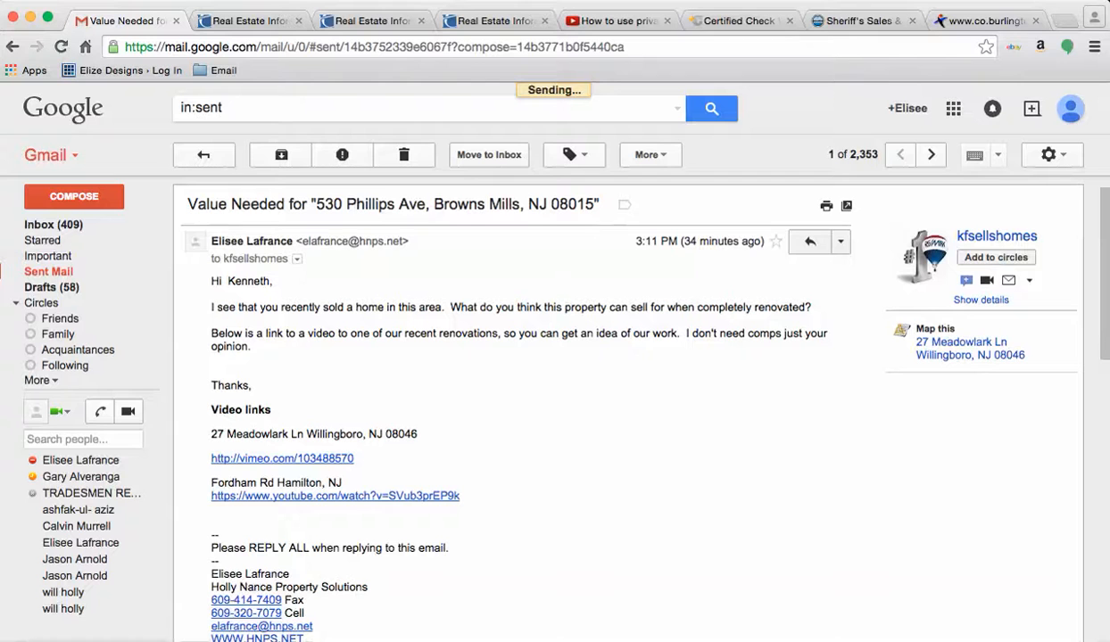
left_click(608, 1)
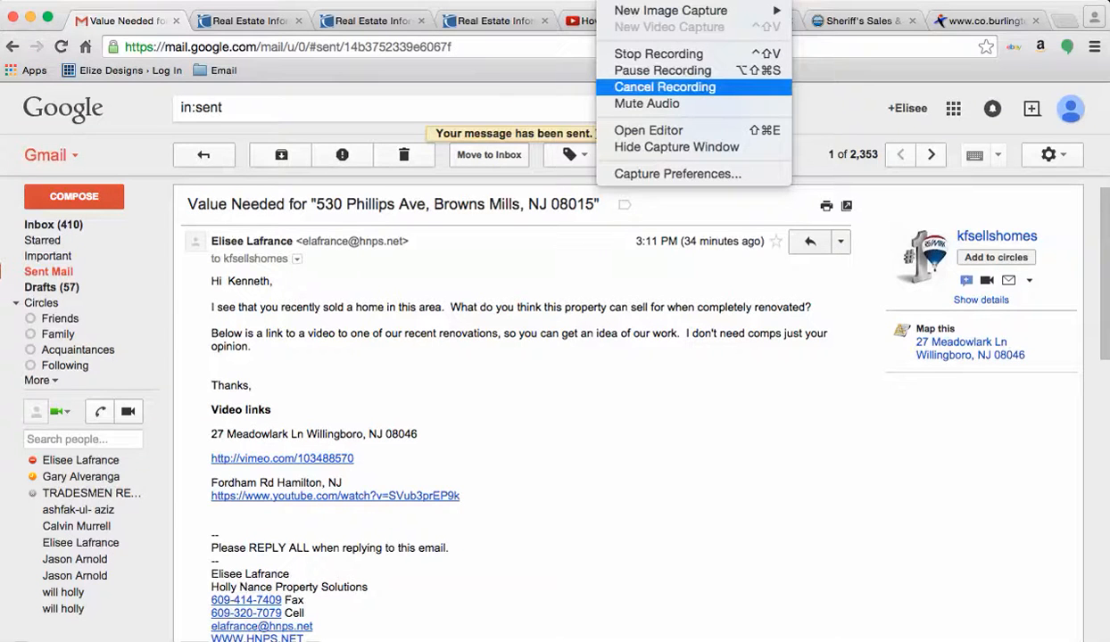